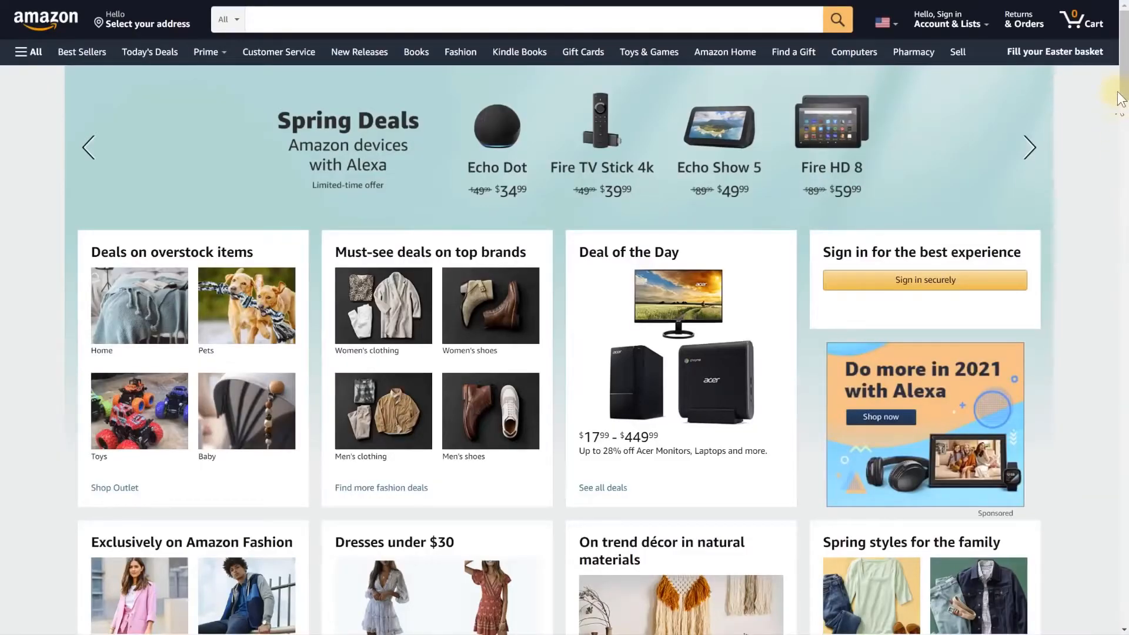
Search for pants and add the Wrangler Authentics Men's Classic 5-Pocket Regular Fit Flex Jean, 32W x 38L in Black Flex, to the cart
click(1121, 51)
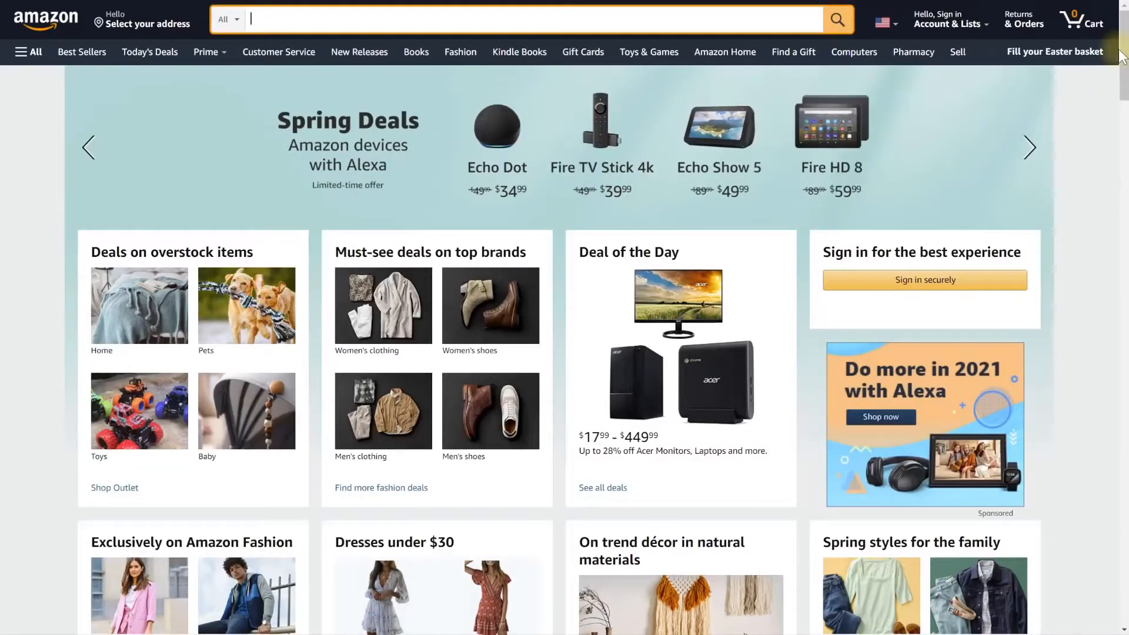
text(pants)
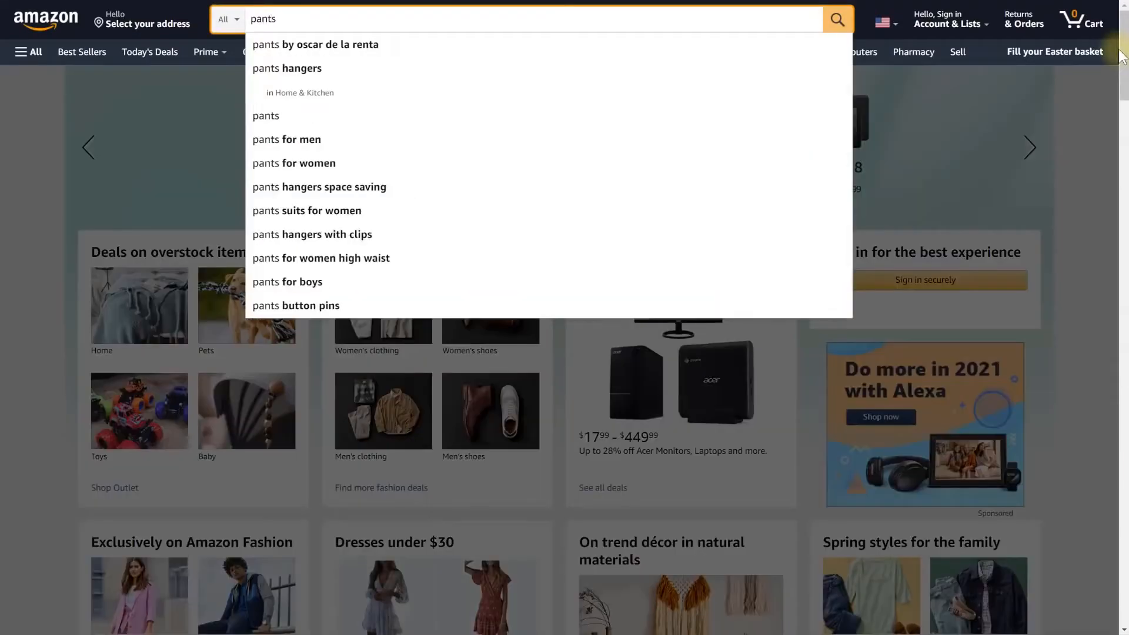
key(Return)
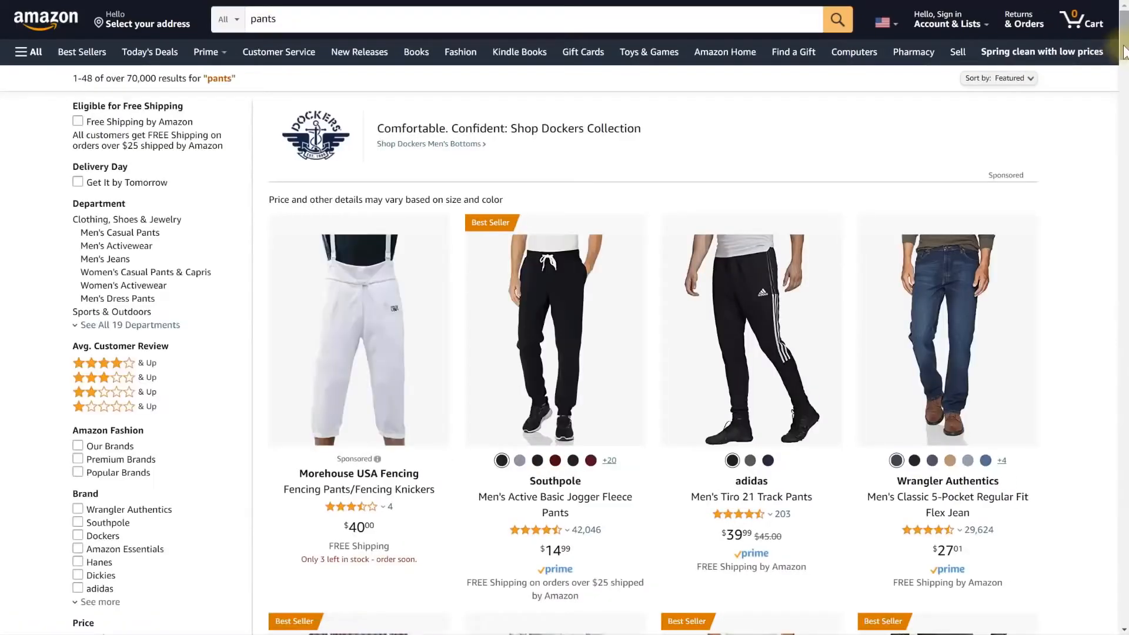
click(946, 344)
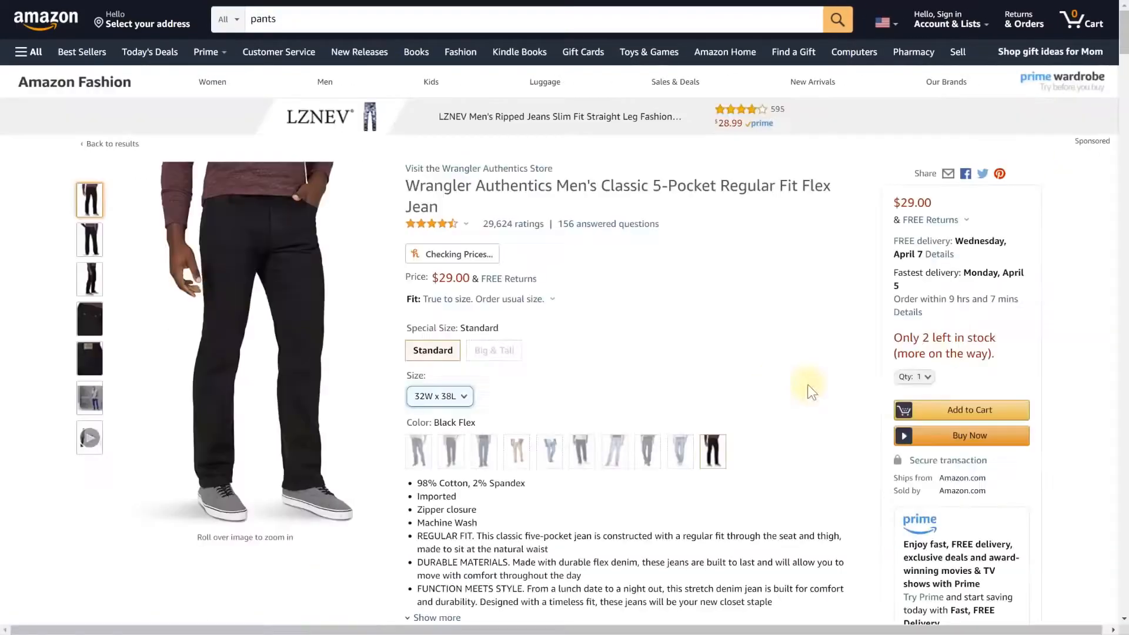
click(970, 412)
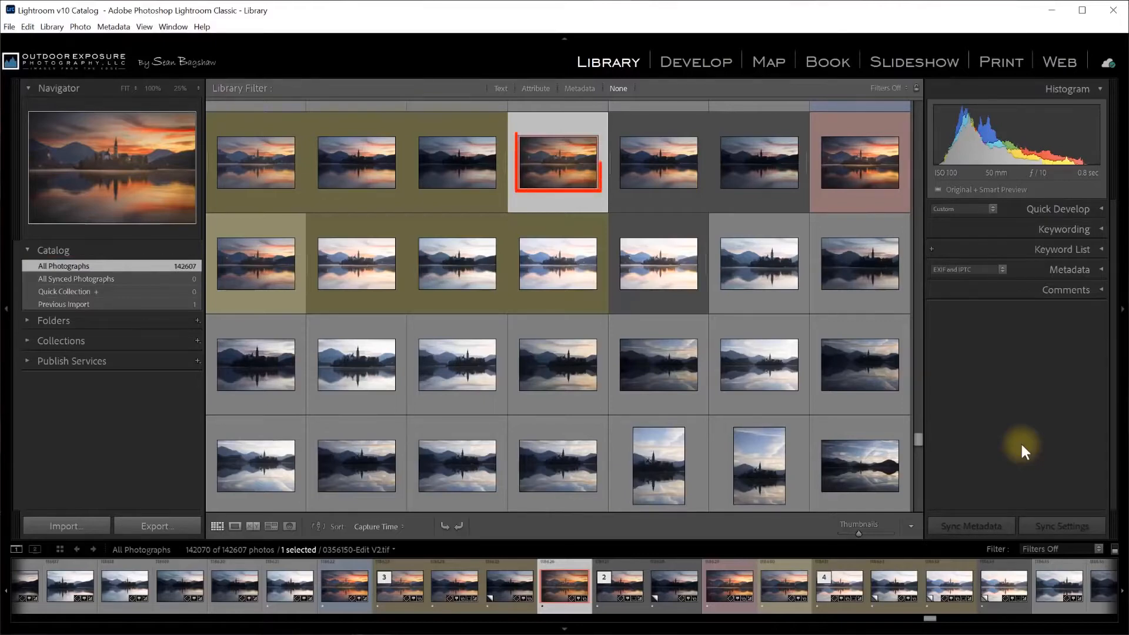
Show the metadata of the selected lake sunrise photo and reveal its file in Explorer
click(1101, 267)
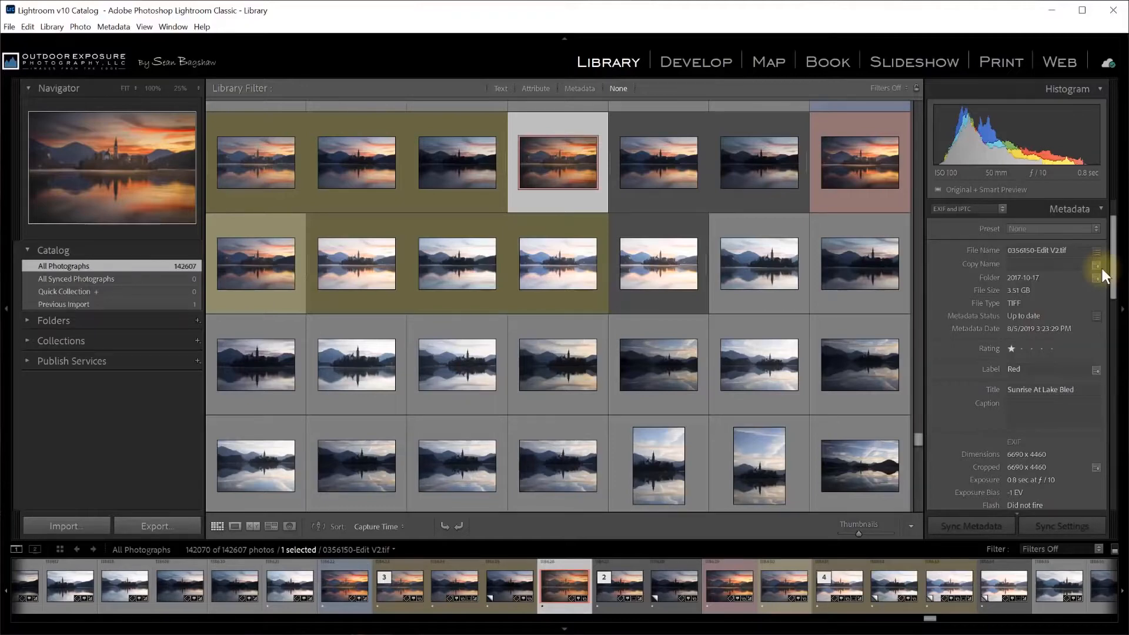
right_click(549, 165)
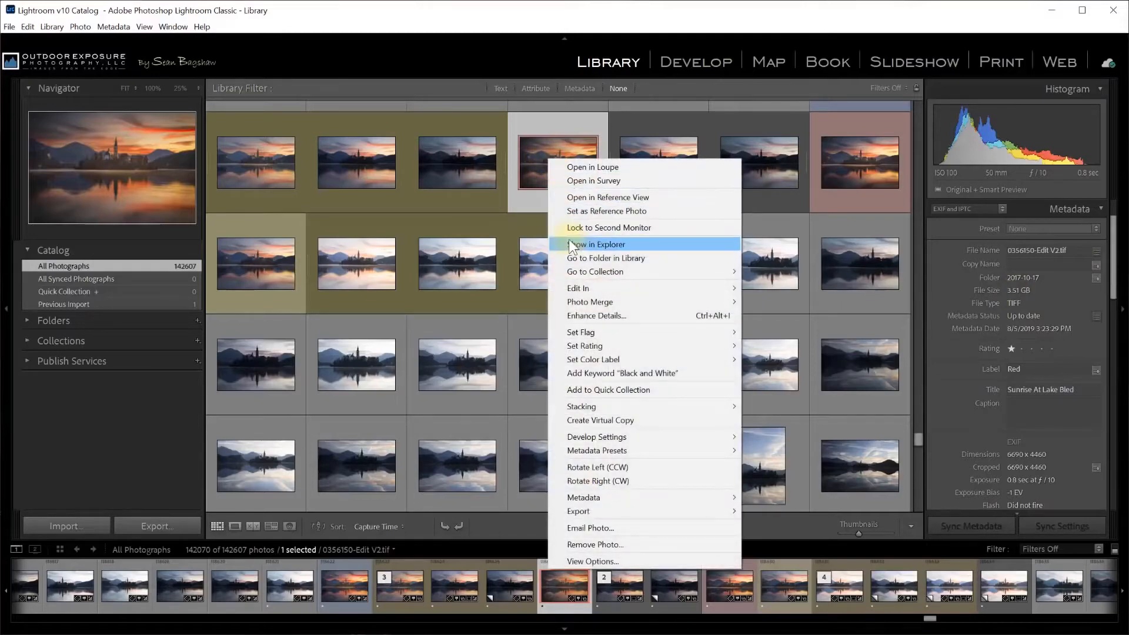
click(572, 247)
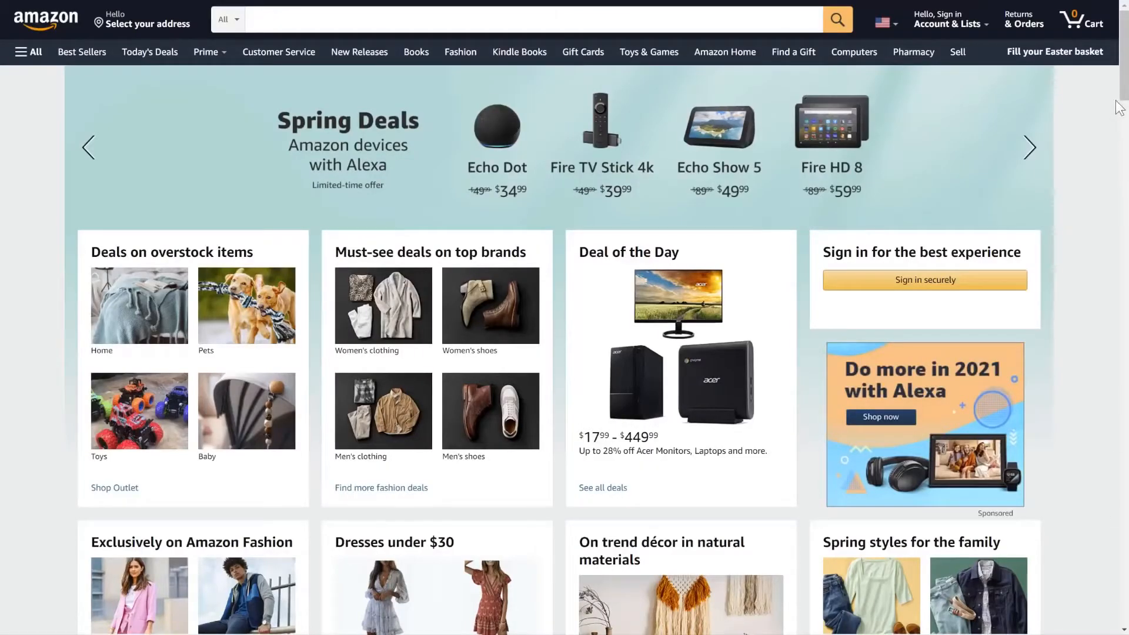
drag(1124, 77, 1124, 117)
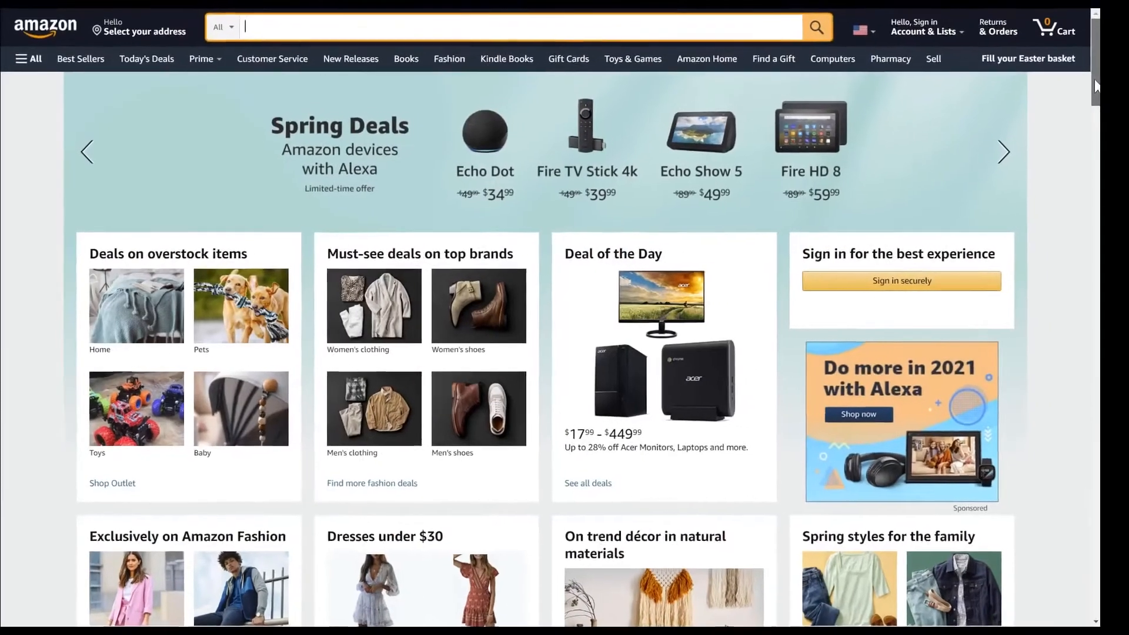
drag(890, 165, 888, 305)
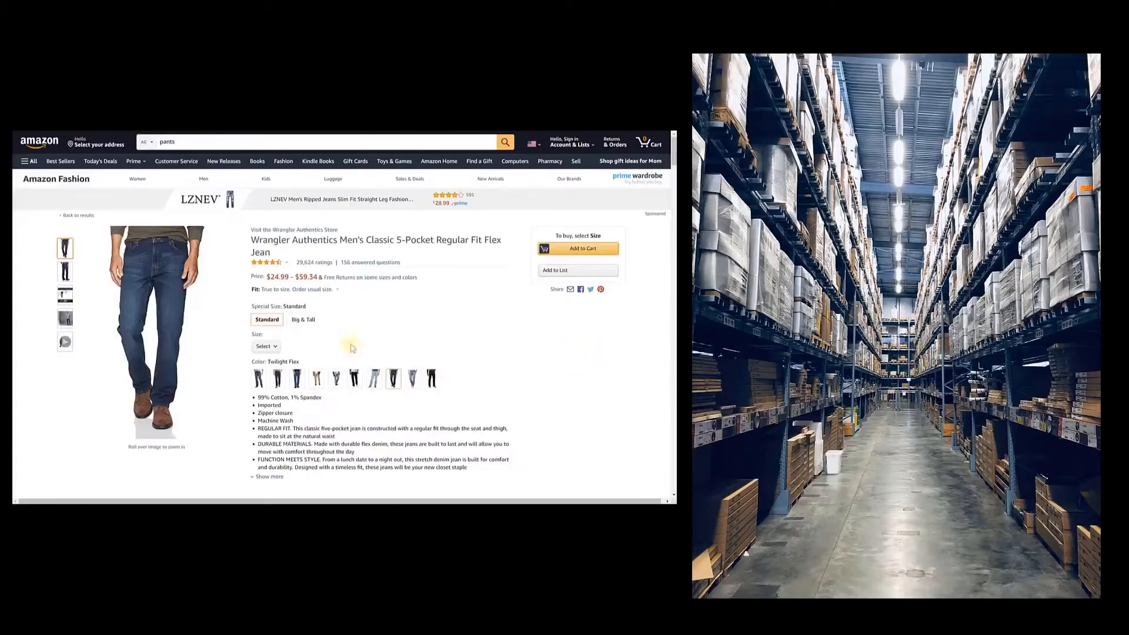
click(274, 347)
click(277, 347)
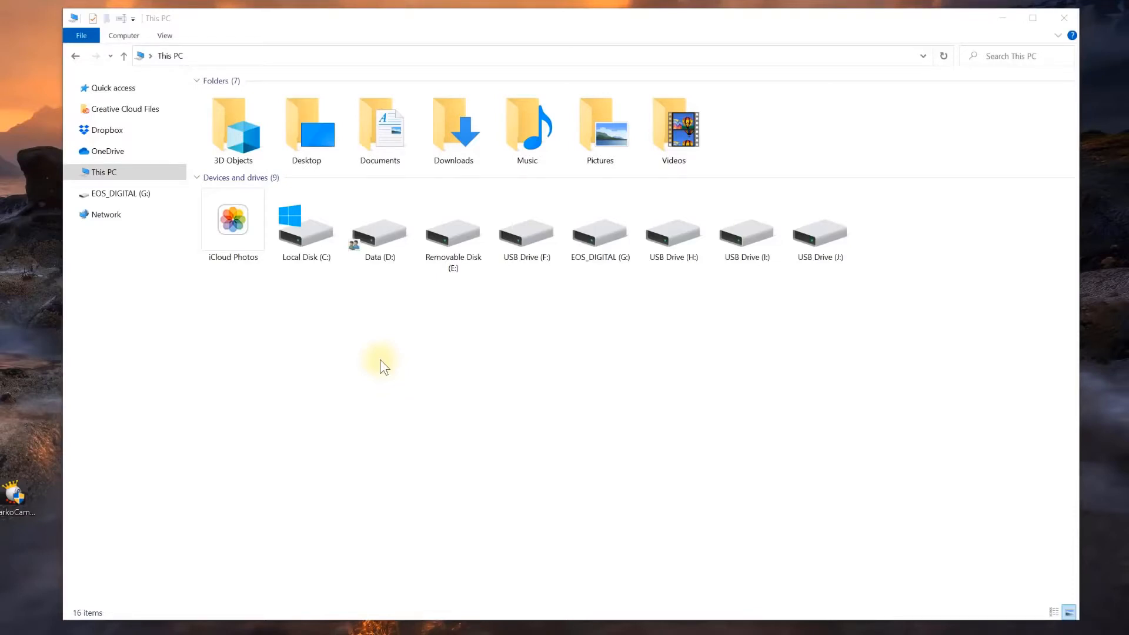
Browse the Data (D:) drive through the Data Store folder into 2 Main Photo Collection
click(378, 235)
double_click(377, 236)
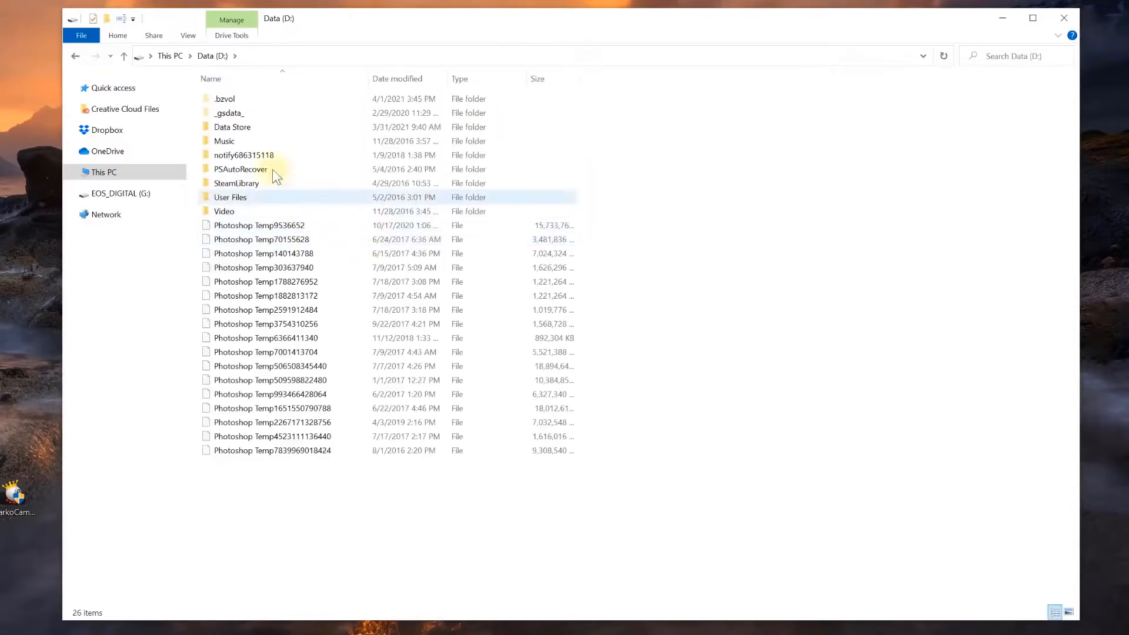
double_click(243, 134)
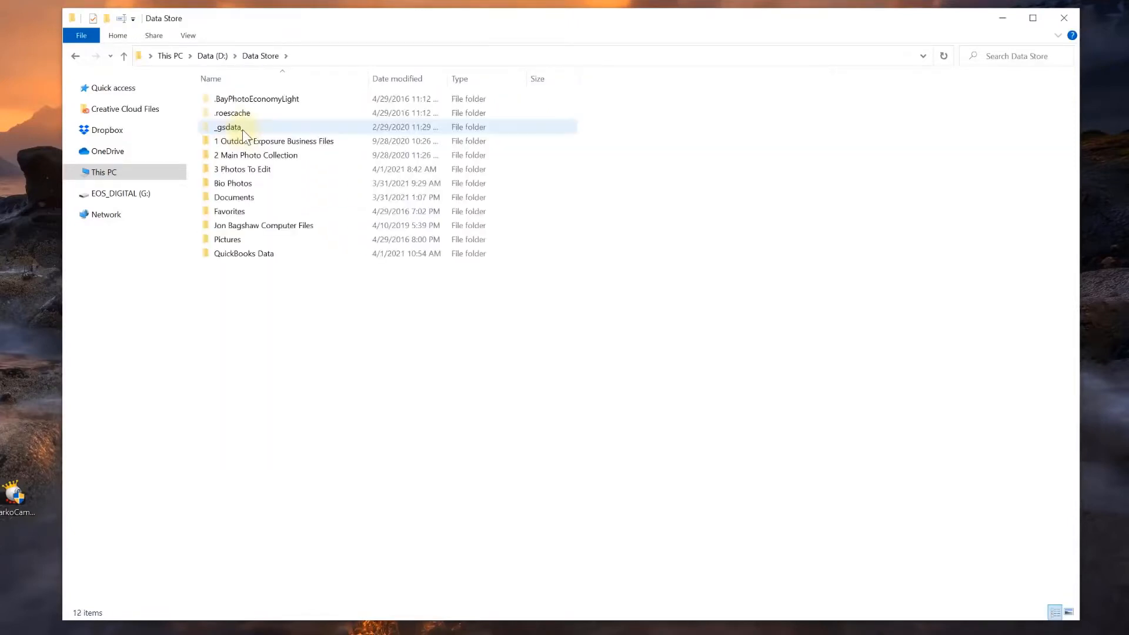
double_click(241, 156)
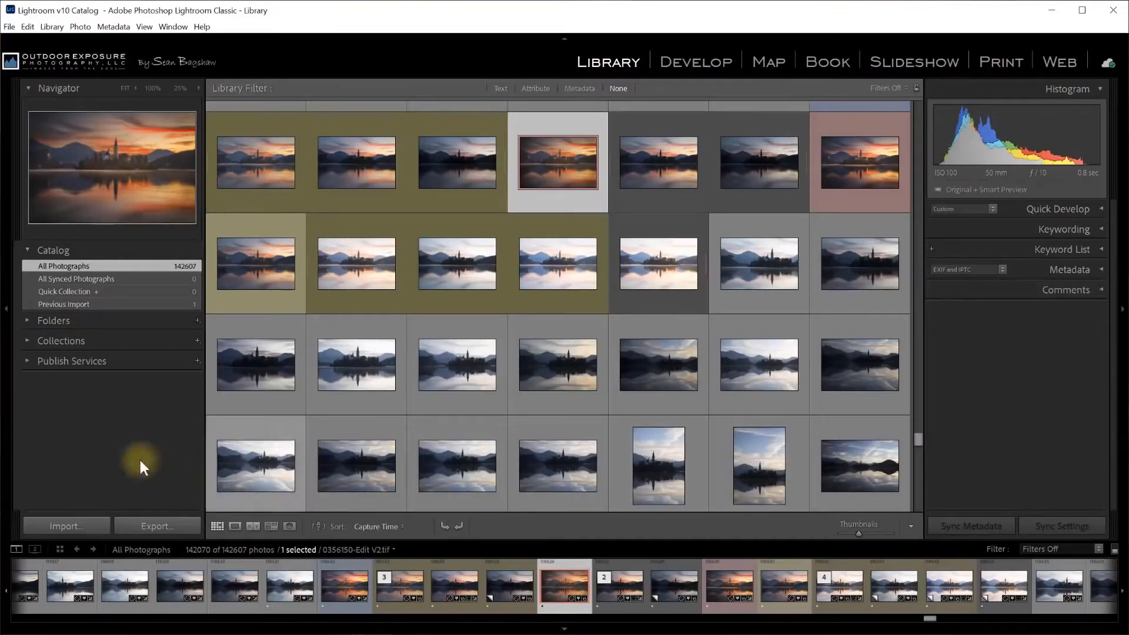
Expand the catalog's folder list and look through the subfolders of 2 Main Photo Collection on Data (D:)
click(27, 320)
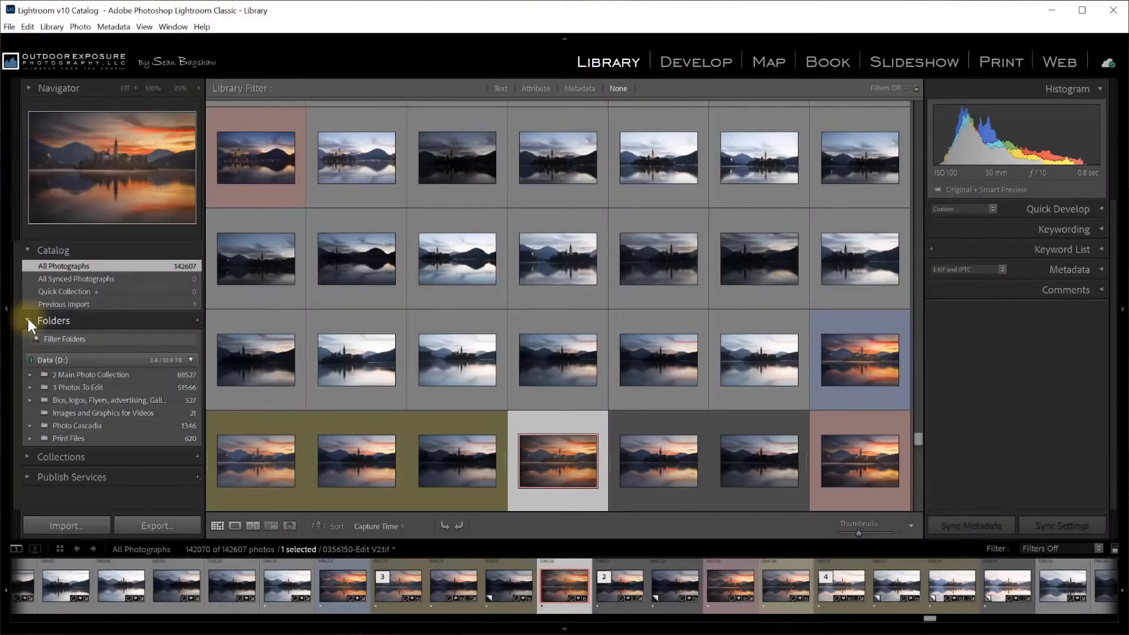
click(30, 375)
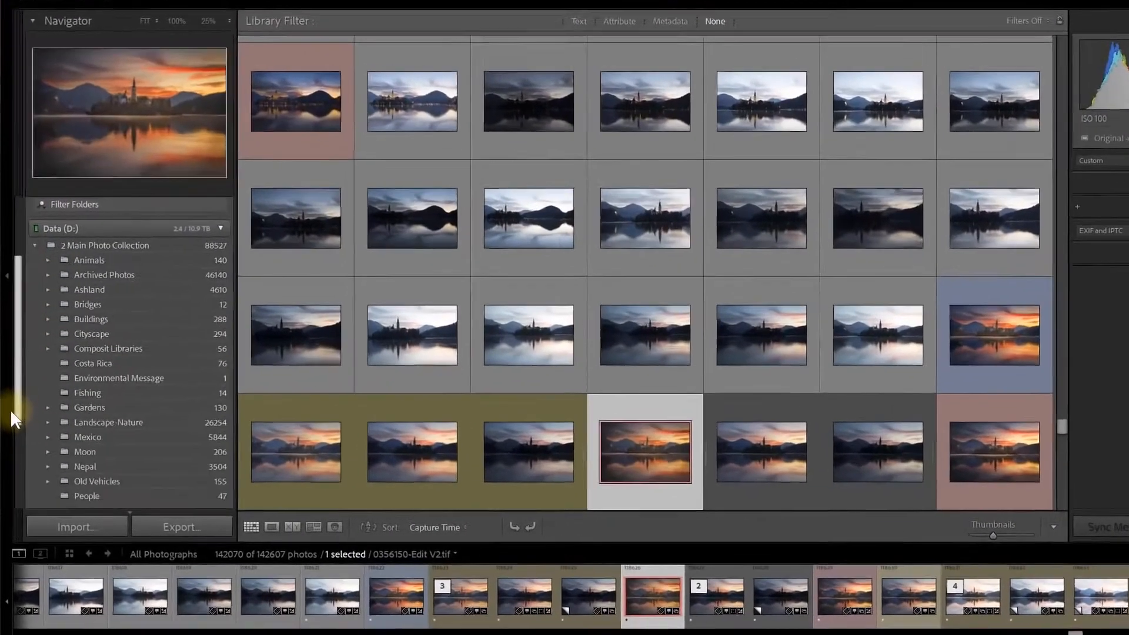
drag(10, 412, 8, 429)
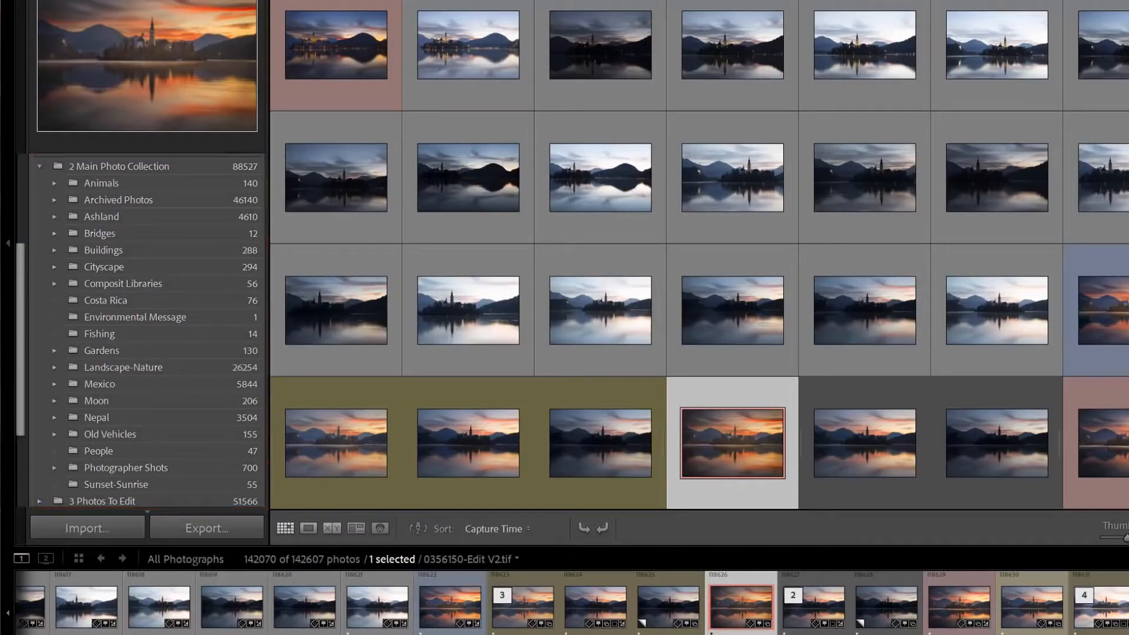
drag(0, 62, 559, 87)
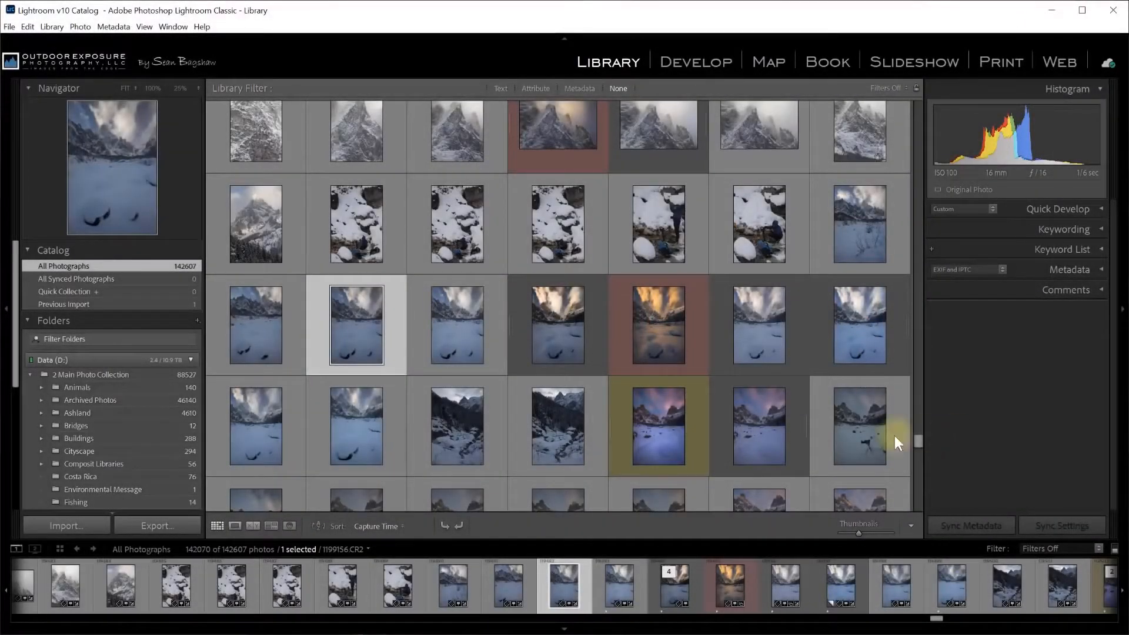
Start a photo import and choose Data (D:) > Data Store > 2 Main Photo Collection as its source, with its subfolders expanded
click(72, 526)
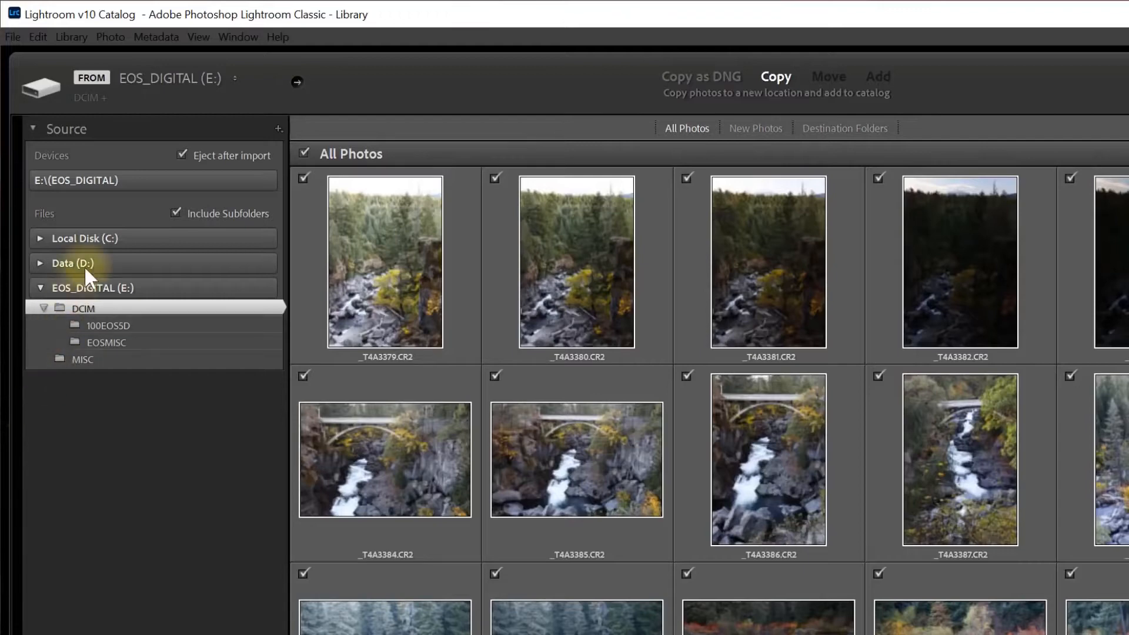
click(40, 263)
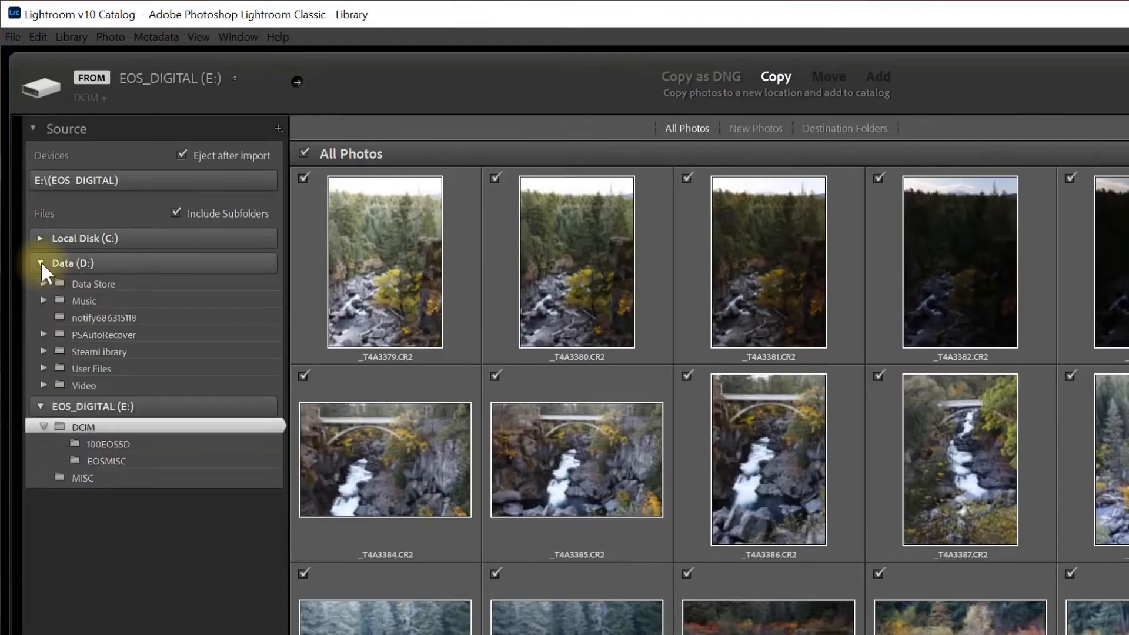
click(43, 281)
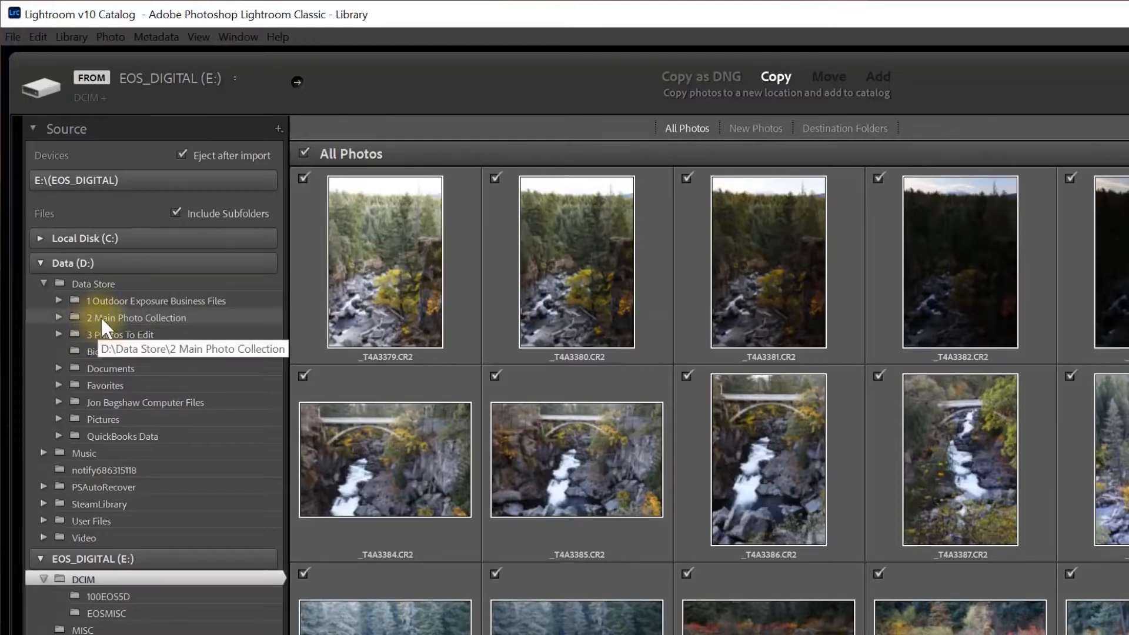
click(101, 315)
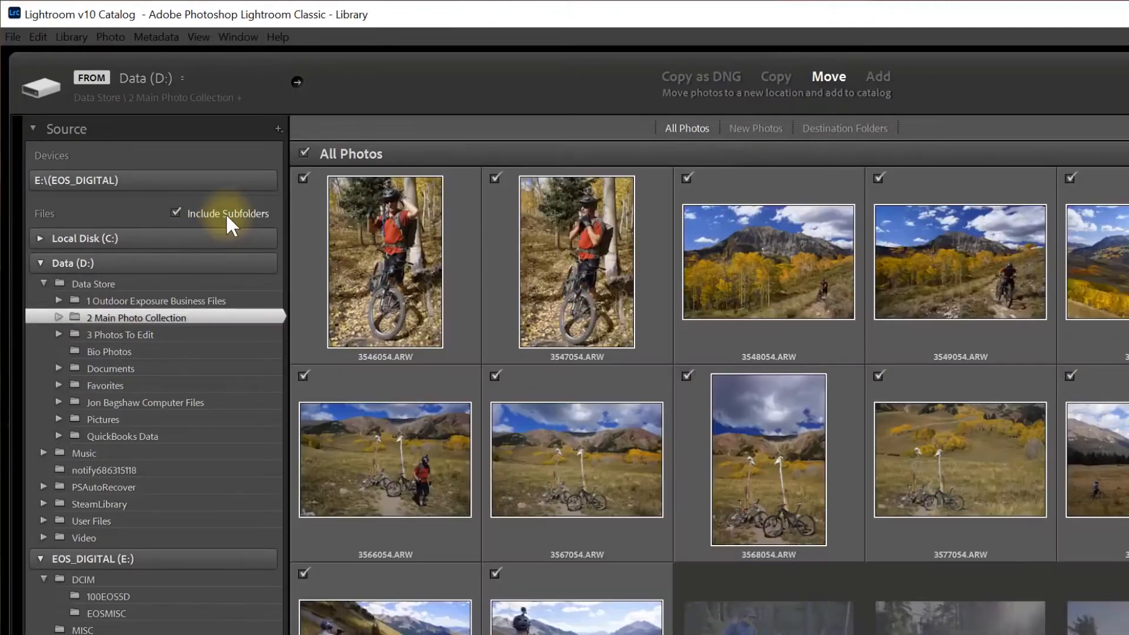
click(59, 317)
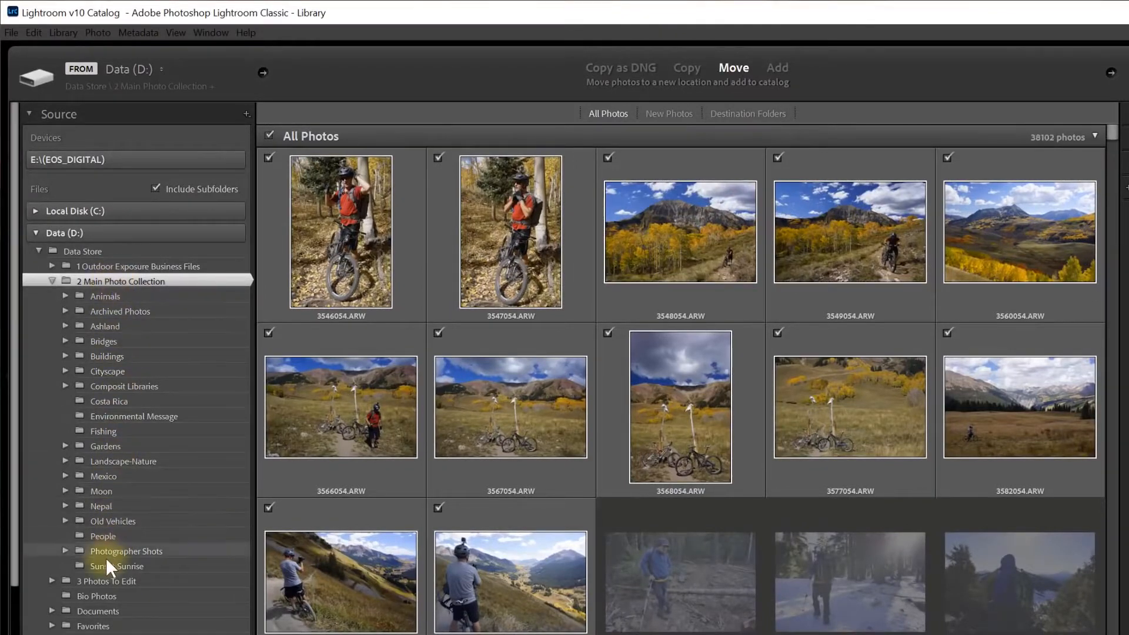
Change the import source to the Bio Photos folder and exclude Technicolor Blanket.jpg and Frost Forest.jpg from the import
click(100, 594)
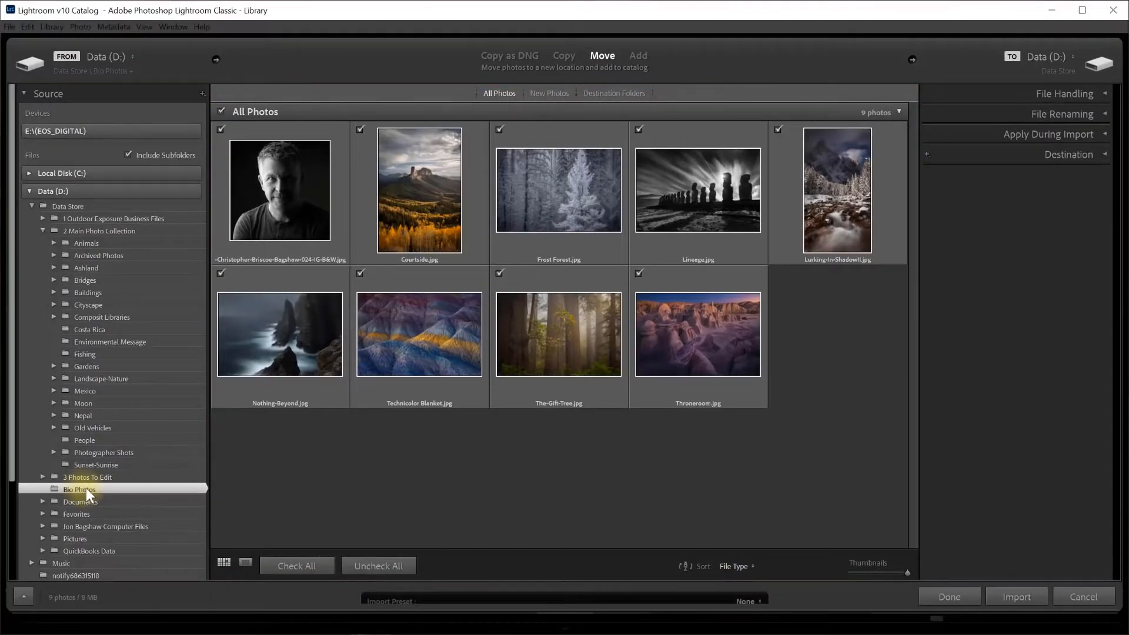
click(359, 272)
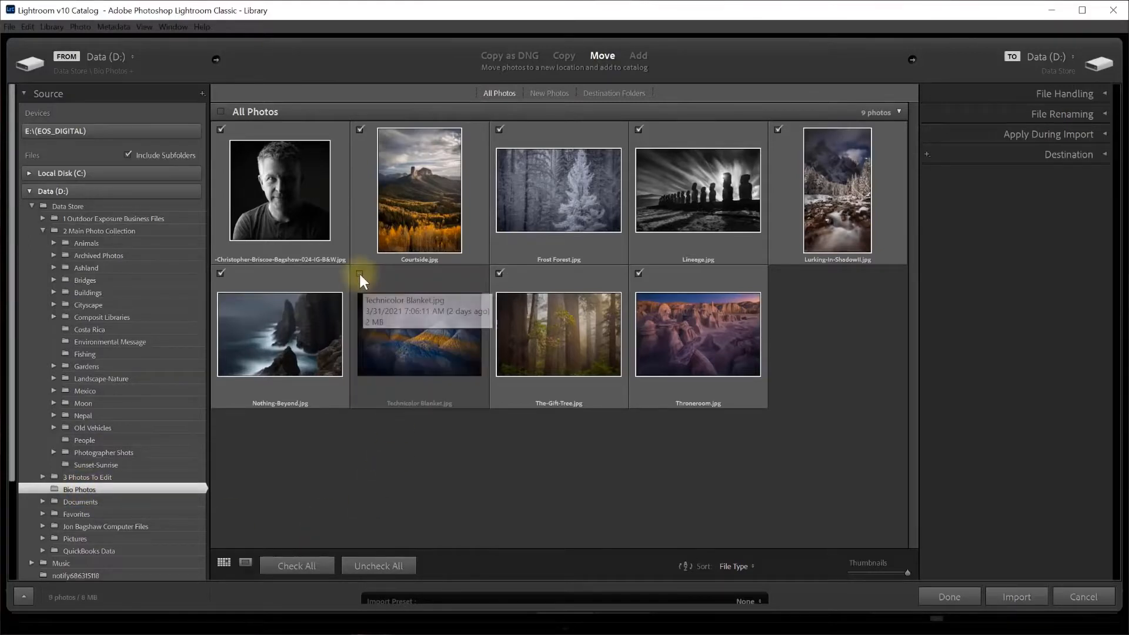
click(499, 129)
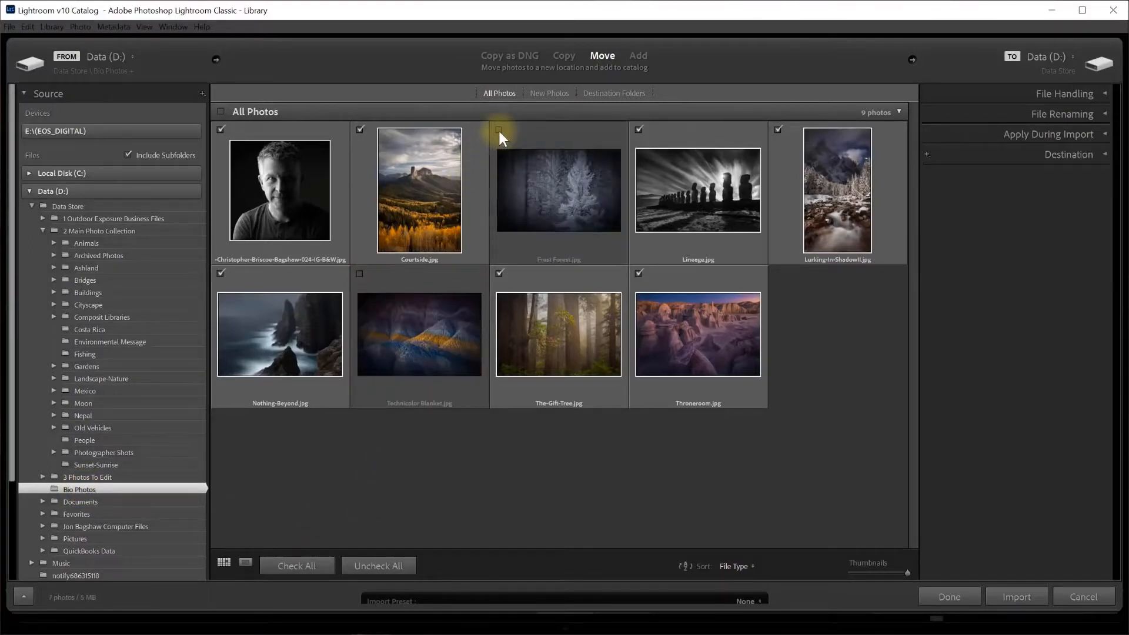
Clear all photos from the import, then include only The-Gift-Tree.jpg and the black-and-white portrait
click(372, 565)
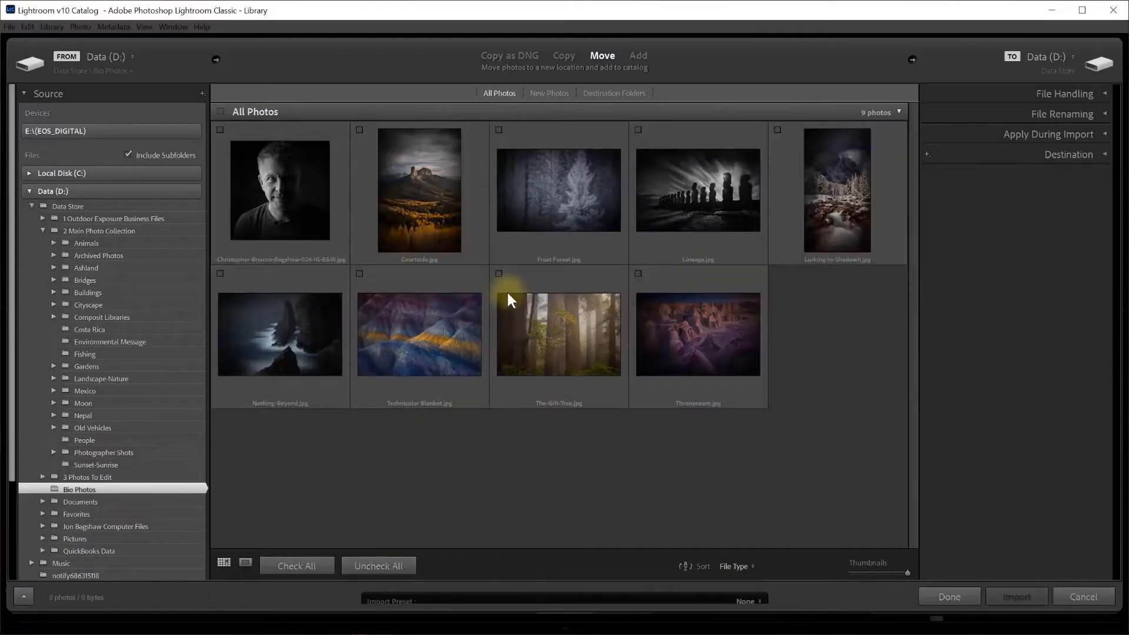
click(499, 273)
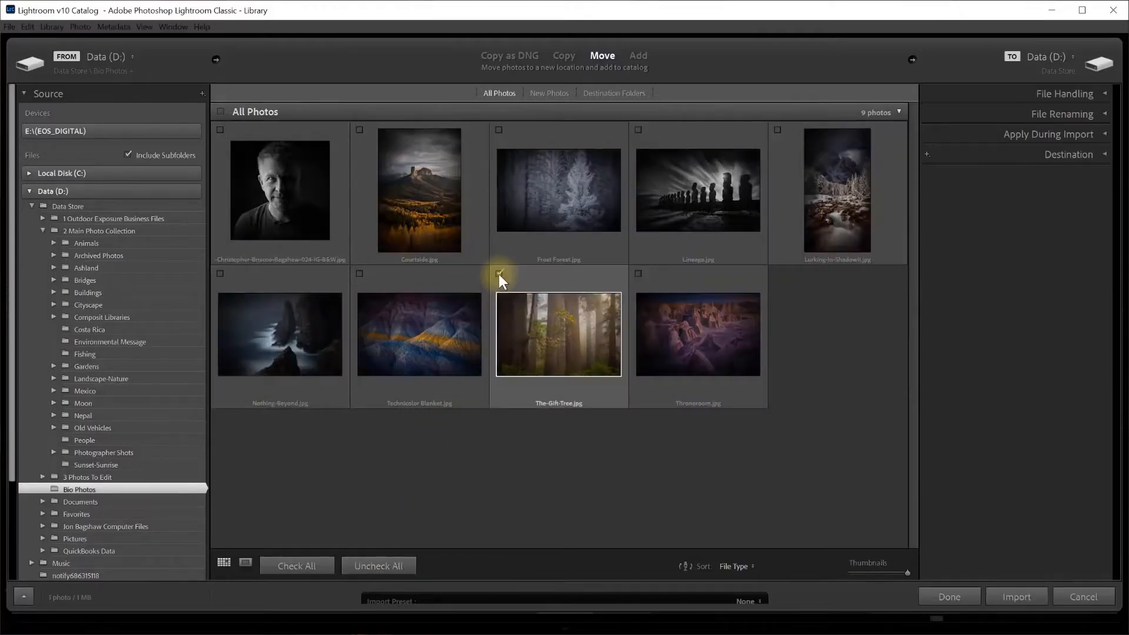
click(220, 129)
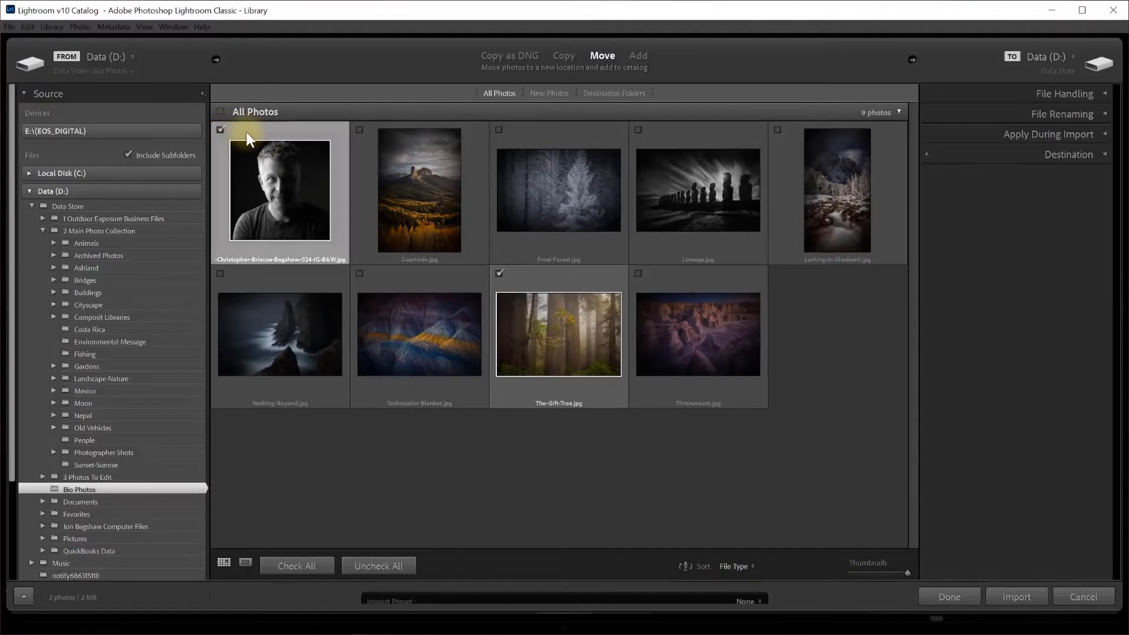
Select the first five photos plus Throneroom.jpg and Technicolor Blanket.jpg, and toggle their import checkmarks together, ending with all of them included
shift+click(788, 163)
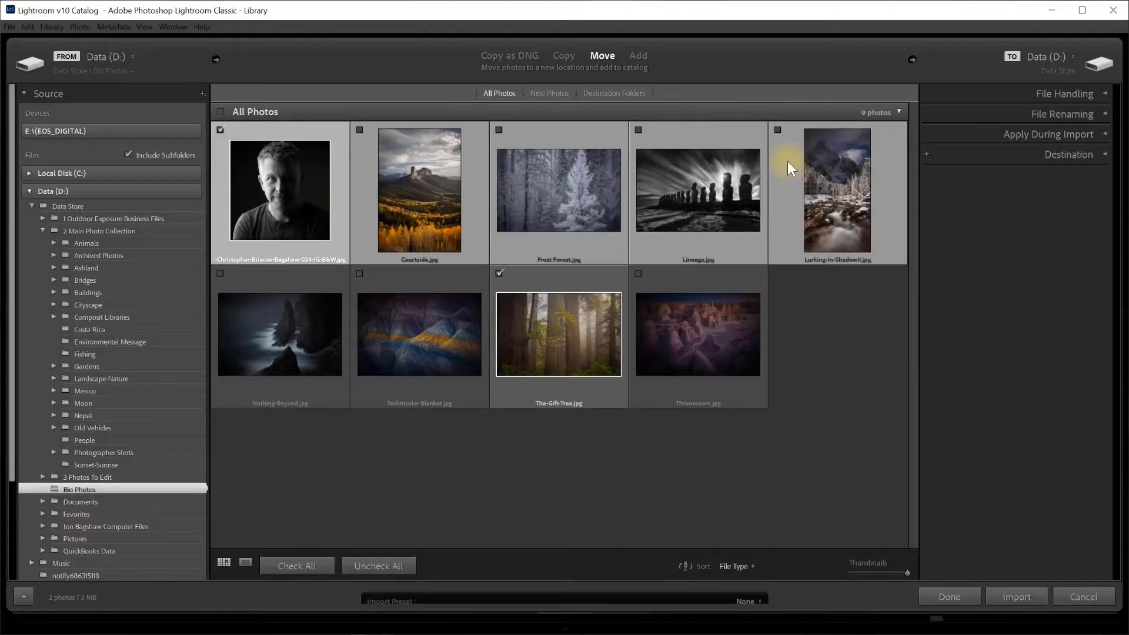
ctrl+click(672, 389)
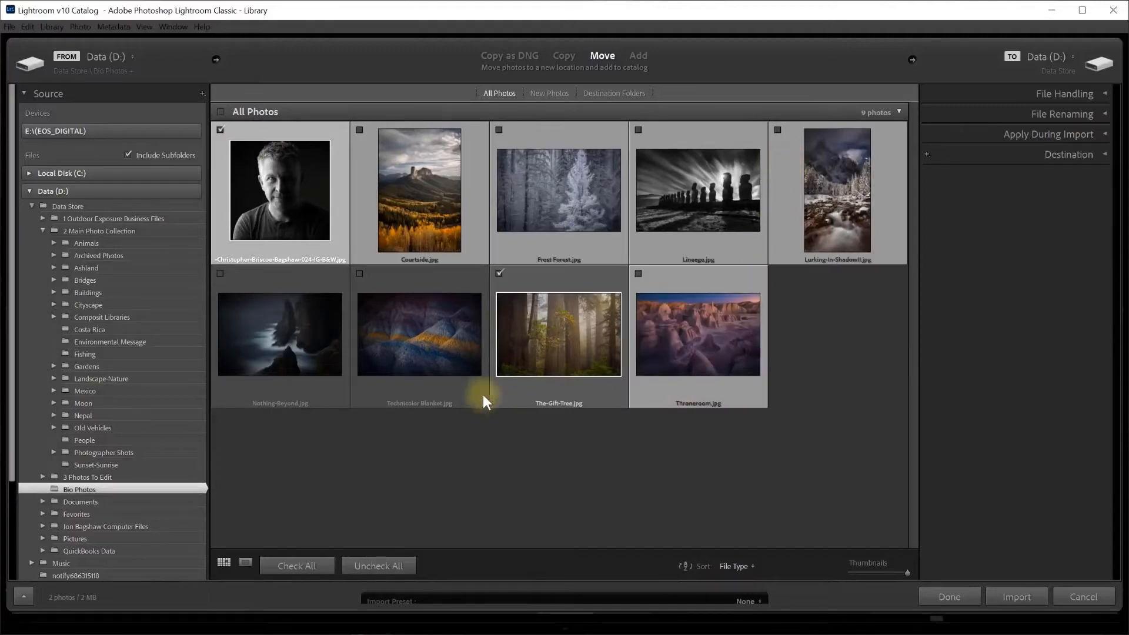
ctrl+click(450, 380)
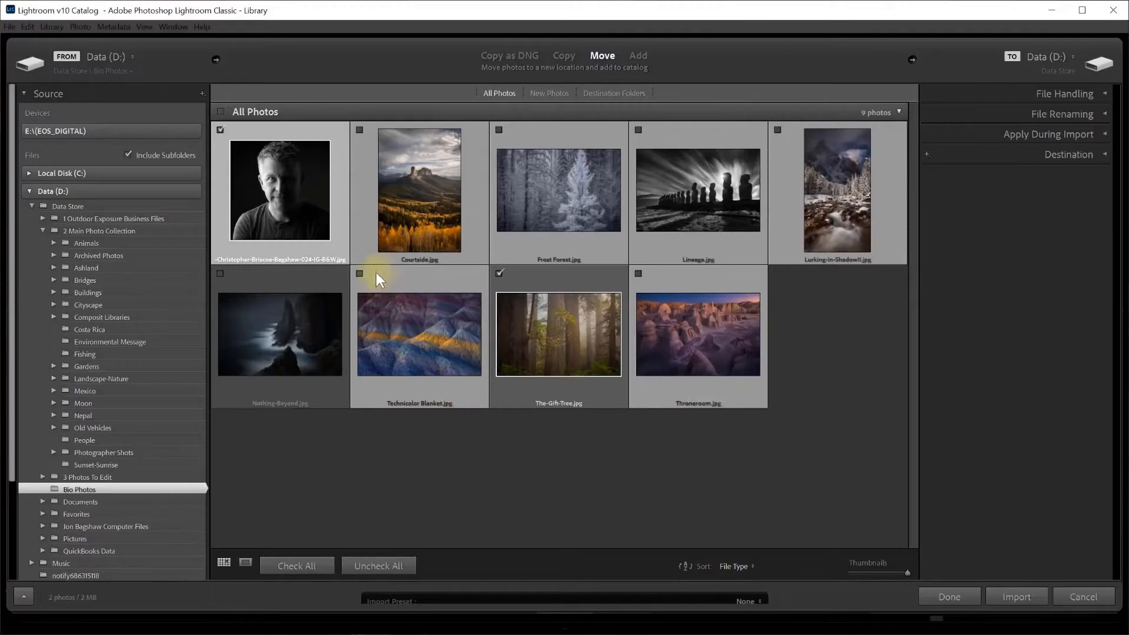
click(359, 274)
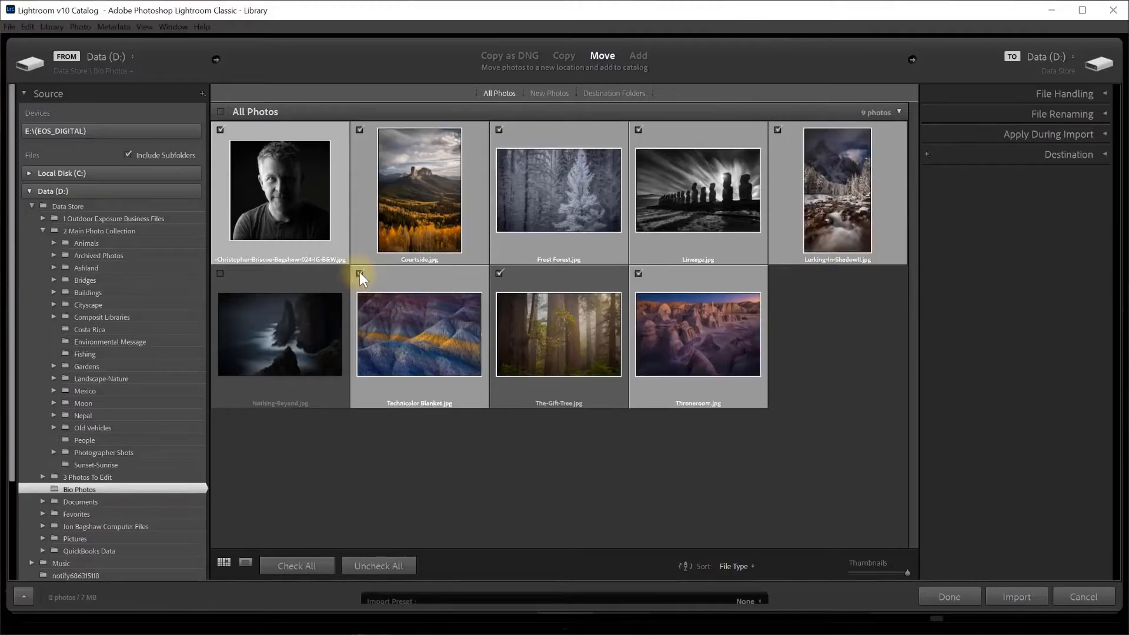
click(359, 273)
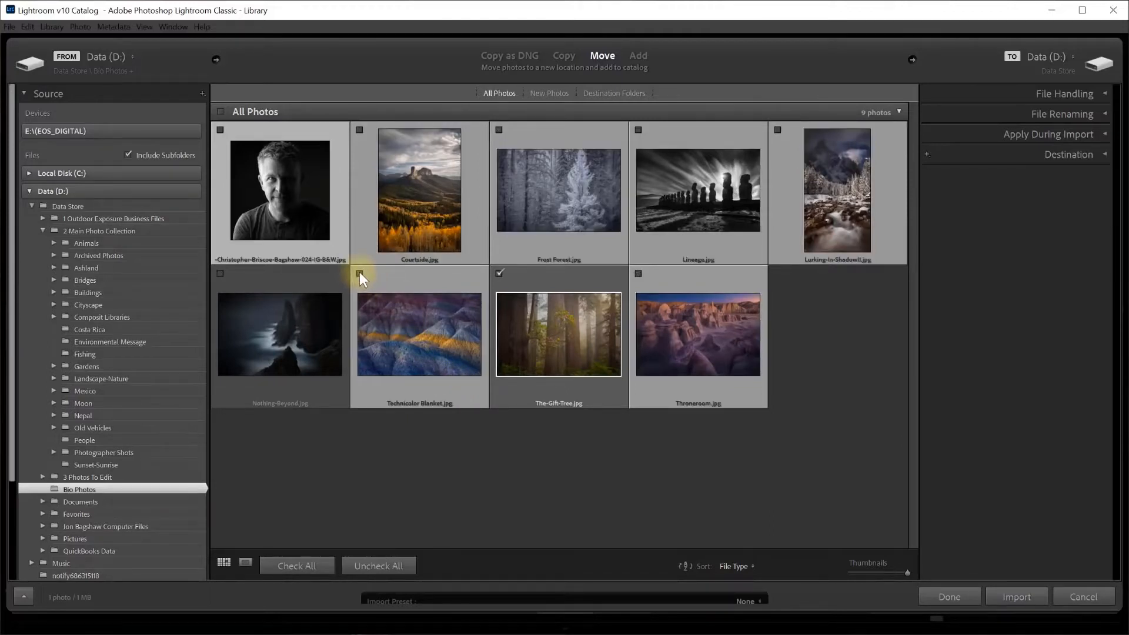
click(359, 272)
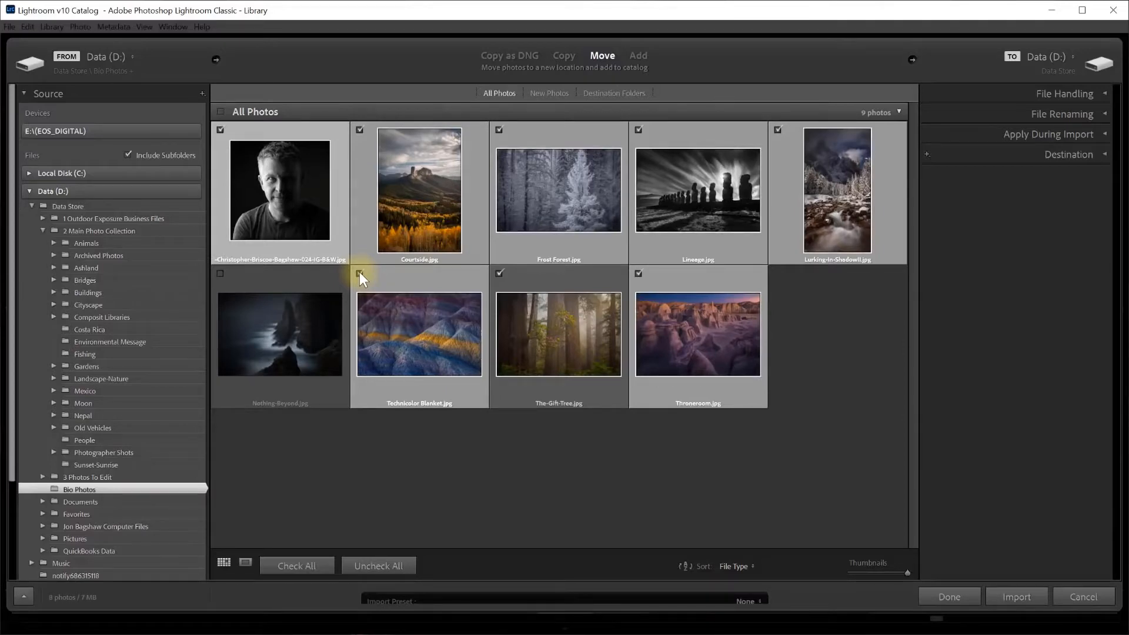
Include all Bio Photos in the import with the Add method, and review the Build Previews choices under File Handling, keeping Standard
click(301, 568)
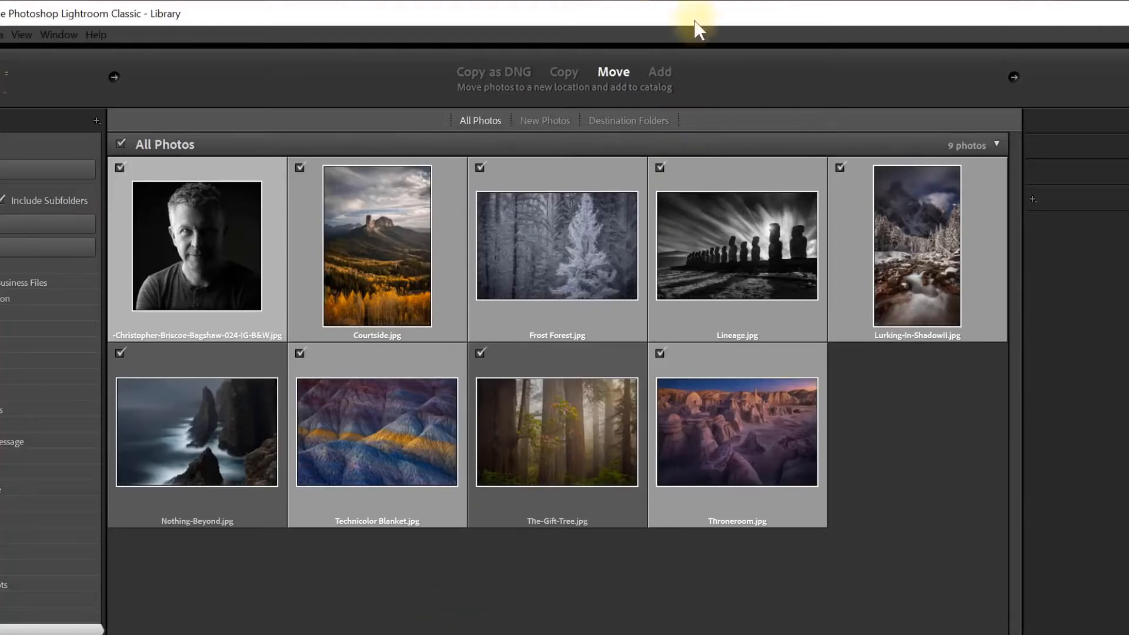
click(663, 71)
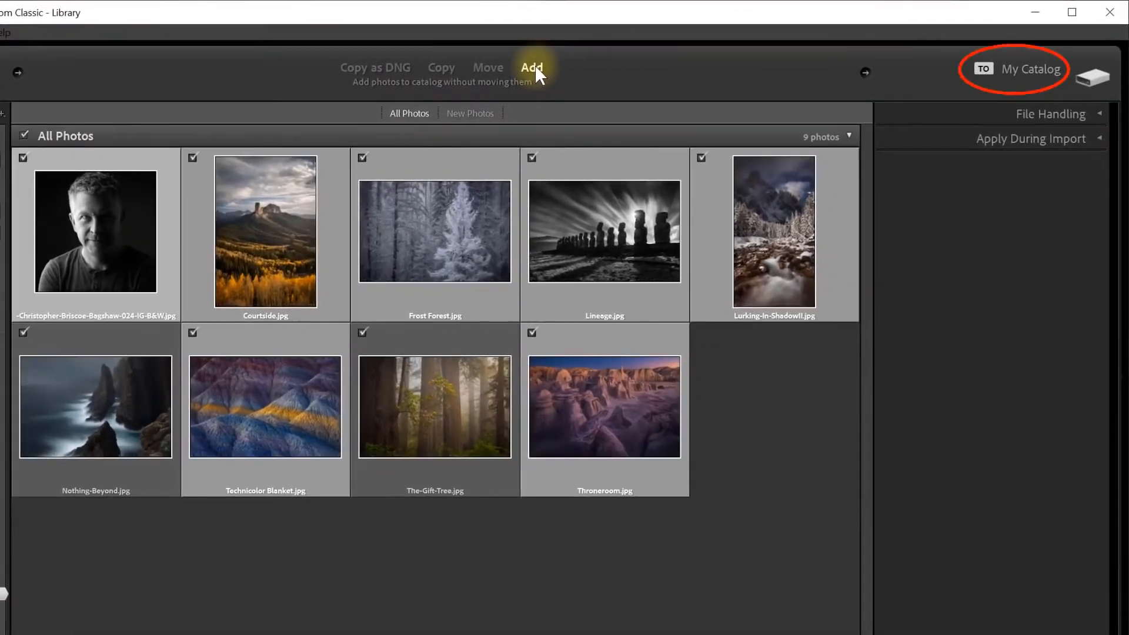
click(1098, 113)
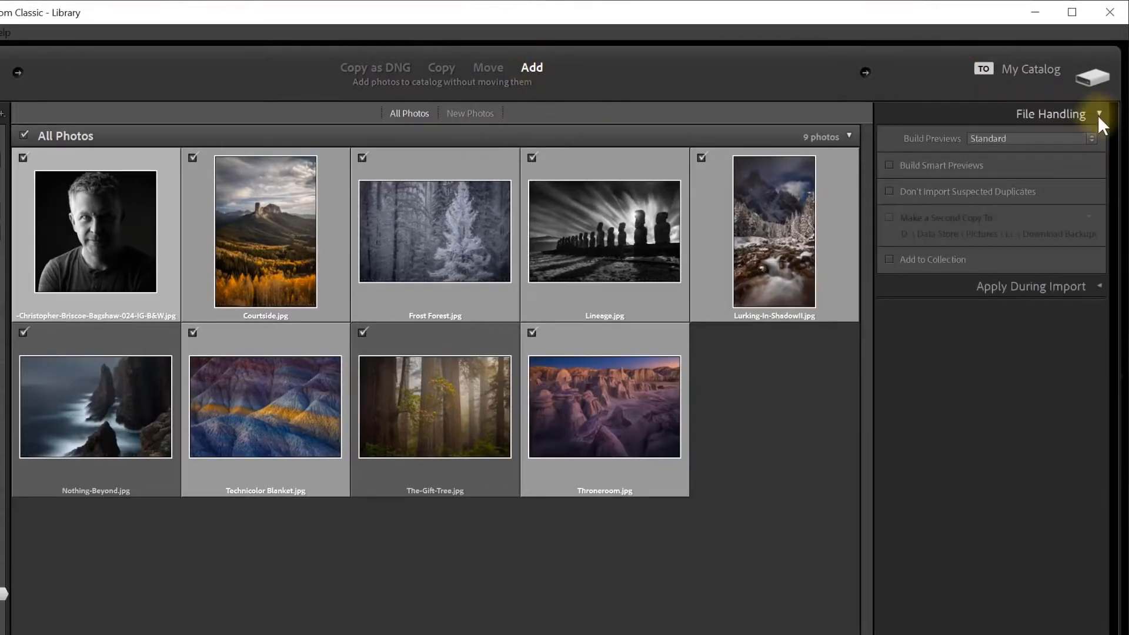
click(1092, 139)
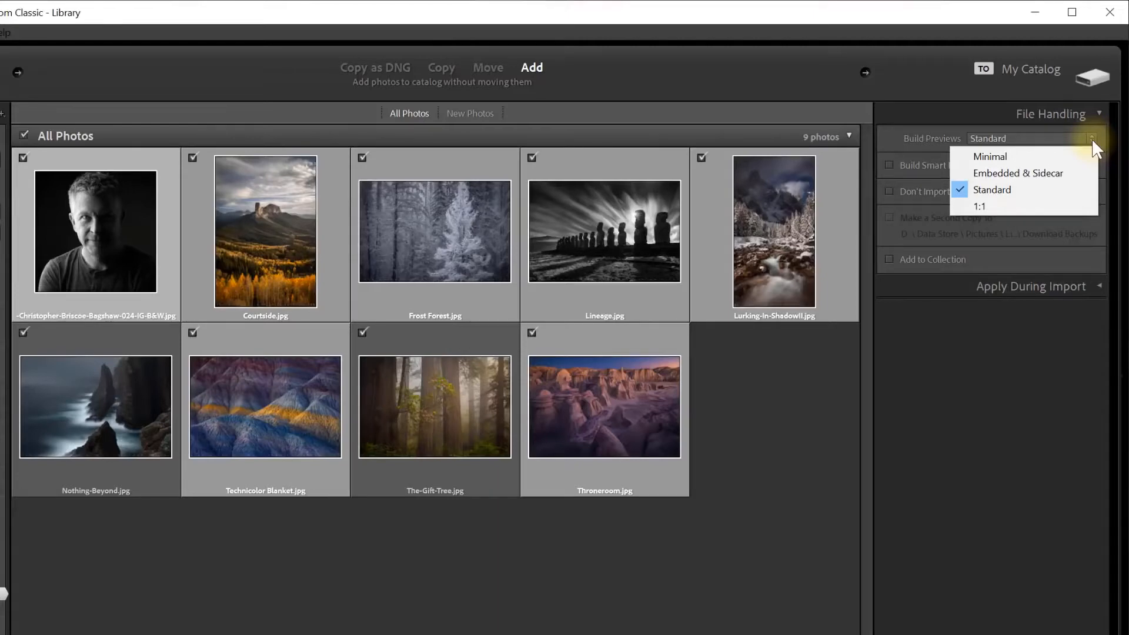
click(974, 380)
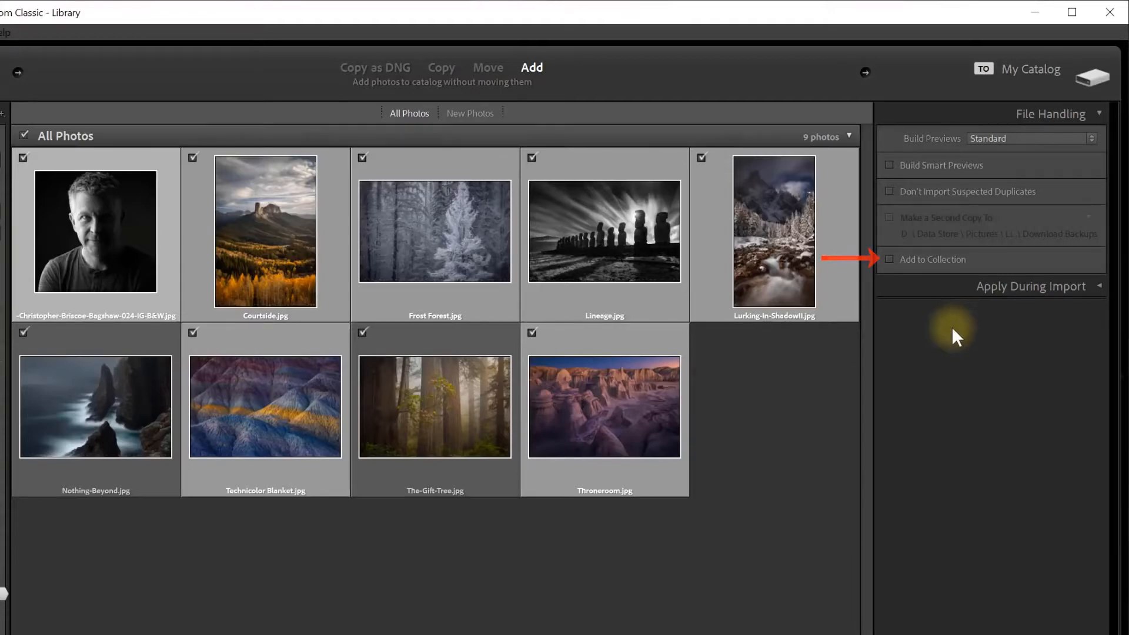
Set the import's Develop Settings to None and check the available metadata presets, keeping the selected one
click(1100, 287)
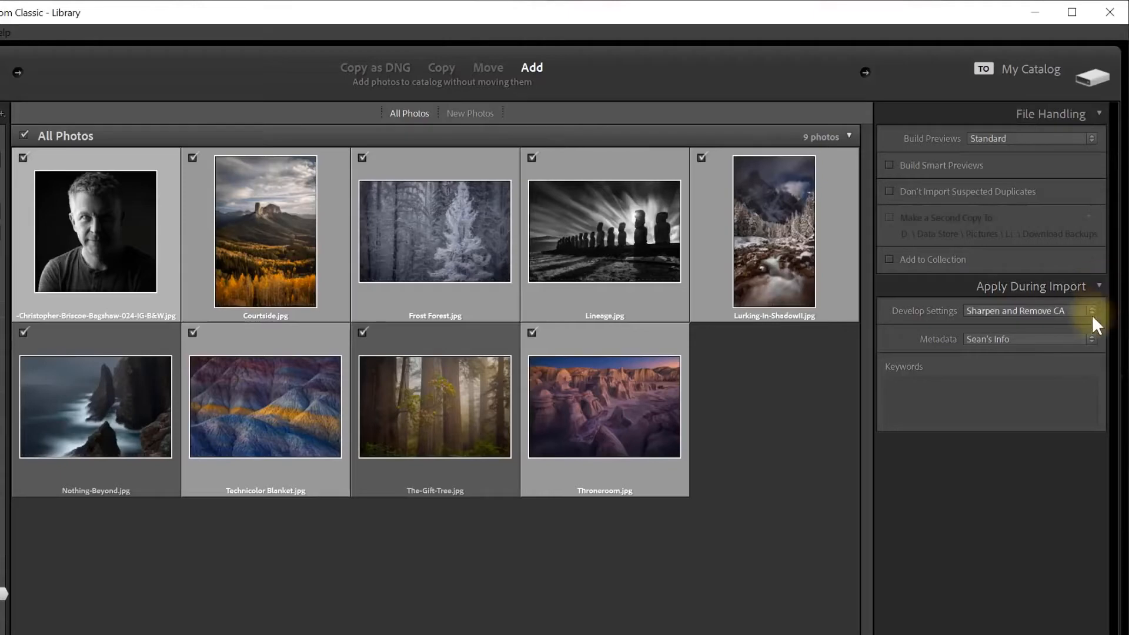
click(1091, 310)
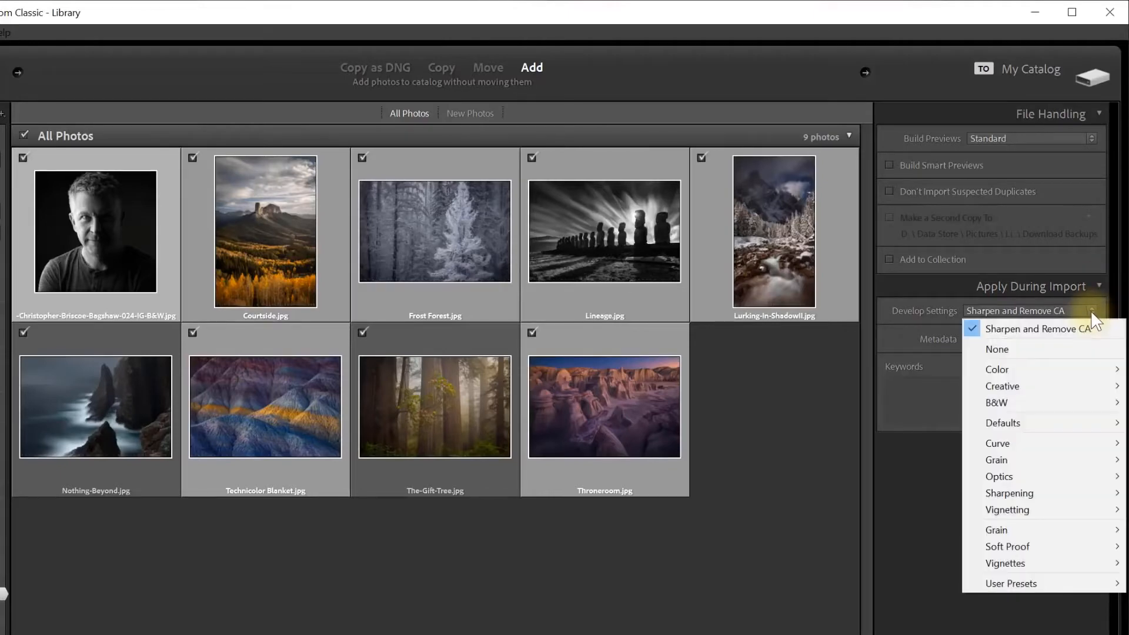
click(999, 350)
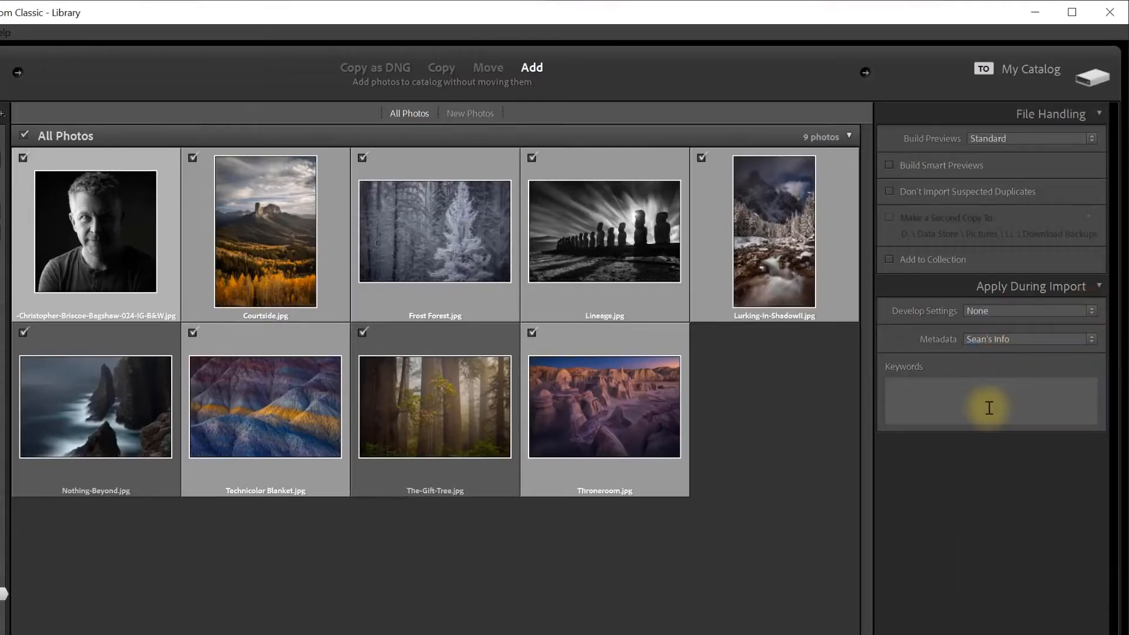
click(1092, 340)
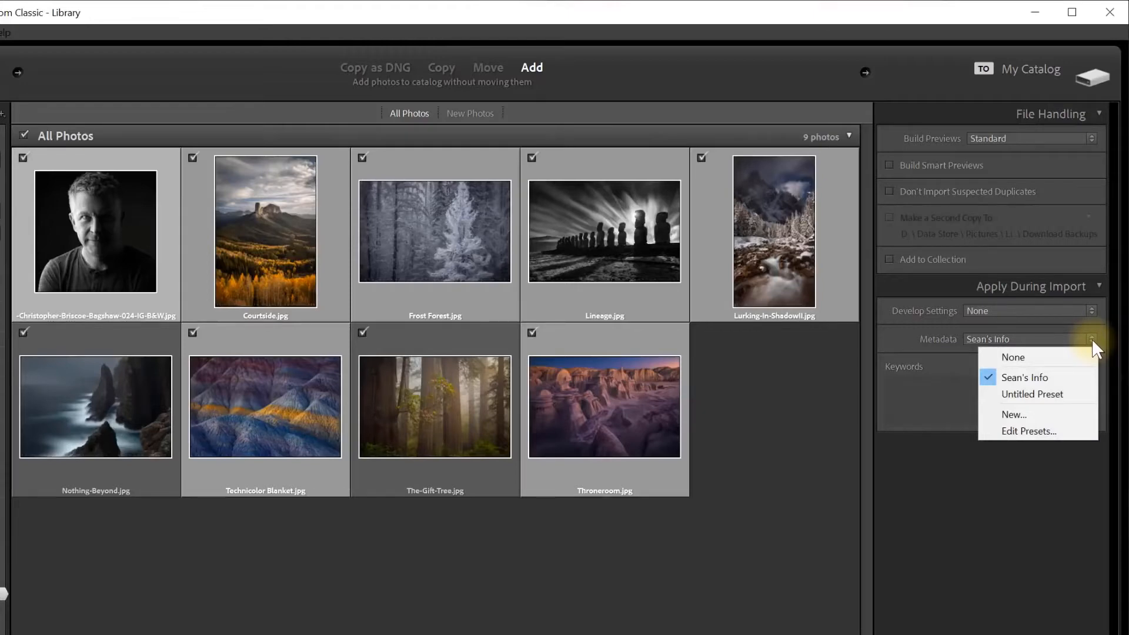
click(934, 405)
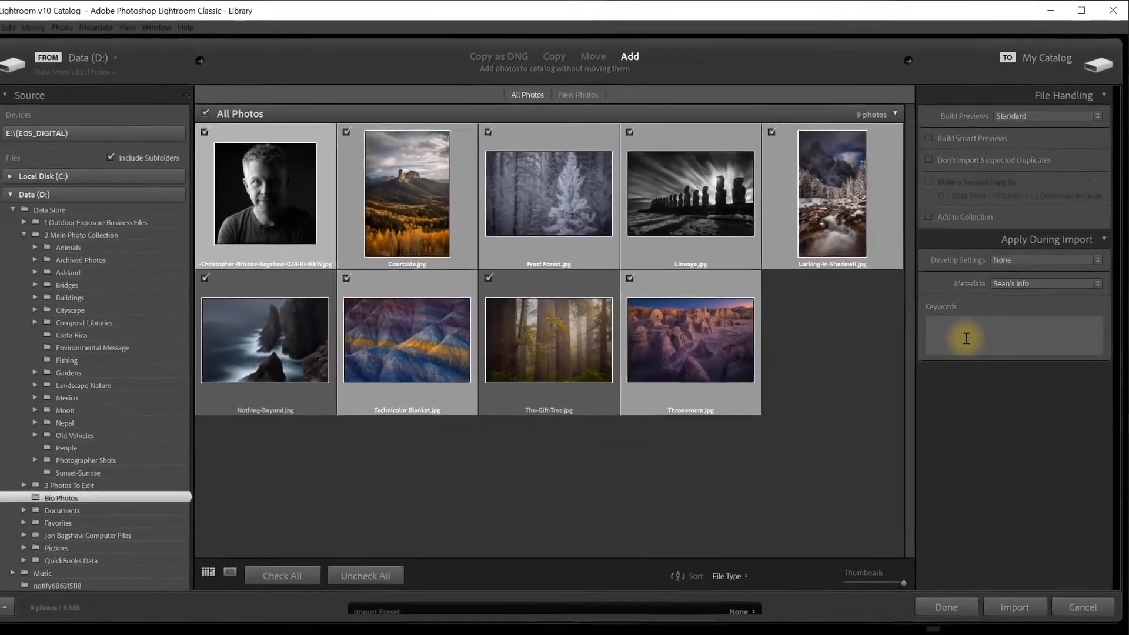
Import the checked Bio Photos into the catalog and bring the Previous Import entry into view
click(1017, 594)
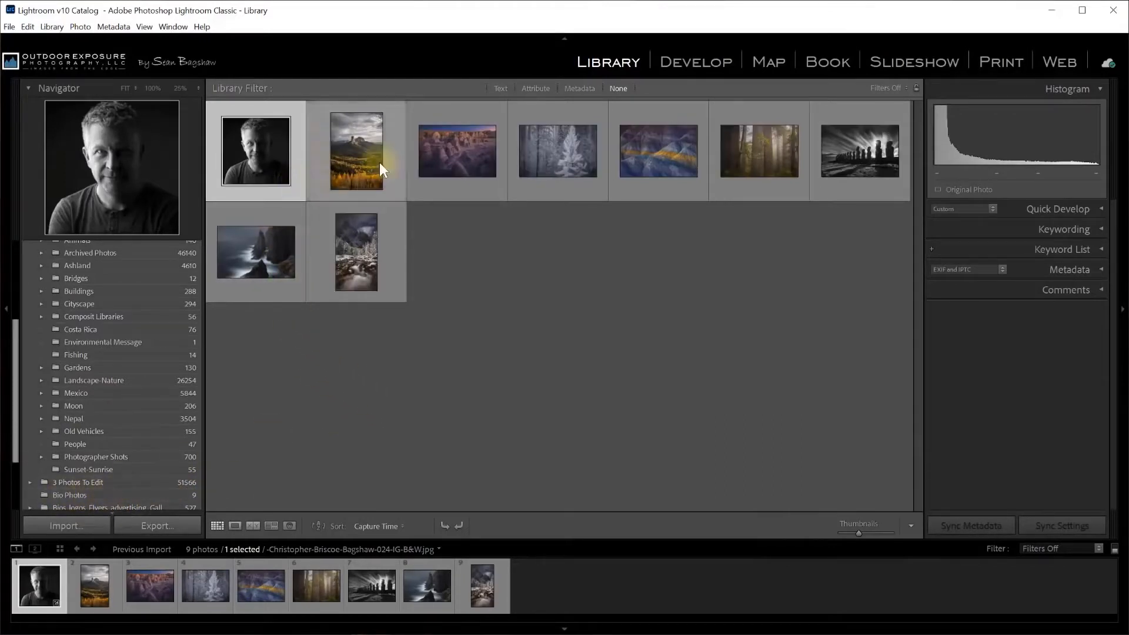
scroll(157, 394, up, 5)
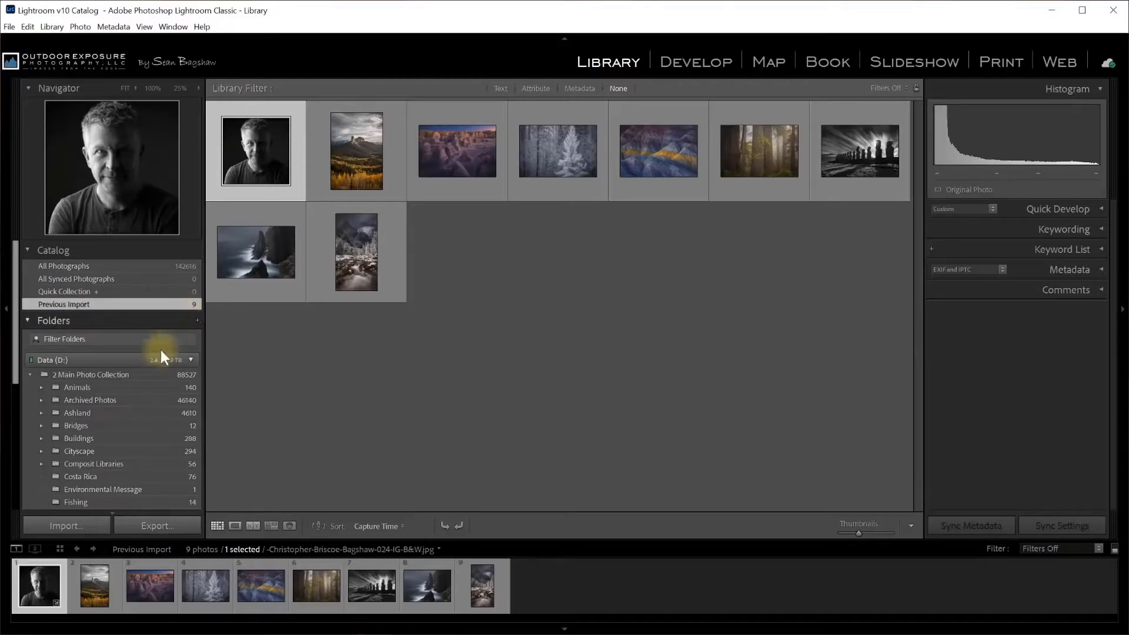
Start a new photo import with the EOS_DIGITAL (E:) memory card as its source
click(73, 527)
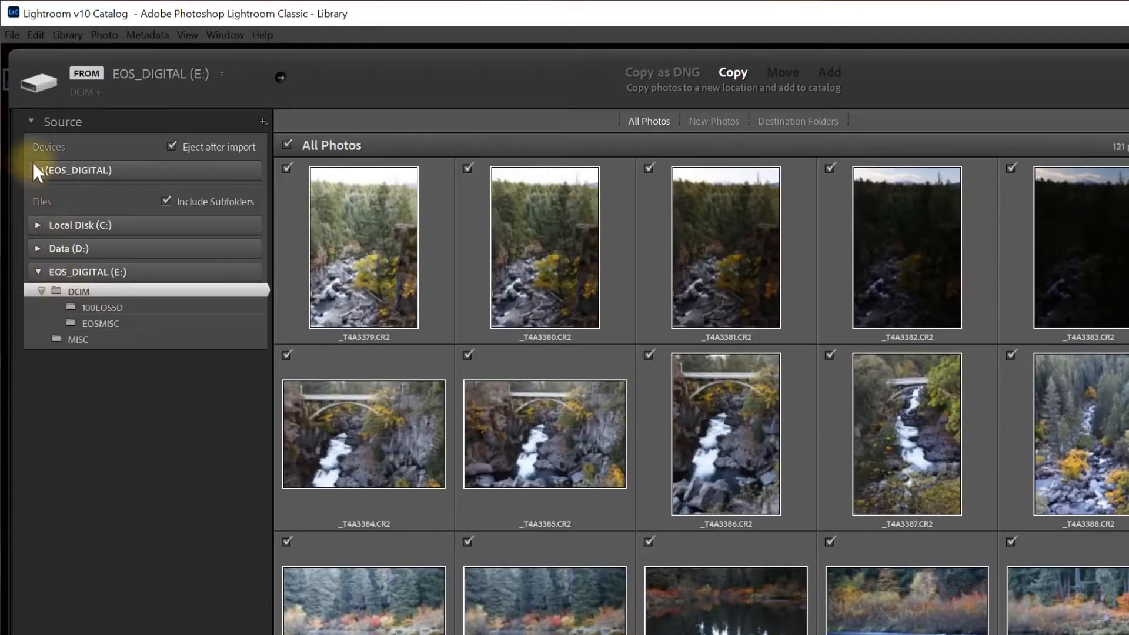
click(149, 169)
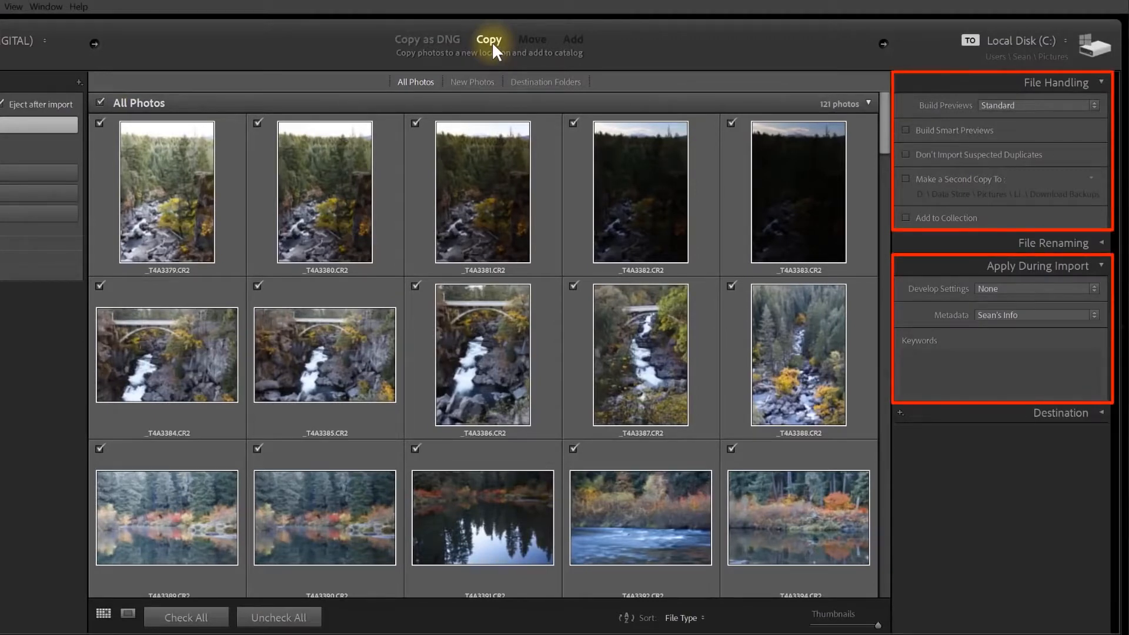
Expand the File Renaming and Destination settings, and choose Data (D:) > Data Store > 3 Photos To Edit as the copy destination
click(1100, 242)
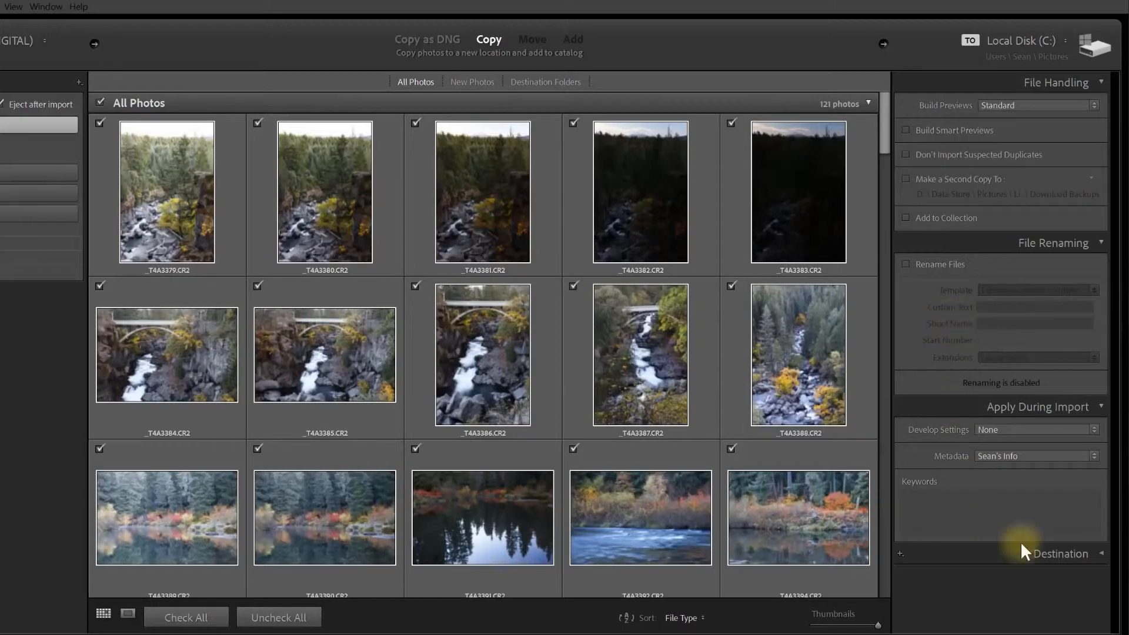
click(1099, 554)
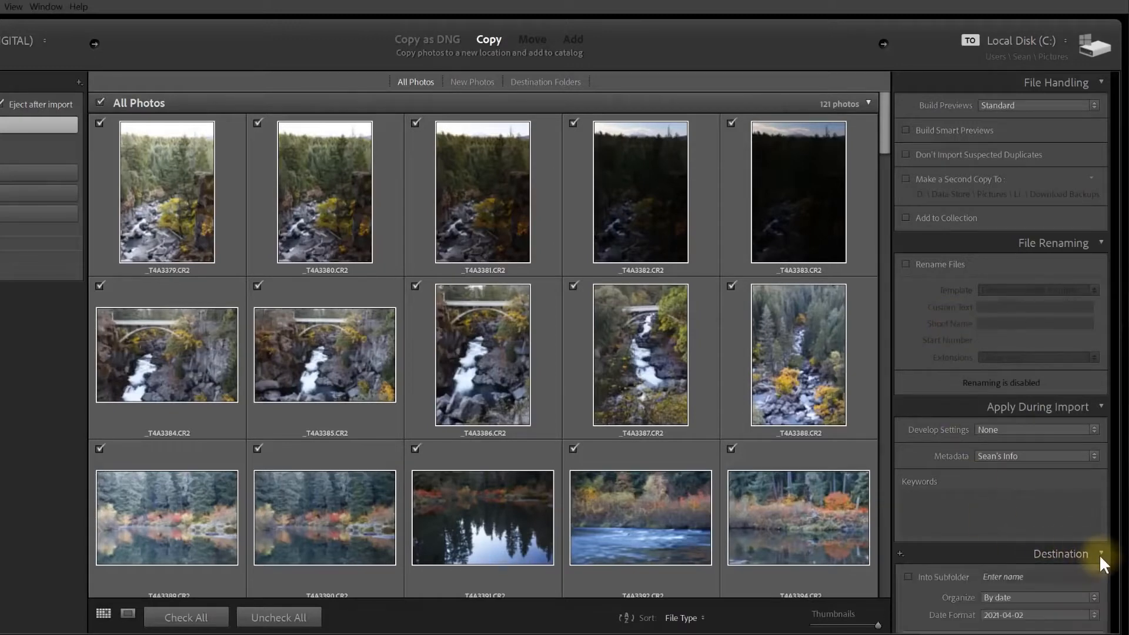
drag(1120, 241, 1120, 409)
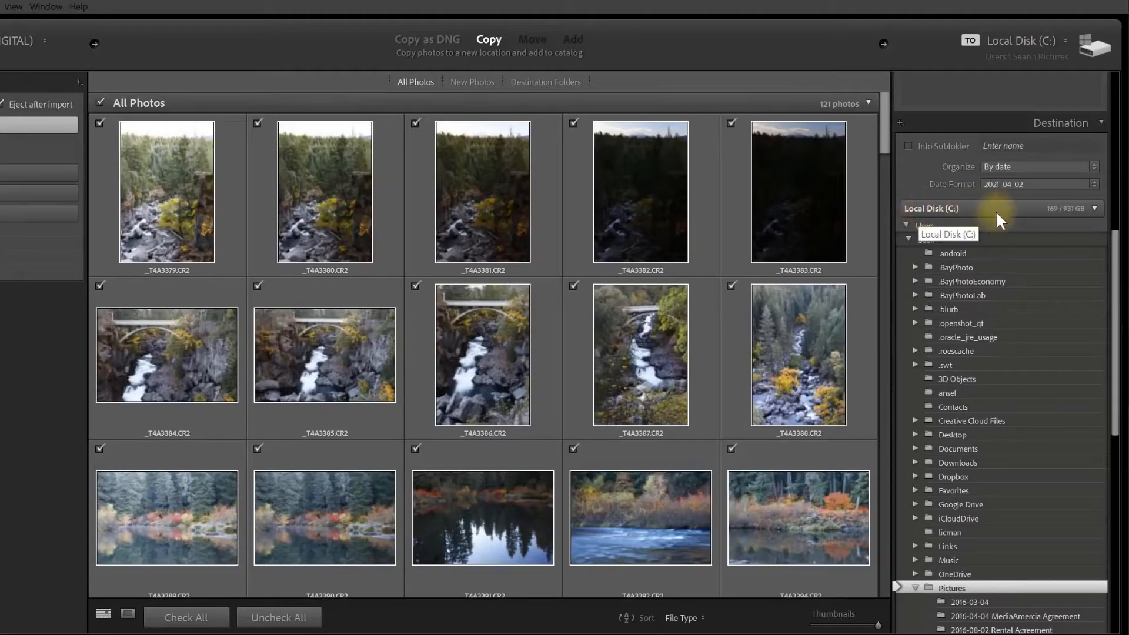
click(1095, 207)
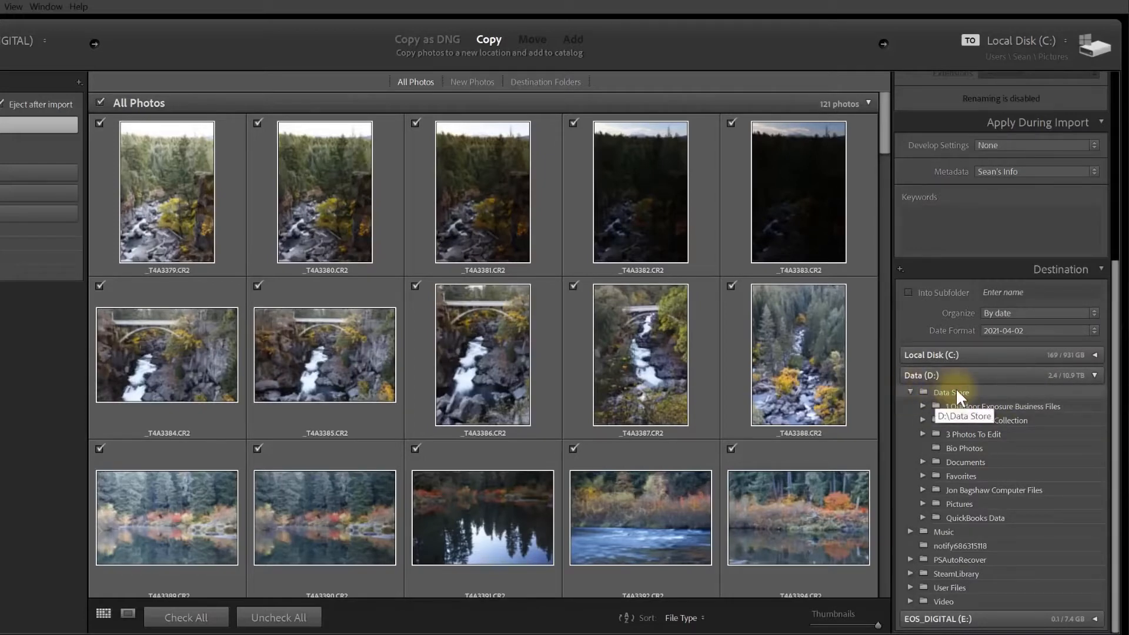
click(996, 432)
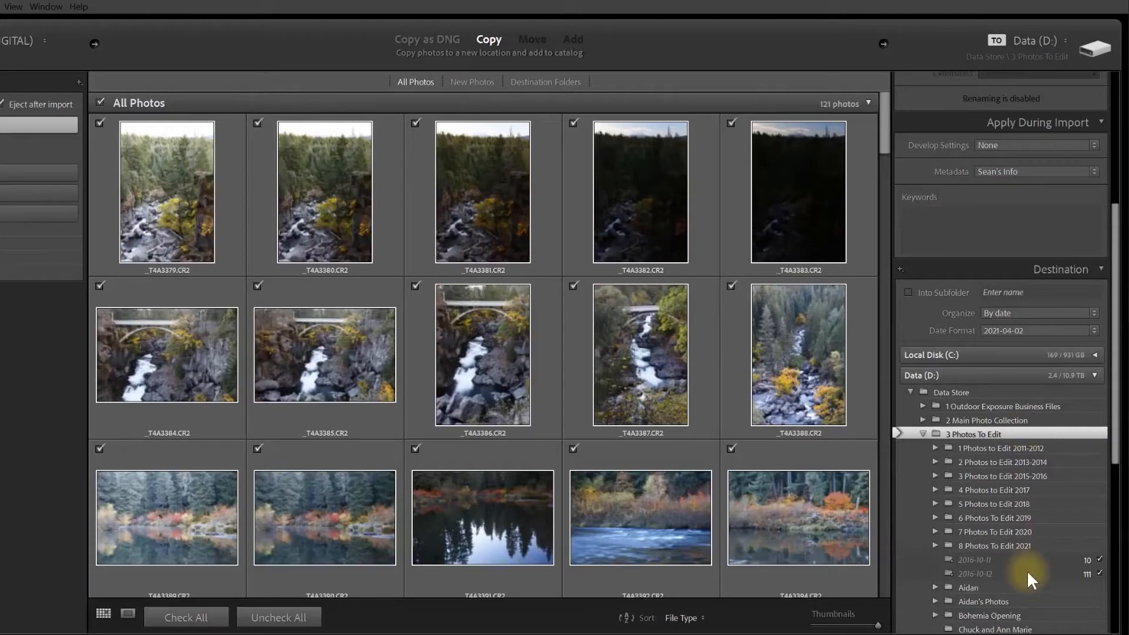
Try the 6 Photos To Edit 2019 subfolder as the destination, and switch back to 3 Photos To Edit with that subfolder collapsed
click(976, 517)
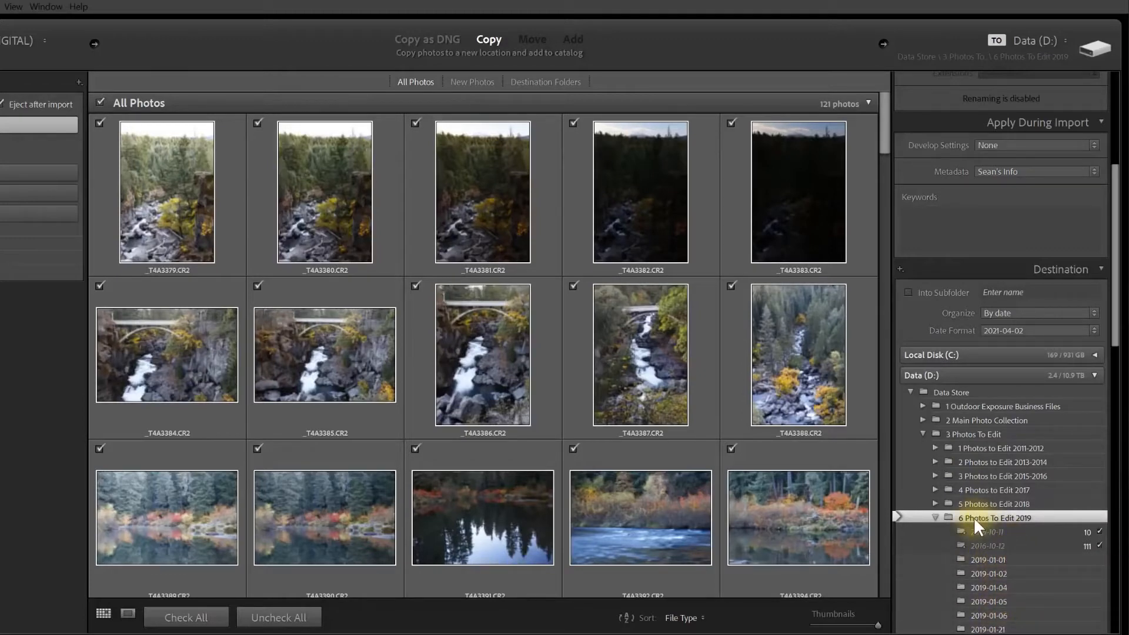
click(983, 434)
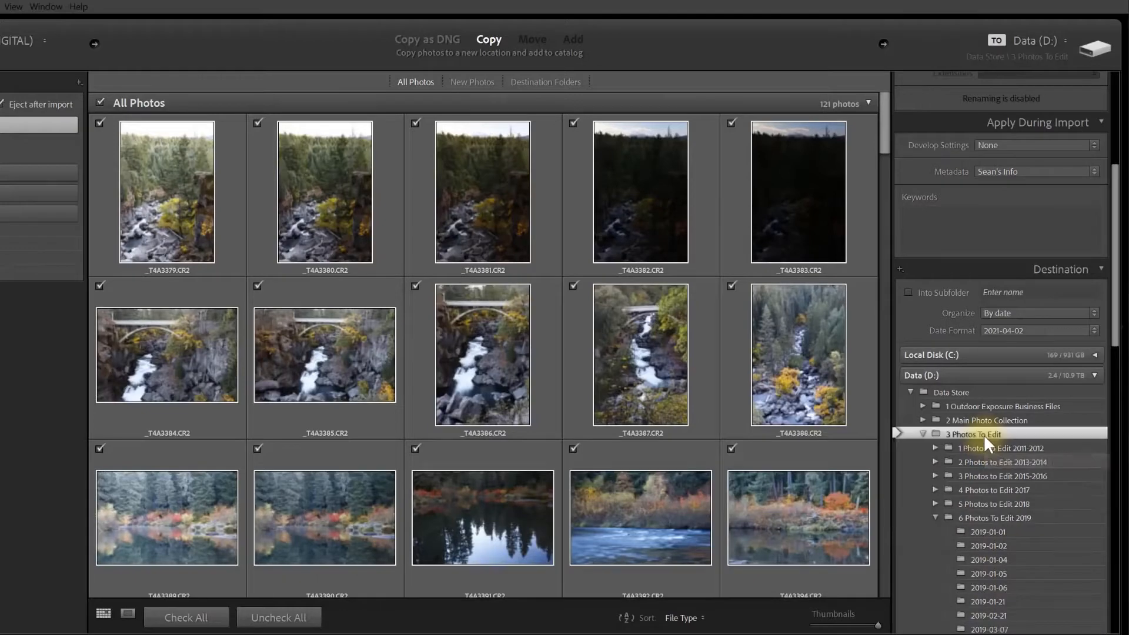
click(935, 517)
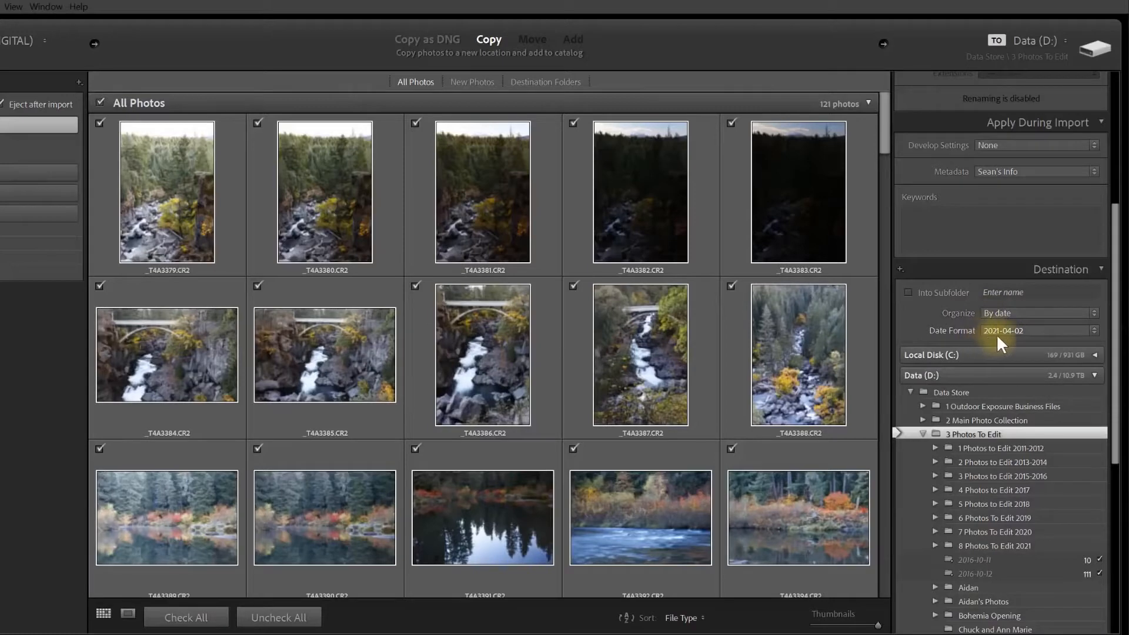
Organize the copied photos into one folder, using a new subfolder named test inside 3 Photos To Edit, and locate it in the destination tree
click(1061, 313)
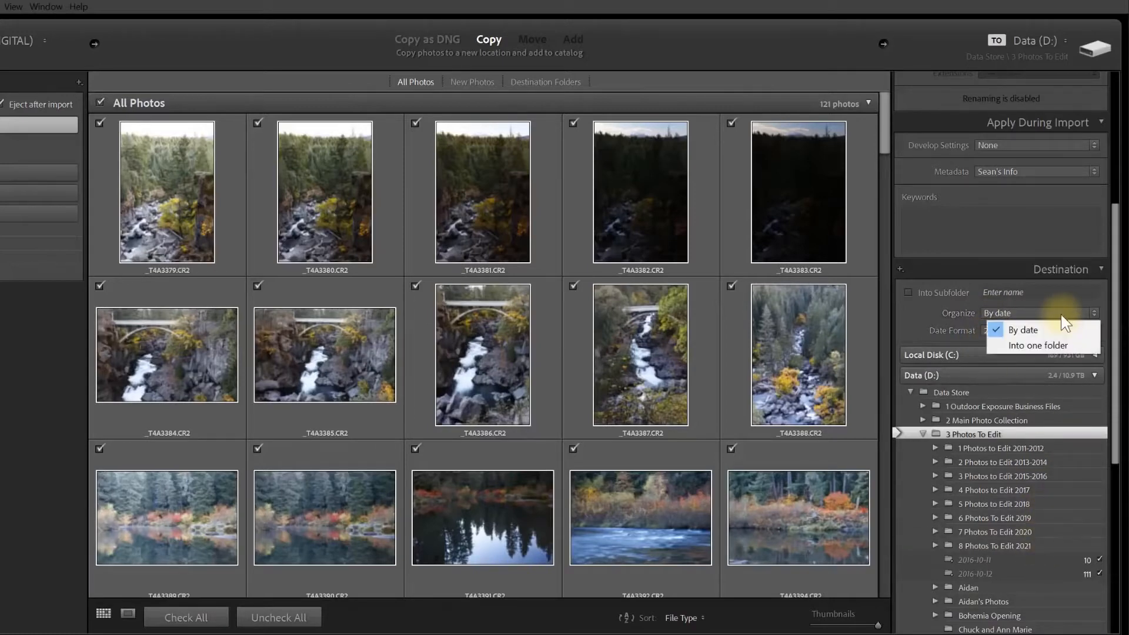
click(1048, 344)
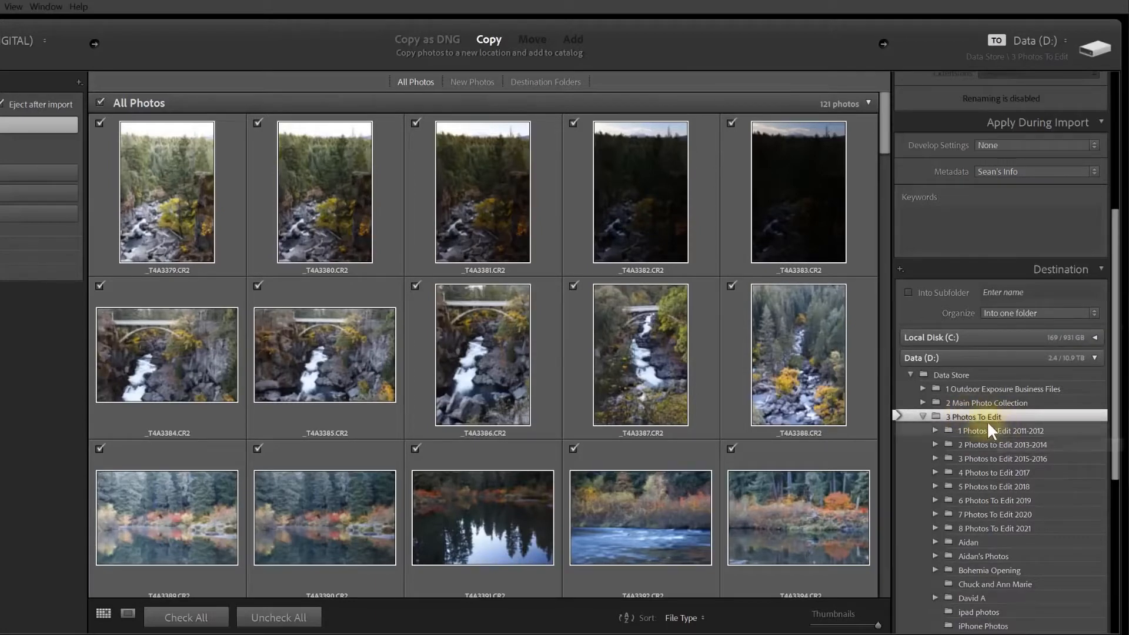
click(909, 293)
click(1038, 291)
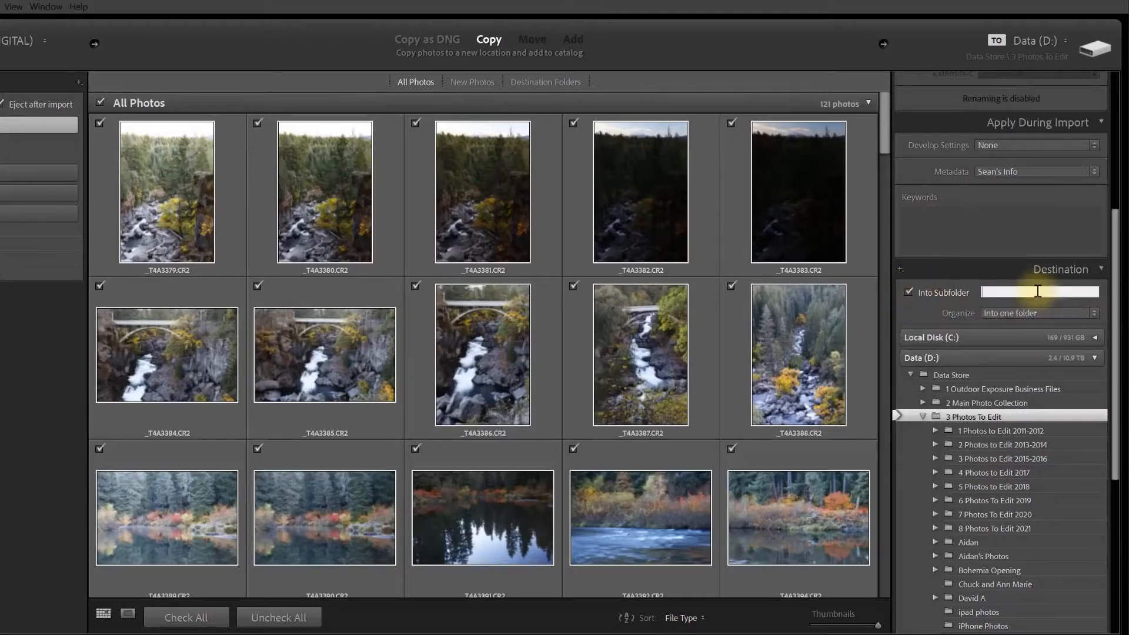
text(test)
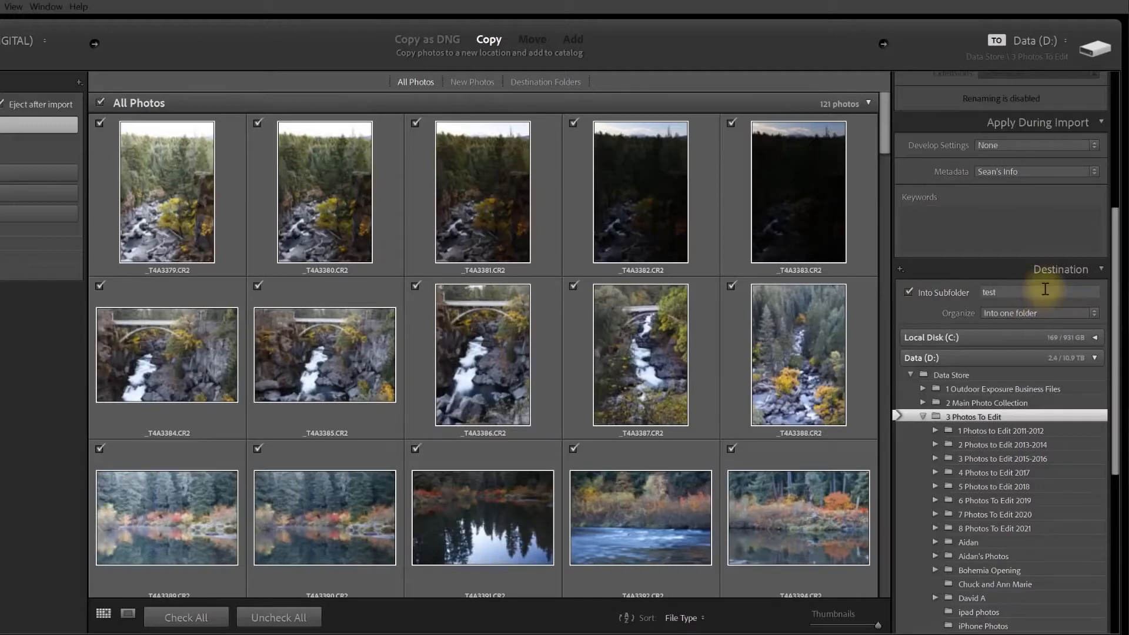
key(Return)
scroll(1004, 550, down, 5)
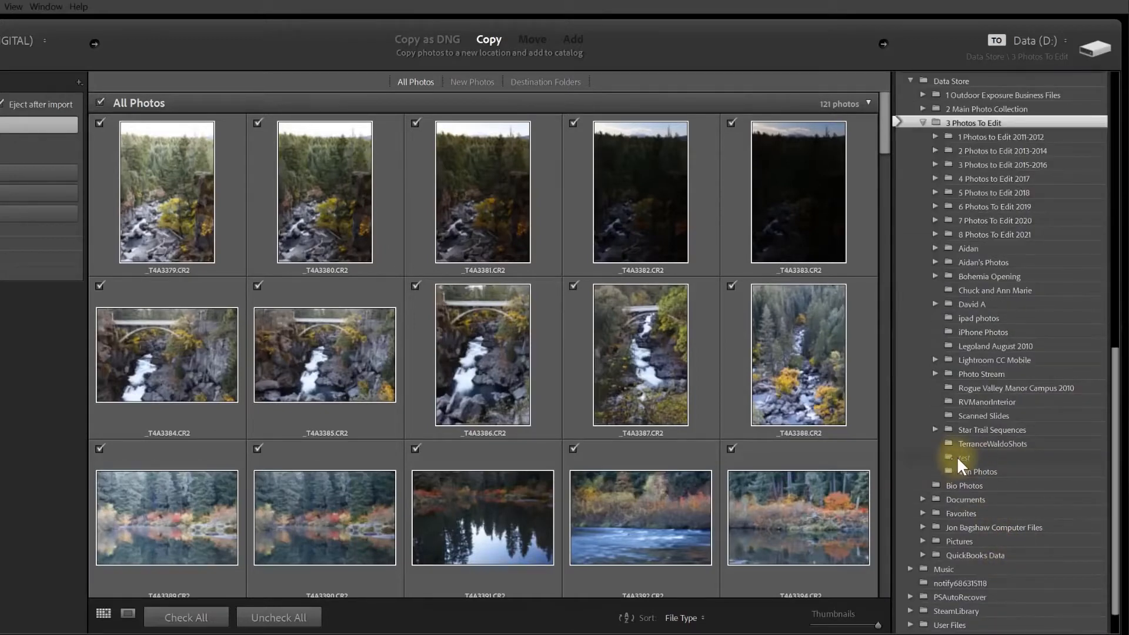
scroll(976, 453, up, 5)
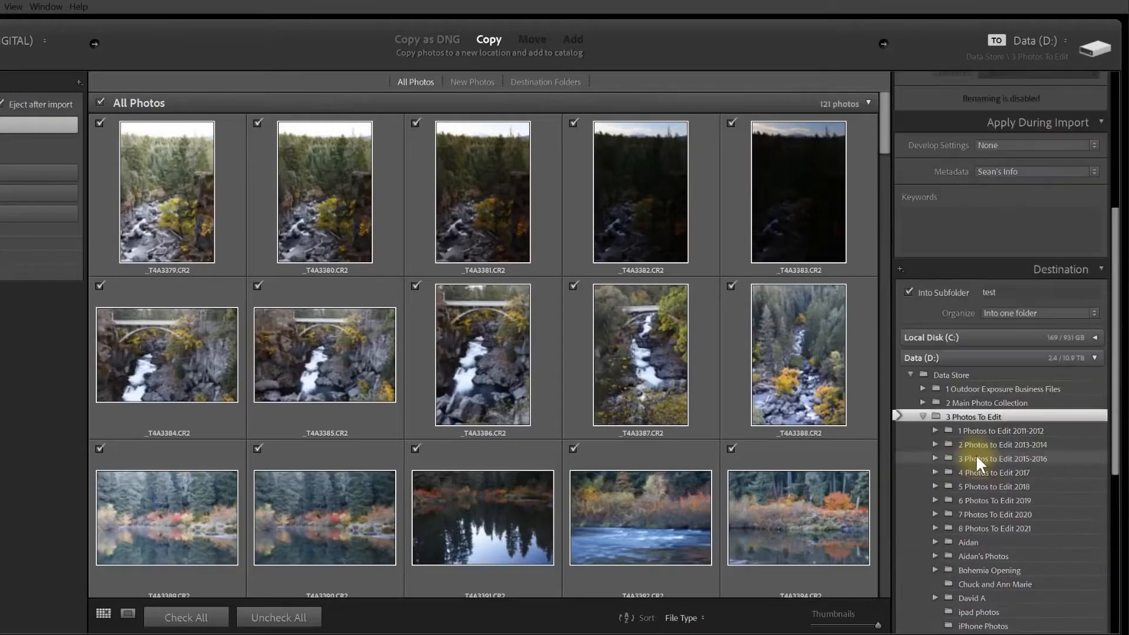
Turn off the Into Subfolder option and organize the imported photos by date
click(909, 292)
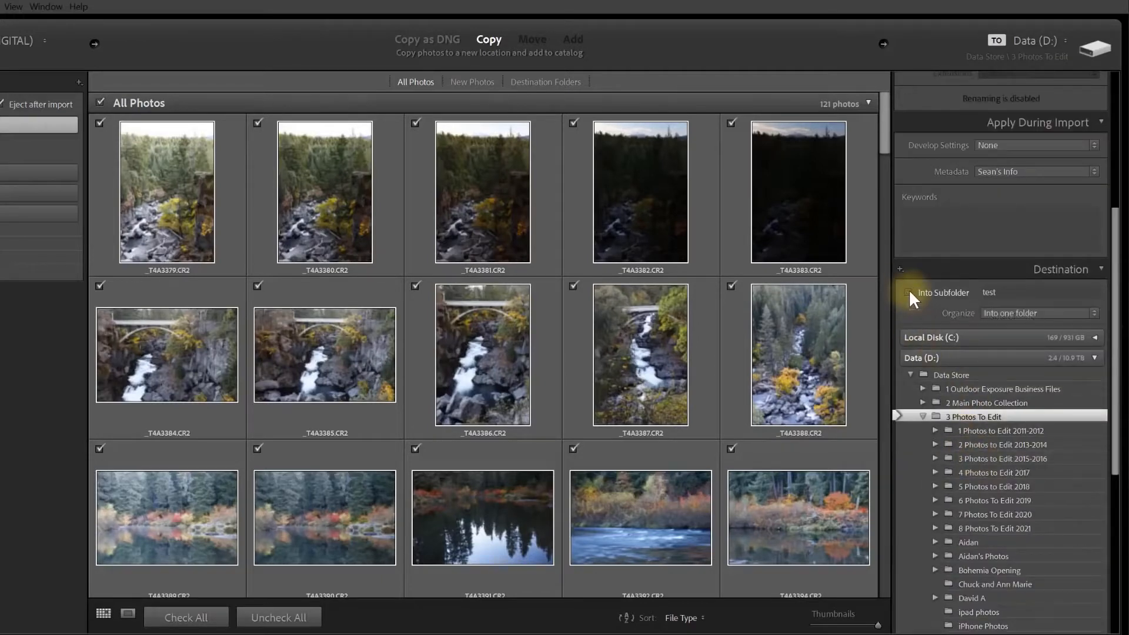
click(1021, 312)
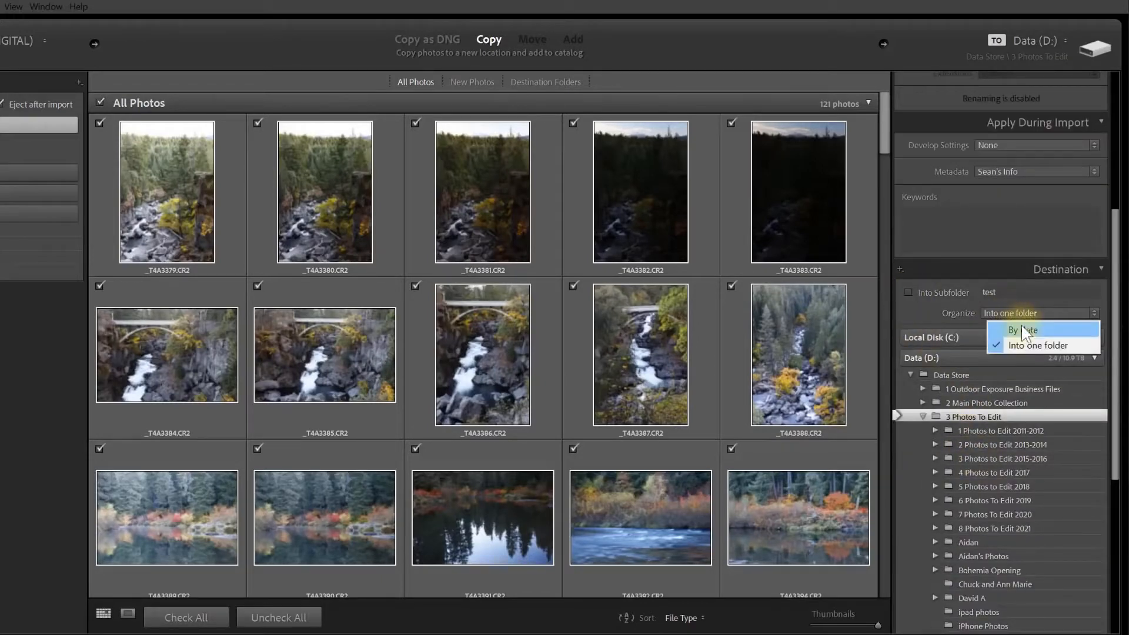
click(1022, 331)
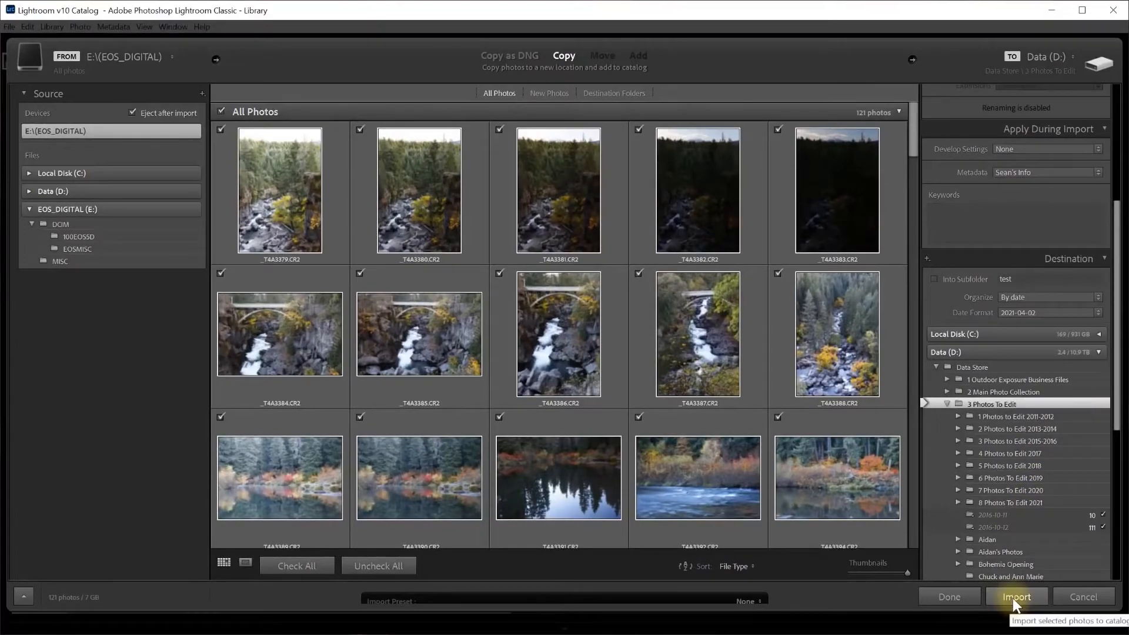
Import the memory card photos, and look over the incoming thumbnails and the new dated folders under 3 Photos To Edit
click(1013, 598)
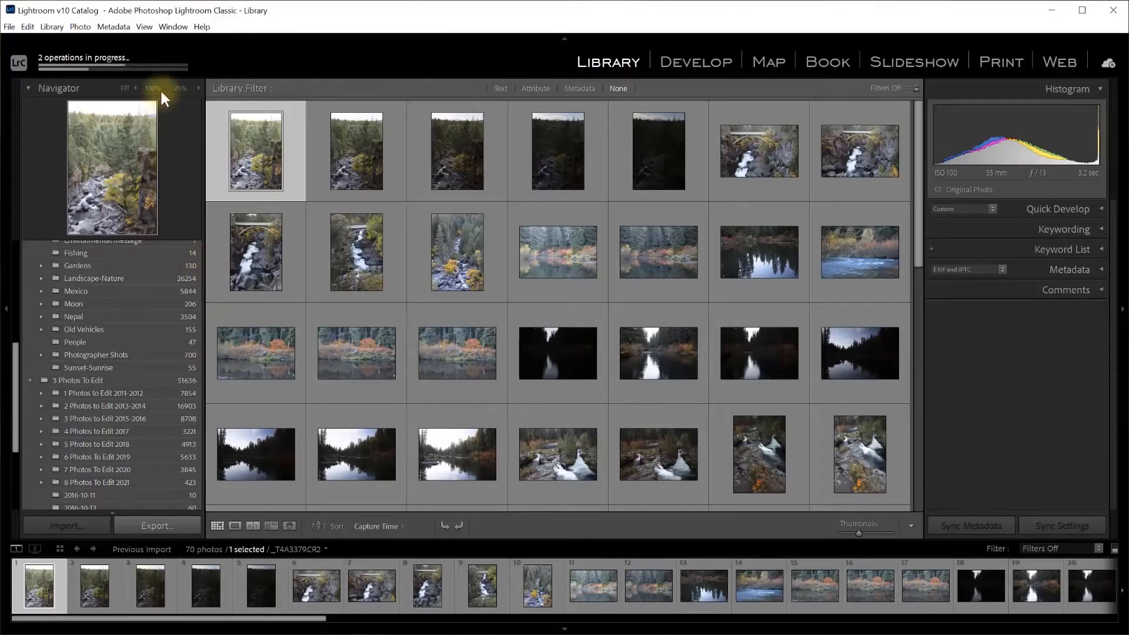
drag(921, 238, 911, 508)
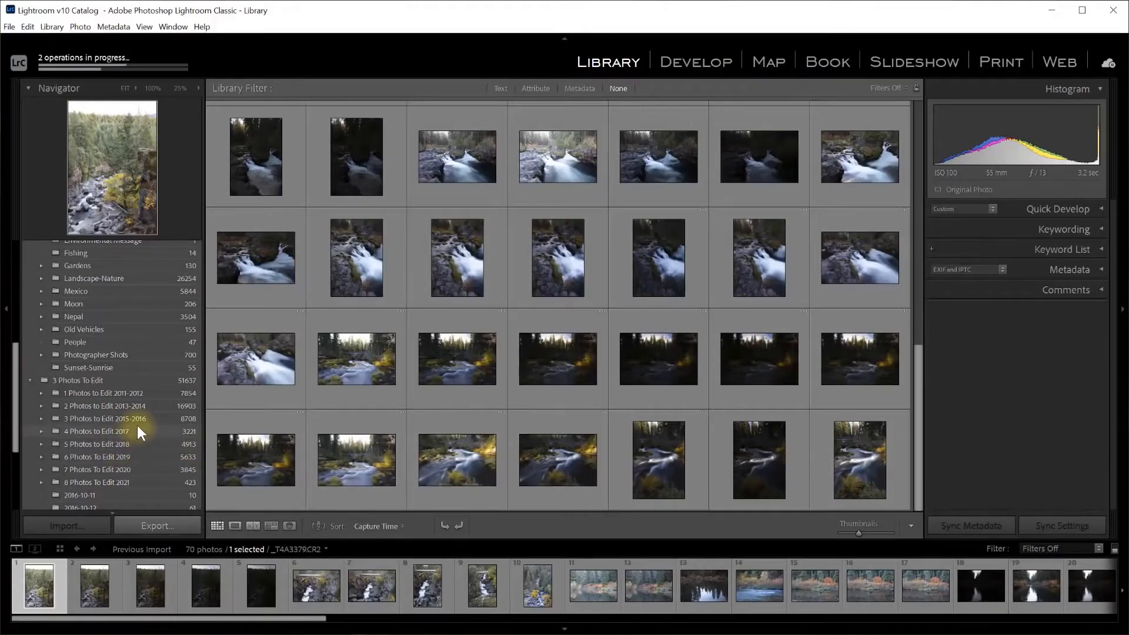
scroll(137, 425, up, 5)
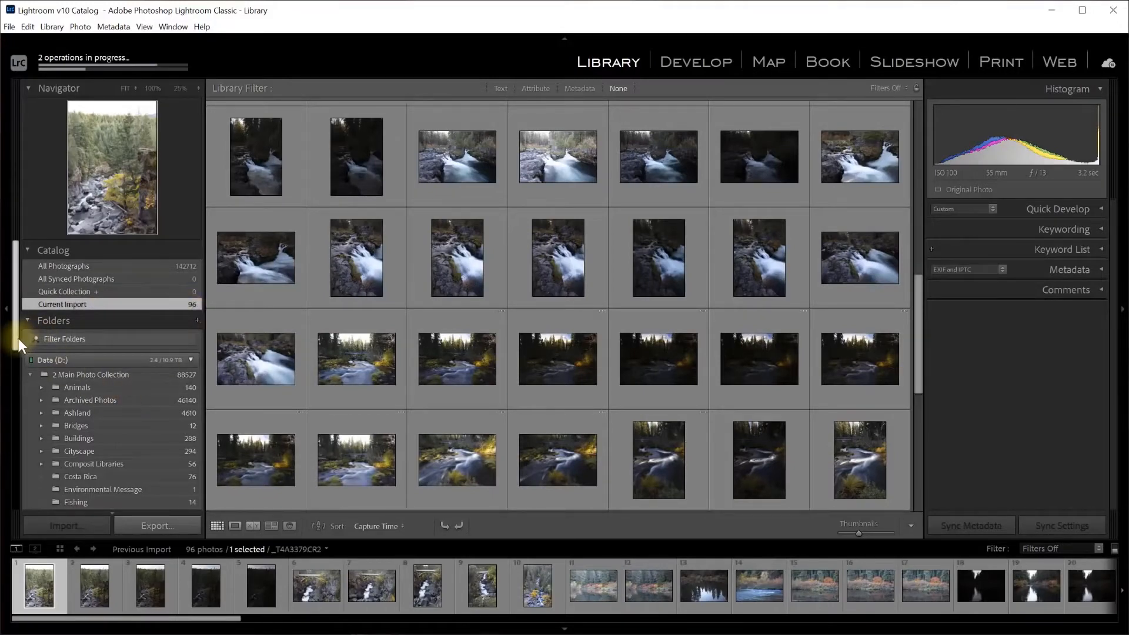
drag(18, 338, 10, 493)
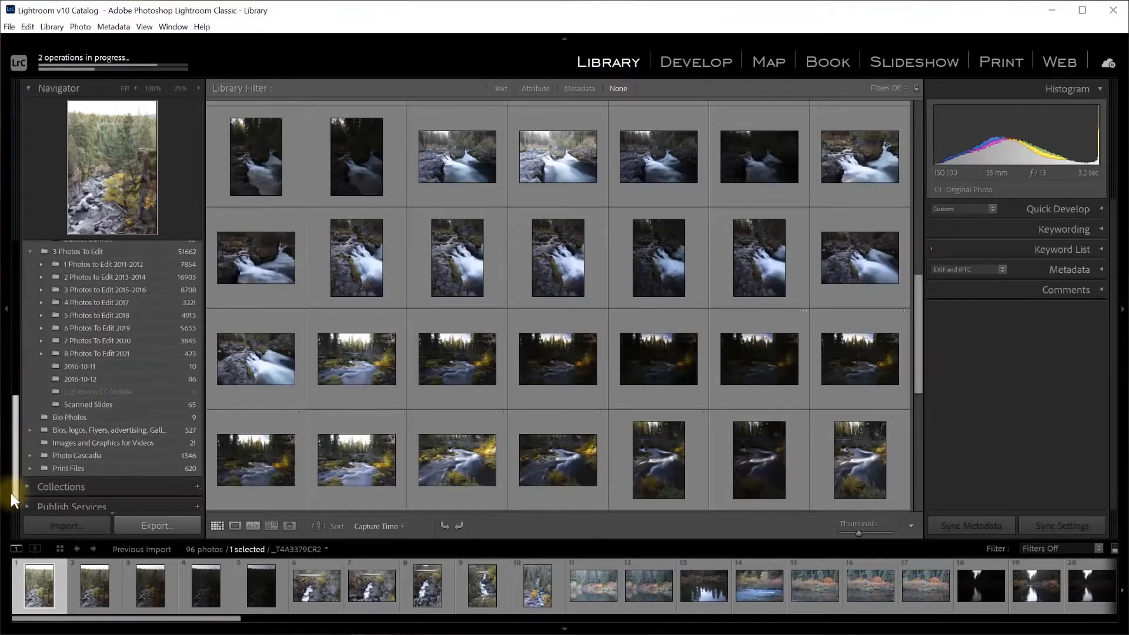
View the photos in the new 2016-10-11 folder, and look through those in the 2016-10-12 folder
click(104, 366)
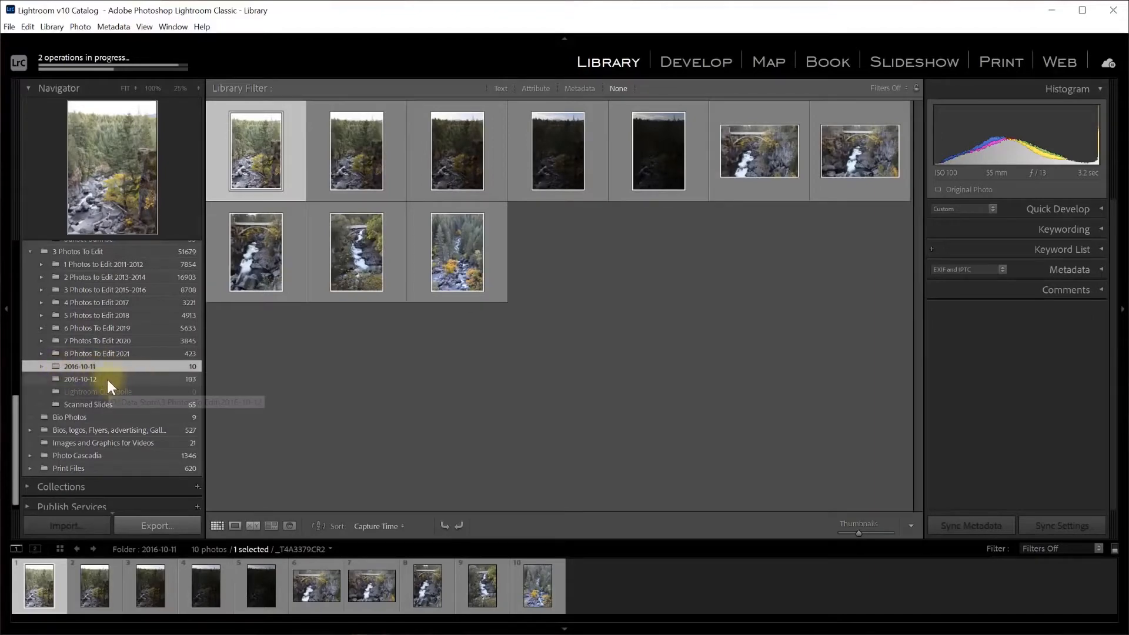
click(107, 380)
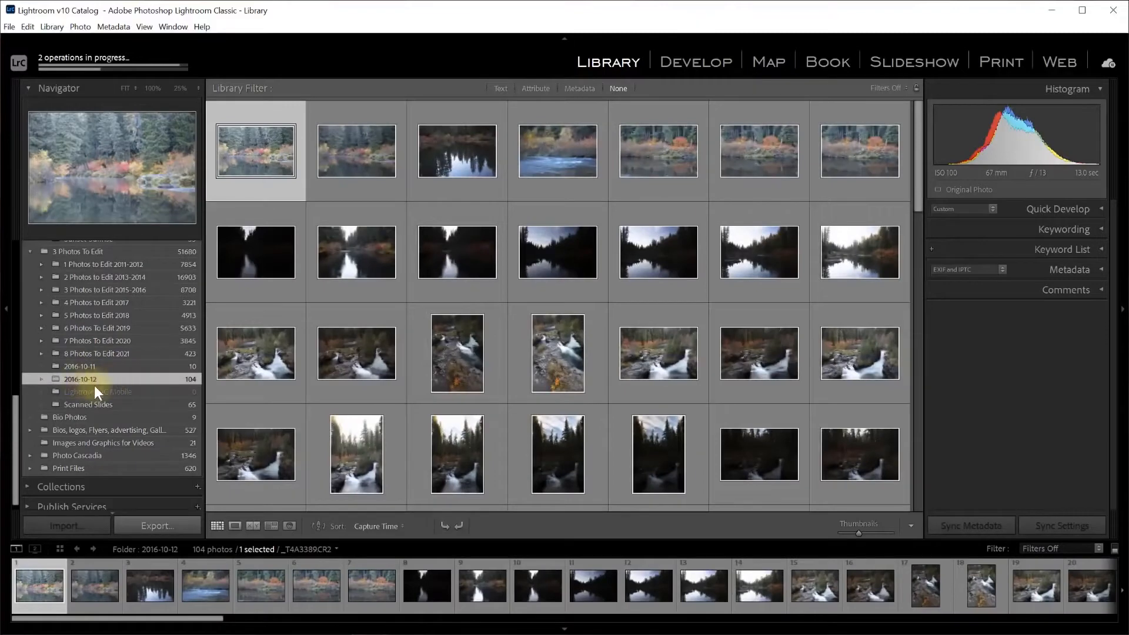
scroll(497, 379, down, 10)
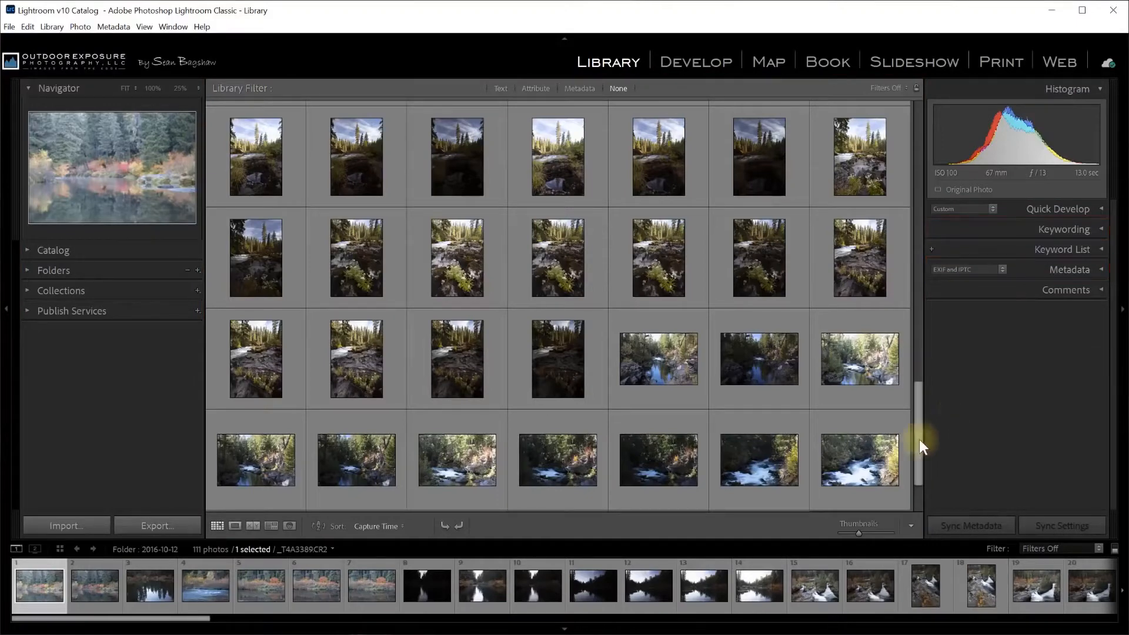
Expand the Catalog section, and view the Previous Import photos followed by All Photographs
click(27, 250)
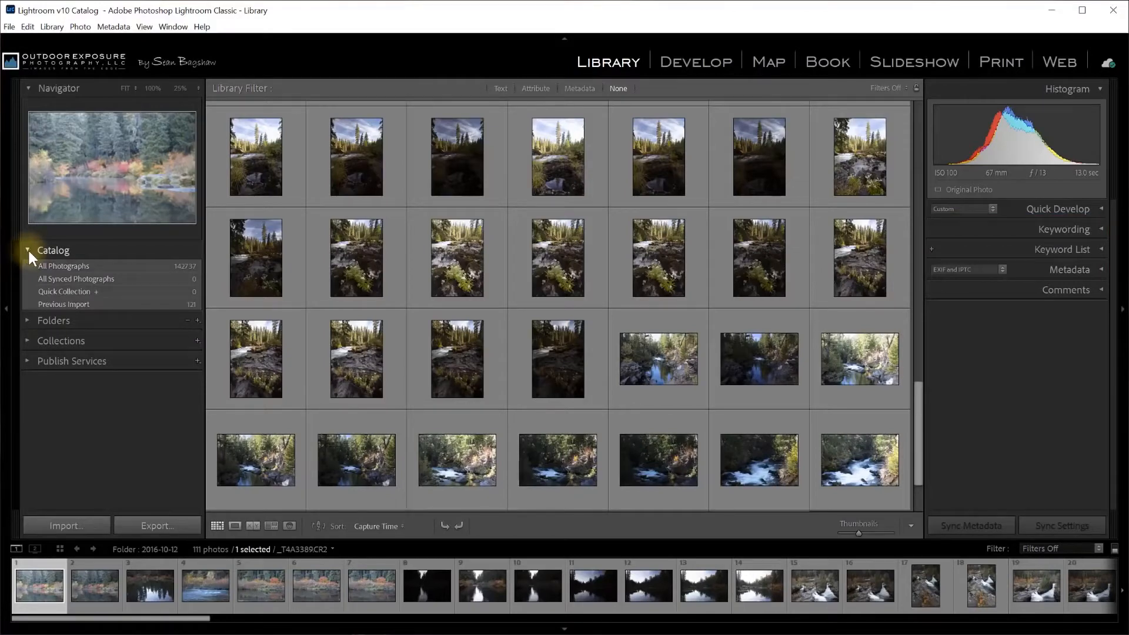
click(40, 305)
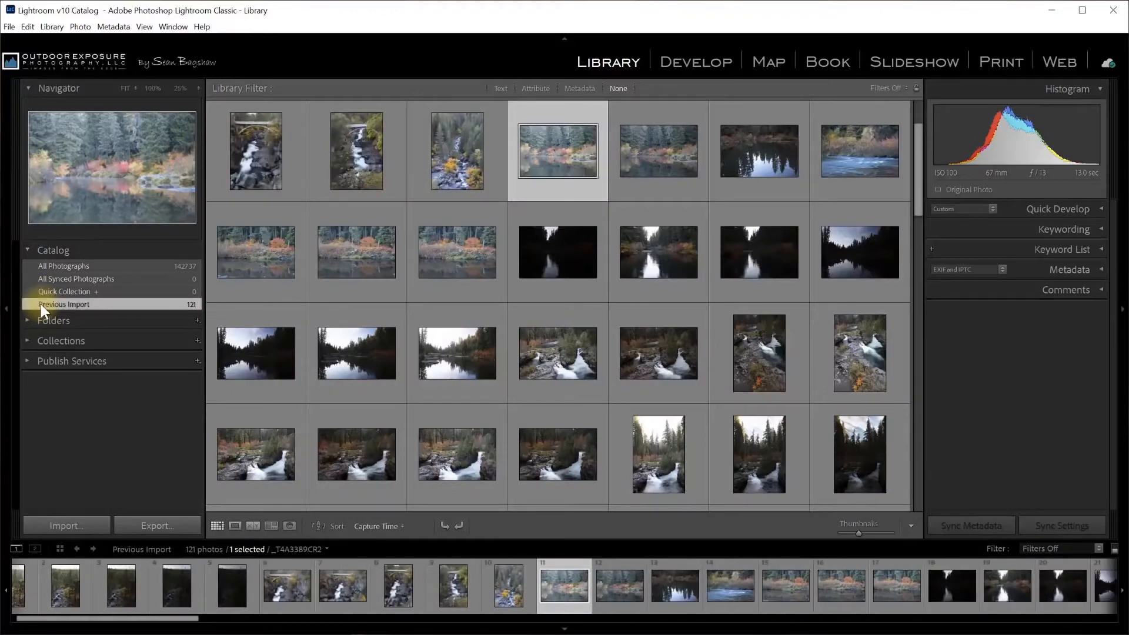
click(43, 266)
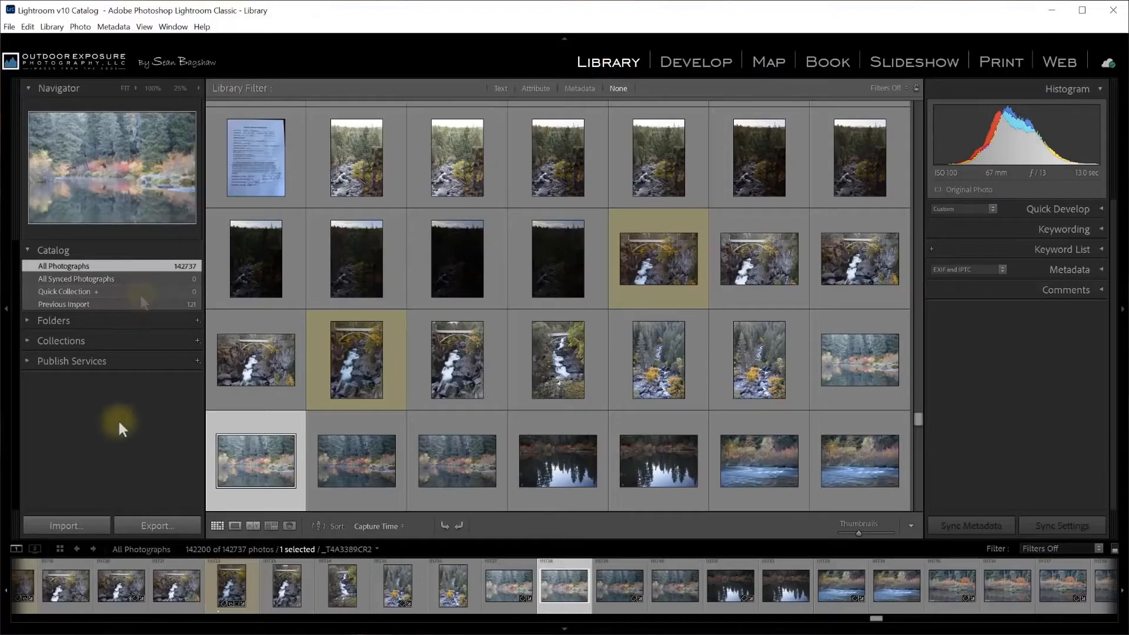
Expand the Folders section, and collapse 2 Main Photo Collection and 3 Photos To Edit to show only the top-level folders
click(25, 319)
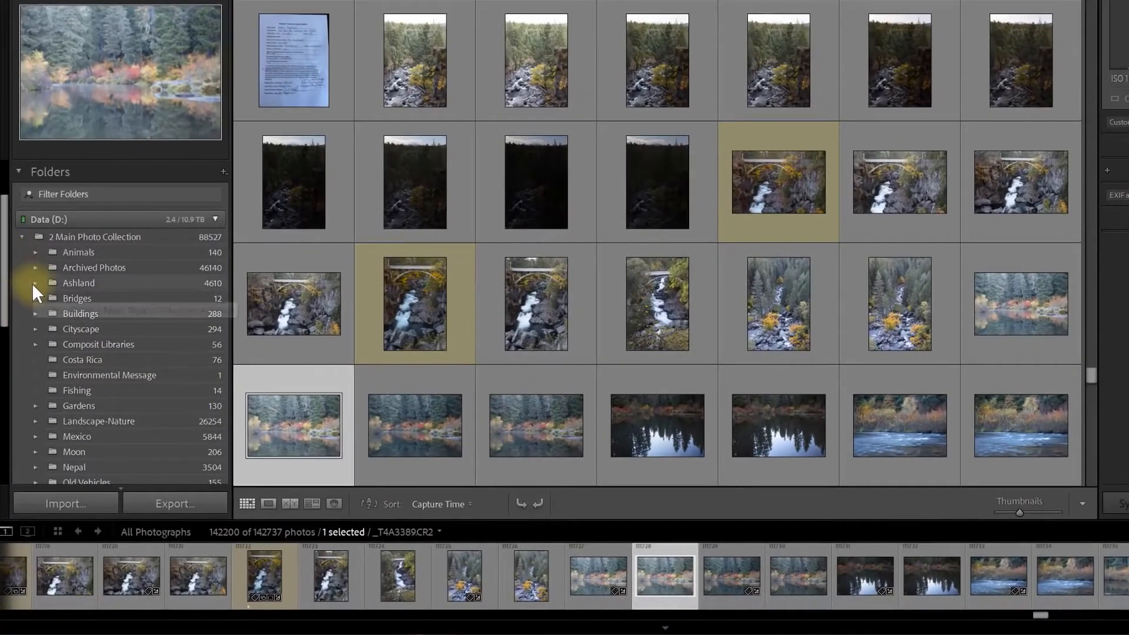
scroll(4, 316, up, 1)
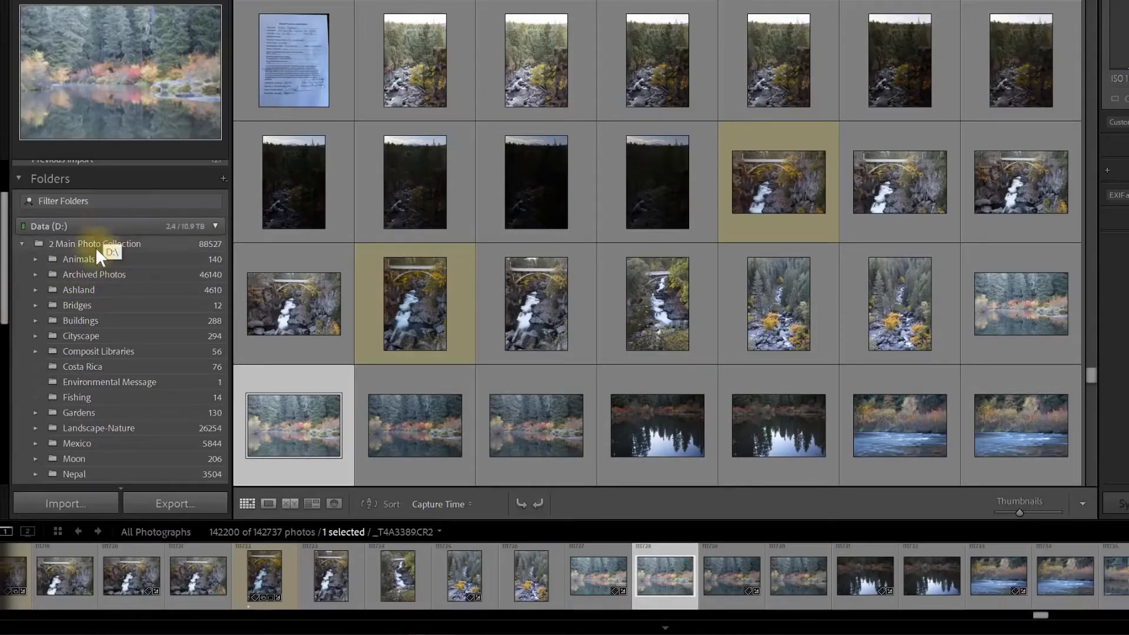
click(21, 243)
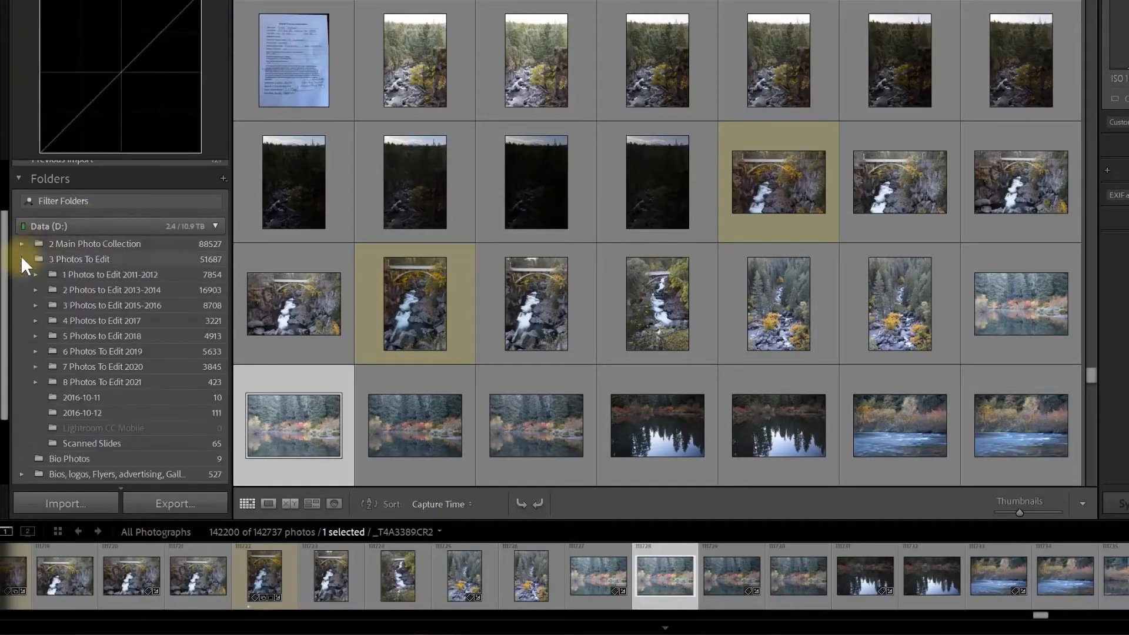
click(19, 256)
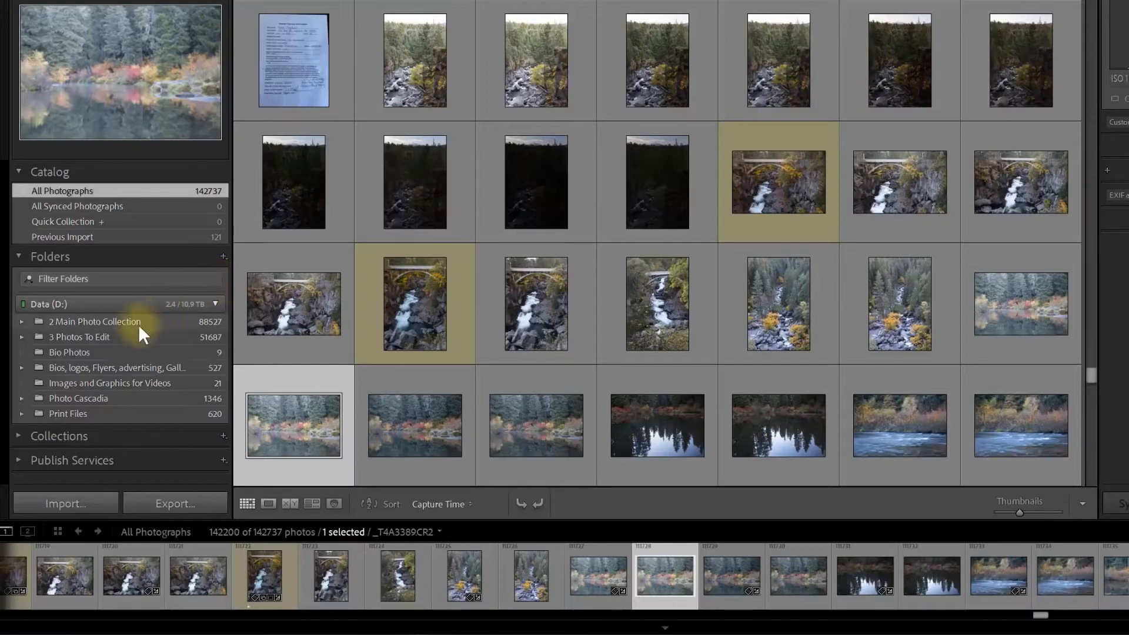
Expand 2 Main Photo Collection and 3 Photos To Edit, and examine their subfolders
click(21, 321)
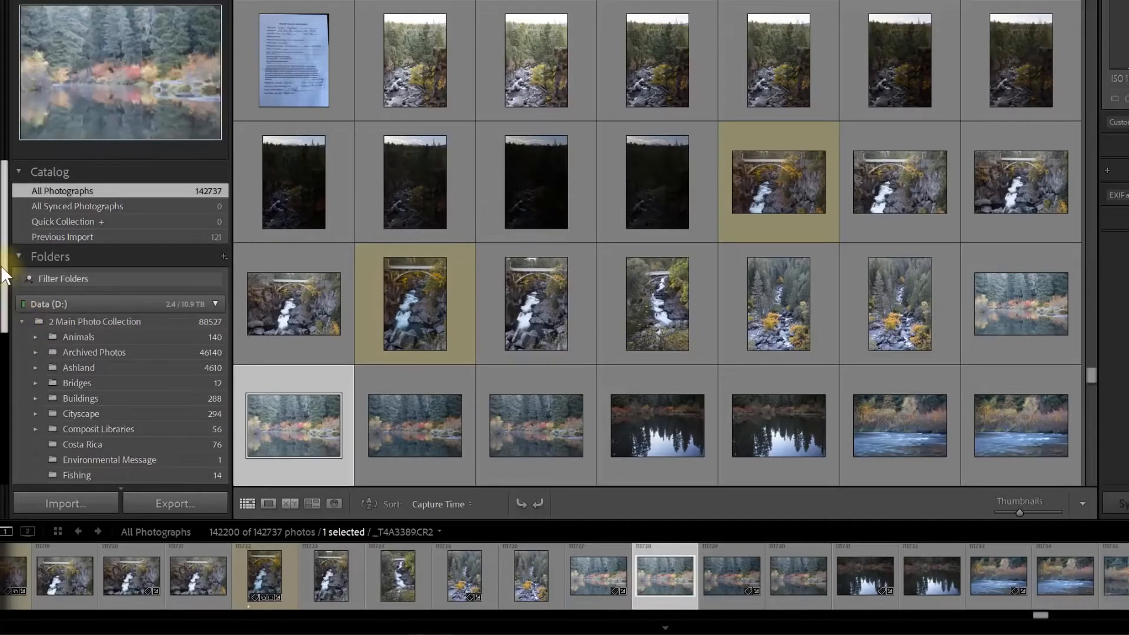
scroll(5, 292, down, 2)
drag(4, 286, 8, 440)
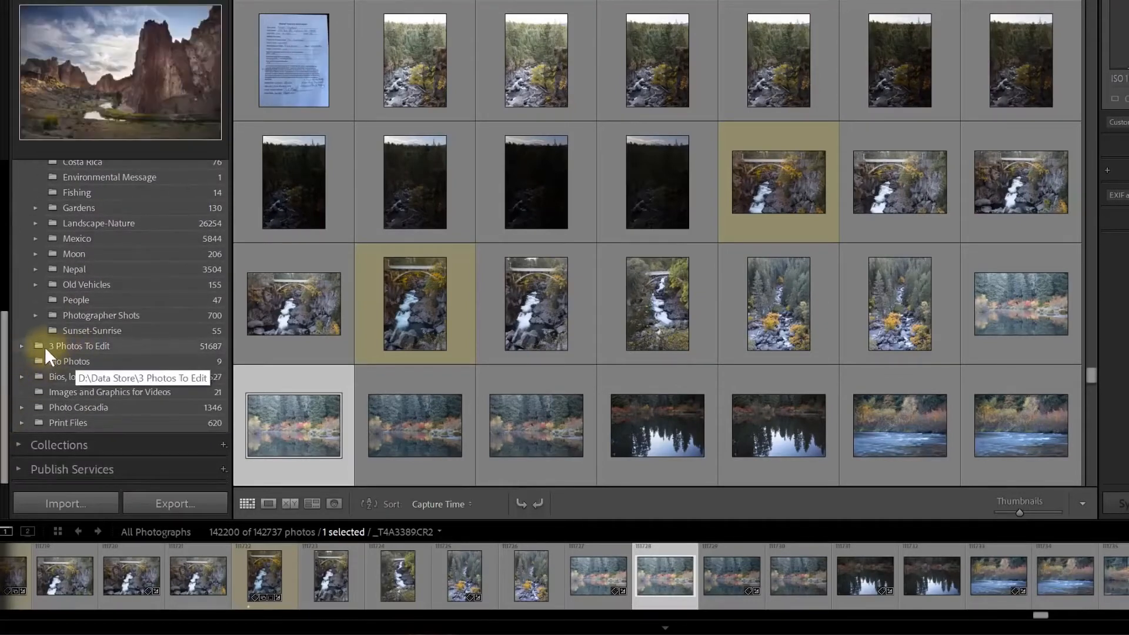
click(21, 345)
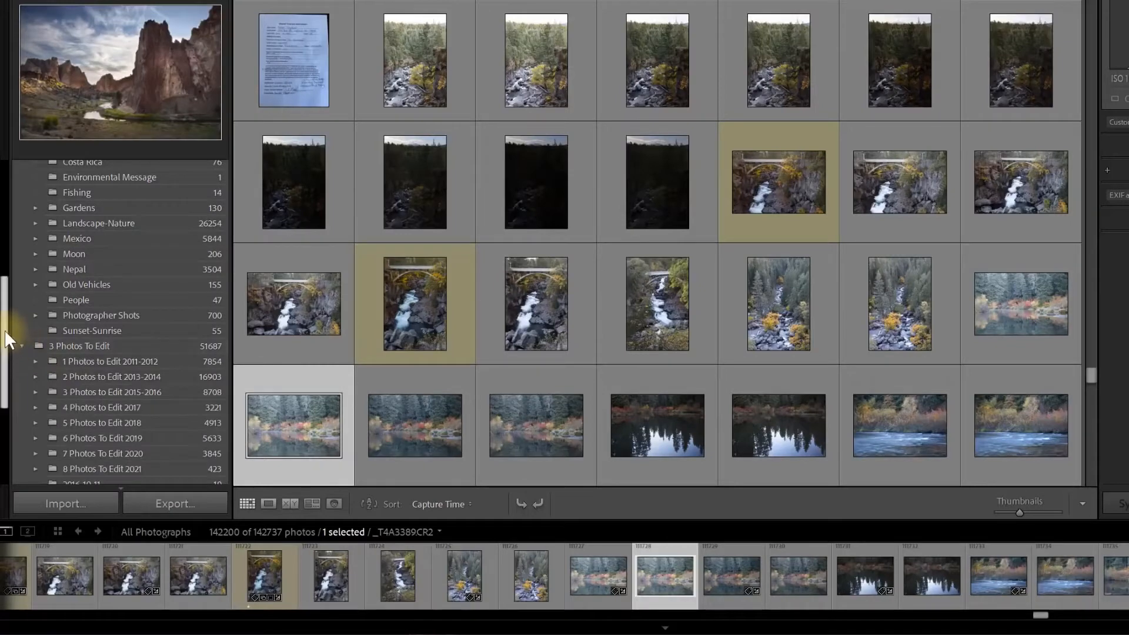
drag(4, 329, 9, 380)
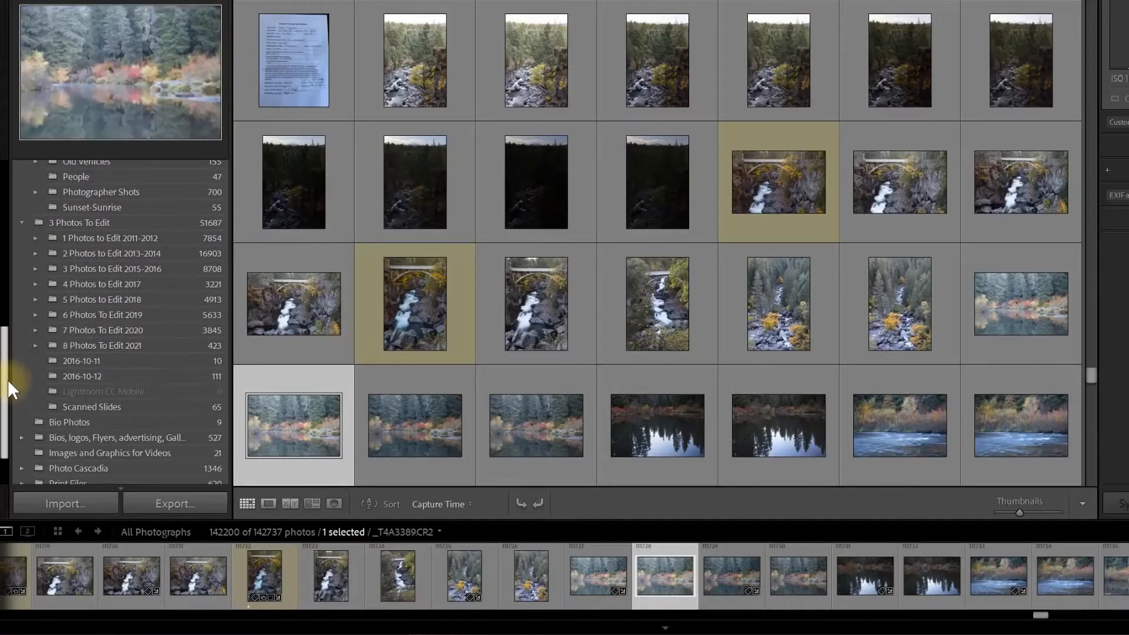
Expand 8 Photos To Edit 2021, and compare its dated subfolders with the subject folders in 2 Main Photo Collection
click(35, 345)
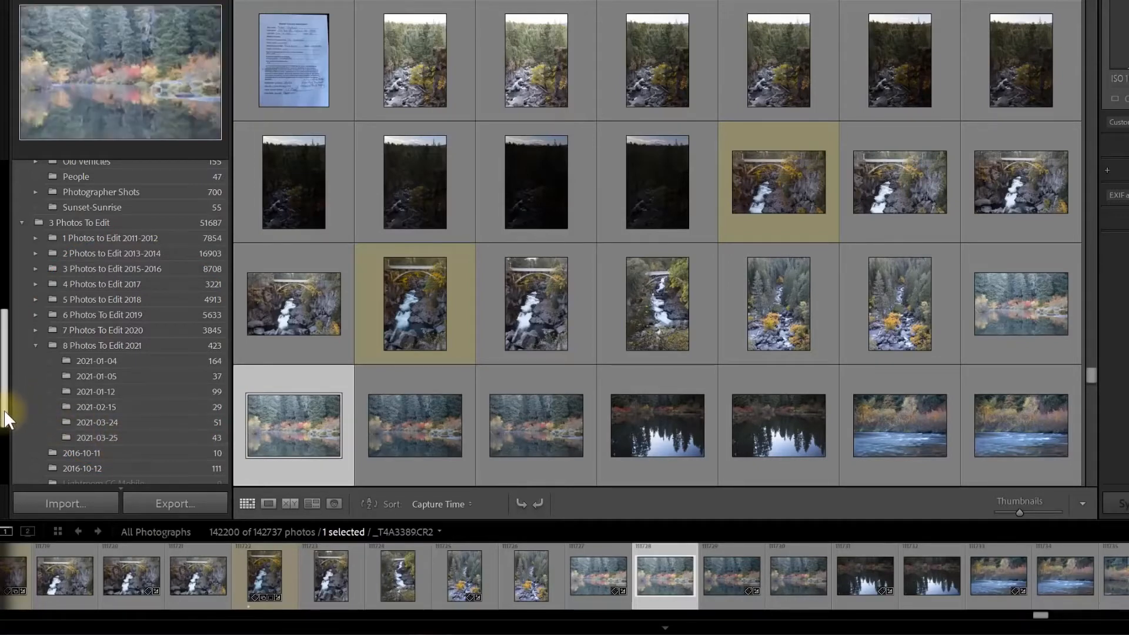
drag(5, 410, 5, 355)
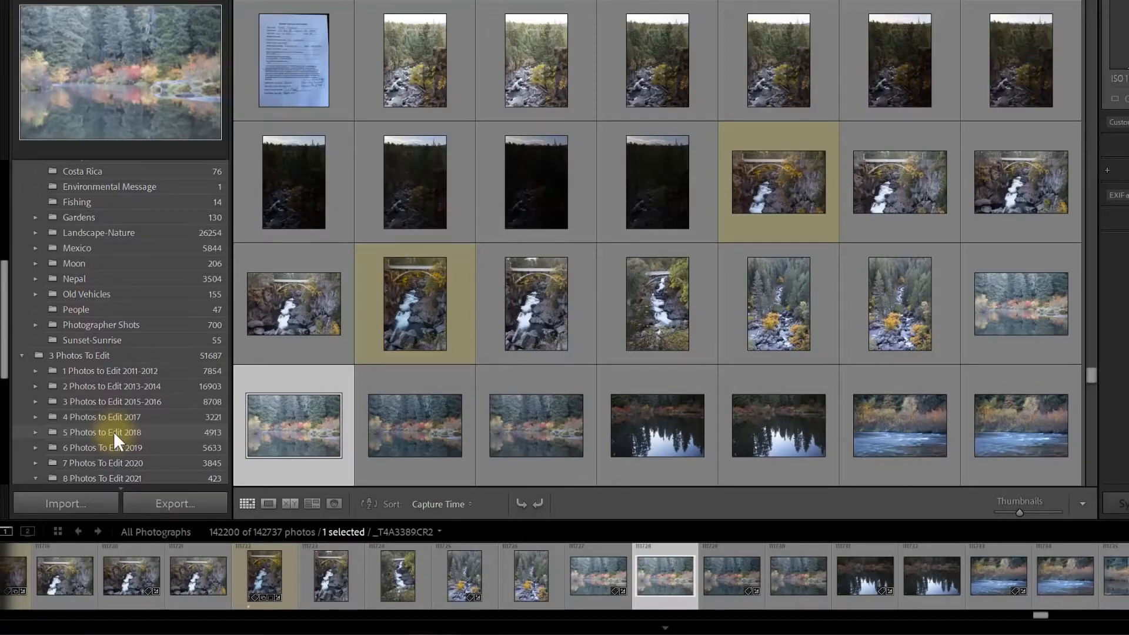
drag(5, 347, 3, 469)
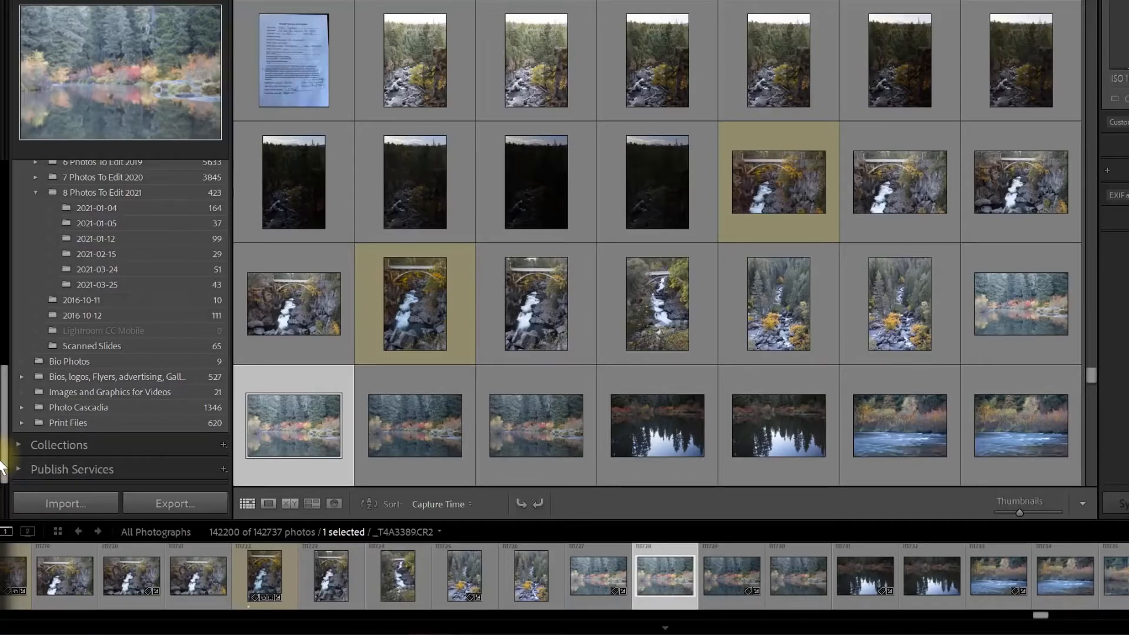
drag(2, 467, 16, 271)
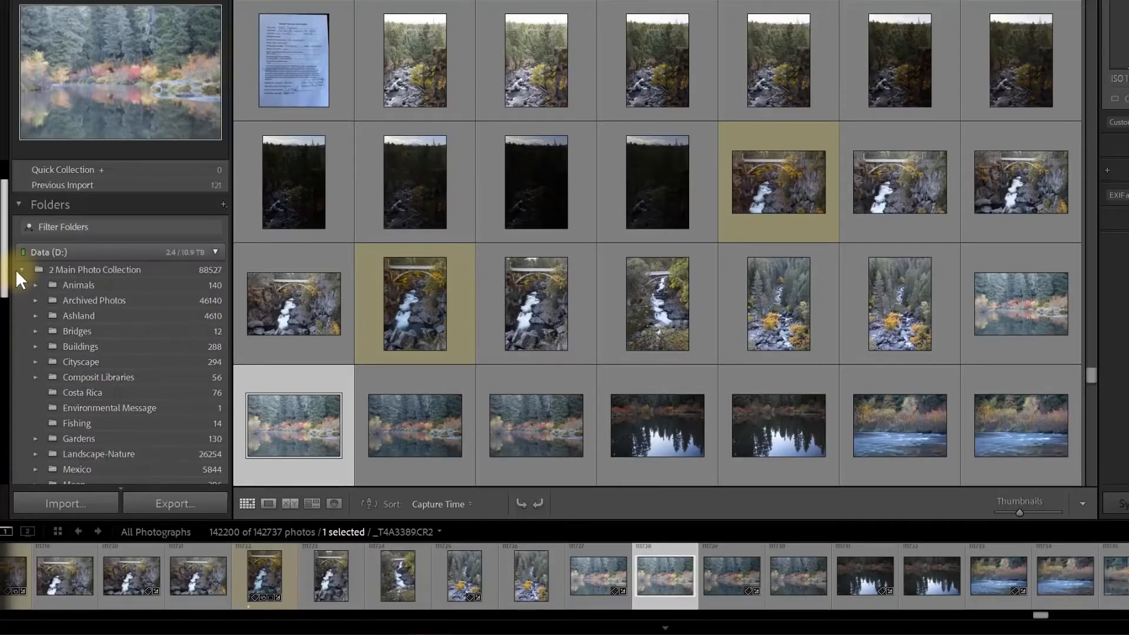
Look over the folder commands available for Animals, and display the photos in 2 Main Photo Collection
click(224, 204)
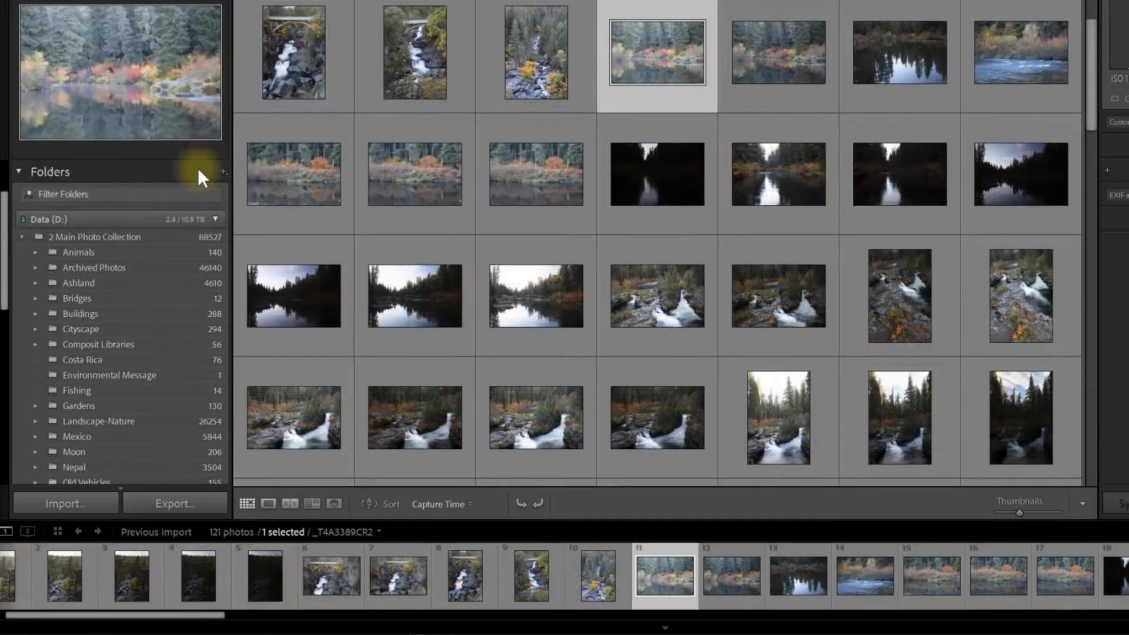
right_click(127, 254)
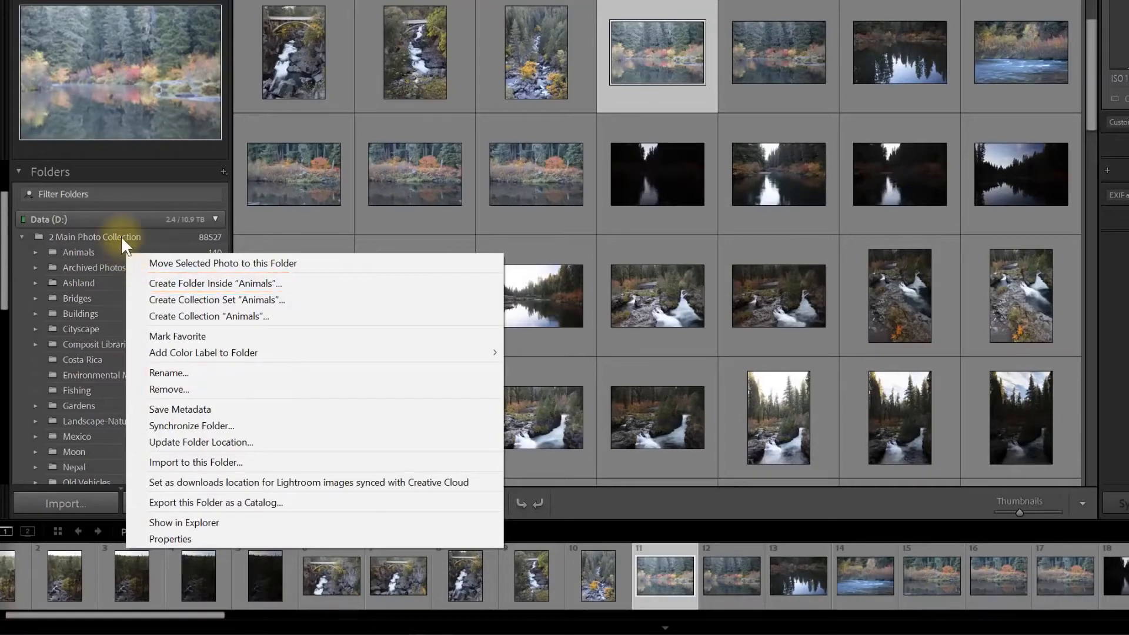
click(121, 235)
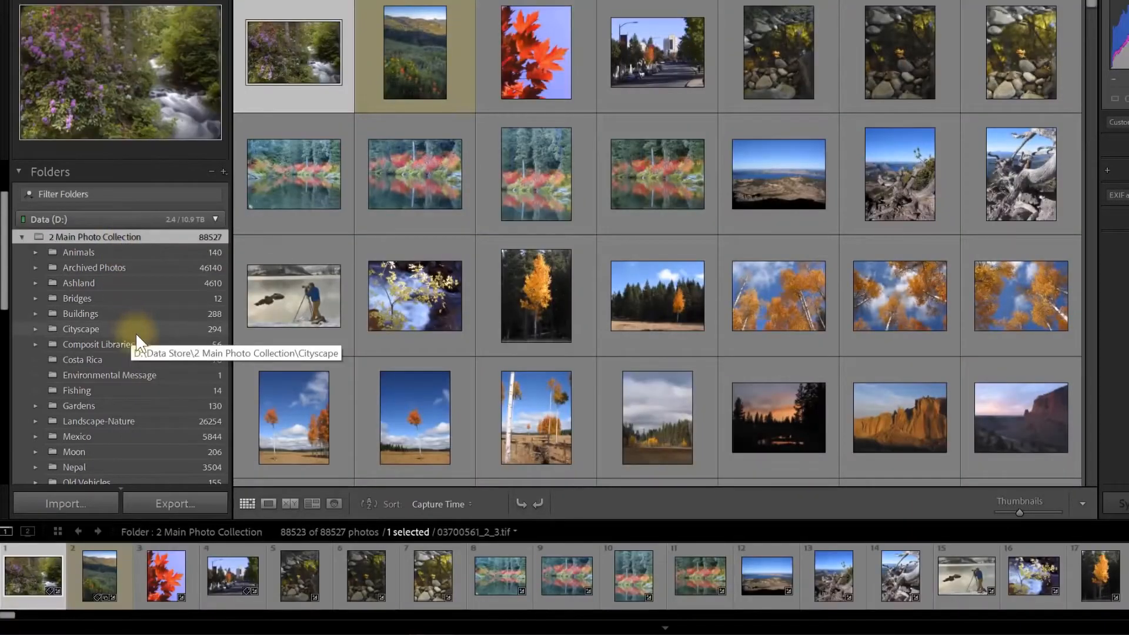
Move the 2016-10-11 folder from 3 Photos To Edit into 2 Main Photo Collection
scroll(135, 333, down, 10)
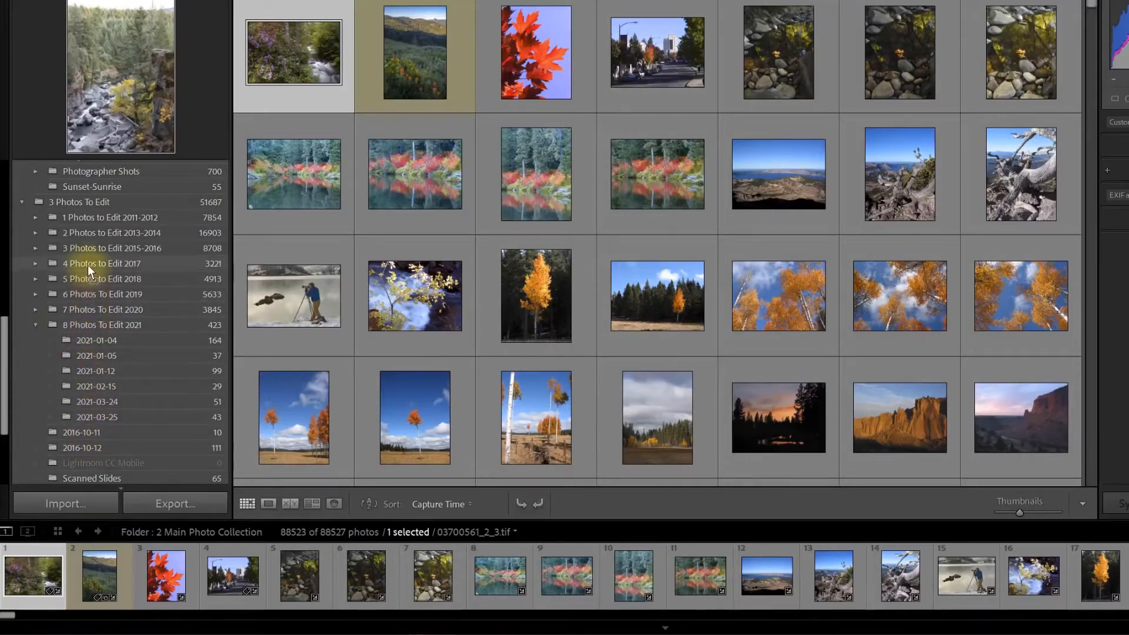
scroll(145, 160, up, 2)
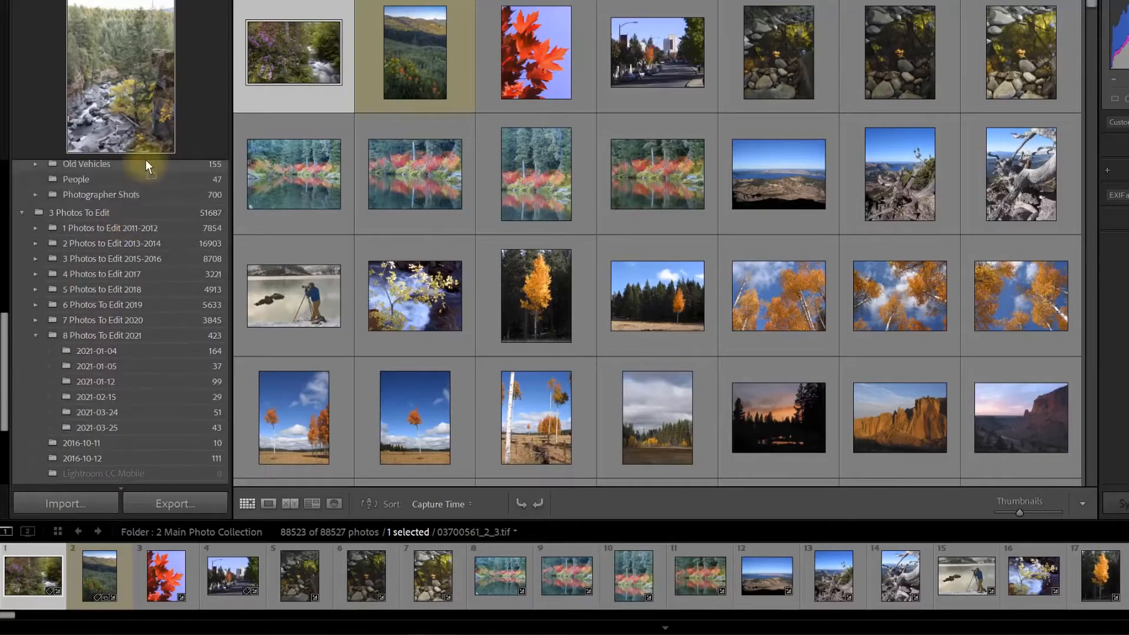
scroll(147, 171, up, 5)
drag(144, 188, 134, 324)
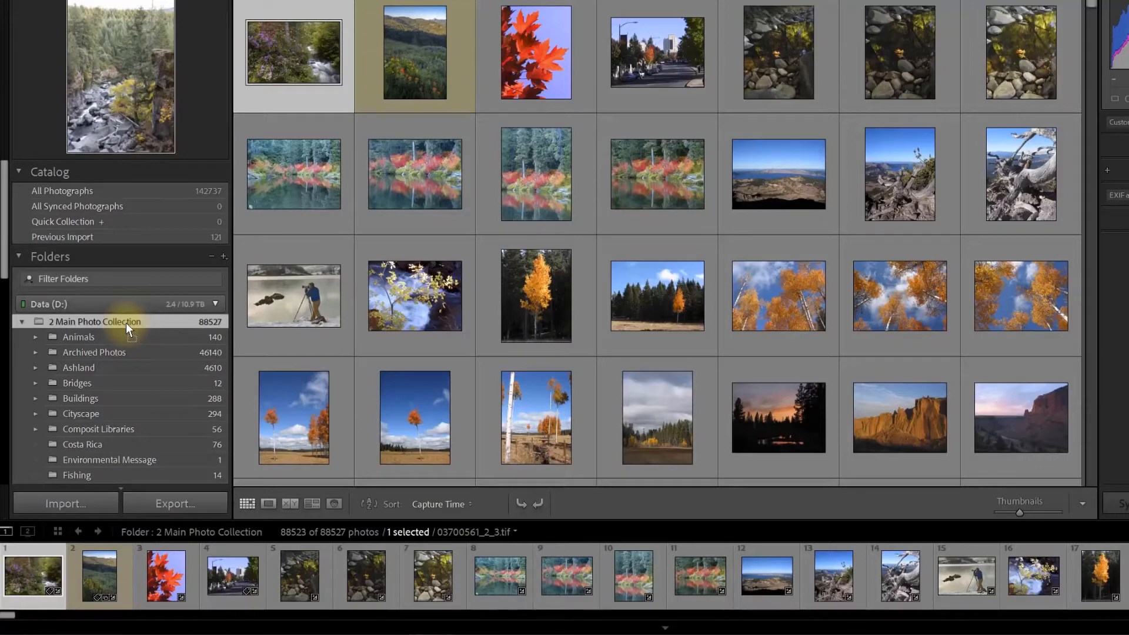
drag(125, 323, 126, 323)
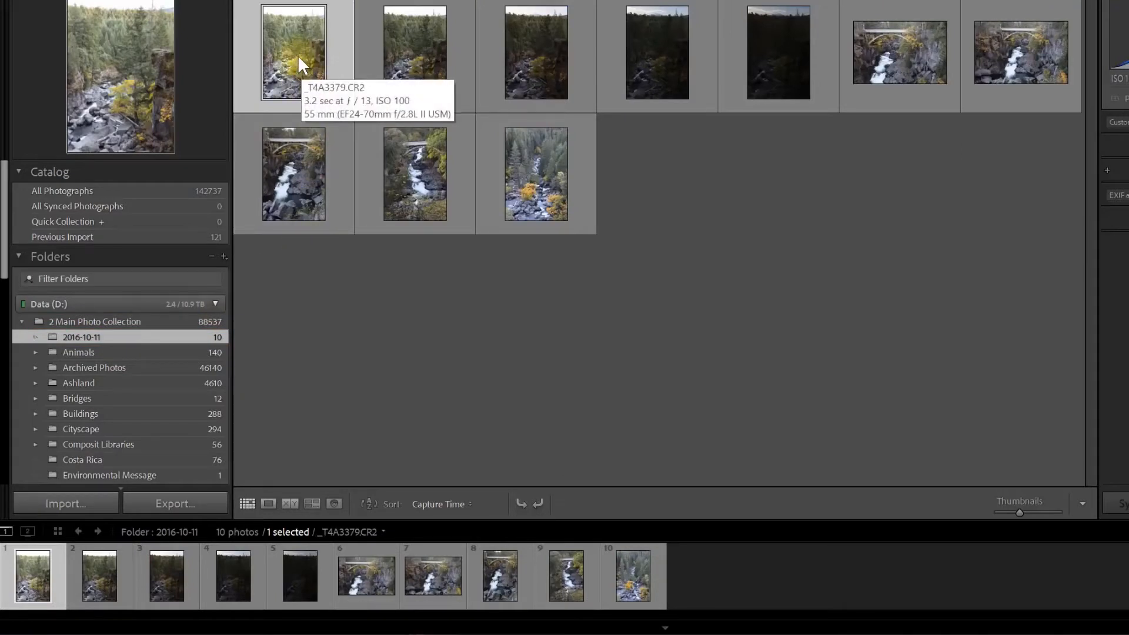
Select all ten photos in the 2016-10-11 folder and move them to the 2016-10-12 folder inside 3 Photos To Edit
shift+click(555, 182)
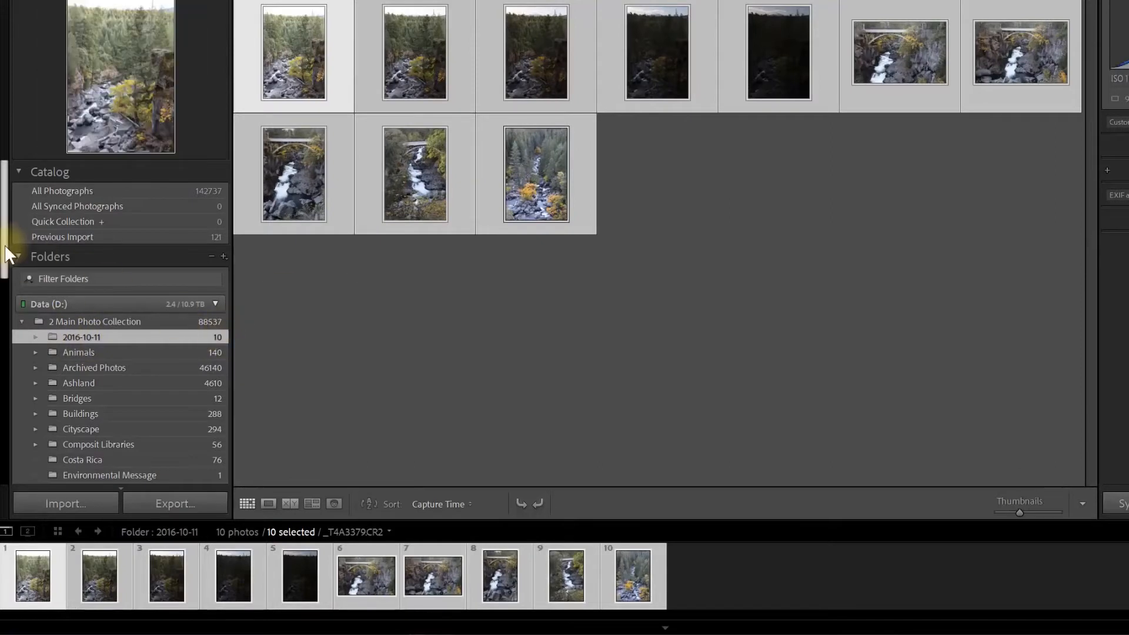
drag(6, 254, 2, 414)
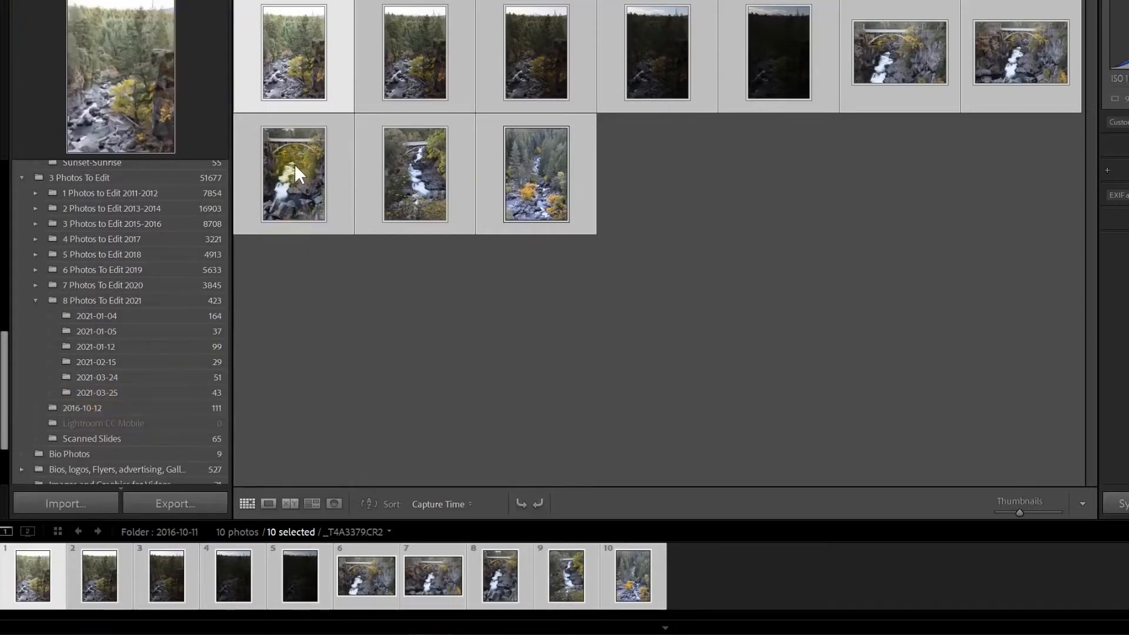
drag(295, 164, 179, 408)
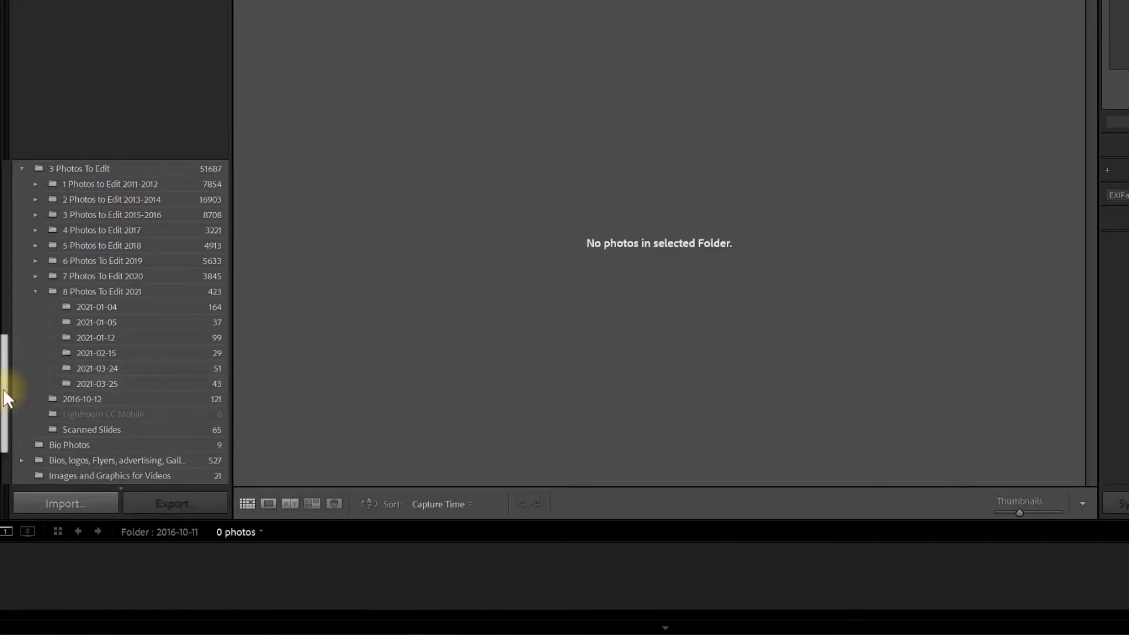
Remove the empty 2016-10-11 folder from 2 Main Photo Collection
drag(8, 391, 14, 241)
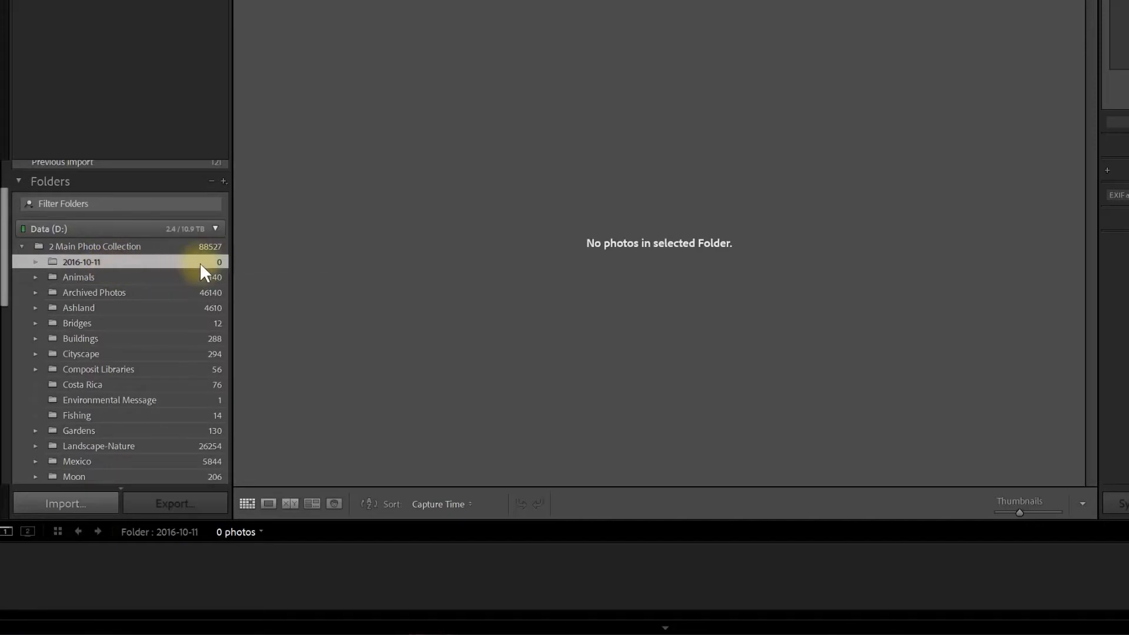
right_click(157, 262)
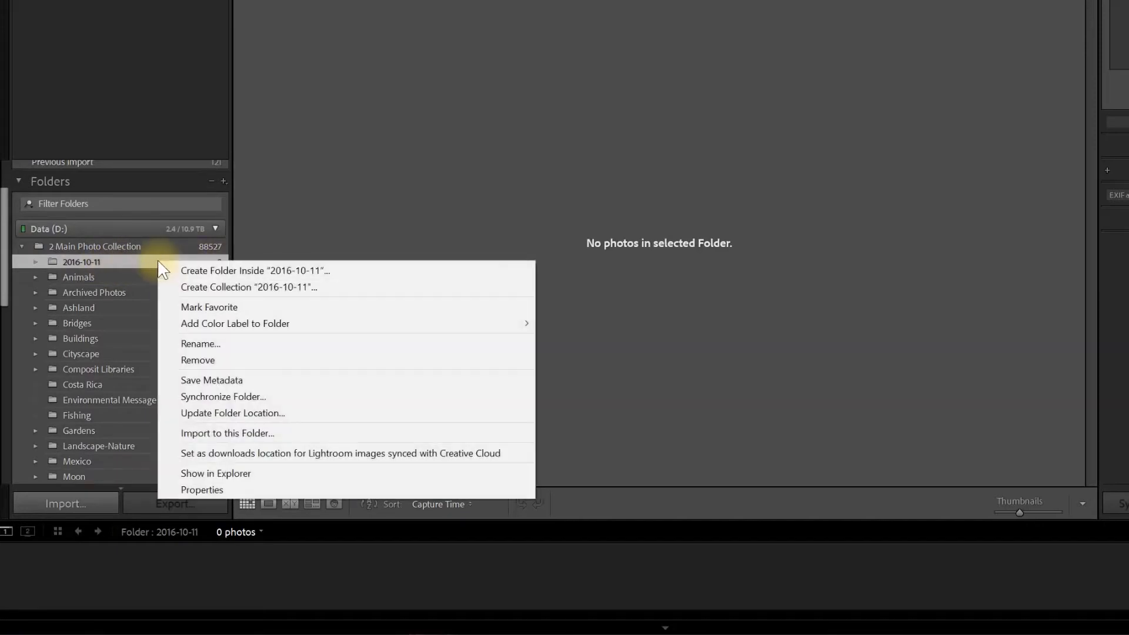
click(198, 360)
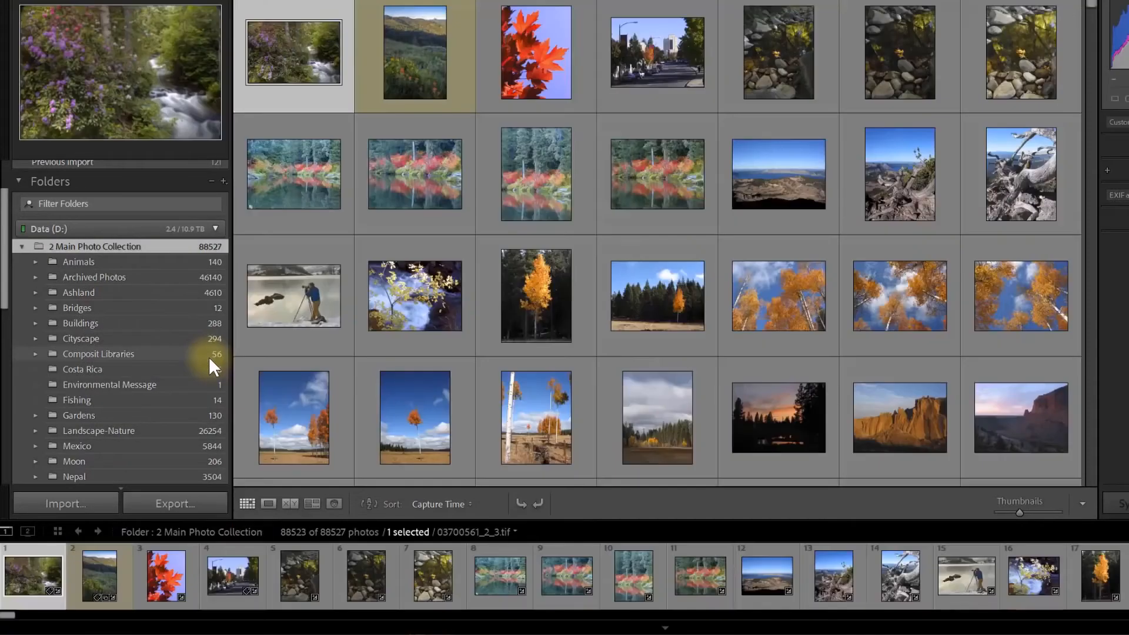
Look over the folder commands for Ashland, and show the metadata of the orange rock cliff photo 131-3129_CRW.tif
right_click(102, 291)
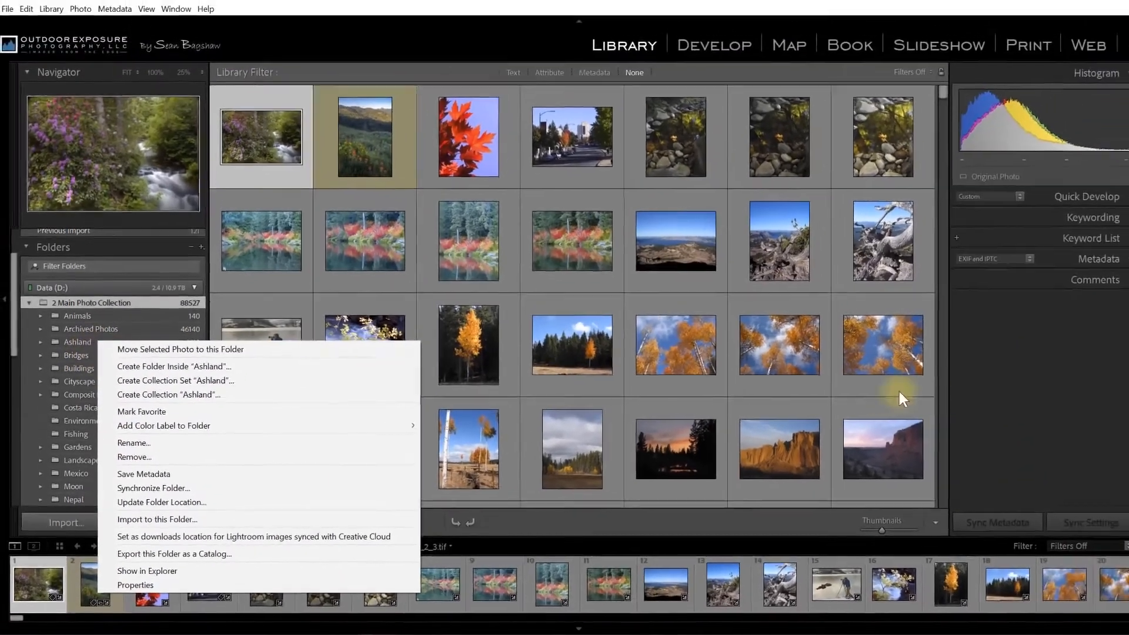
click(1023, 393)
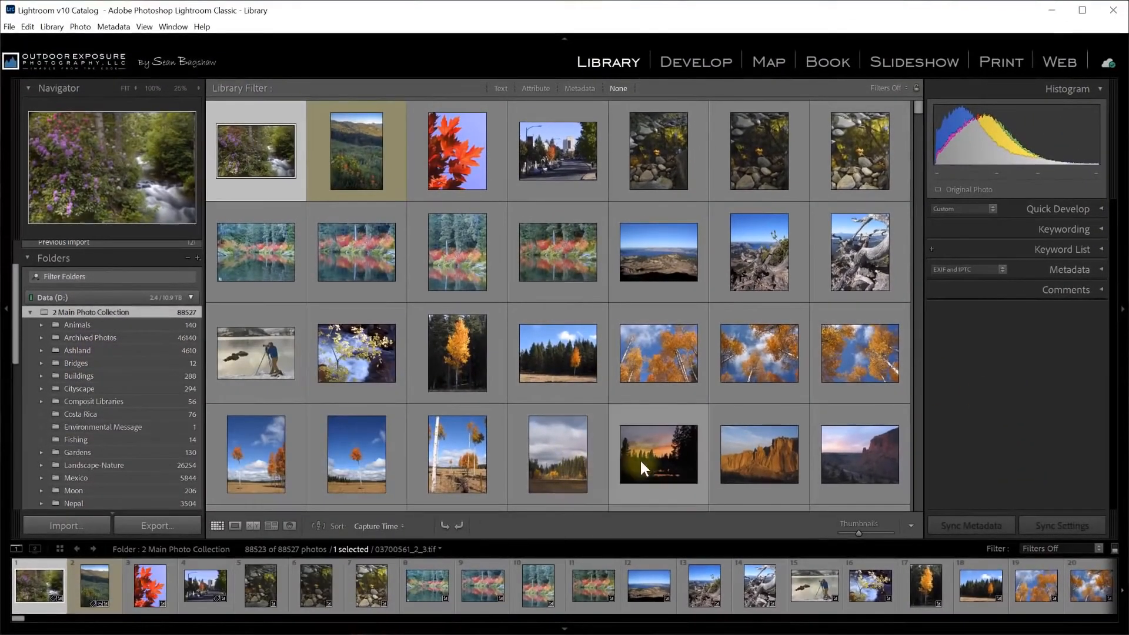
click(775, 465)
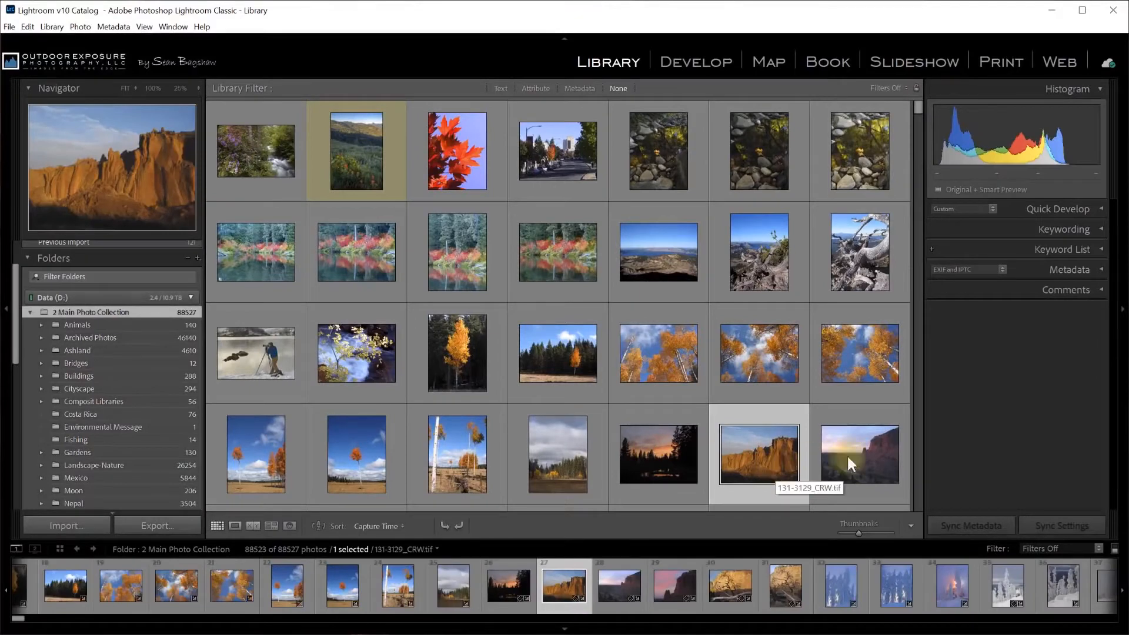
click(1100, 268)
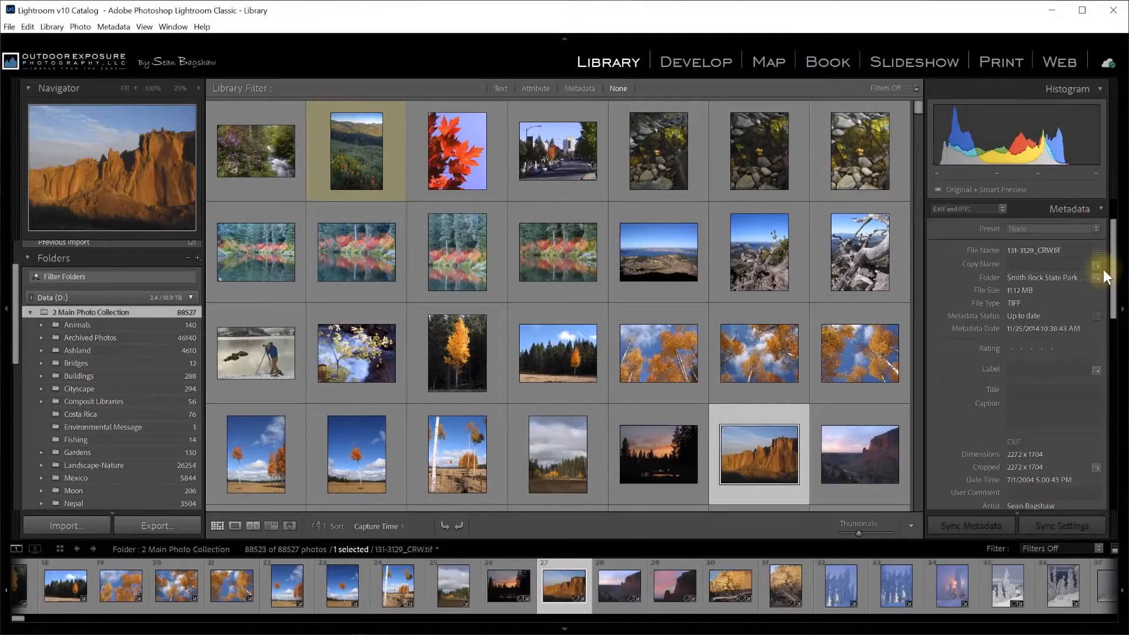
Open the file name of 131-3129_CRW.tif for editing in the metadata, and collapse the 2 Main Photo Collection folder
click(1052, 252)
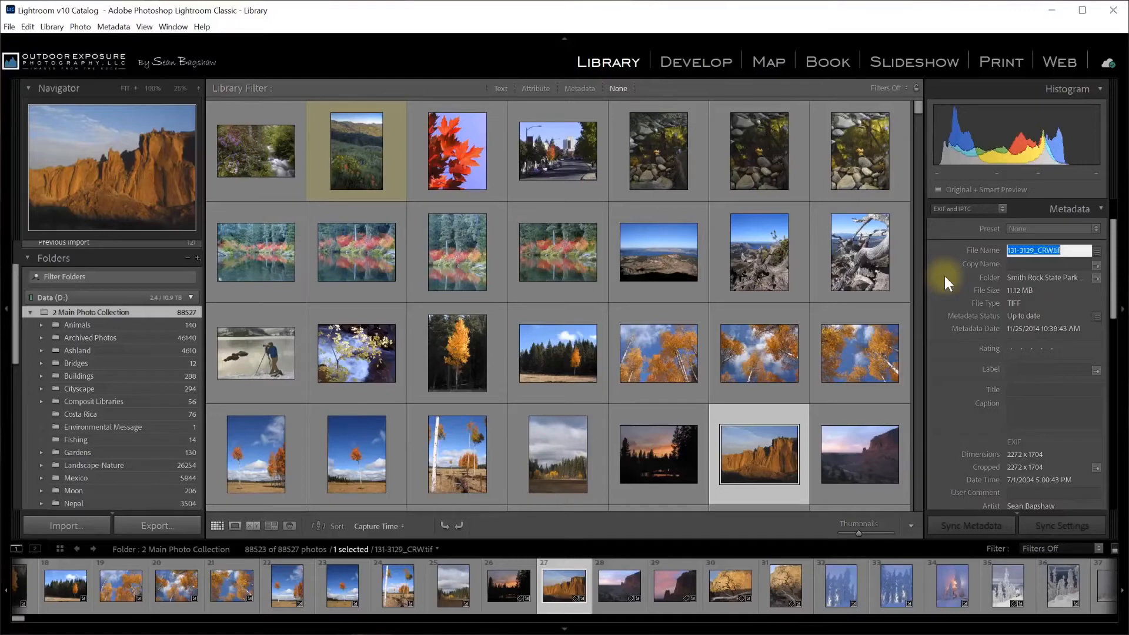
click(30, 312)
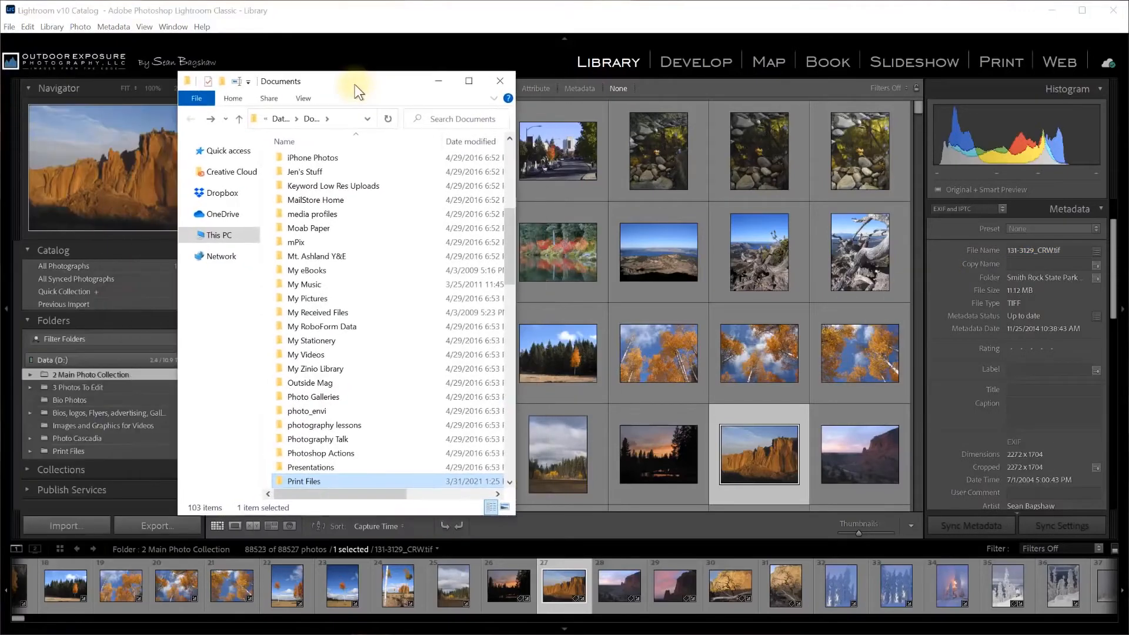
In File Explorer, rename the -10x15 Matted Prints folder inside Print Files as 10x15 Matted Prints, and move the window out of view
double_click(310, 475)
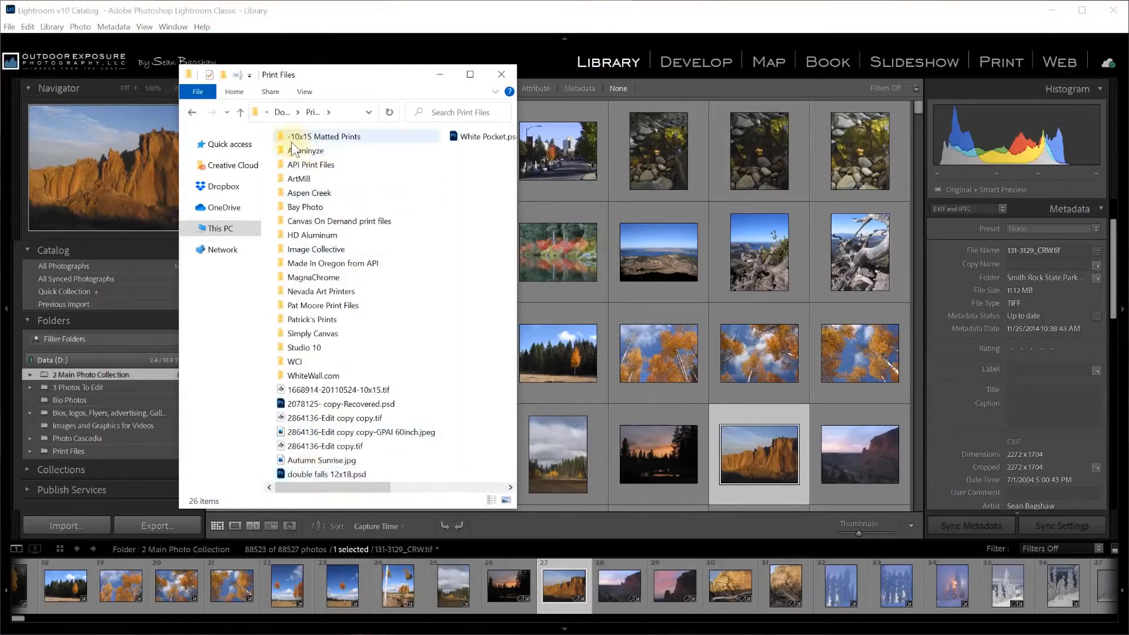
mouse_move(291, 143)
click(293, 143)
click(292, 138)
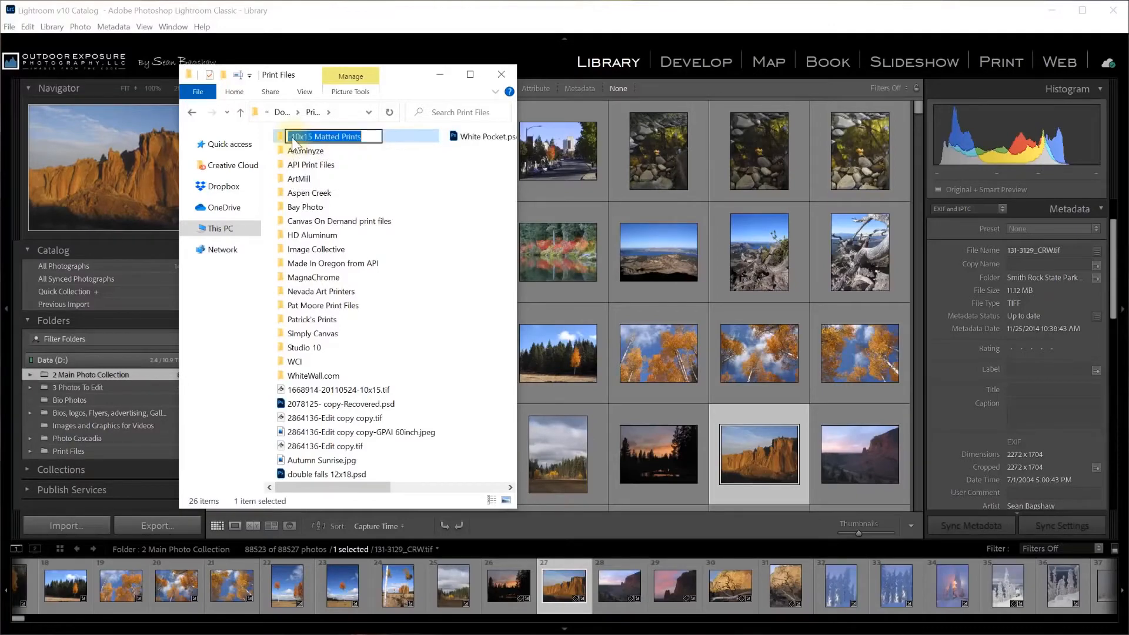
click(292, 138)
key(Delete)
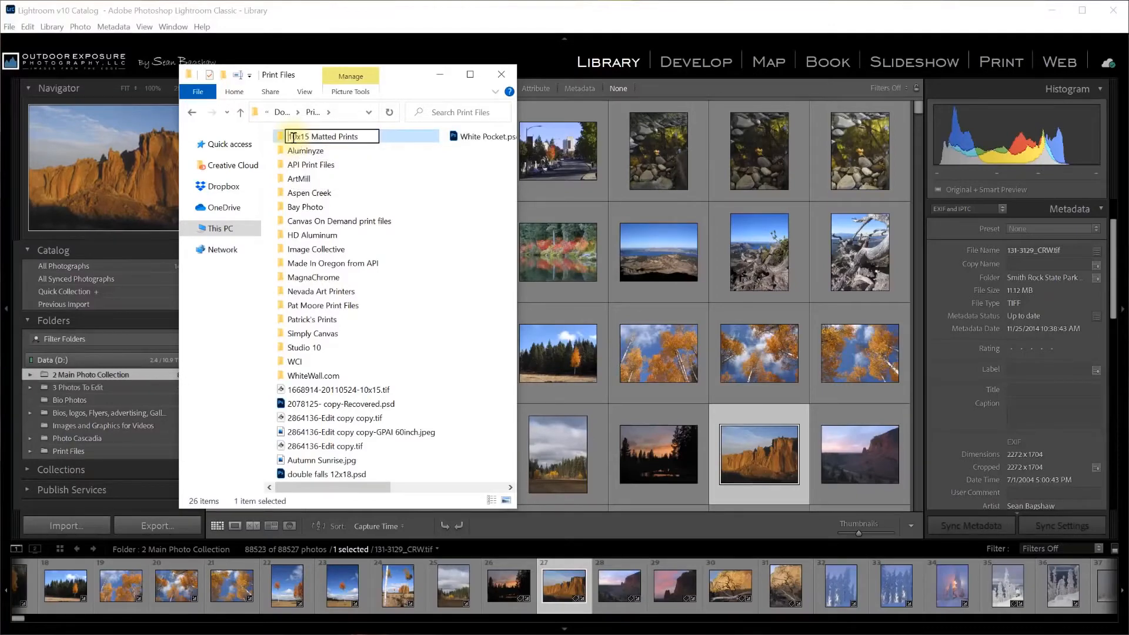
key(Return)
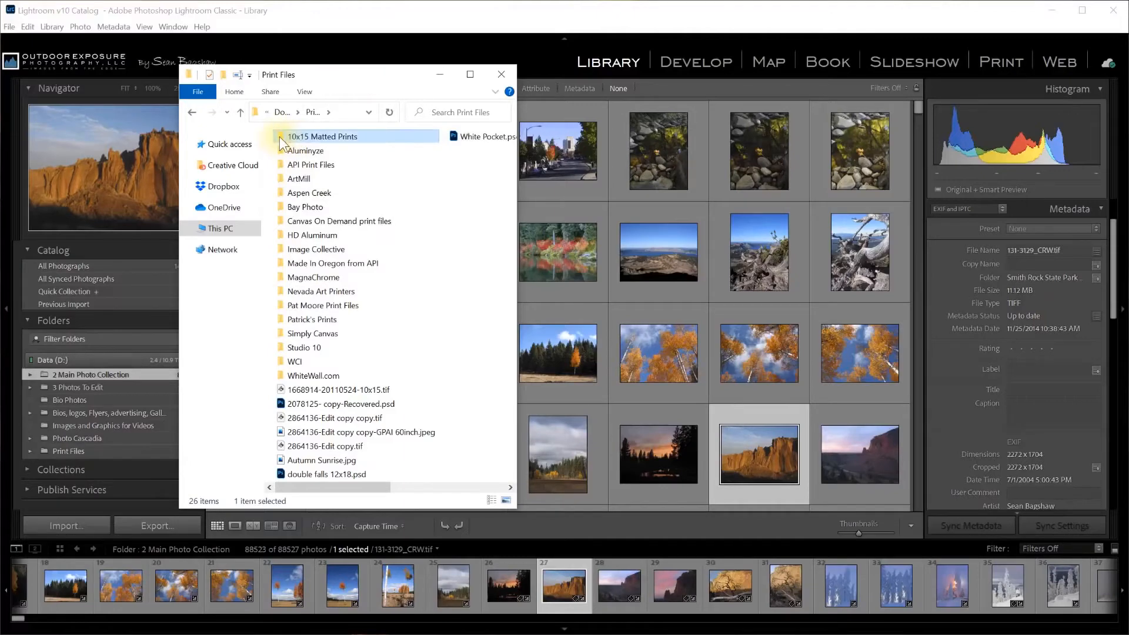
drag(353, 74, 0, 95)
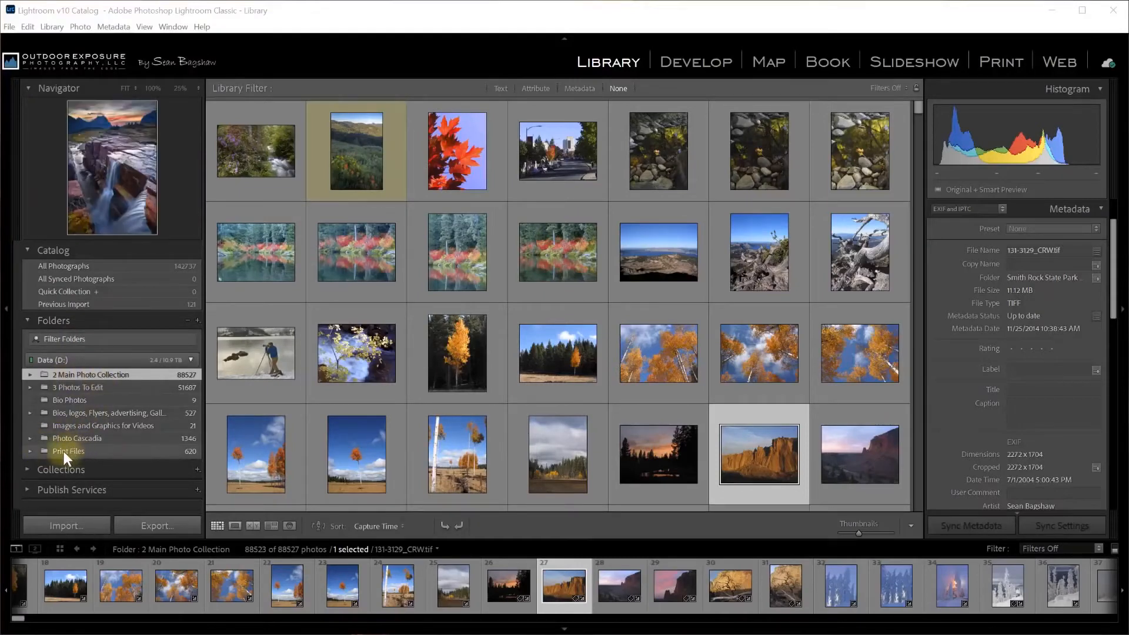
Back in Lightroom Classic, expand the Print Files folder and show the photos of its missing -10x15 Matted Prints subfolder
click(30, 448)
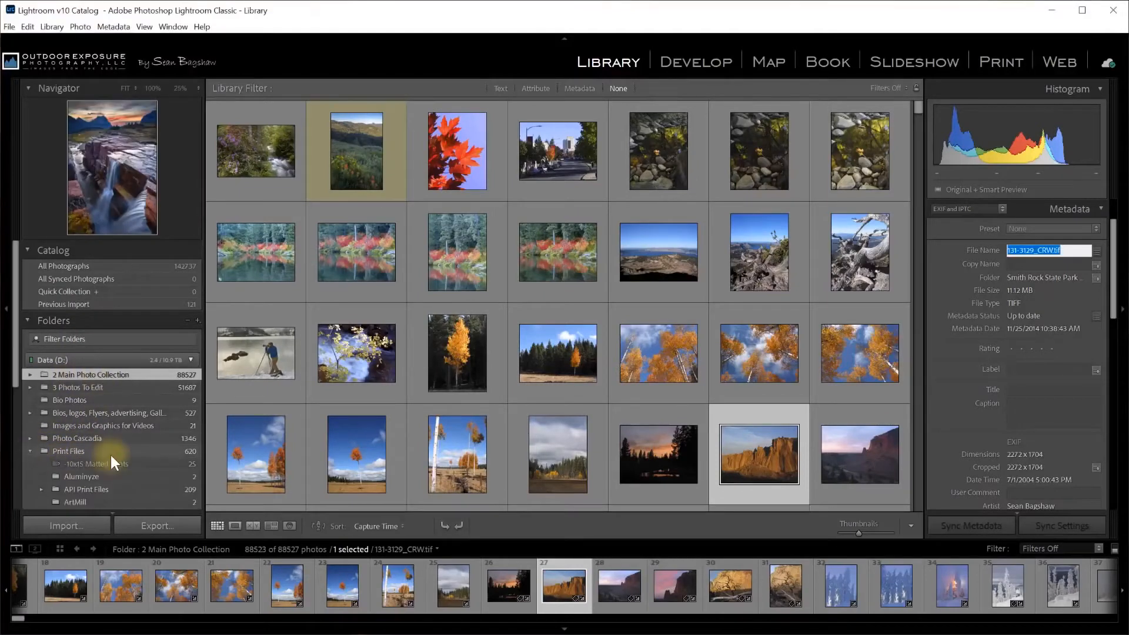
scroll(110, 453, down, 3)
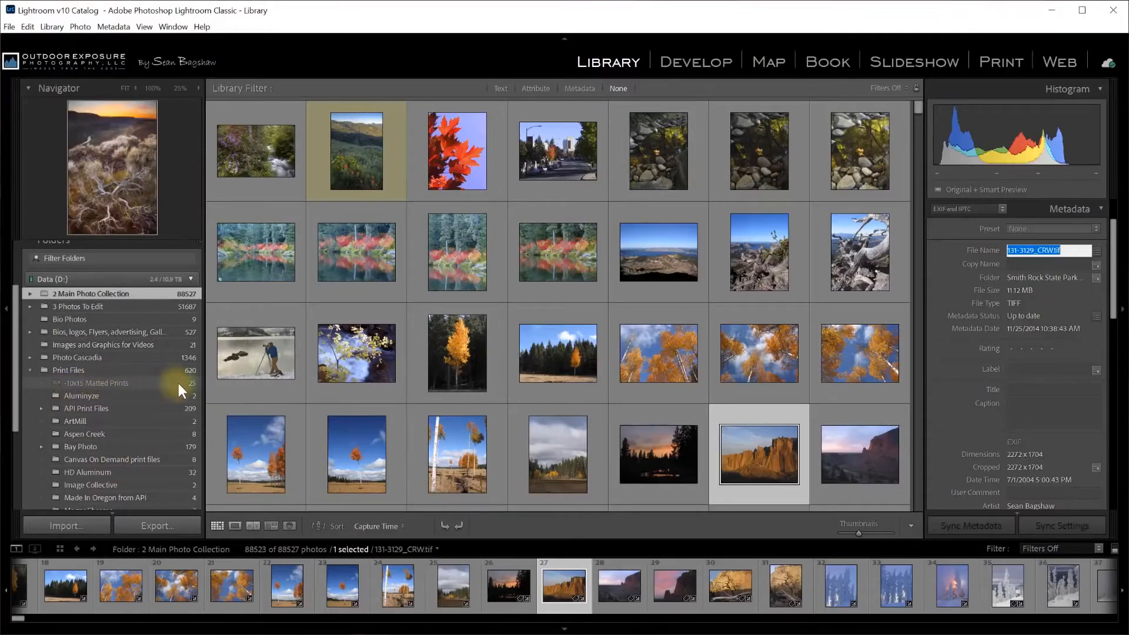
click(73, 384)
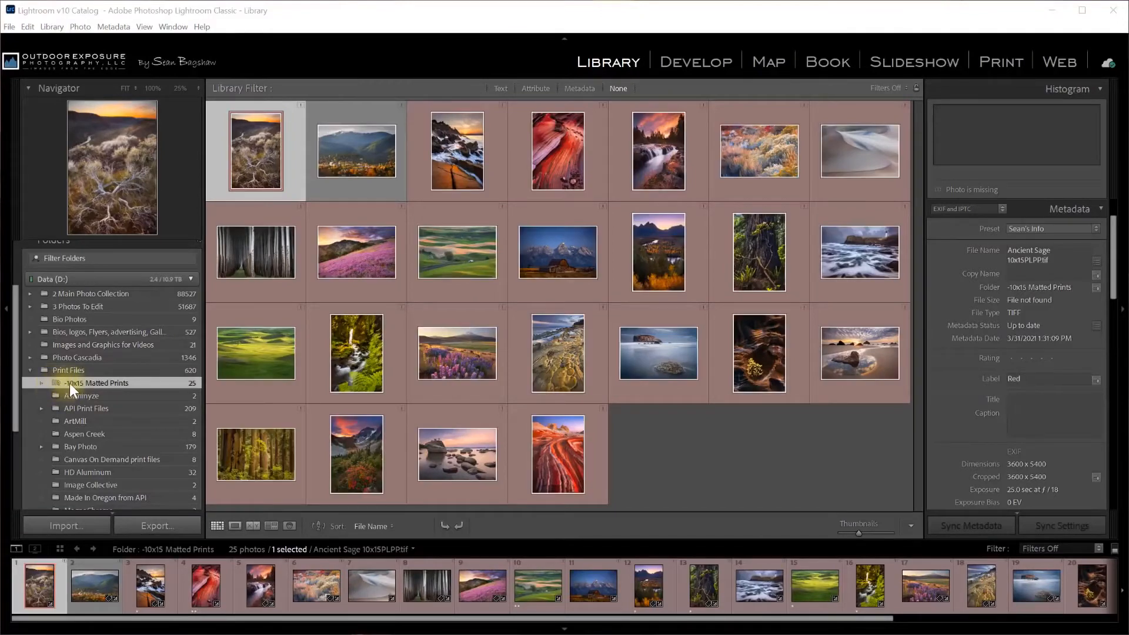
Relink the missing -10x15 Matted Prints folder to Data (D:) > Data Store > Documents > Print Files > 10x15 Matted Prints, and display its photos
right_click(84, 382)
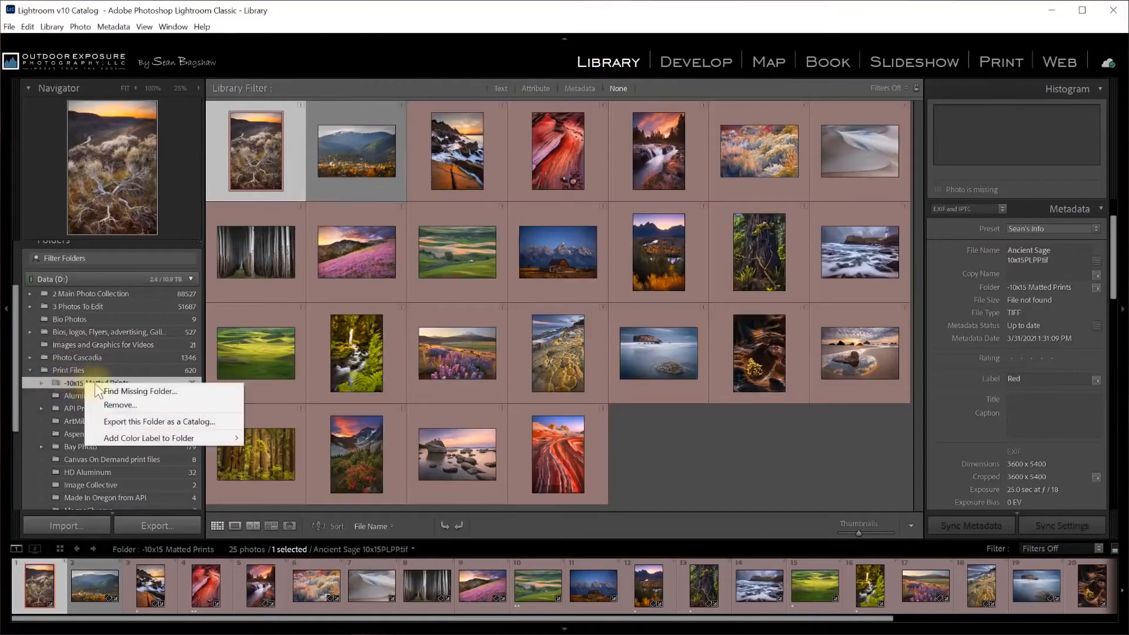
click(124, 391)
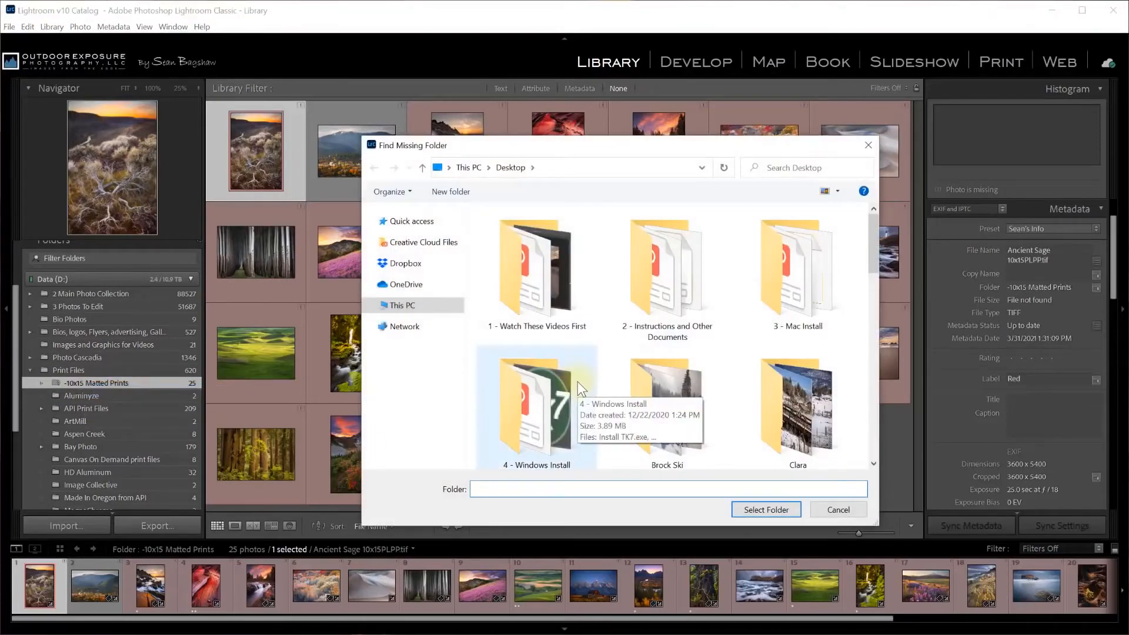
click(390, 307)
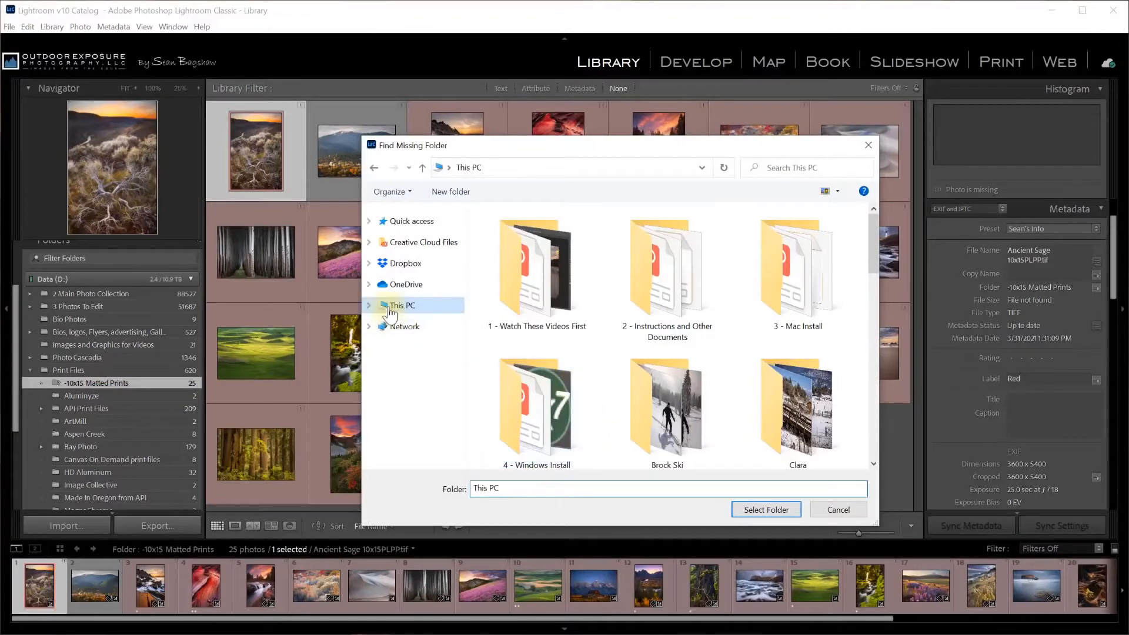
double_click(700, 407)
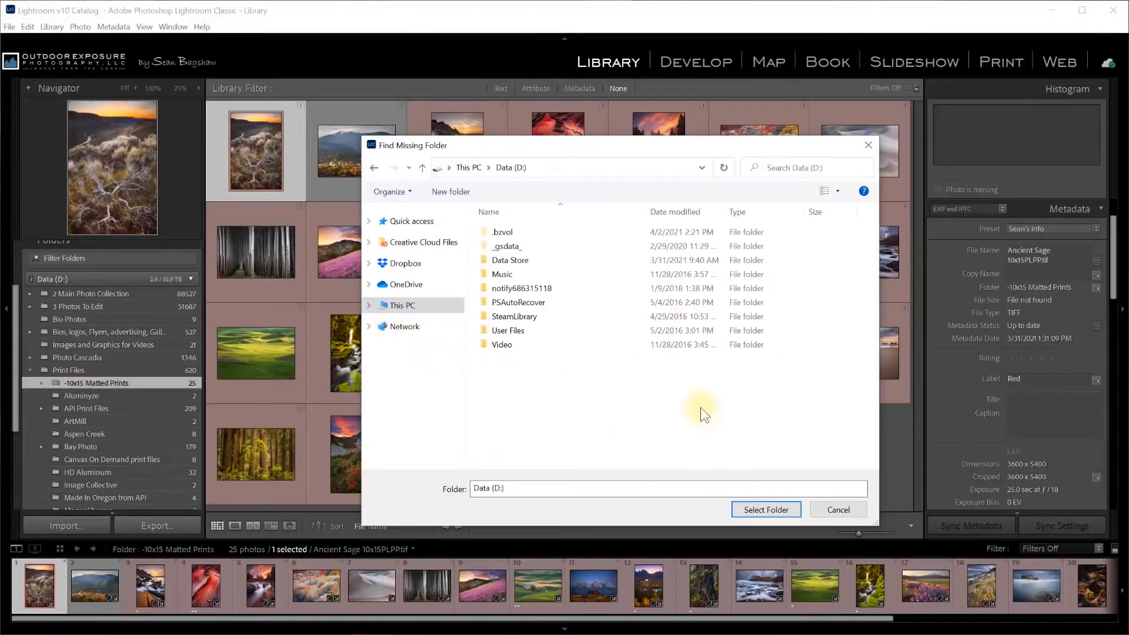
double_click(517, 261)
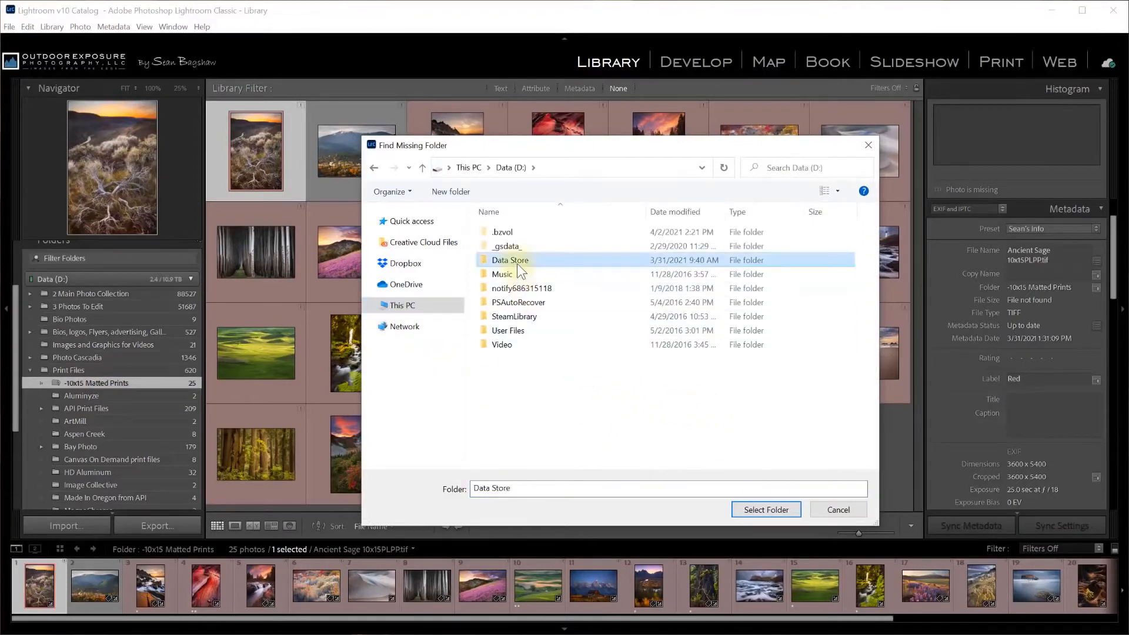
double_click(518, 333)
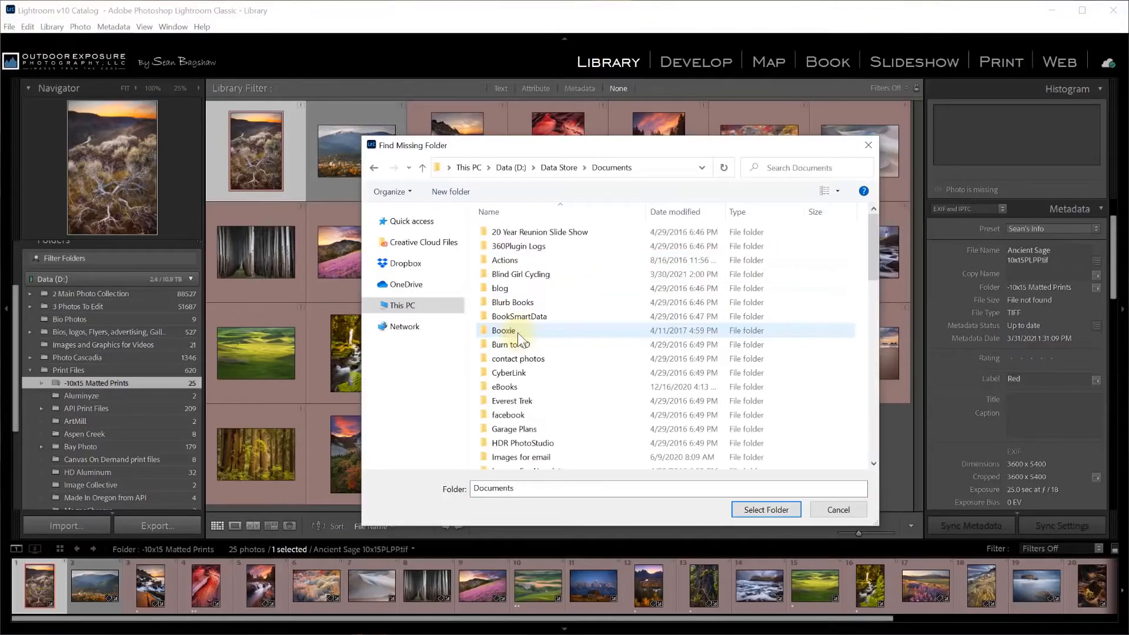
scroll(518, 333, down, 4)
scroll(518, 333, down, 8)
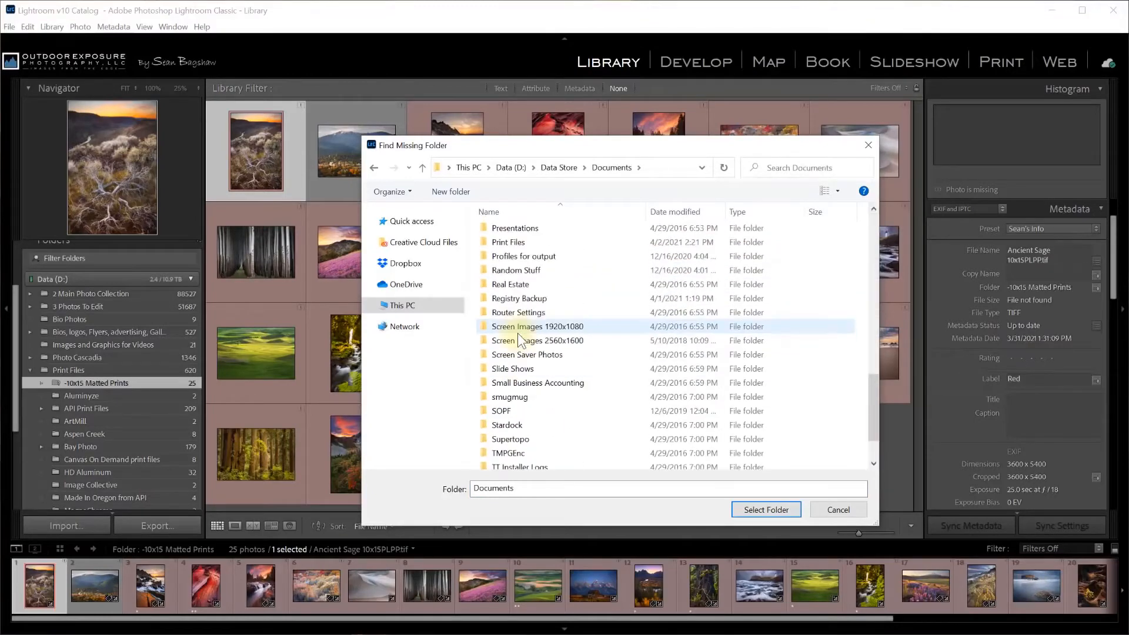
double_click(507, 243)
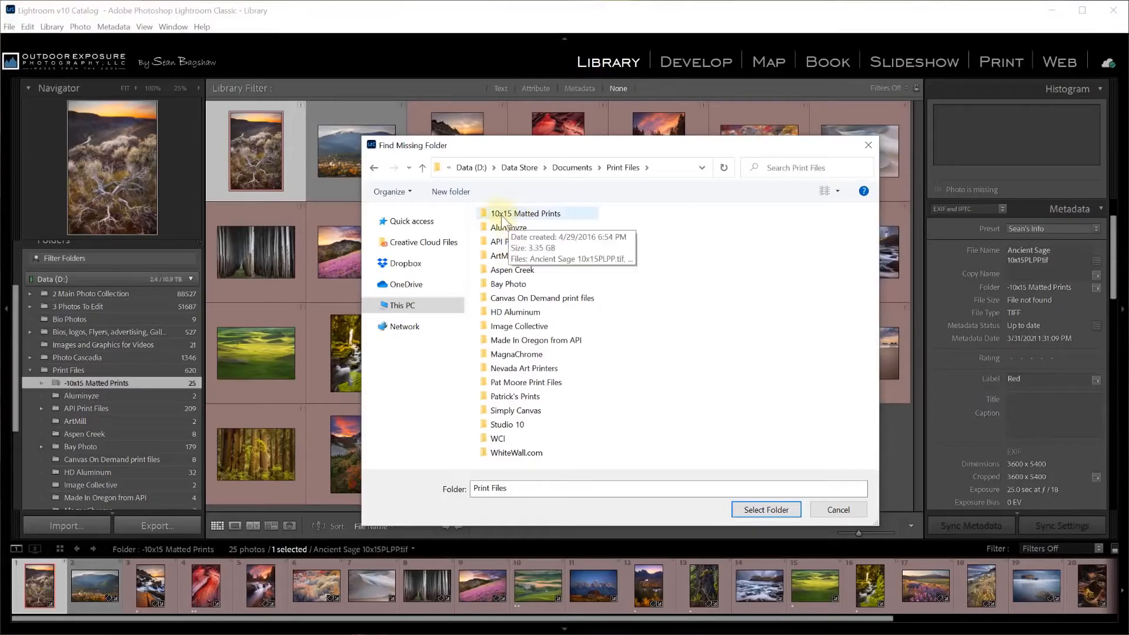
click(514, 214)
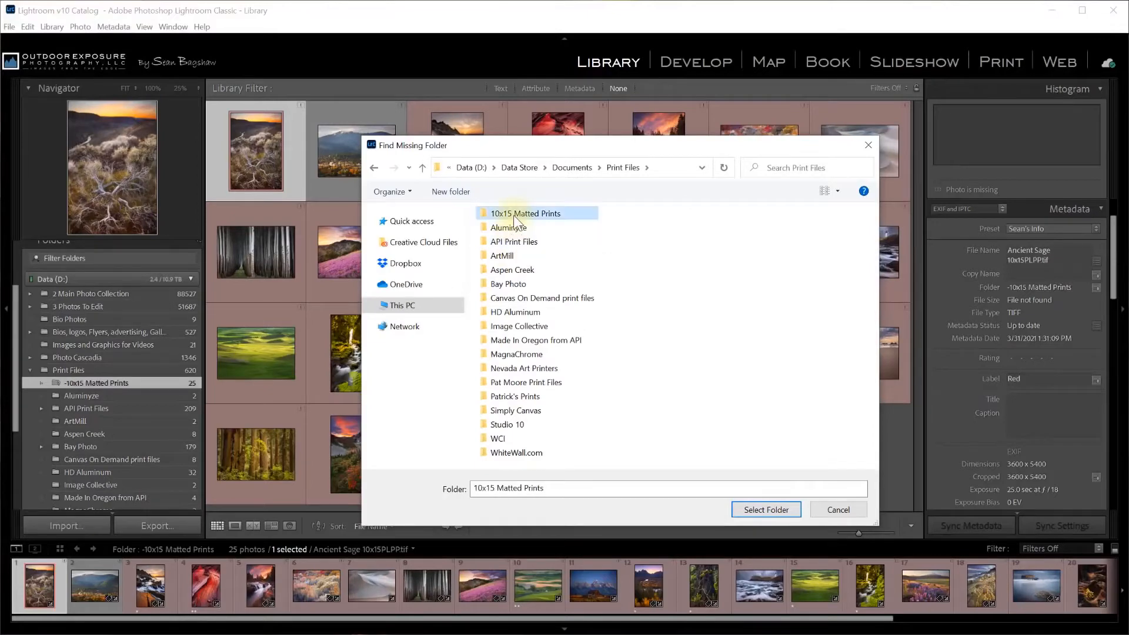
click(765, 511)
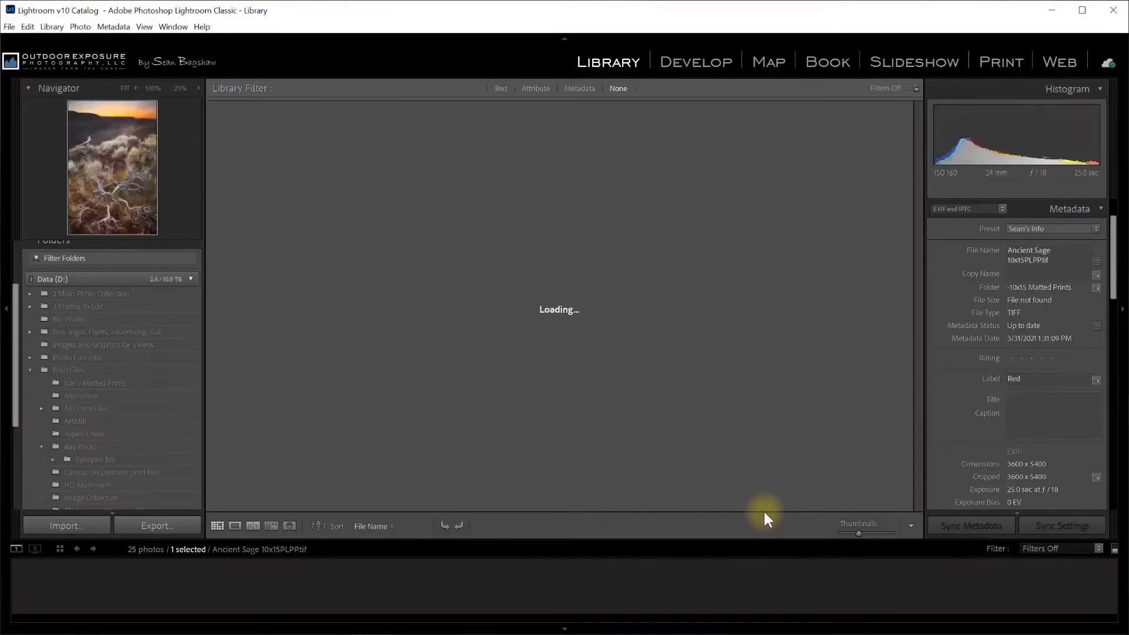
click(120, 383)
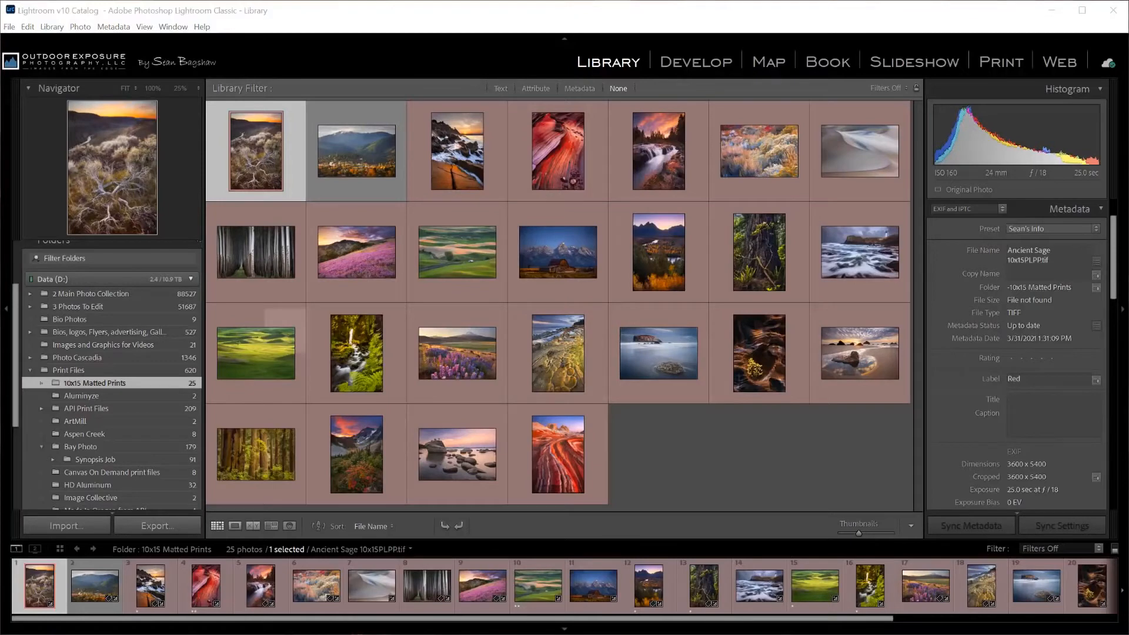
In File Explorer, rename Ancient Sage 10x15PLPP.tif in the 10x15 Matted Prints folder as 1Ancient Sage 10x15PLPP.tif, and move the window out of view
drag(0, 105, 326, 62)
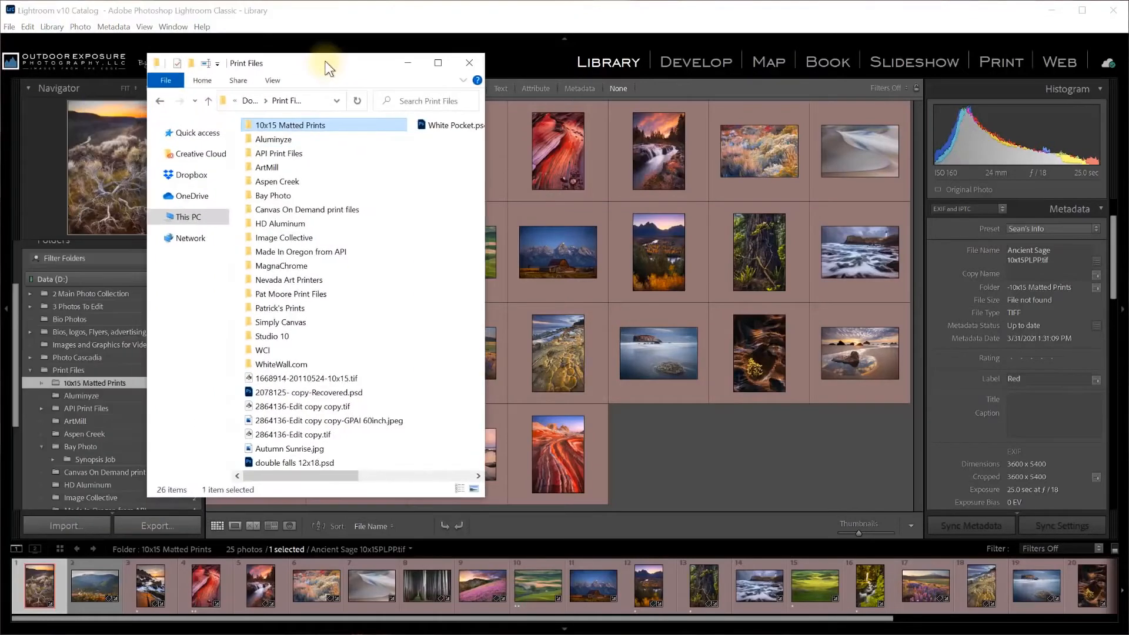
double_click(290, 125)
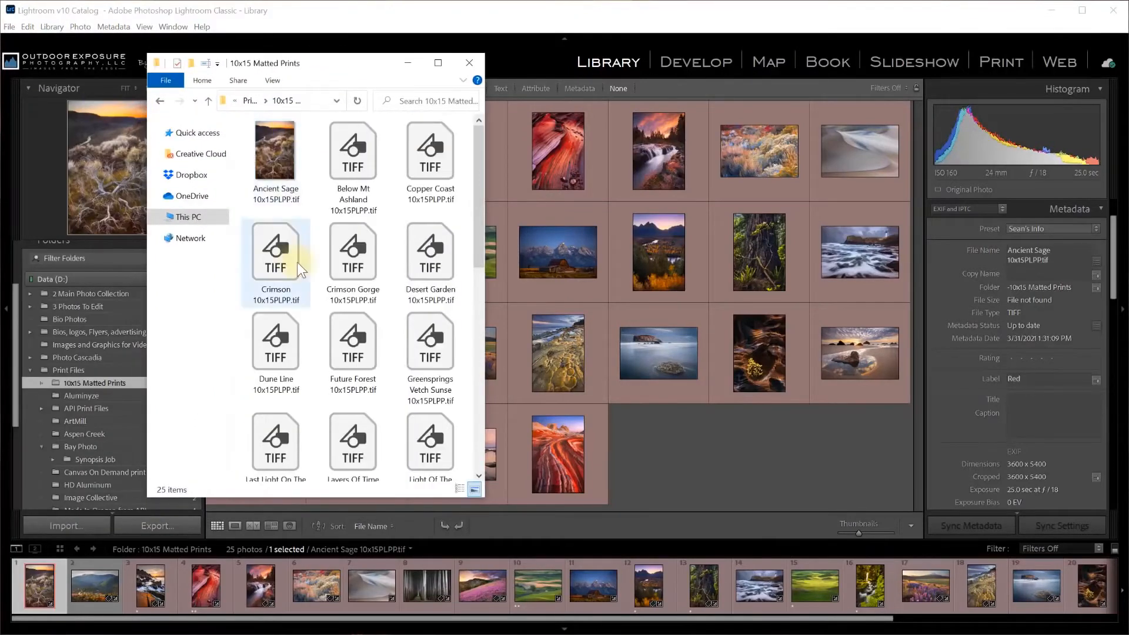
click(255, 187)
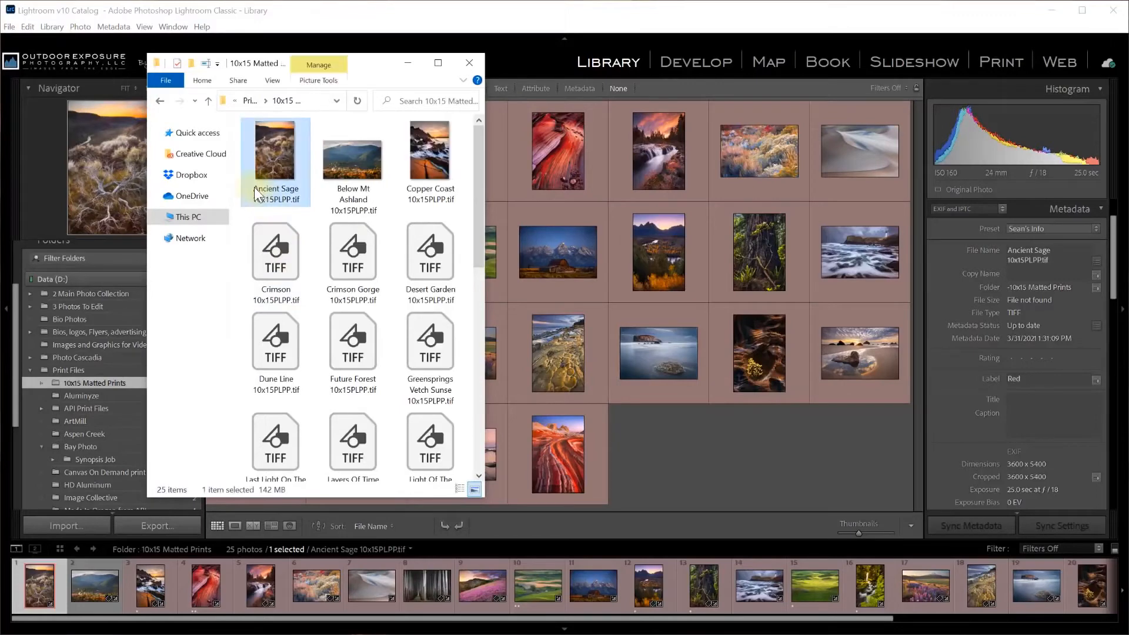
click(255, 189)
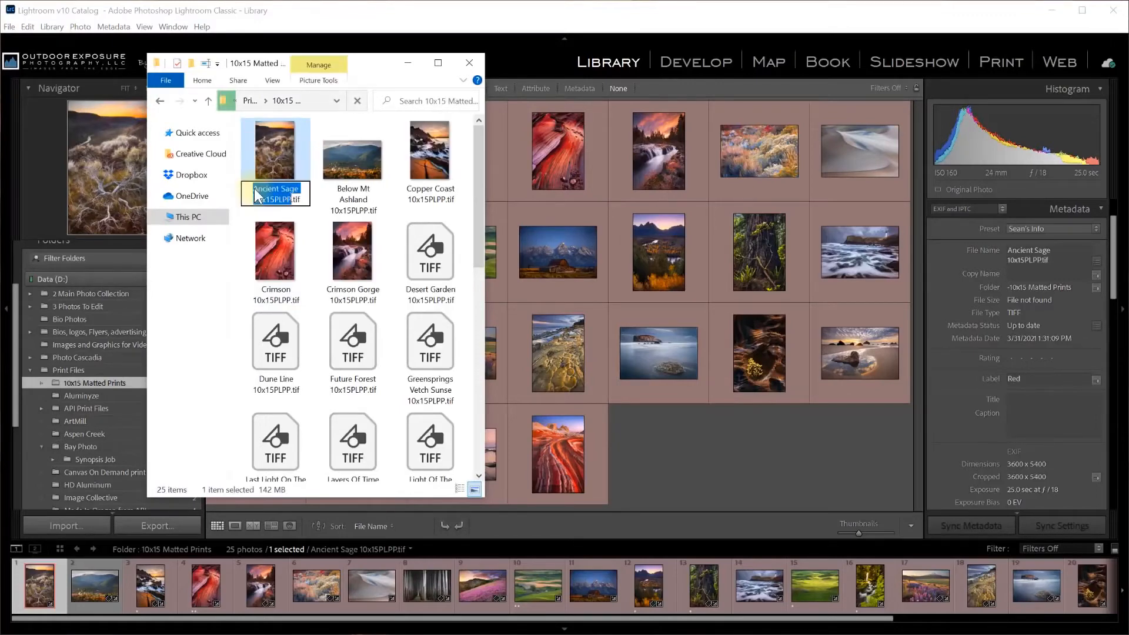
click(254, 188)
text(1)
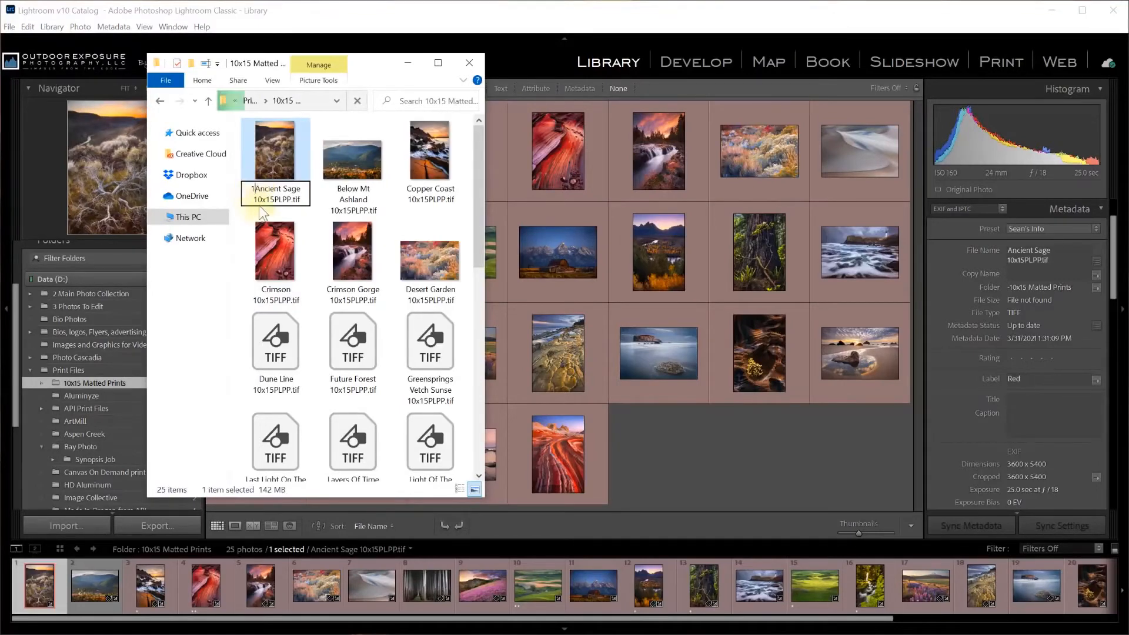
key(Return)
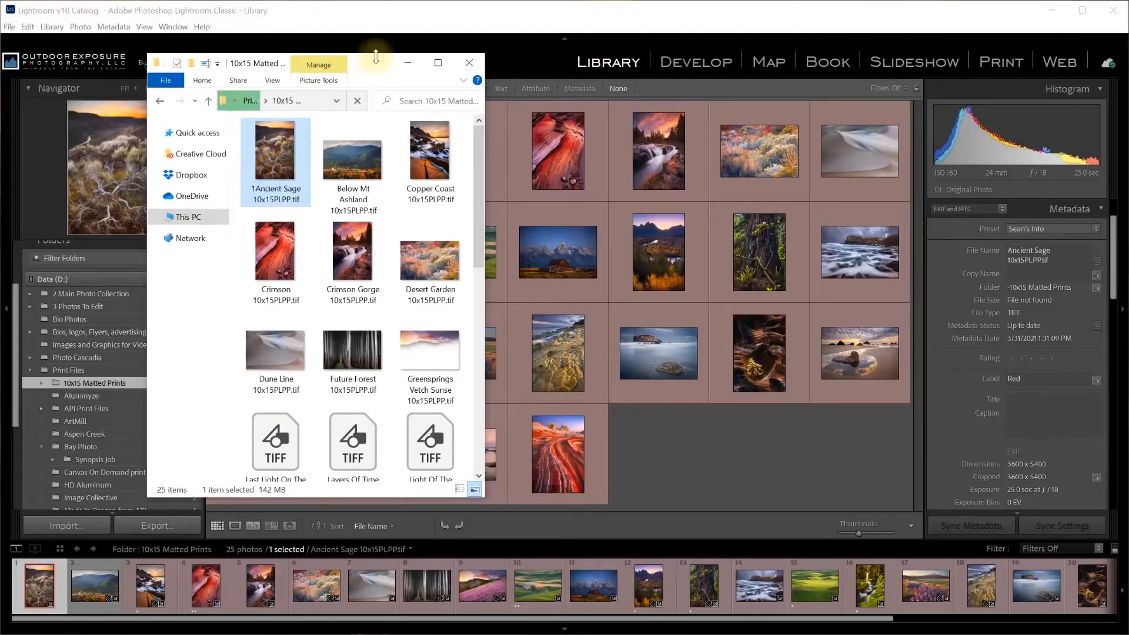
drag(376, 66, 0, 66)
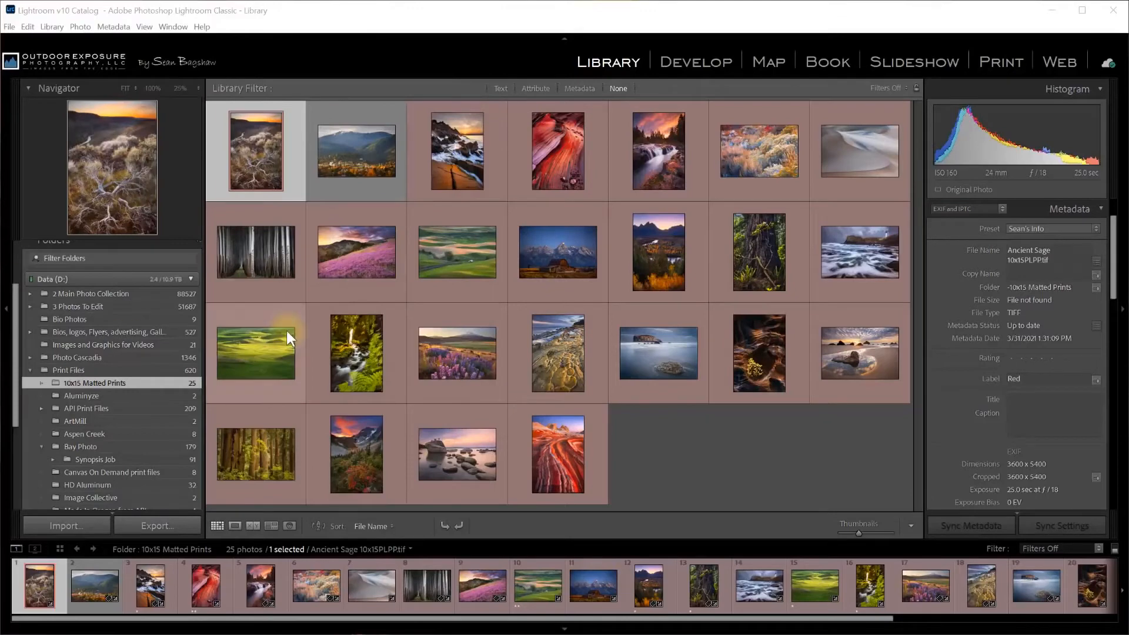
In Lightroom Classic, locate the missing Ancient Sage photo and relink it to 1Ancient Sage 10x15PLPP.tif, accepting the different file name
click(125, 379)
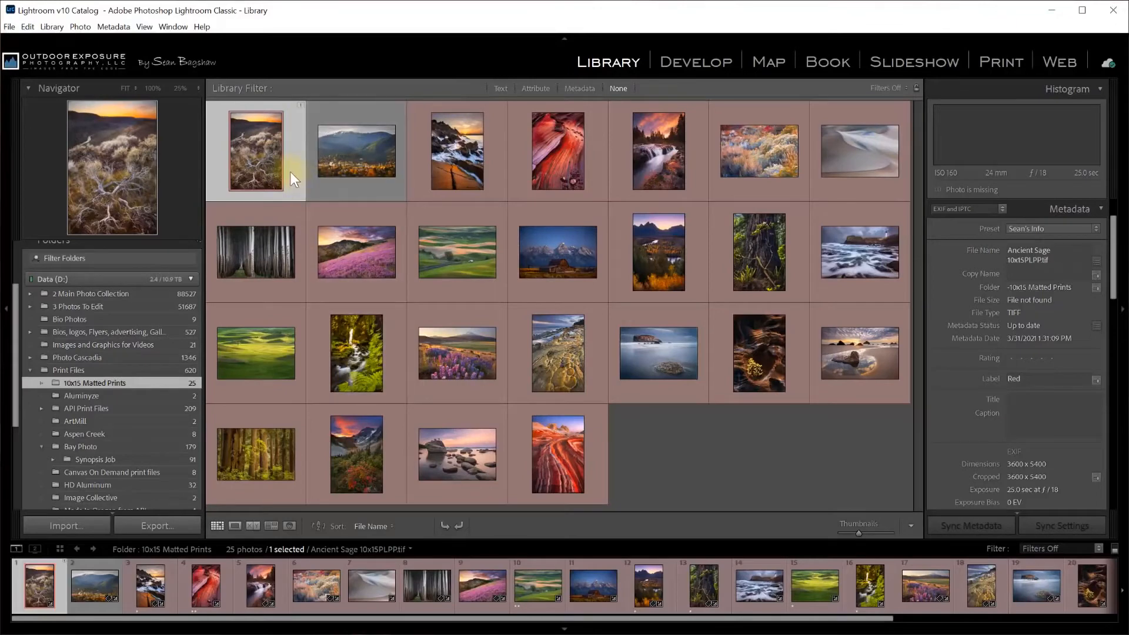
click(301, 105)
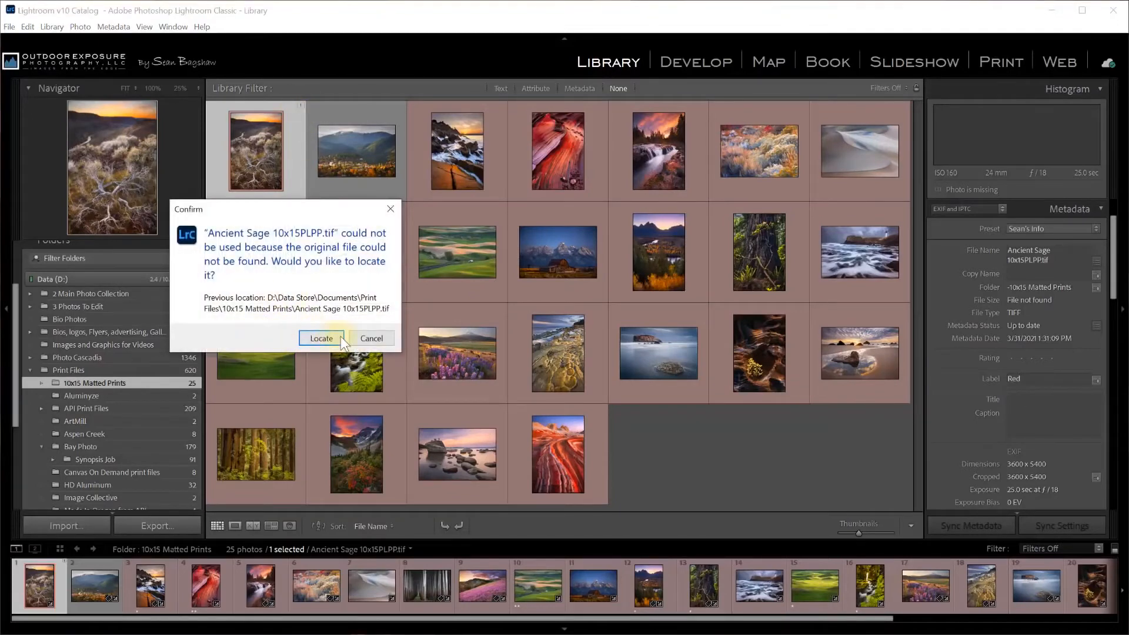
click(321, 339)
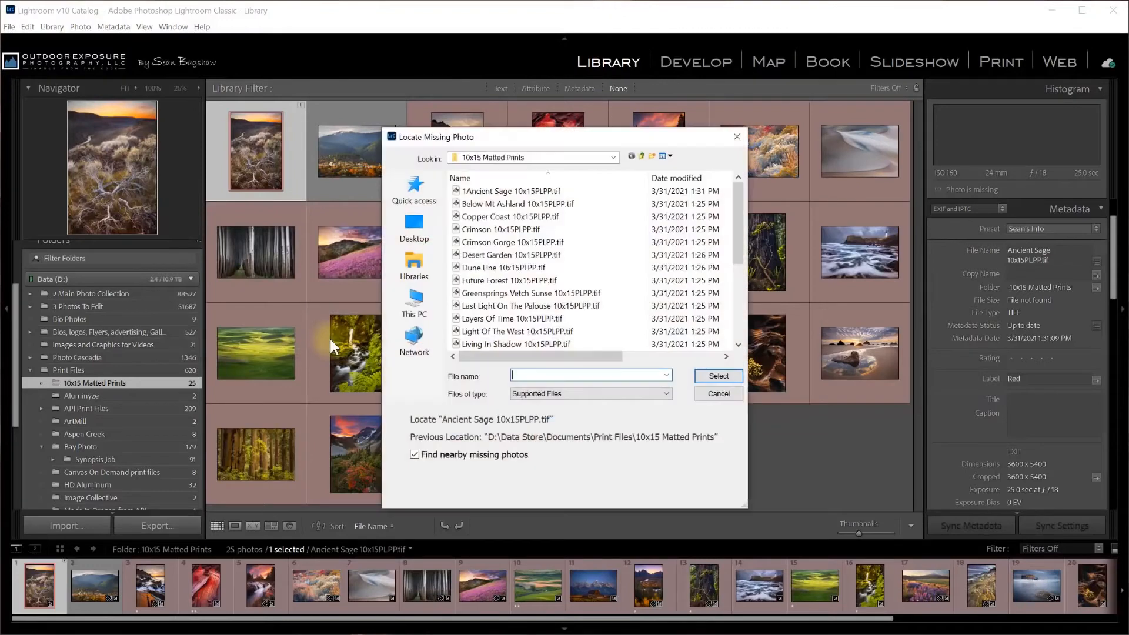
click(483, 196)
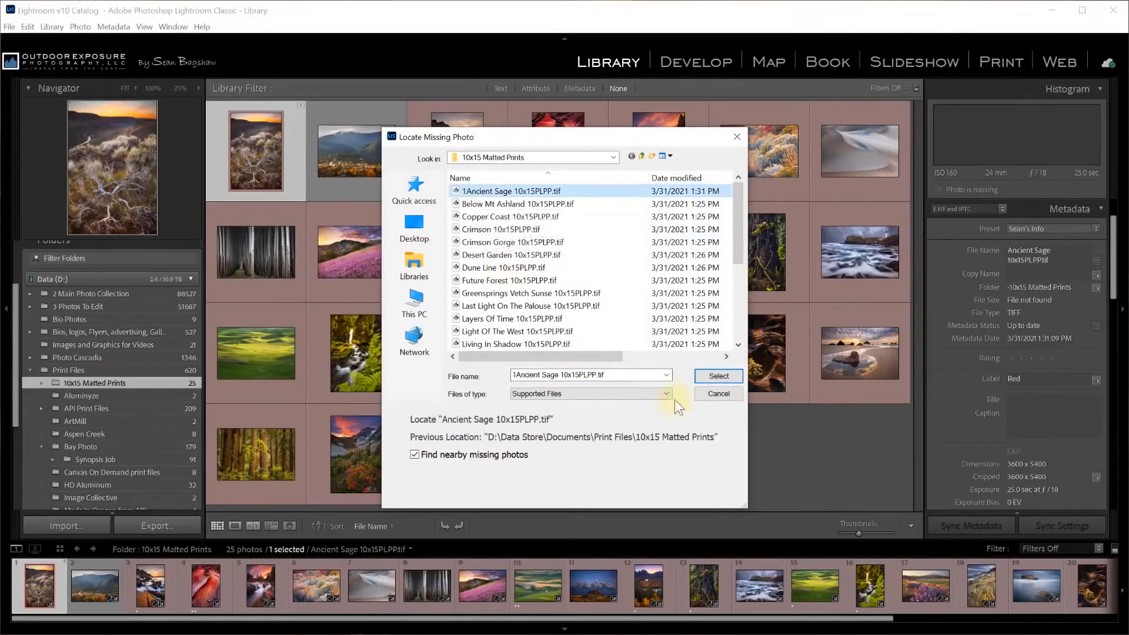
click(715, 377)
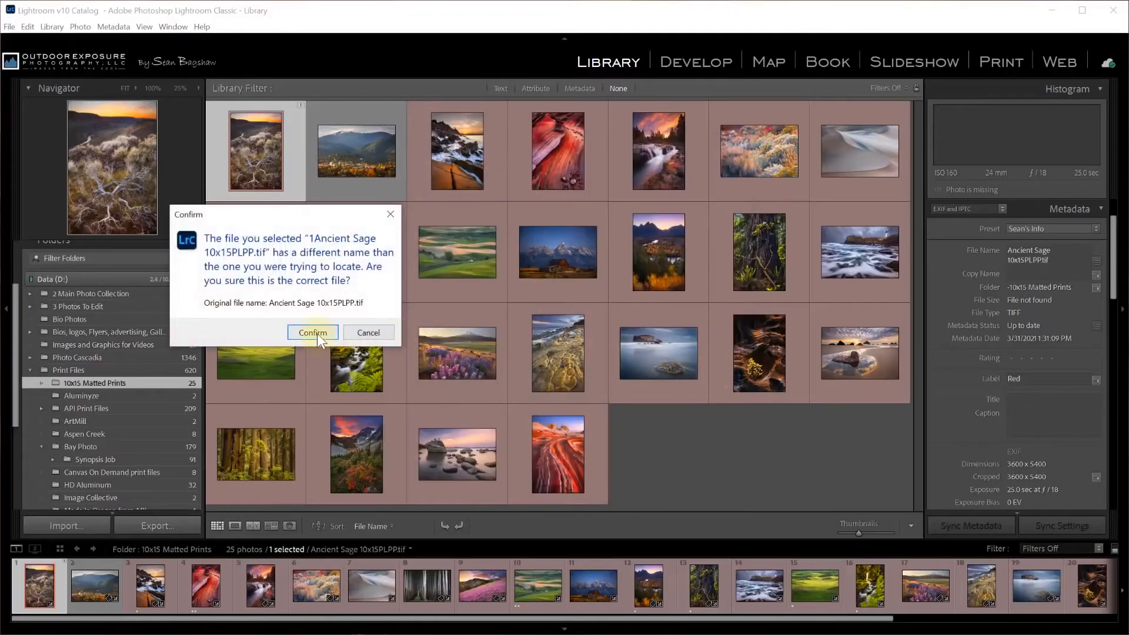
click(313, 333)
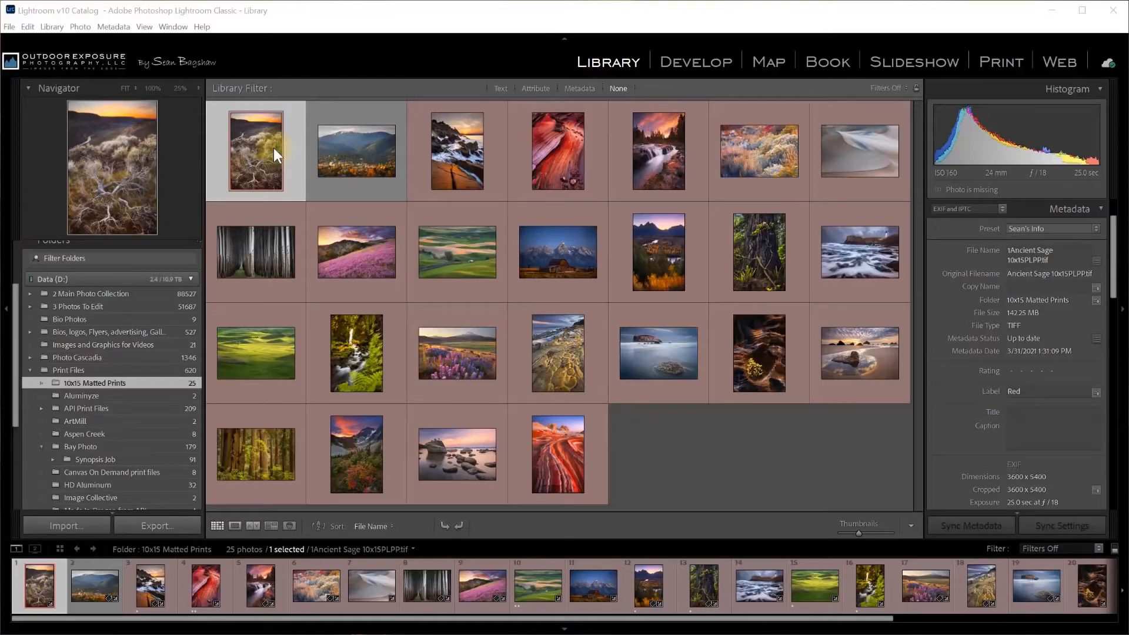
Check the Synchronize Folder options for the 10x15 Matted Prints folder and close them without synchronizing
right_click(132, 382)
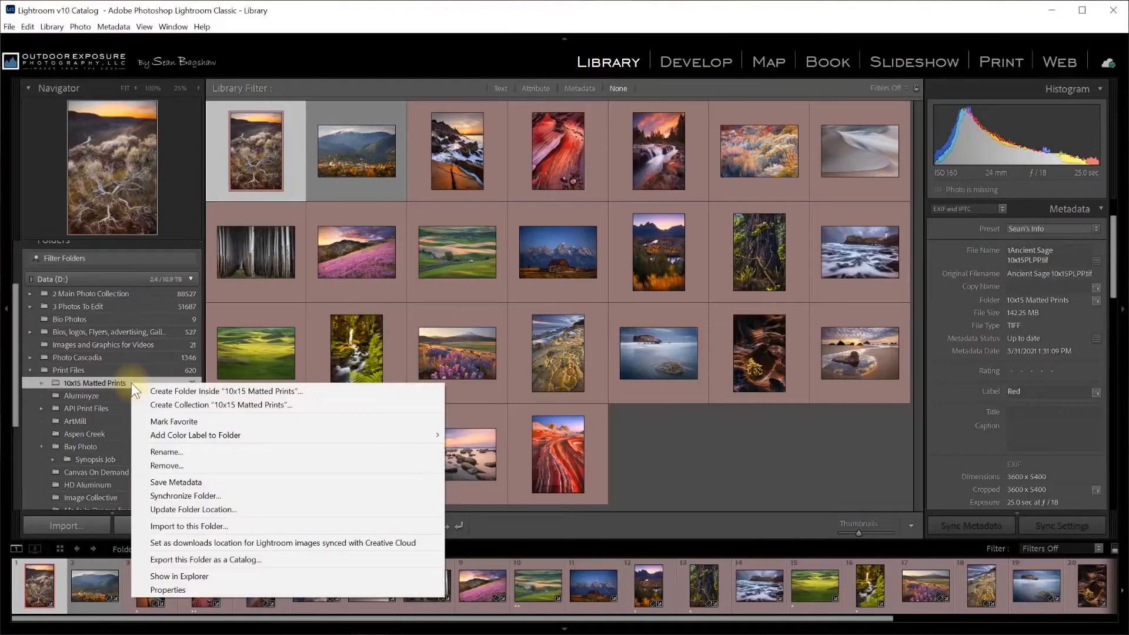
click(176, 496)
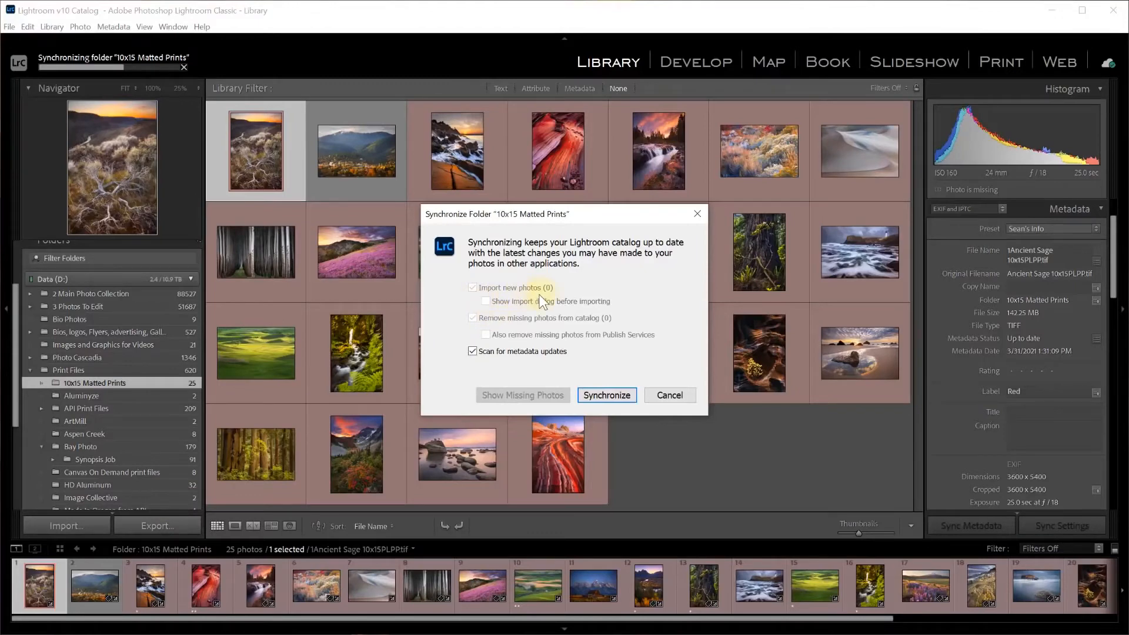
click(670, 397)
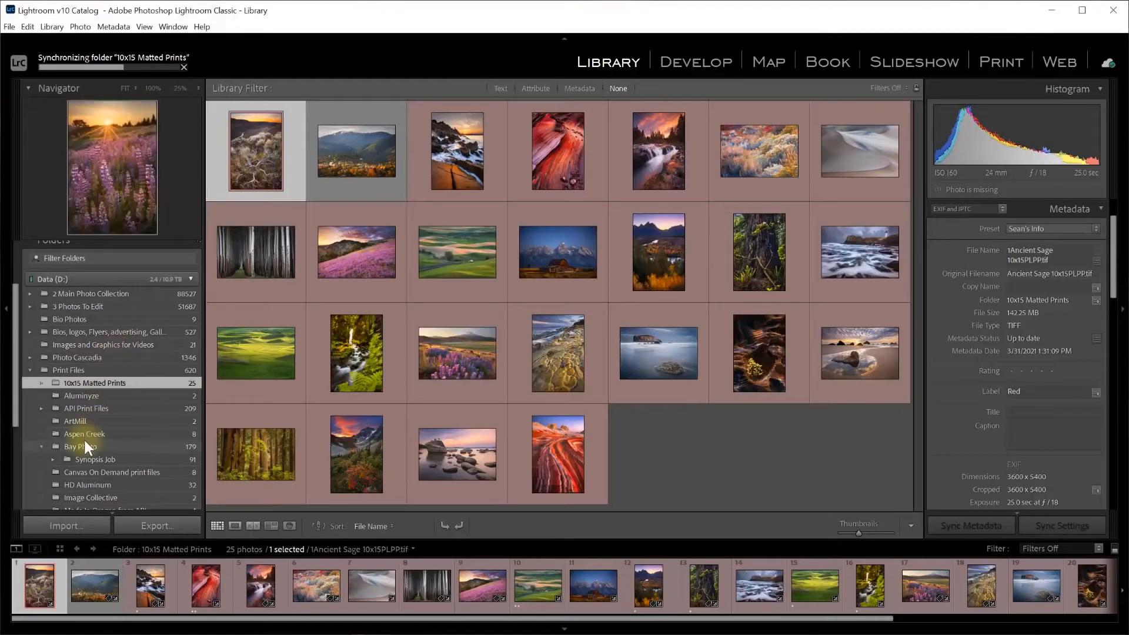
Check the import and missing-photo options for synchronizing the Photo Cascadia folder, and cancel without synchronizing
scroll(82, 421, up, 2)
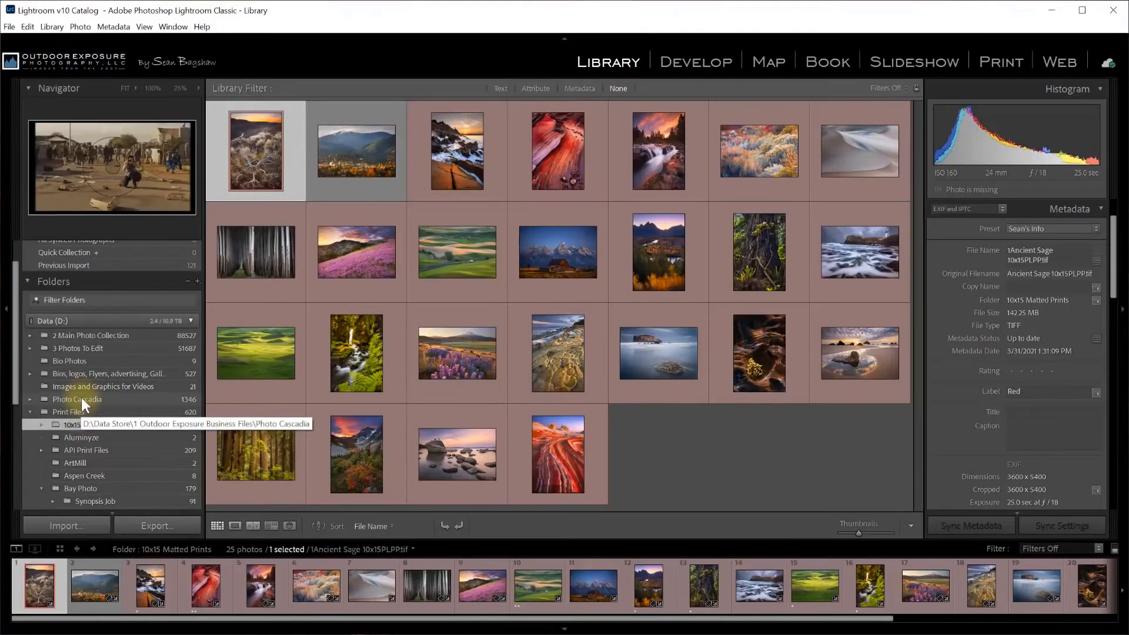
right_click(81, 398)
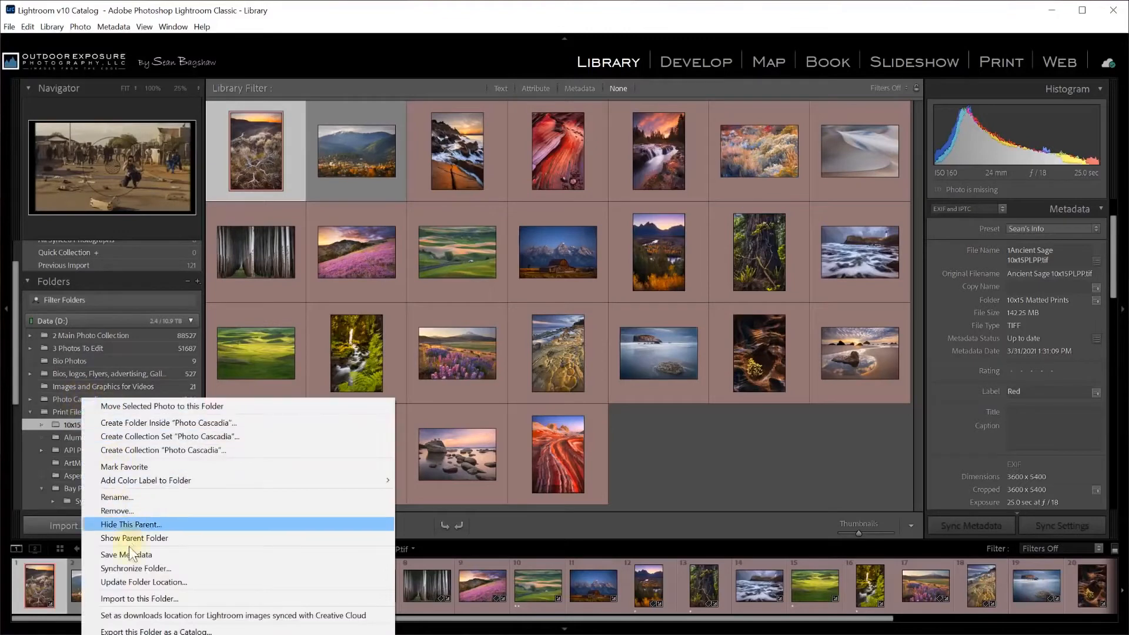
click(122, 566)
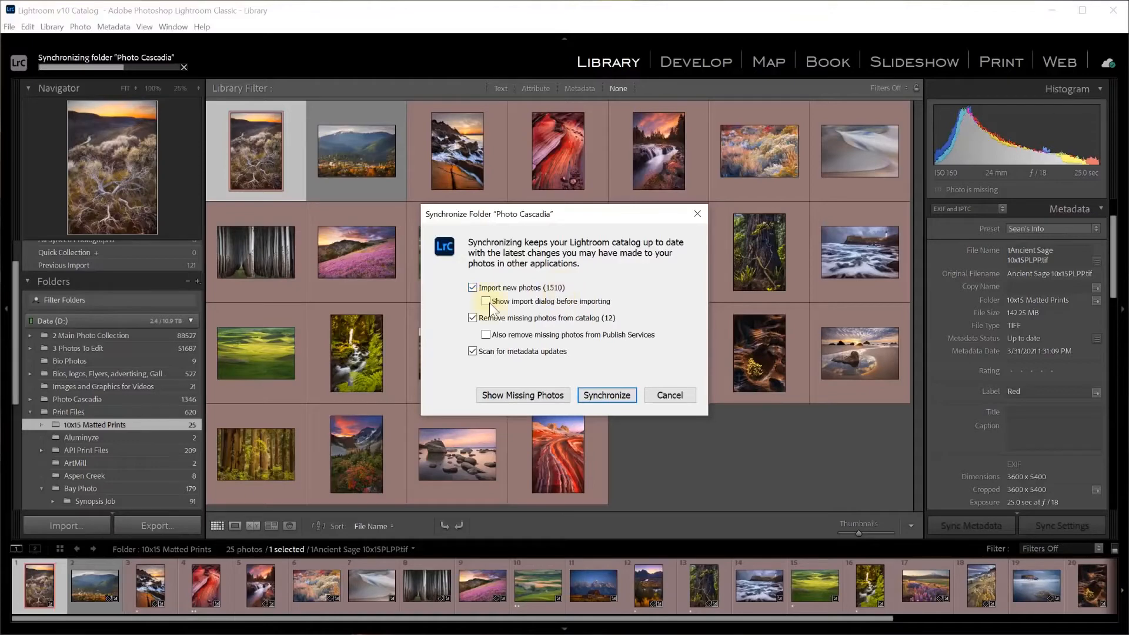
click(670, 396)
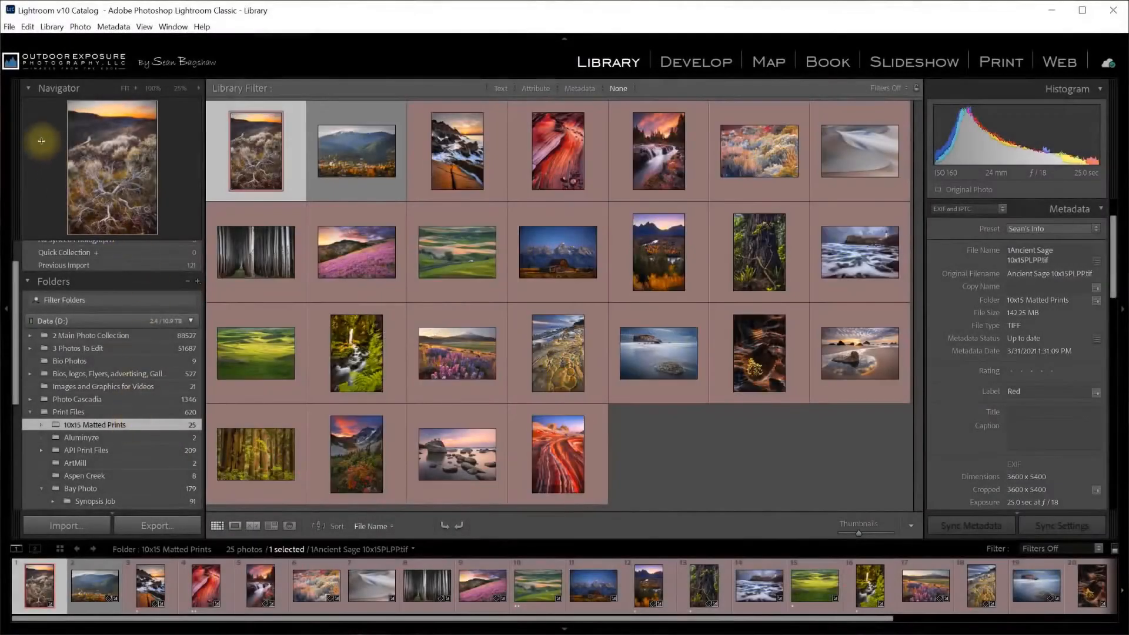
Collapse the Navigator and expand Collections, keeping the folder list in view above the collection list
click(27, 88)
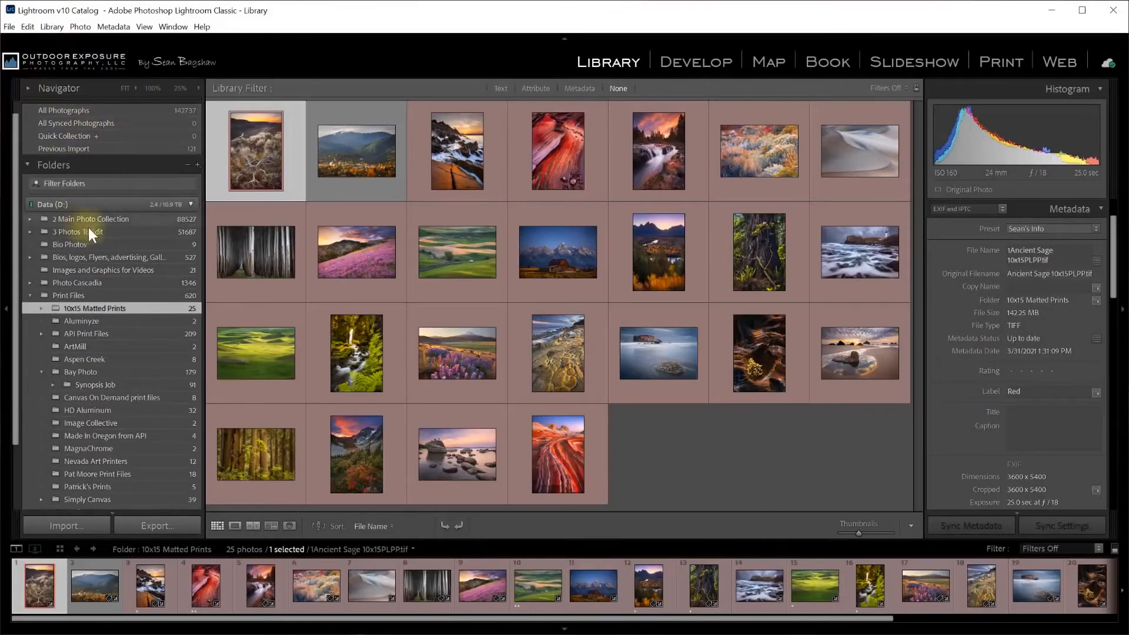
scroll(19, 268, down, 1)
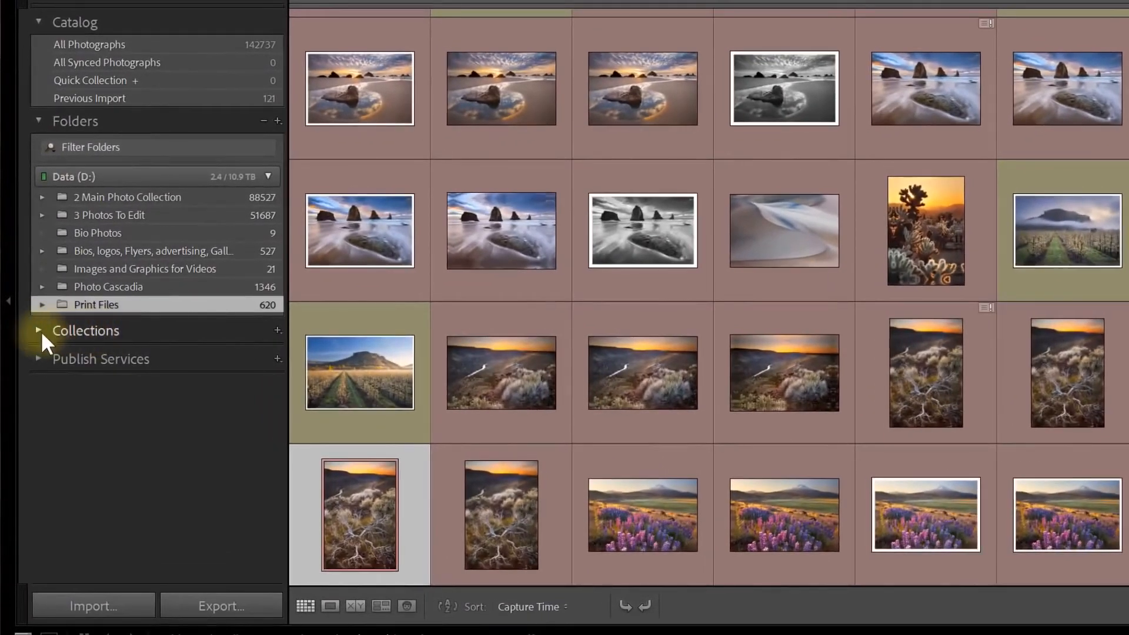
click(38, 330)
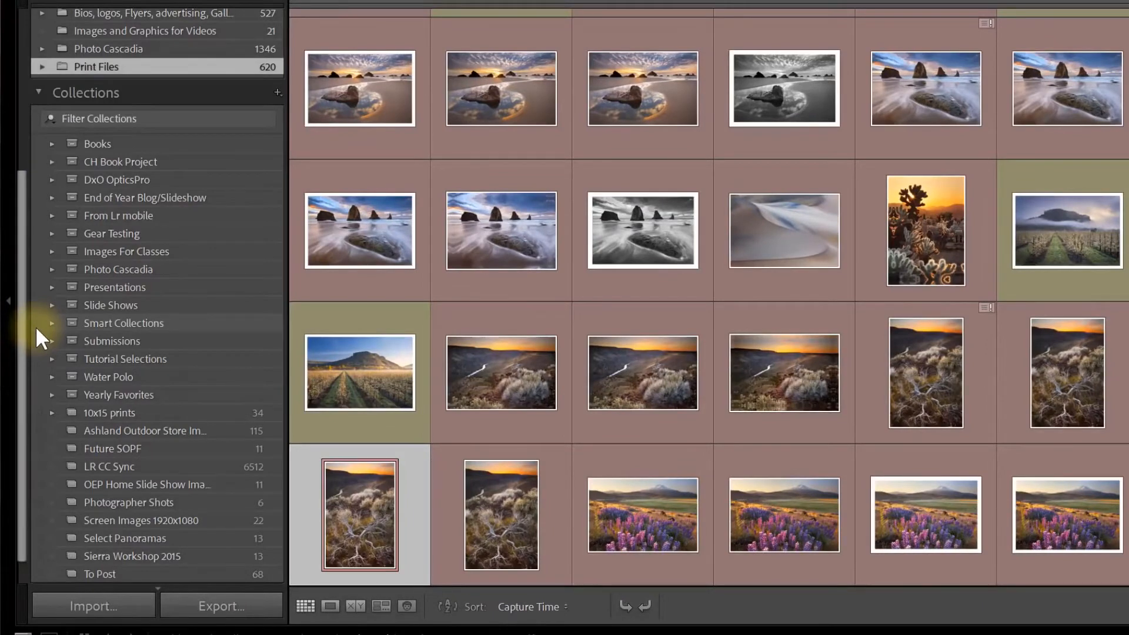
drag(23, 341, 23, 221)
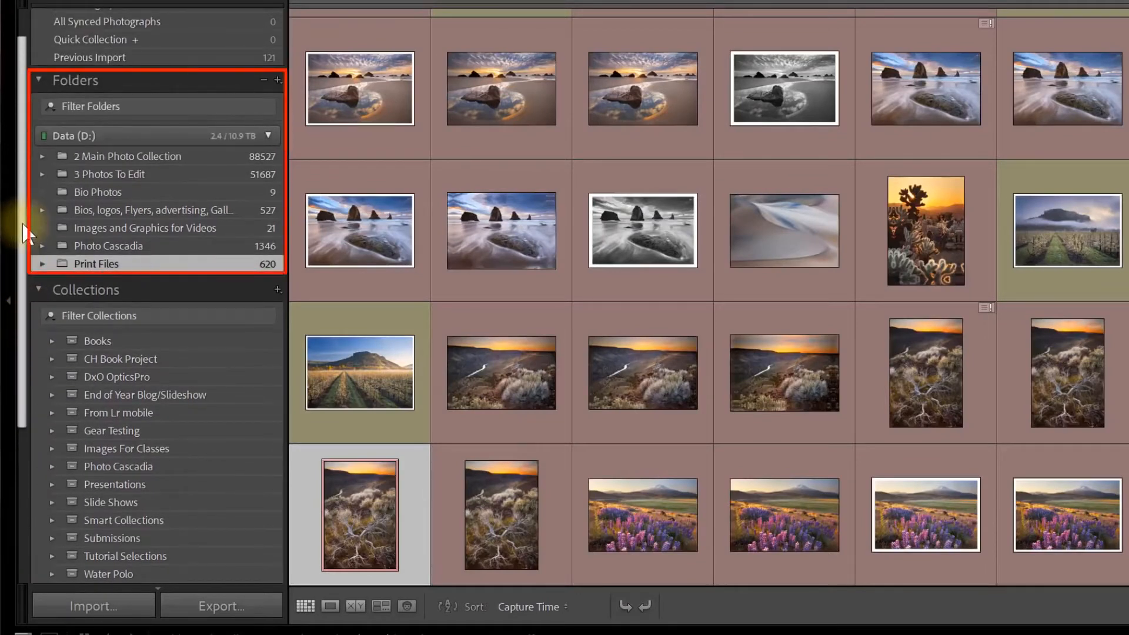
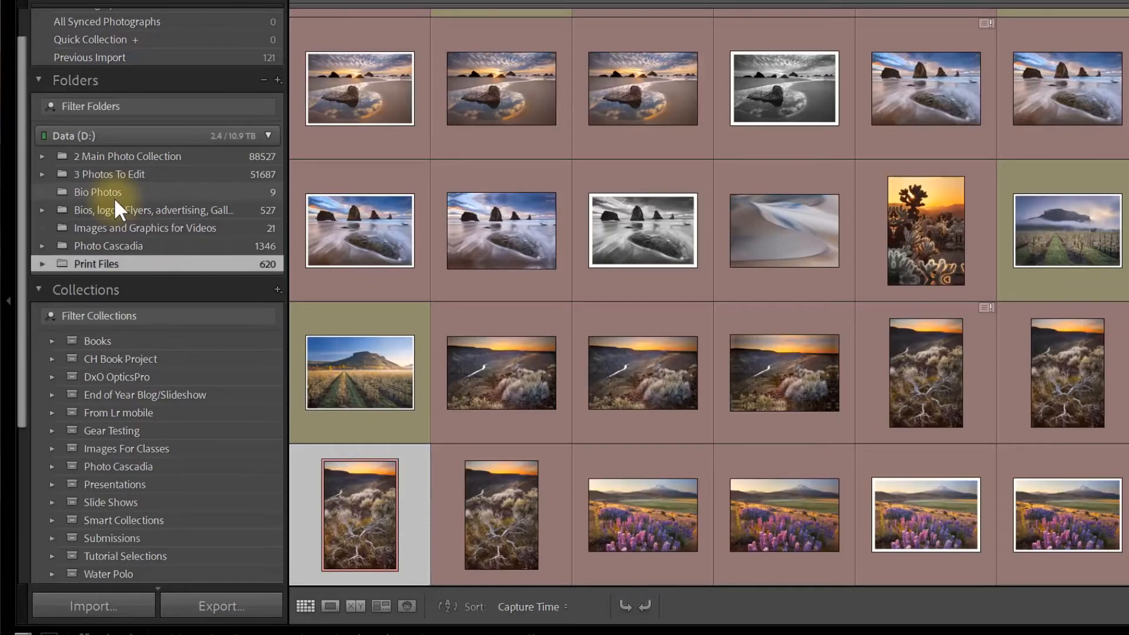
Expand the Presentations collection set and display the photos of its Luminosity Masks collection
drag(20, 349, 8, 485)
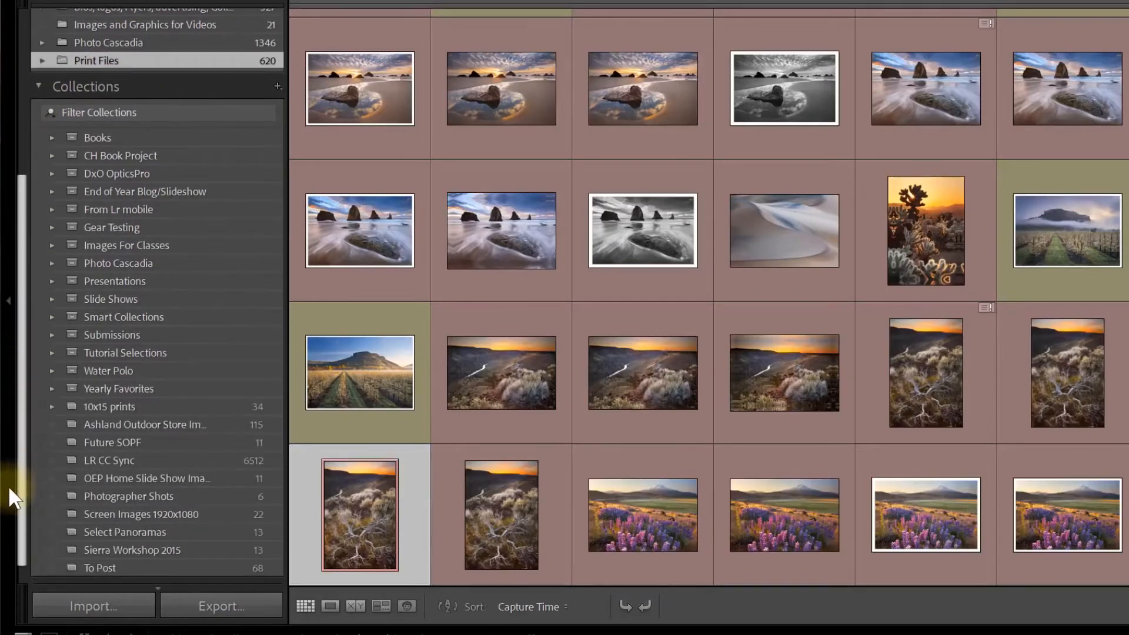
click(53, 281)
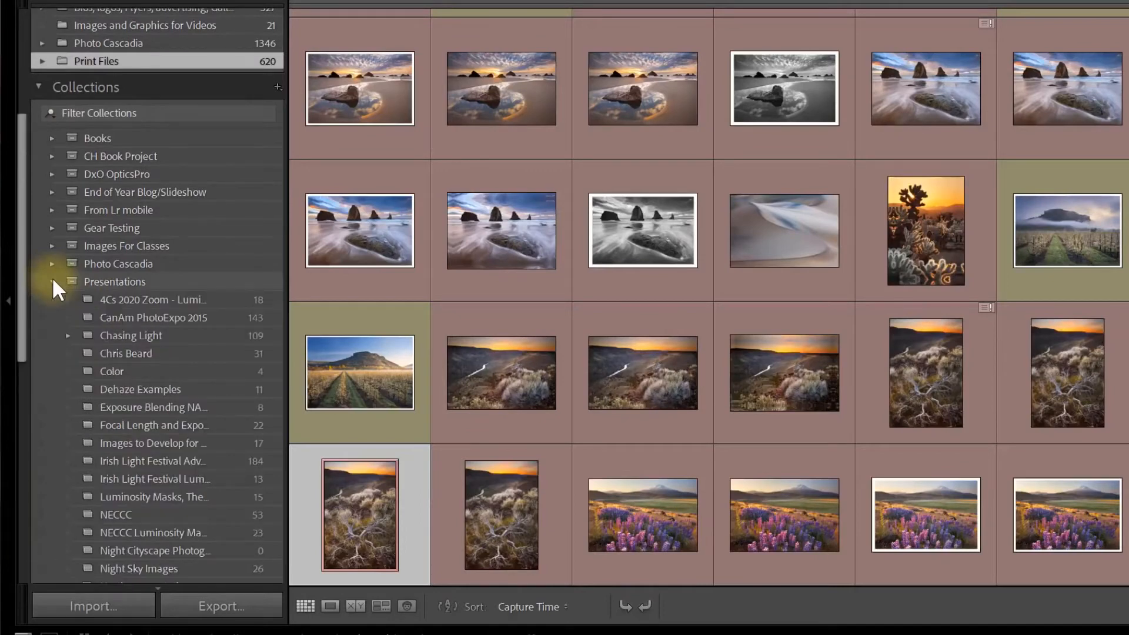
drag(21, 304, 22, 405)
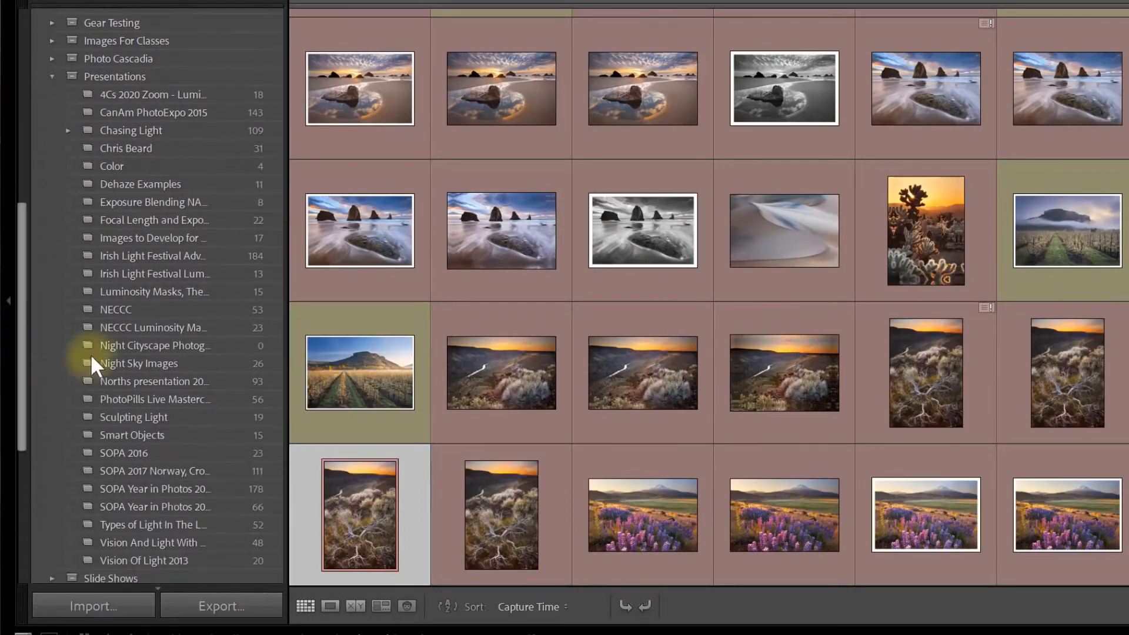
click(160, 292)
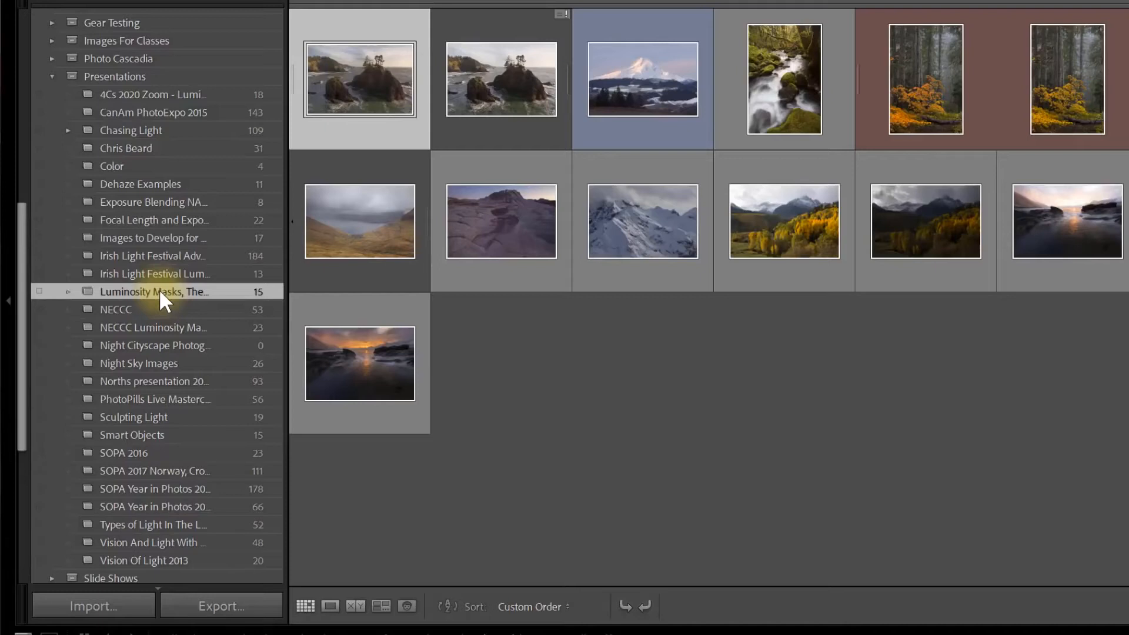
Collapse the Presentations collection set and review the available options for creating collections
click(52, 76)
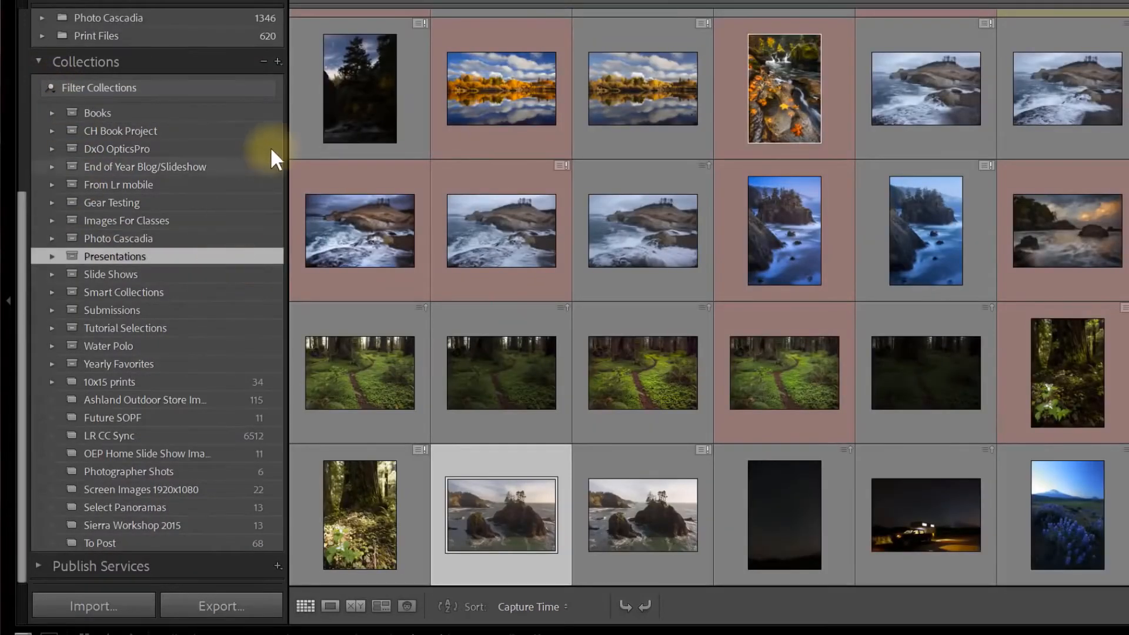
click(278, 61)
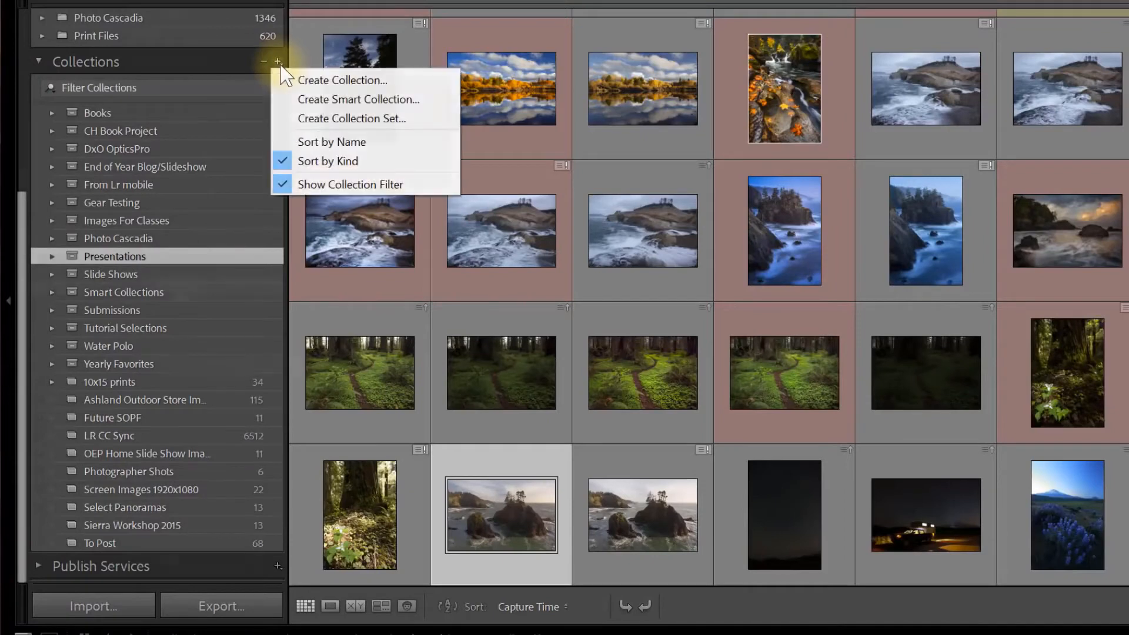
scroll(192, 87, up, 1)
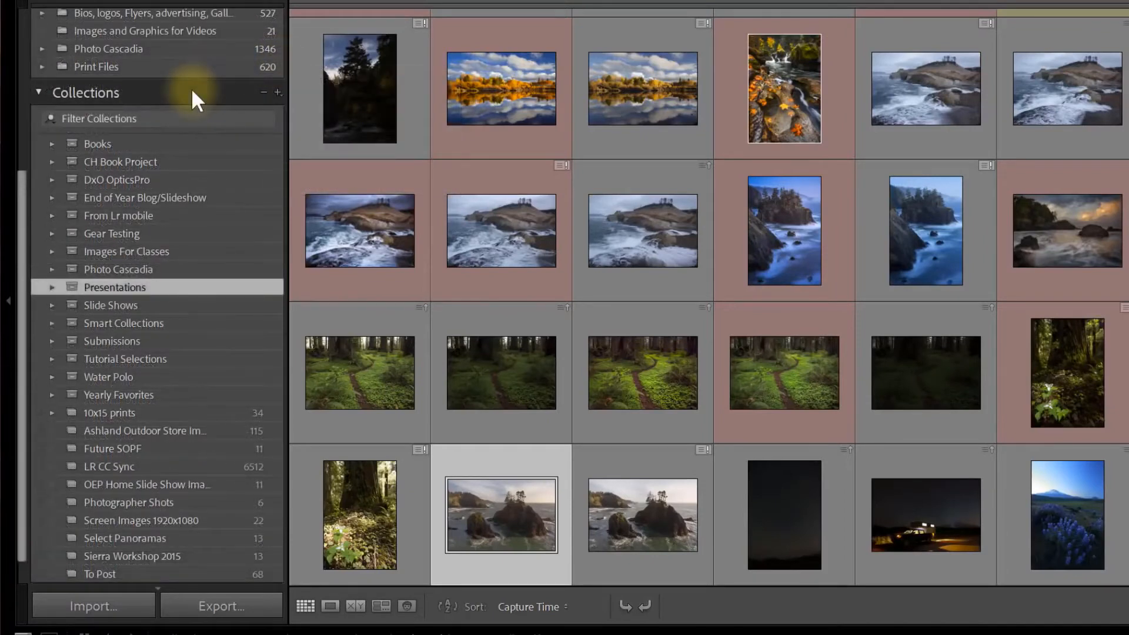
scroll(189, 326, down, 1)
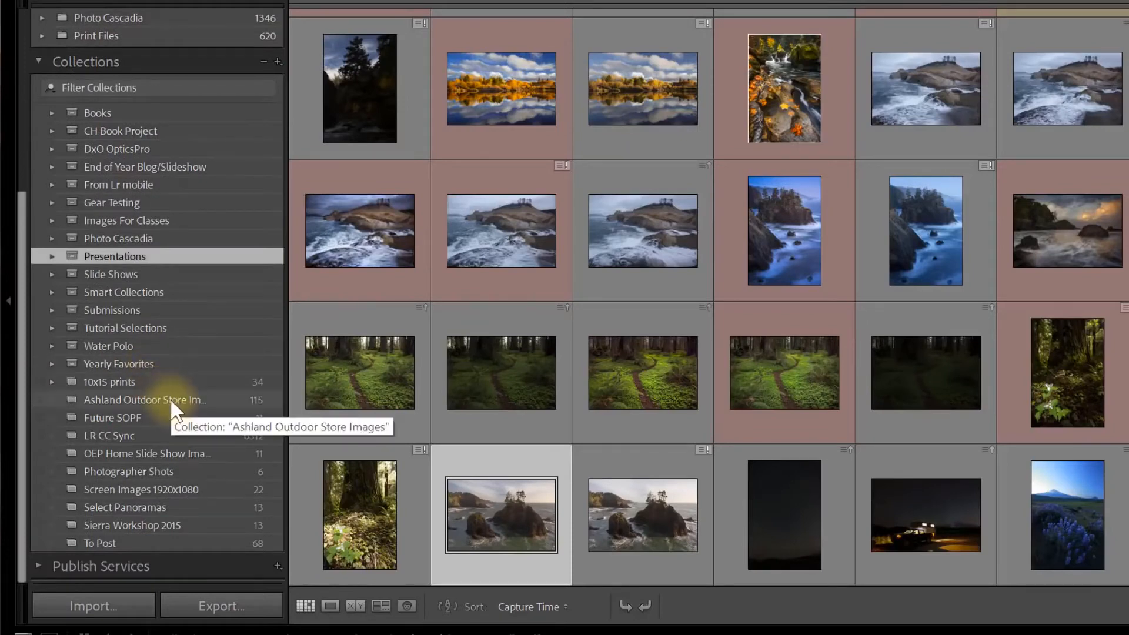
Expand 3 Photos To Edit, show the 8 Photos To Edit 2021 folder, and add its dock and lake photo to the To Post collection
scroll(171, 400, up, 8)
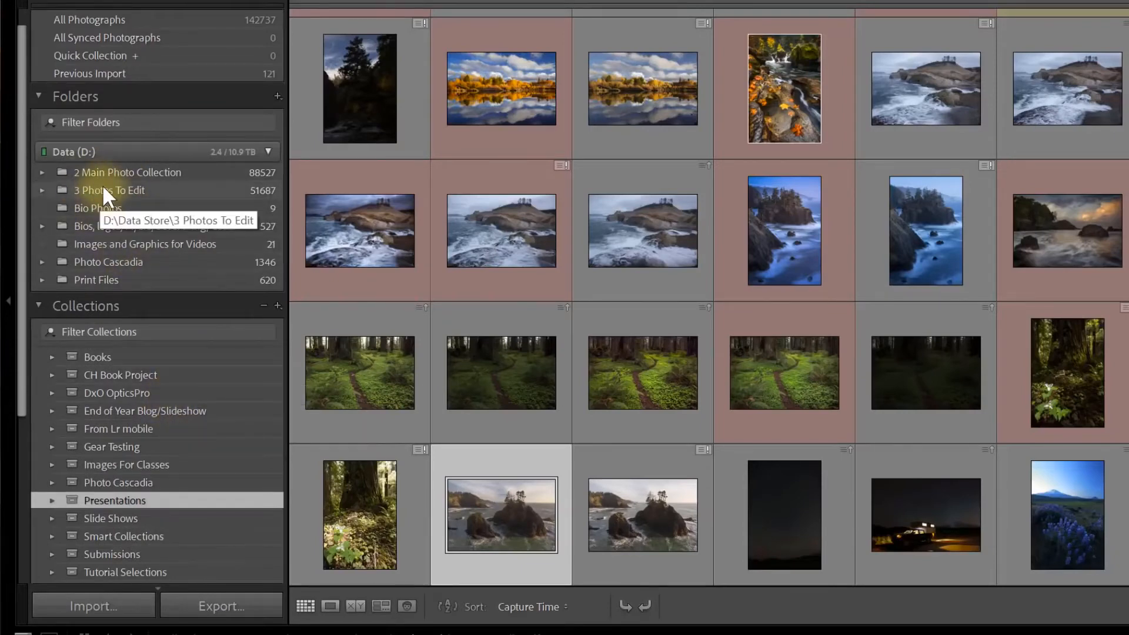
click(43, 189)
click(146, 334)
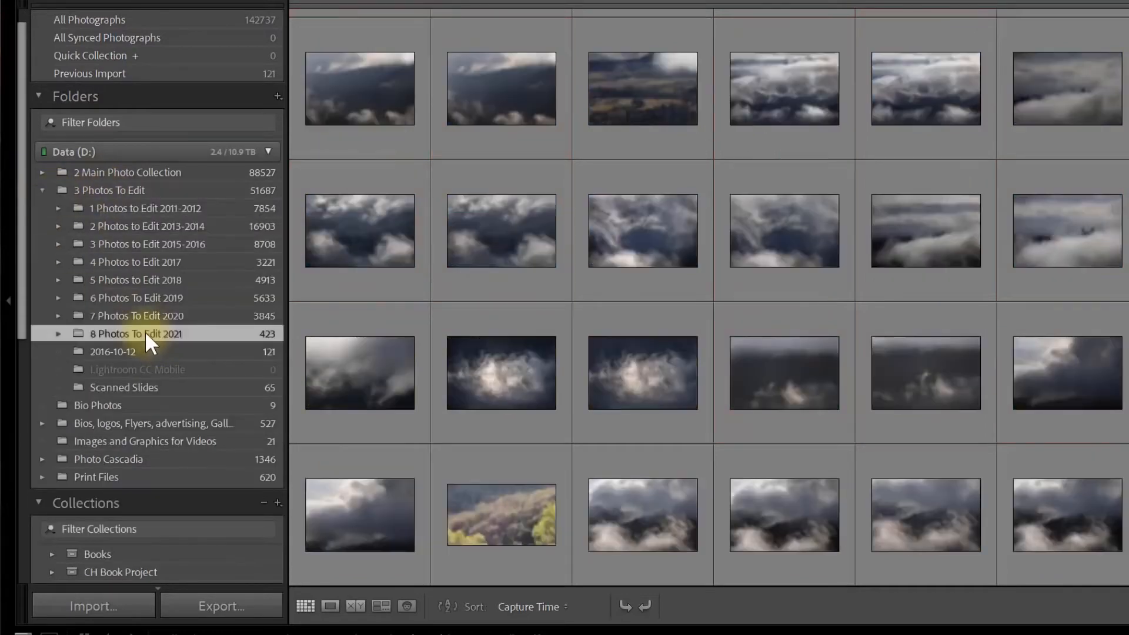
scroll(688, 453, down, 5)
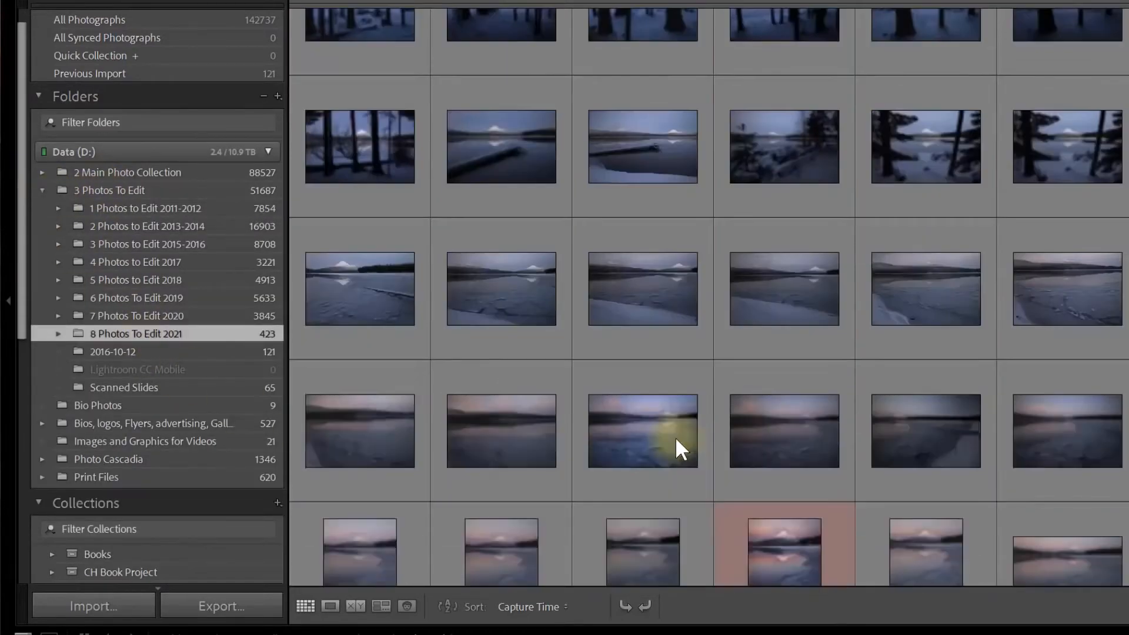
drag(515, 158, 121, 545)
Find the dock and lake photo in the To Post collection, and display its original folder, 8 Photos To Edit 2021
click(122, 542)
key(ctrl+a)
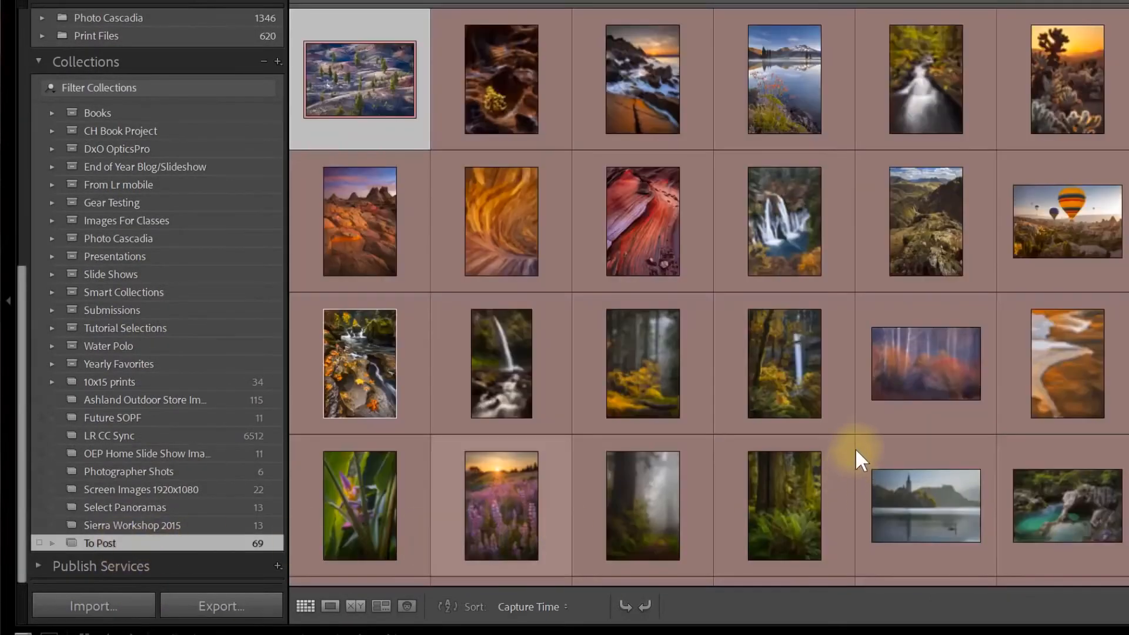
scroll(835, 426, down, 5)
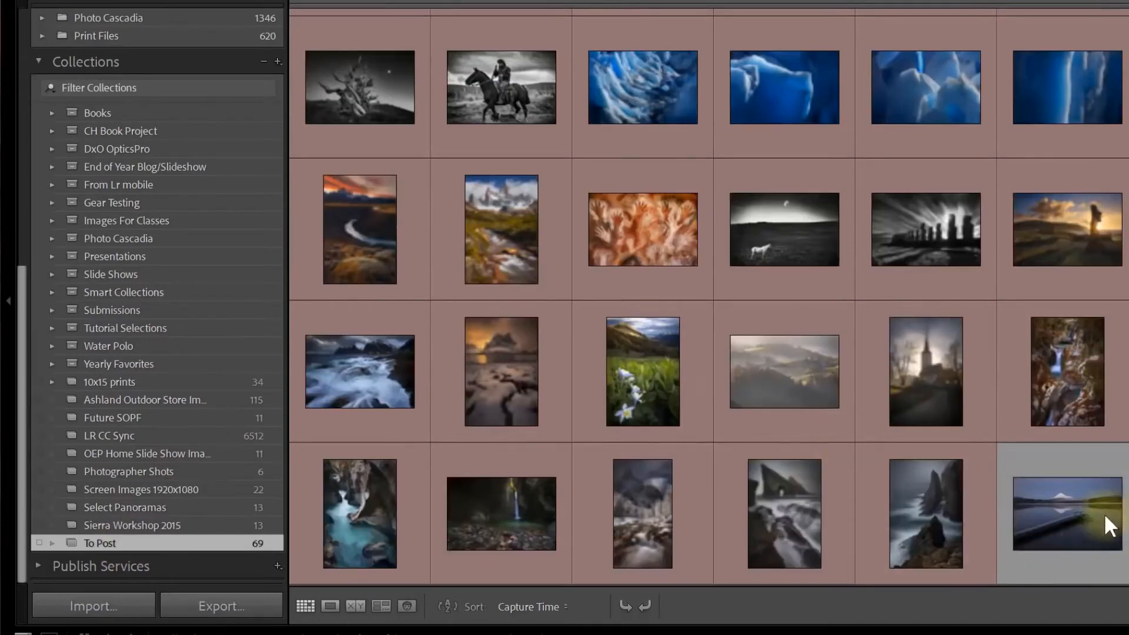
scroll(203, 449, up, 10)
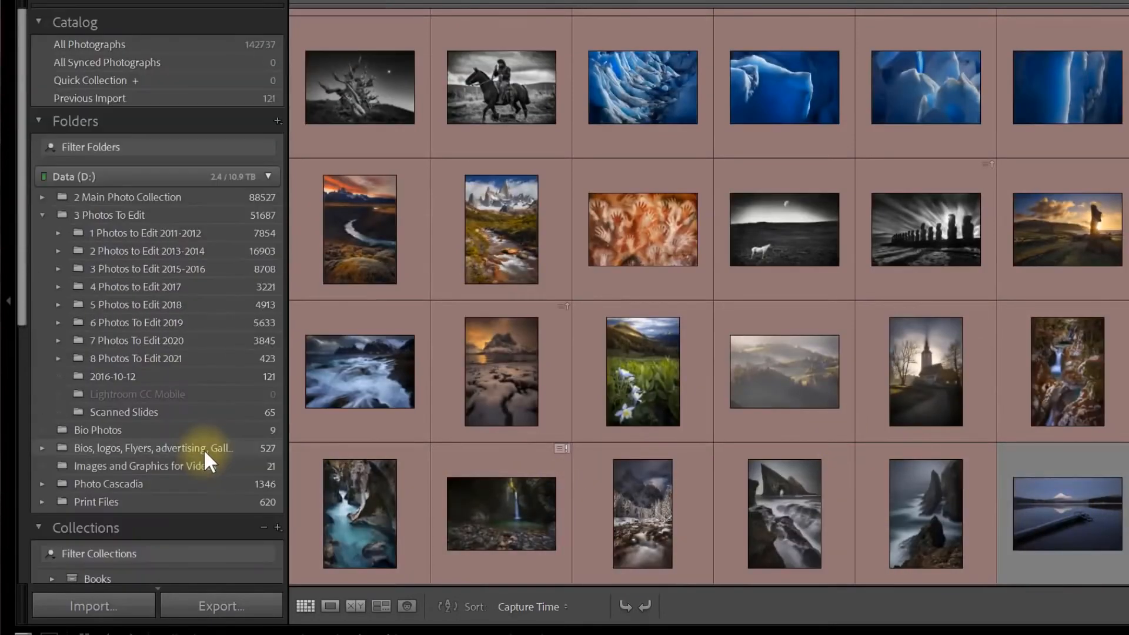
click(139, 360)
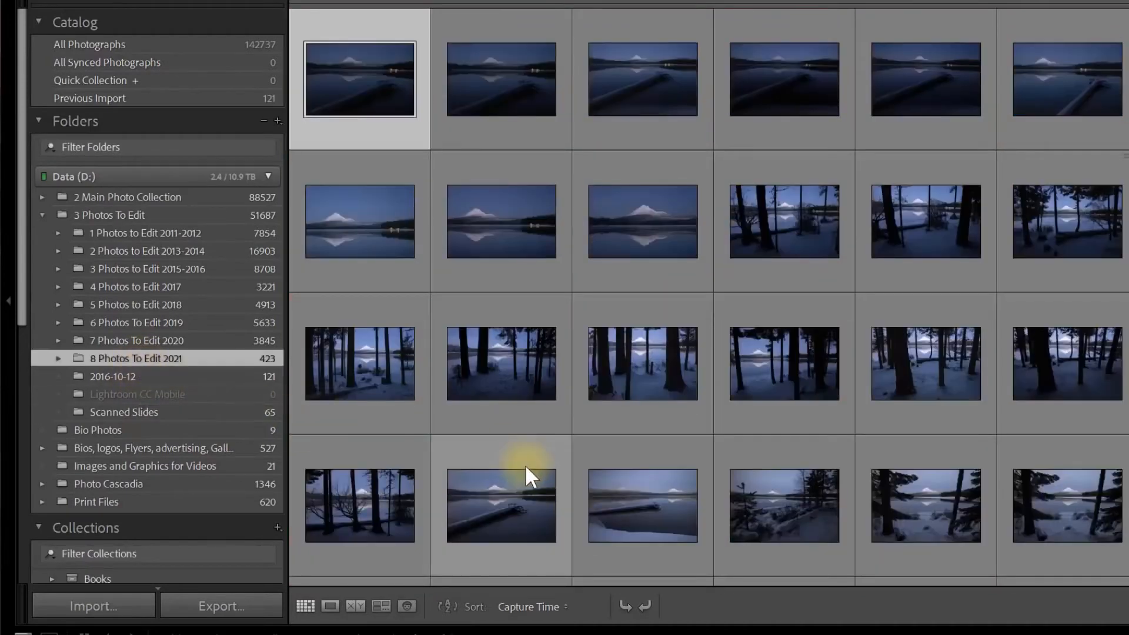
Add the dock and lake photo in To Post to the LR CC Sync collection, and remove it from the To Post collection
scroll(170, 388, down, 10)
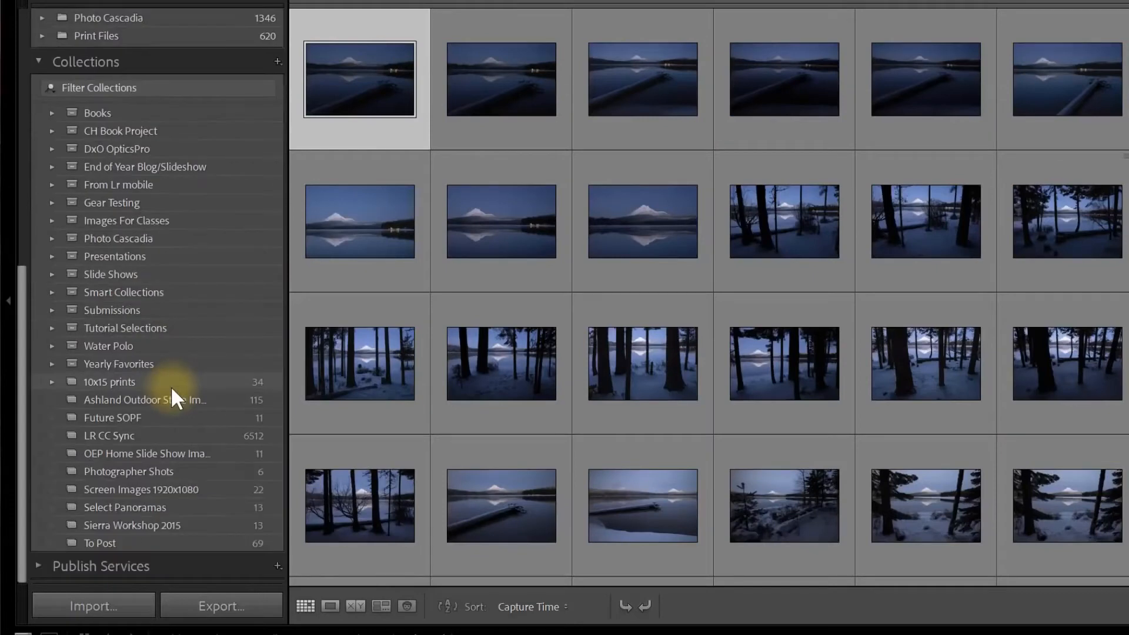
click(133, 542)
scroll(787, 399, down, 5)
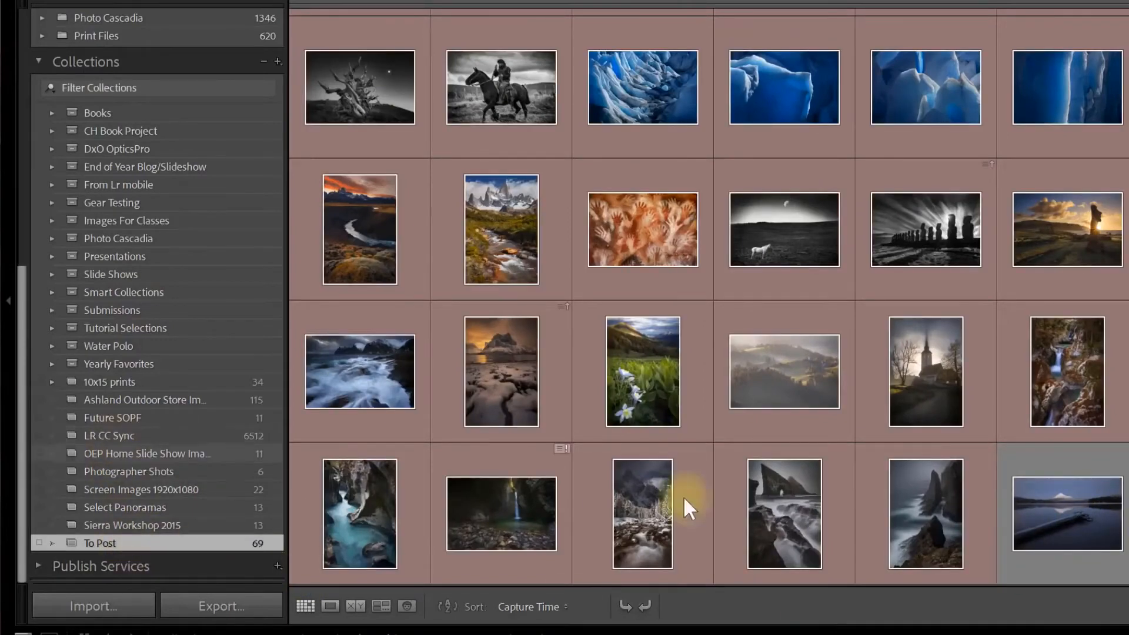
drag(1084, 510, 130, 442)
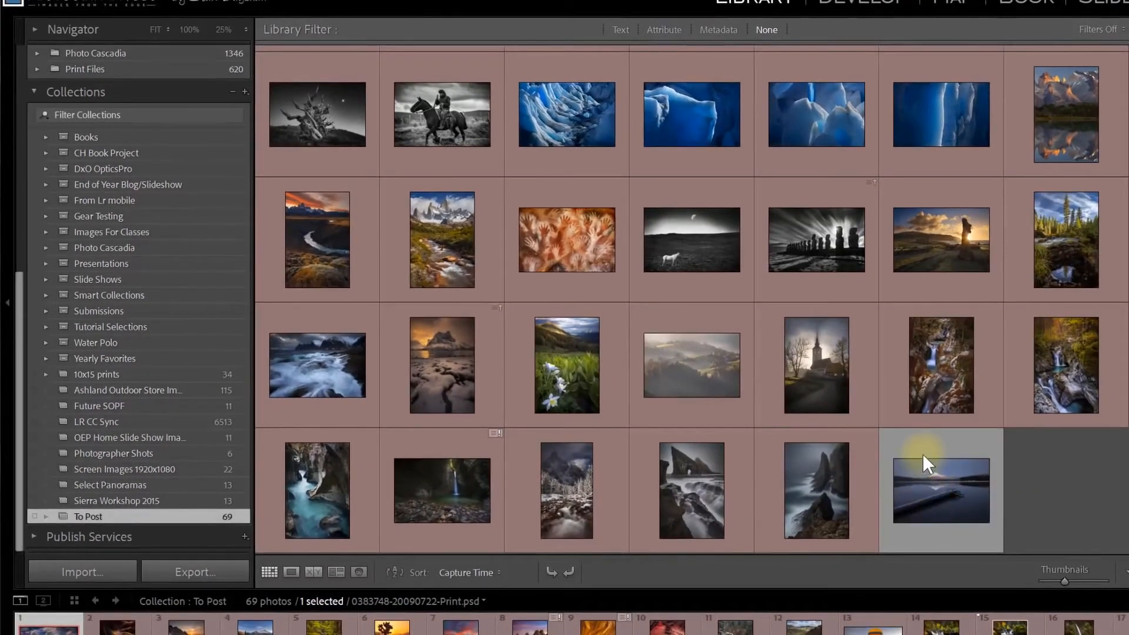
right_click(923, 451)
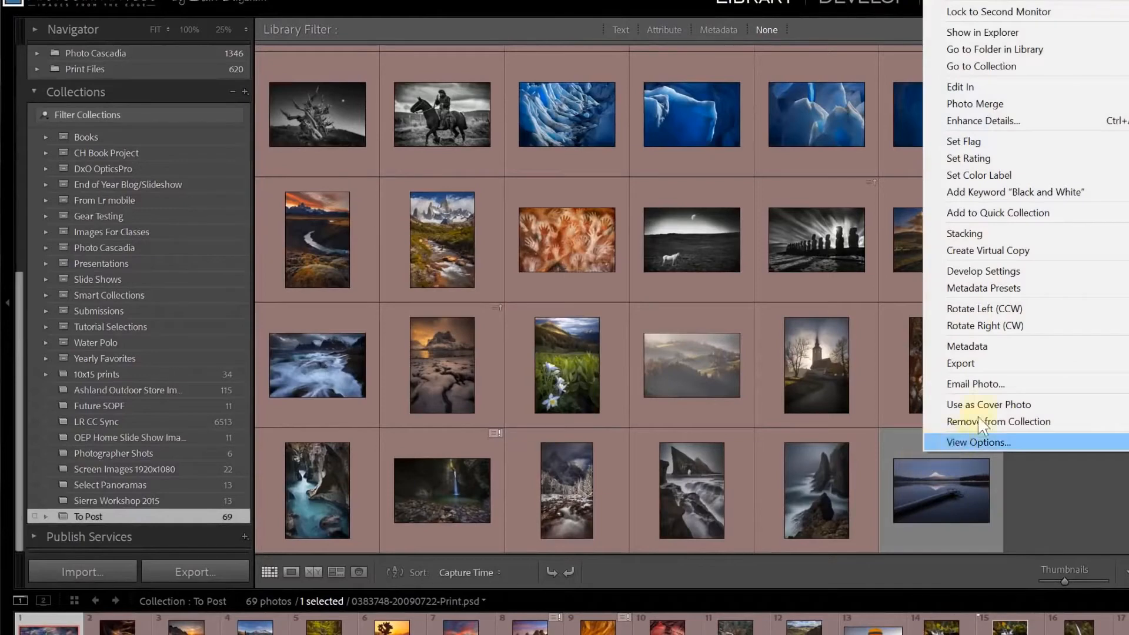
click(979, 421)
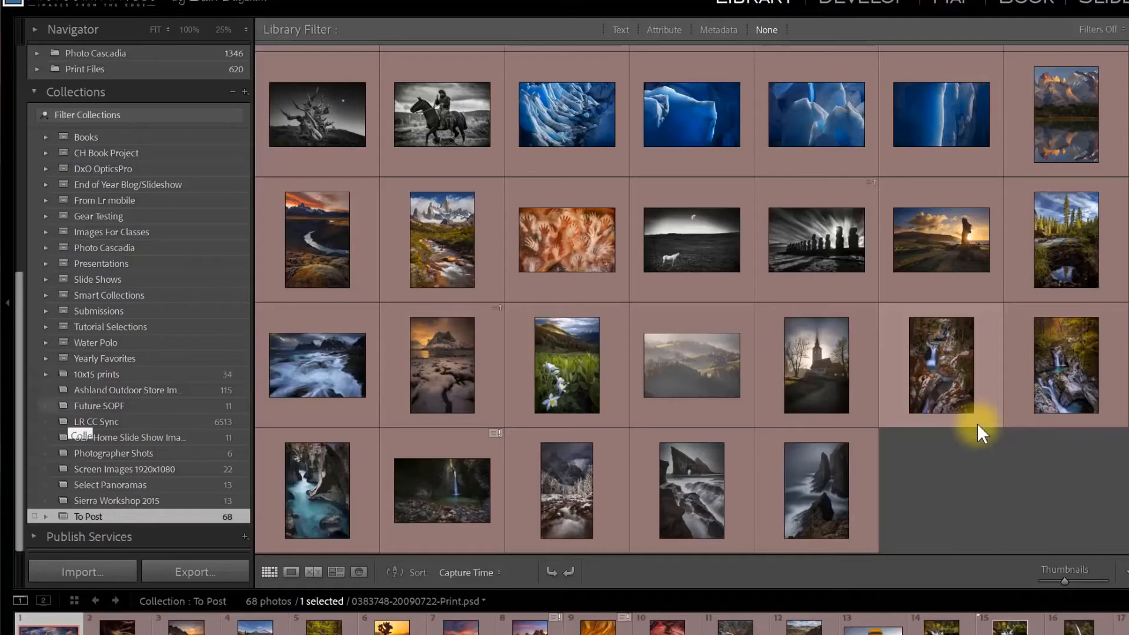
Review the collection creation options, and expand the Submissions collection set to browse the collections inside it
click(244, 91)
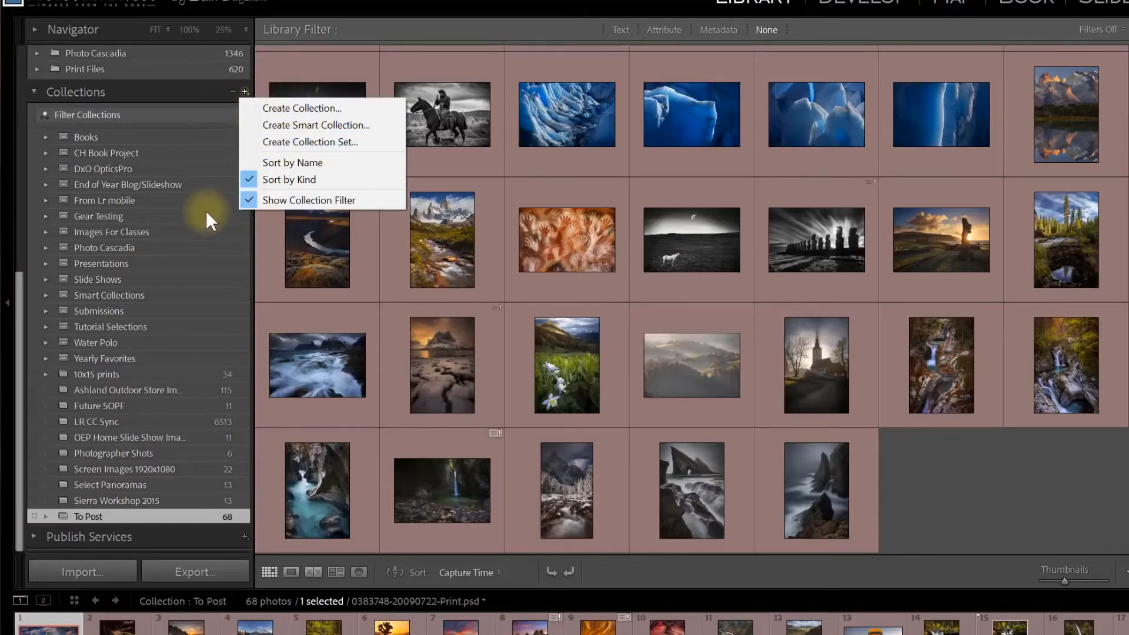
click(89, 521)
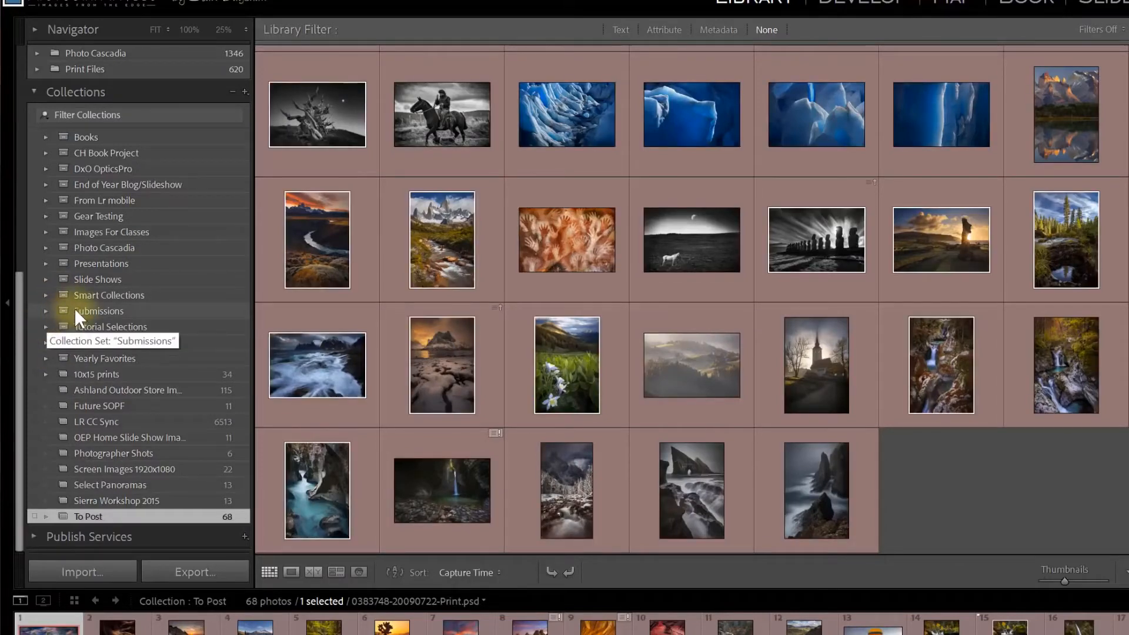
click(45, 311)
scroll(72, 320, down, 5)
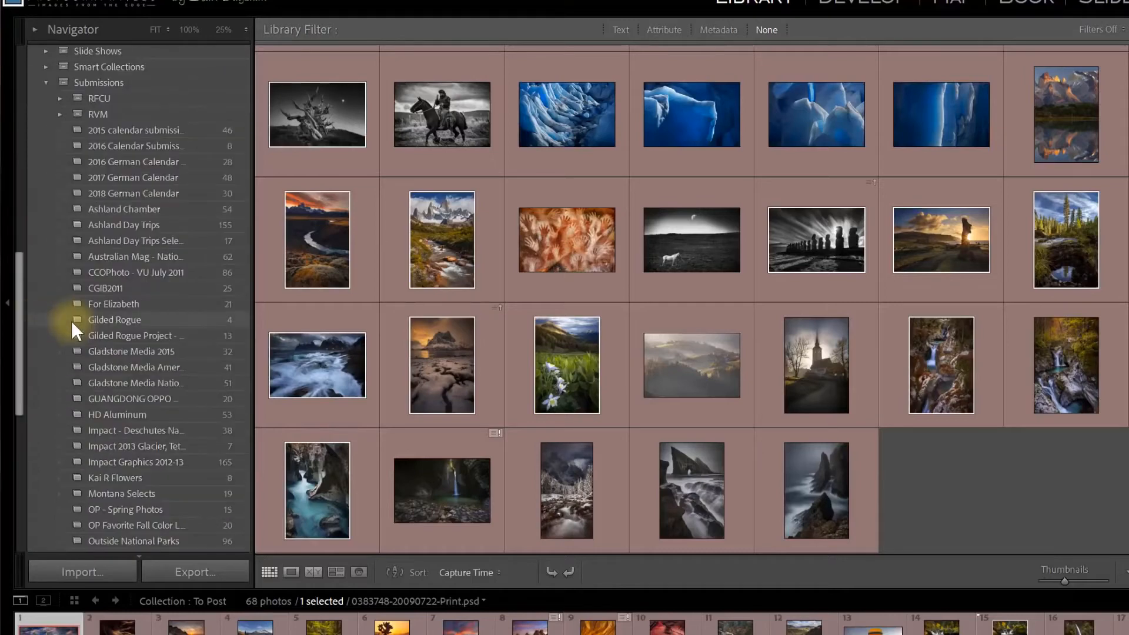
Look at the collections inside the RVM set, and collapse both RVM and the Submissions collection set
scroll(132, 407, up, 4)
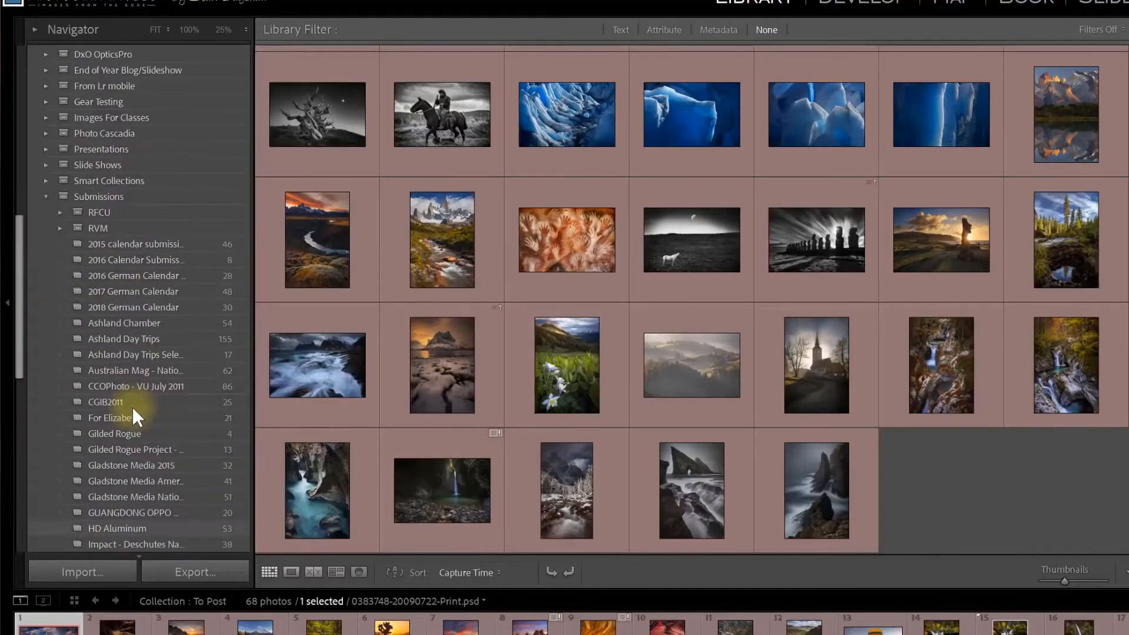
scroll(132, 407, up, 4)
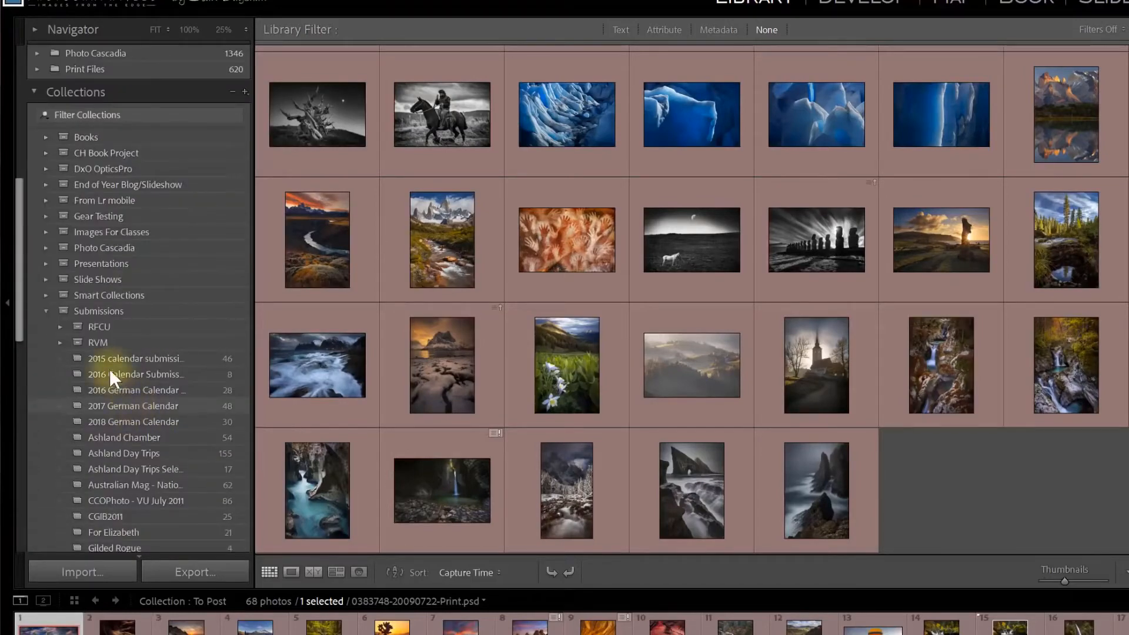
click(59, 342)
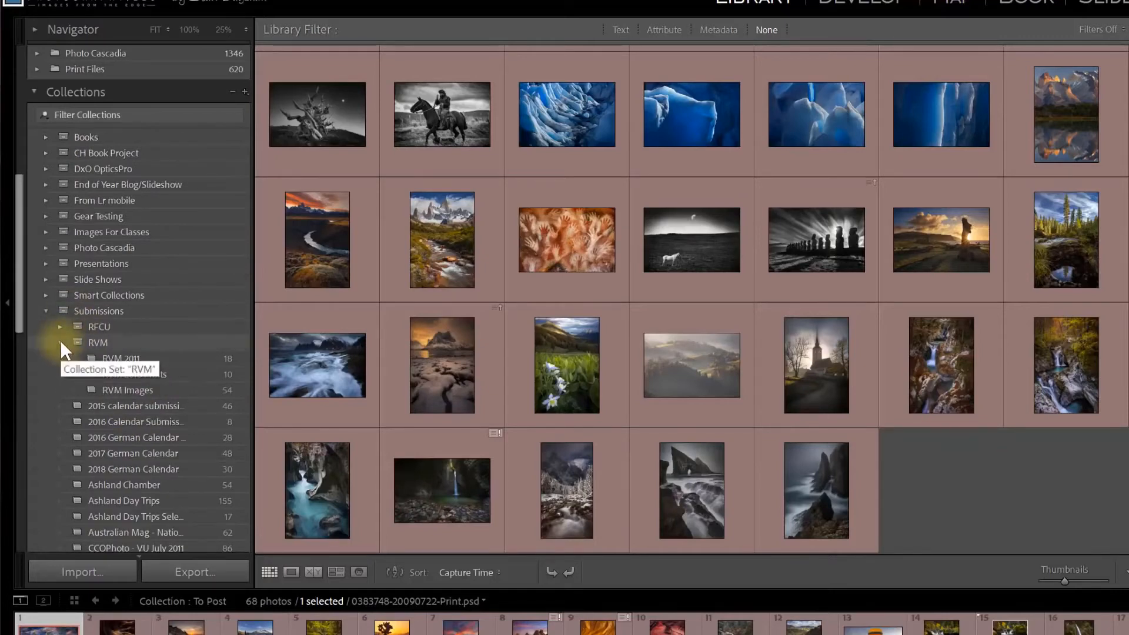
click(60, 341)
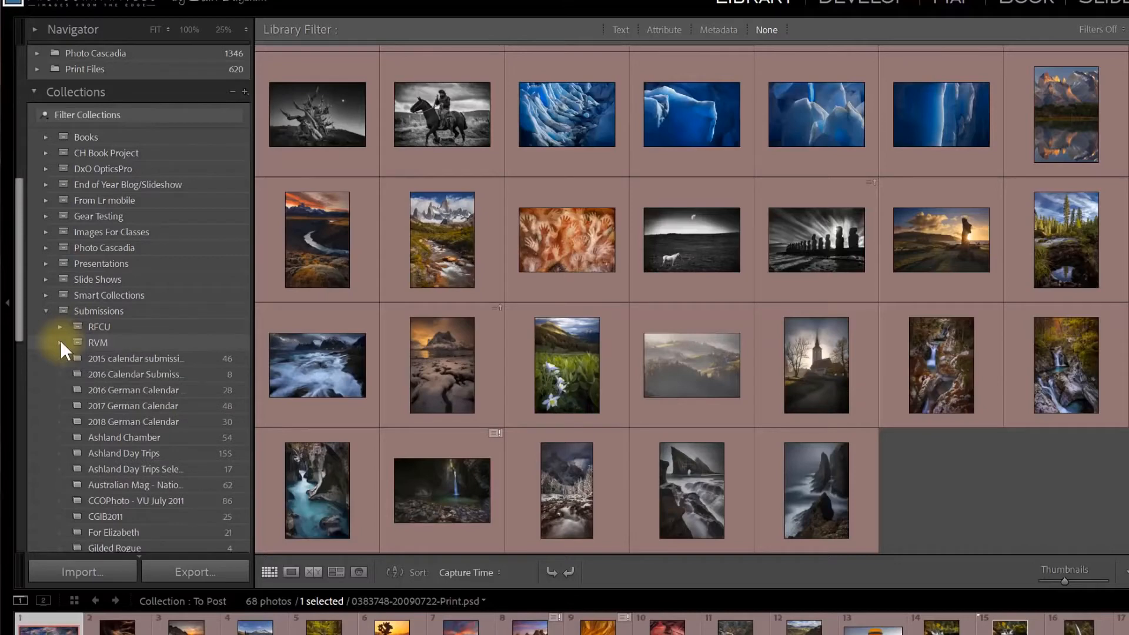
click(45, 312)
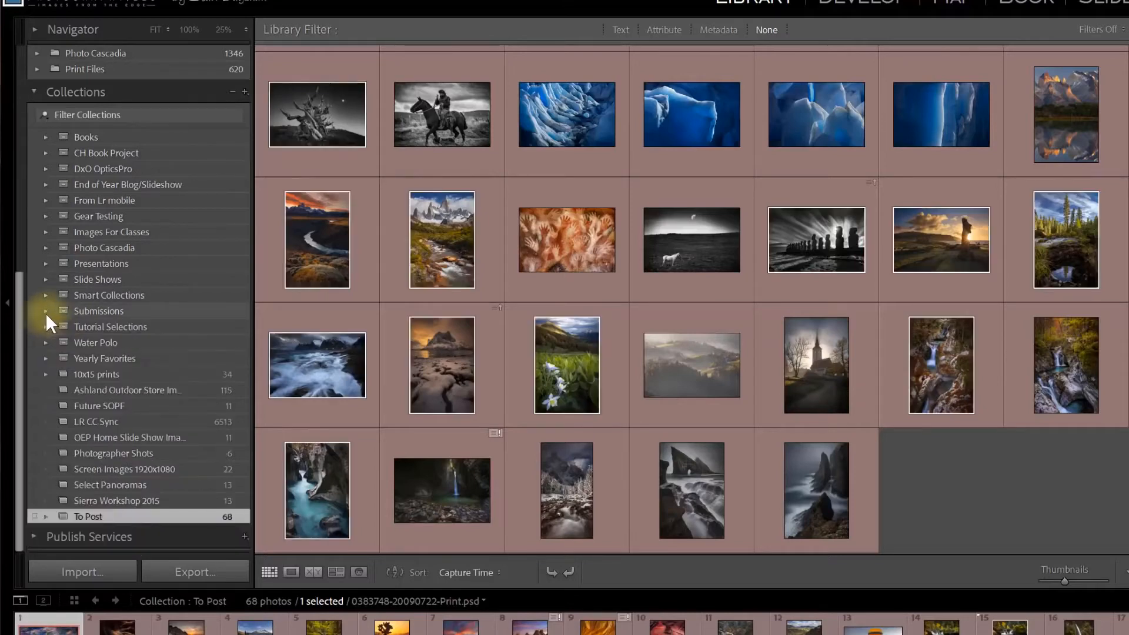
Review the settings for creating a new collection set, and cancel without creating one
click(244, 92)
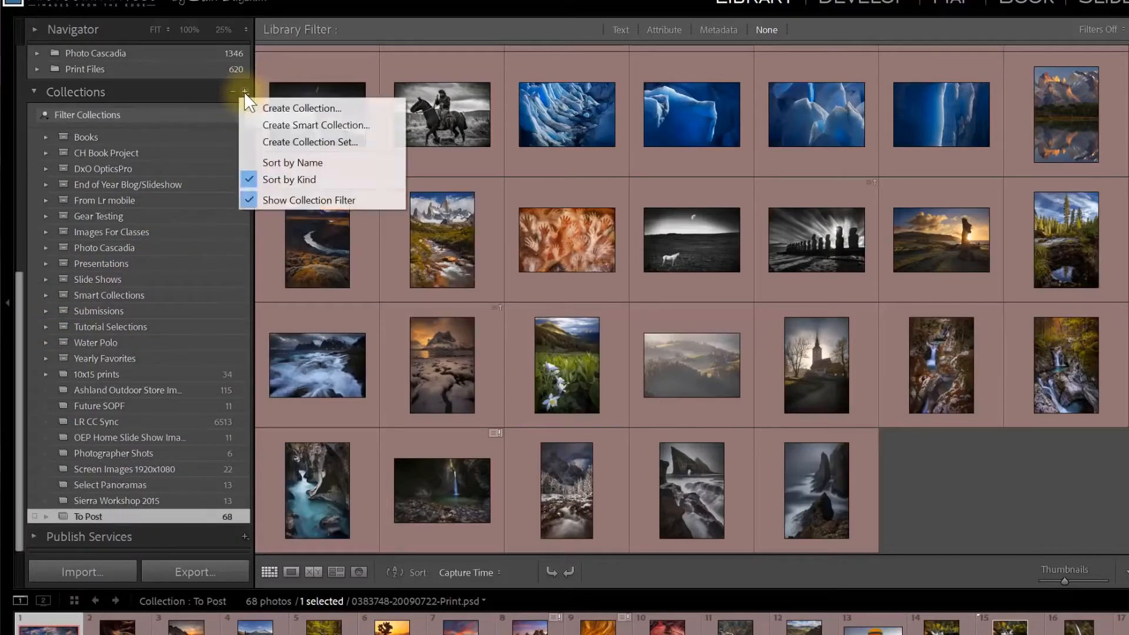
click(297, 141)
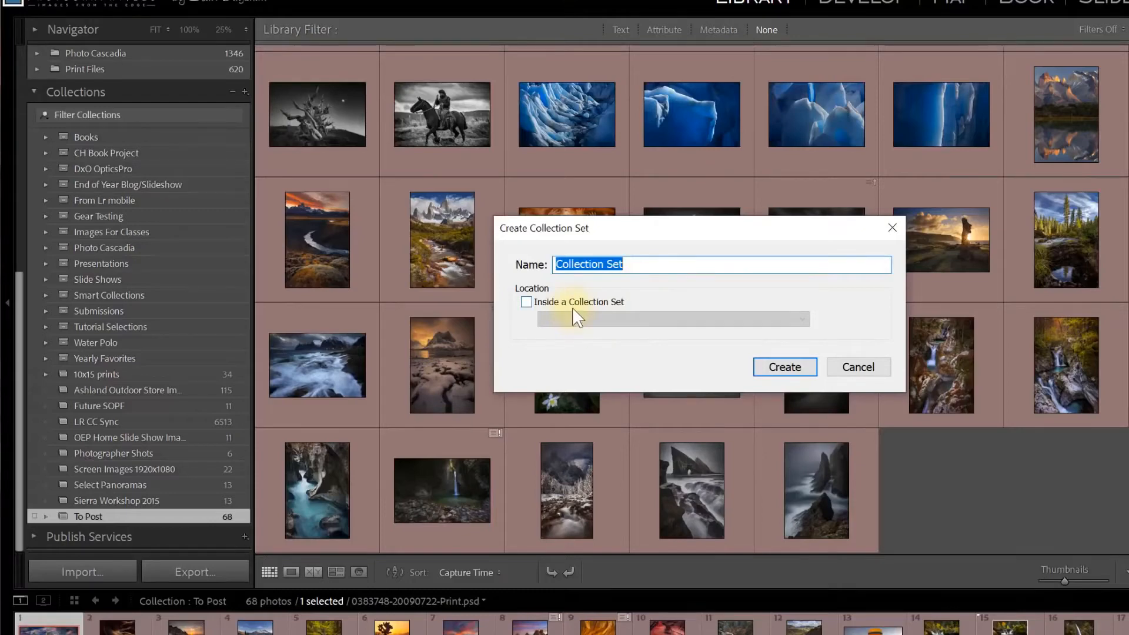
click(864, 368)
Review the settings for creating a collection, including which collection set to place it inside, and cancel without creating one
click(245, 92)
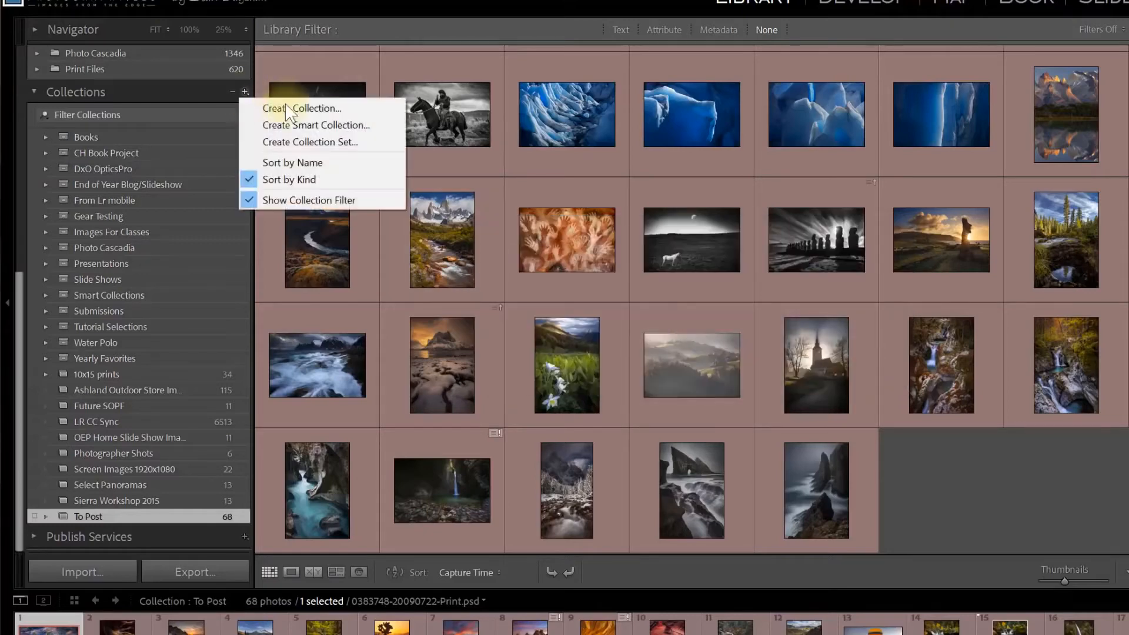
click(289, 109)
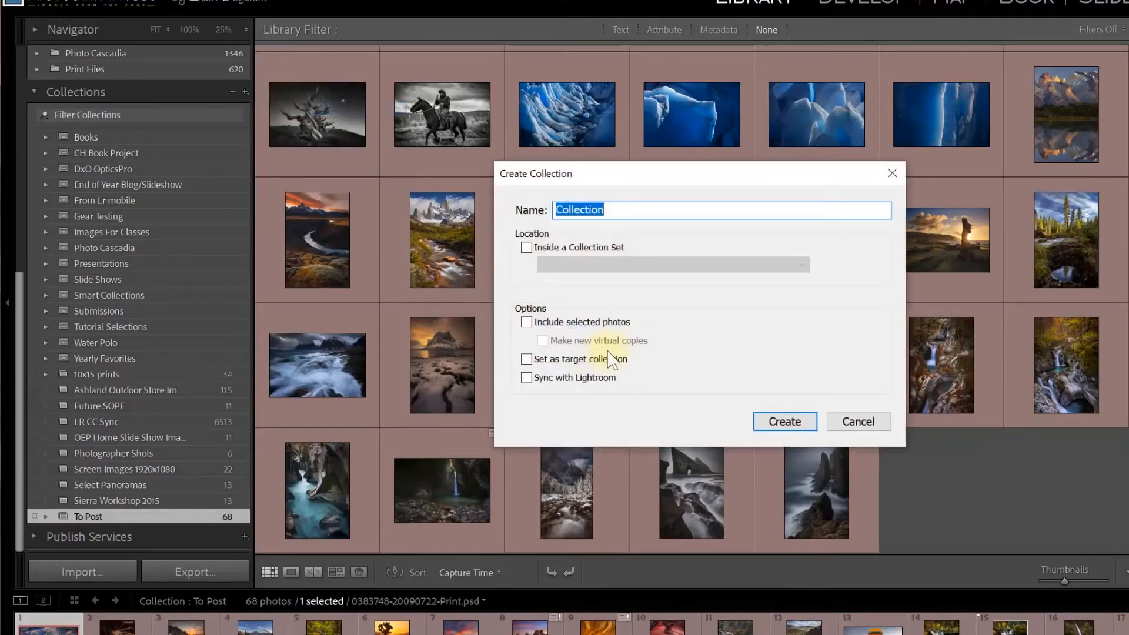
click(525, 247)
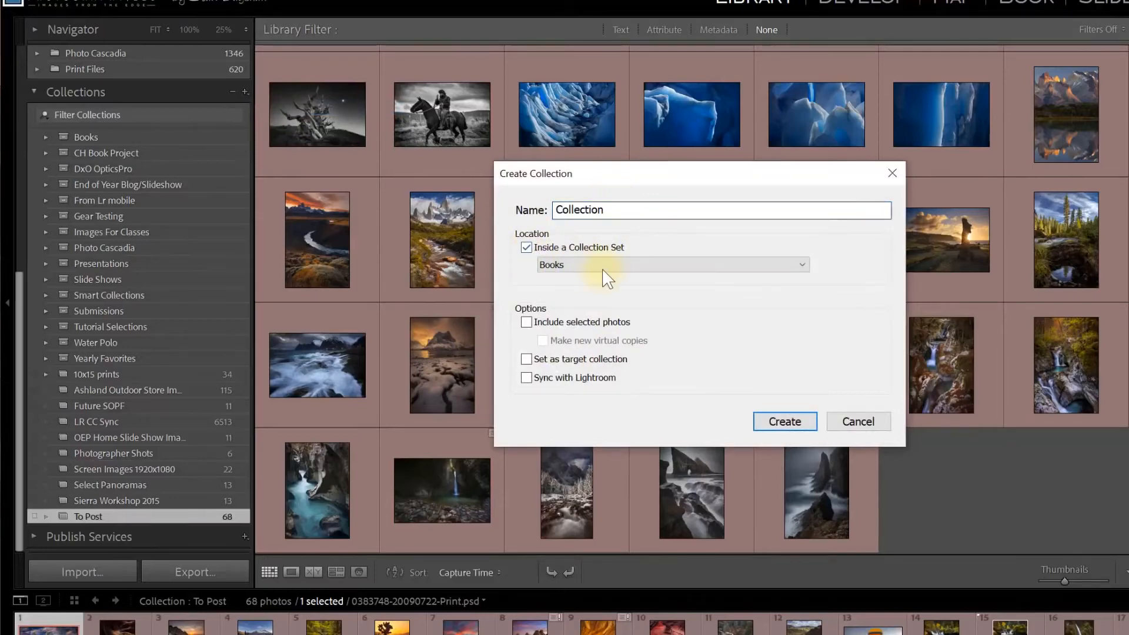
click(606, 270)
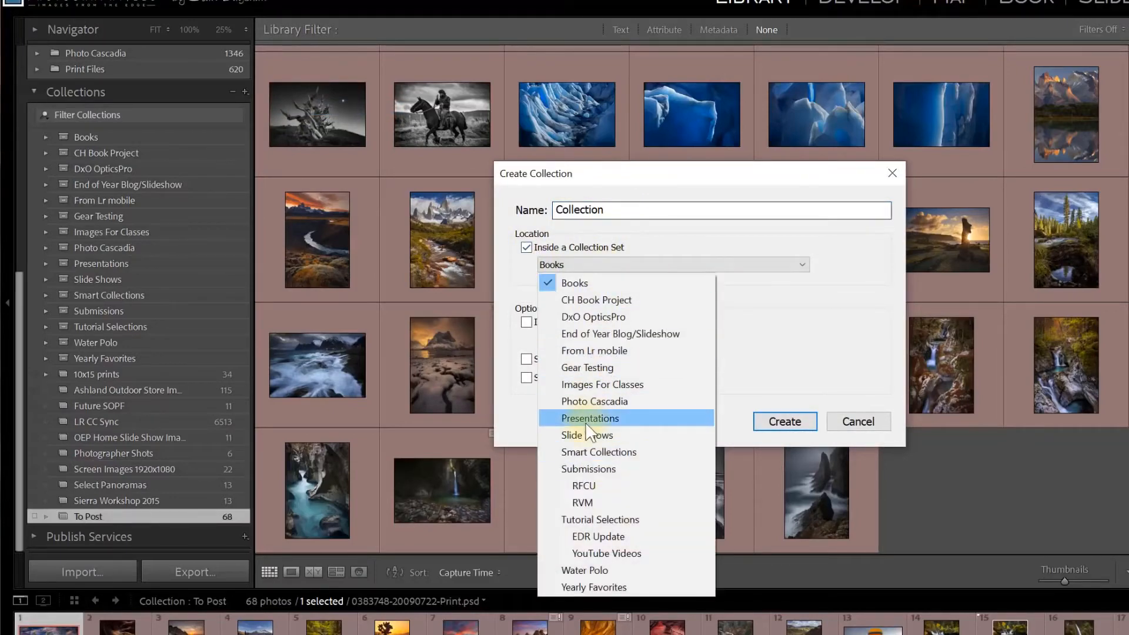
click(867, 294)
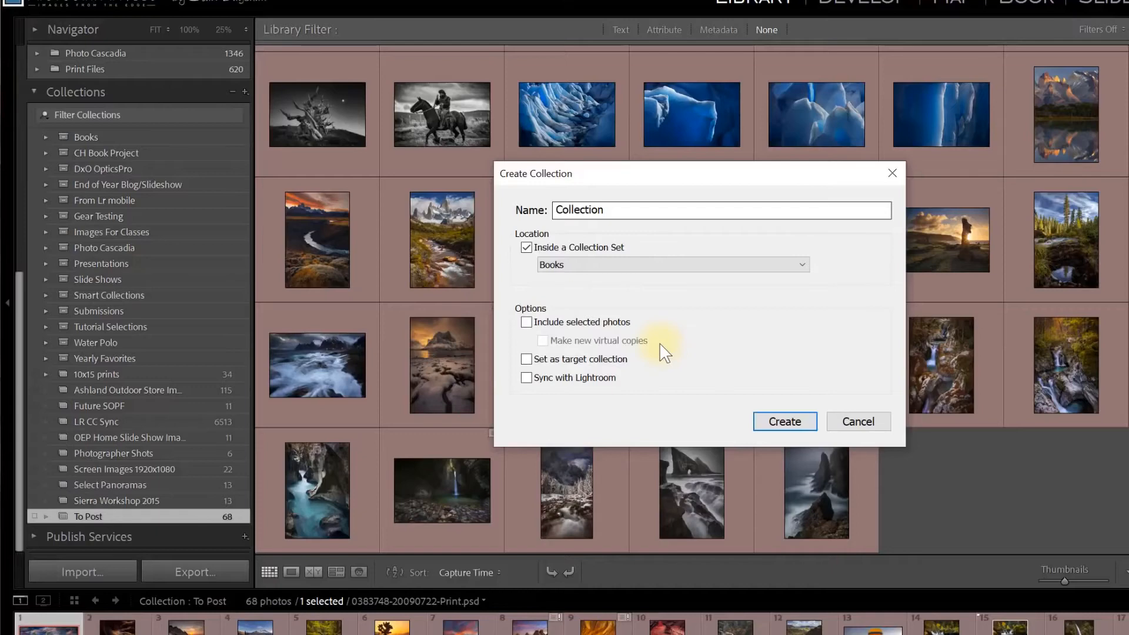
click(858, 423)
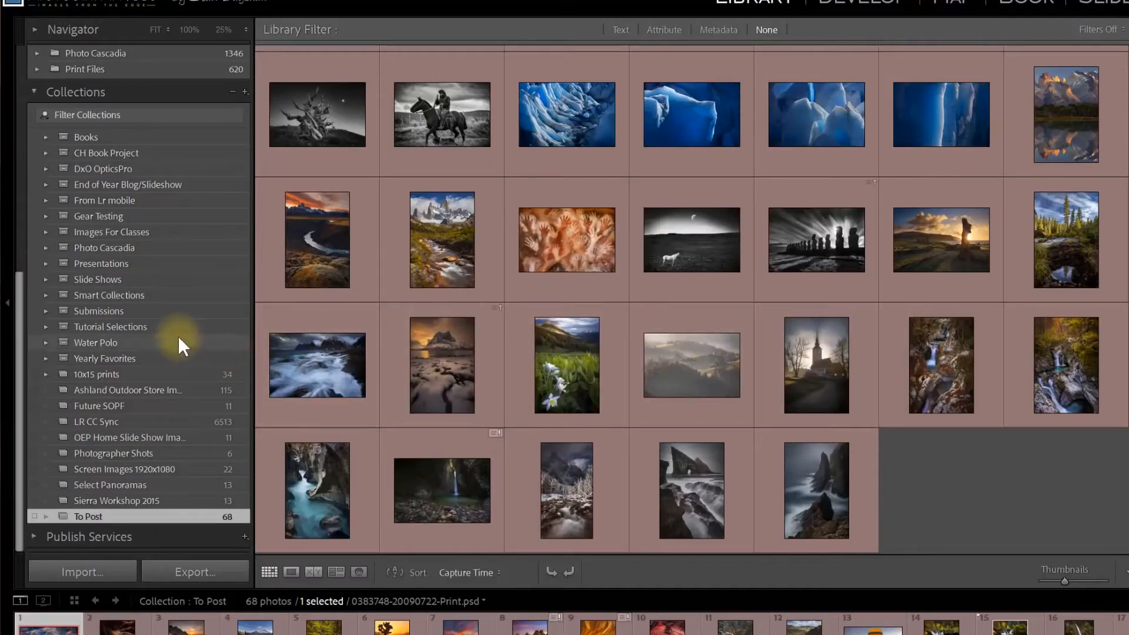
Expand the Smart Collections set, and view Past Month, Recently Modified, Panoramas and Colored Red or Yellow
click(245, 92)
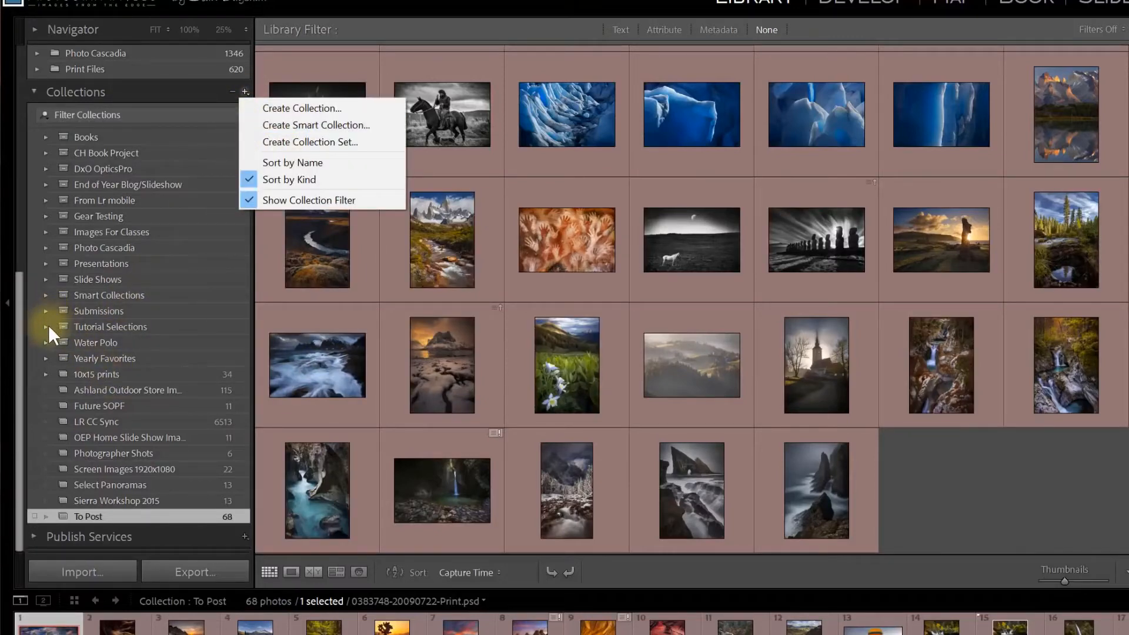
click(45, 295)
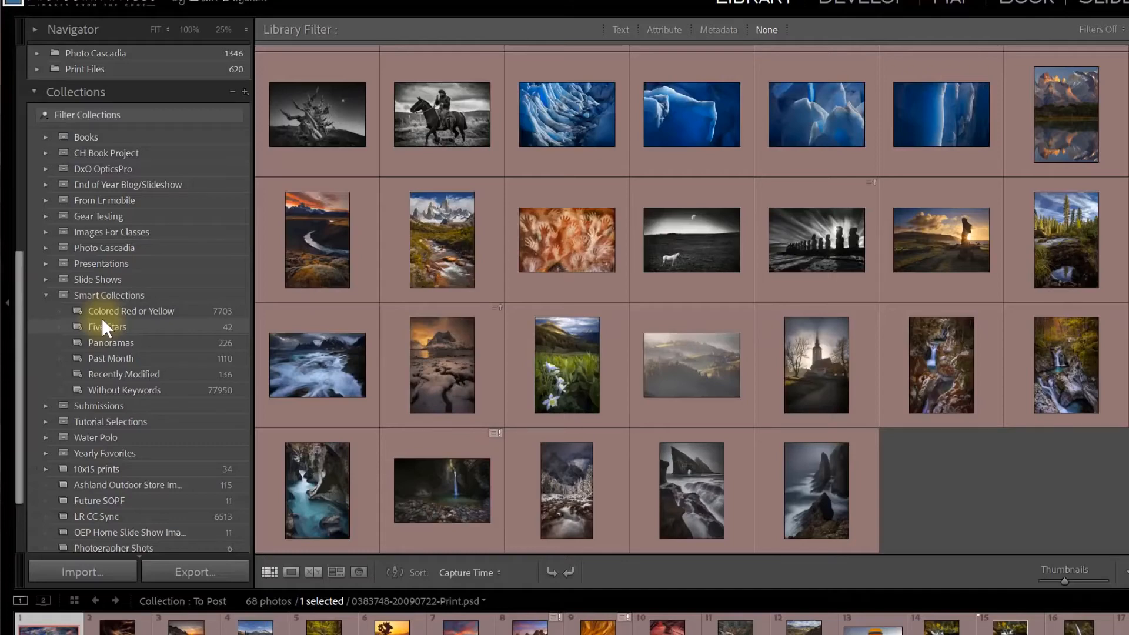
click(114, 359)
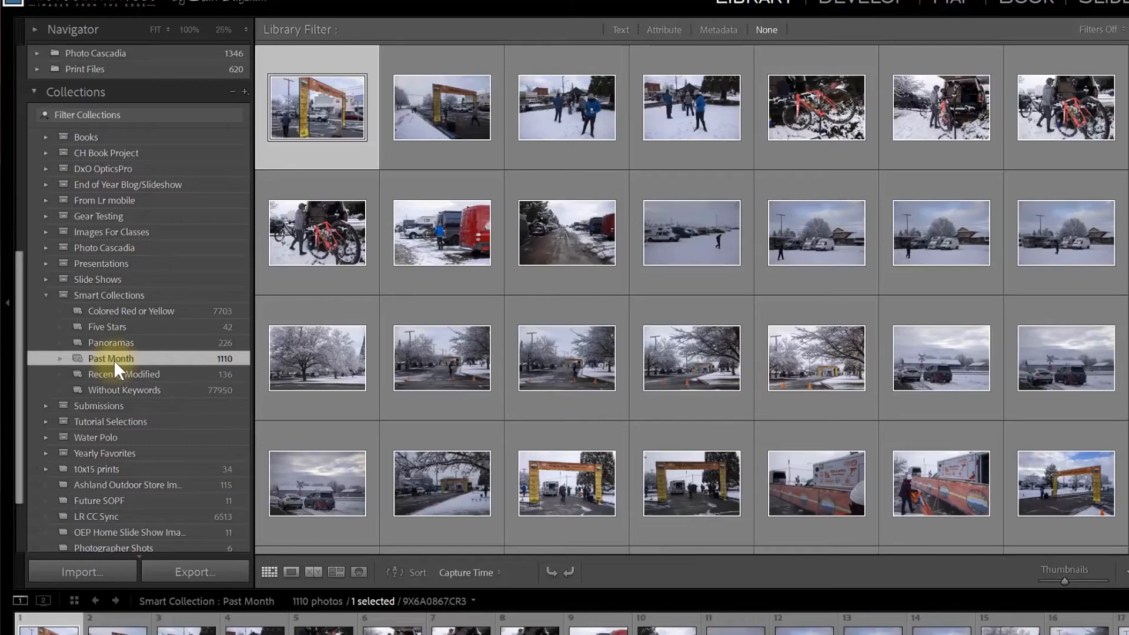
click(199, 374)
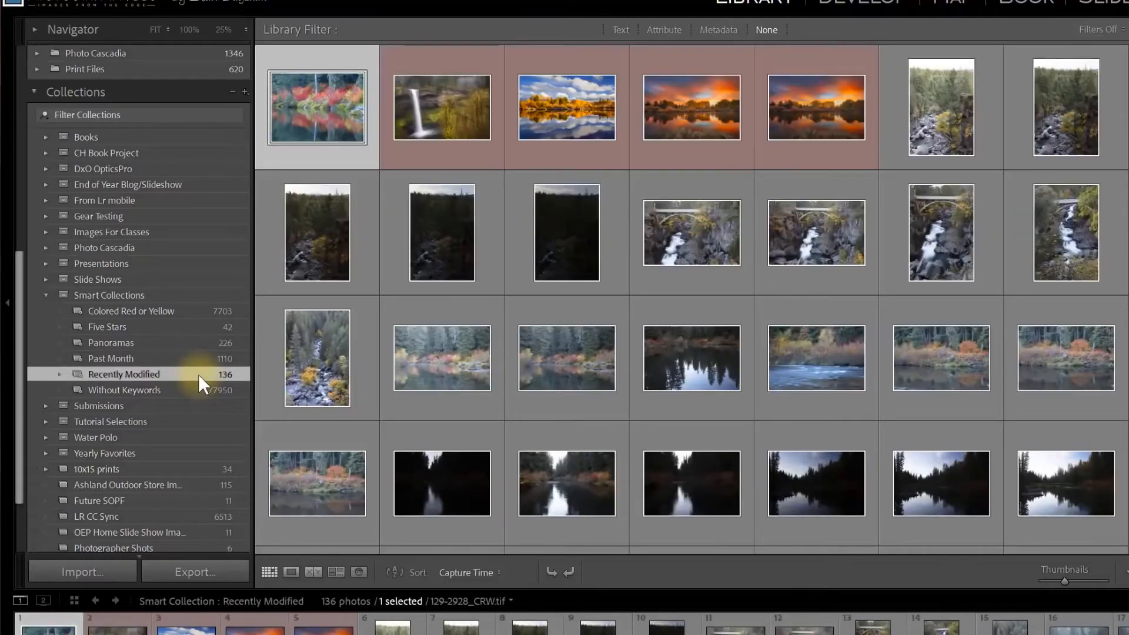
click(196, 342)
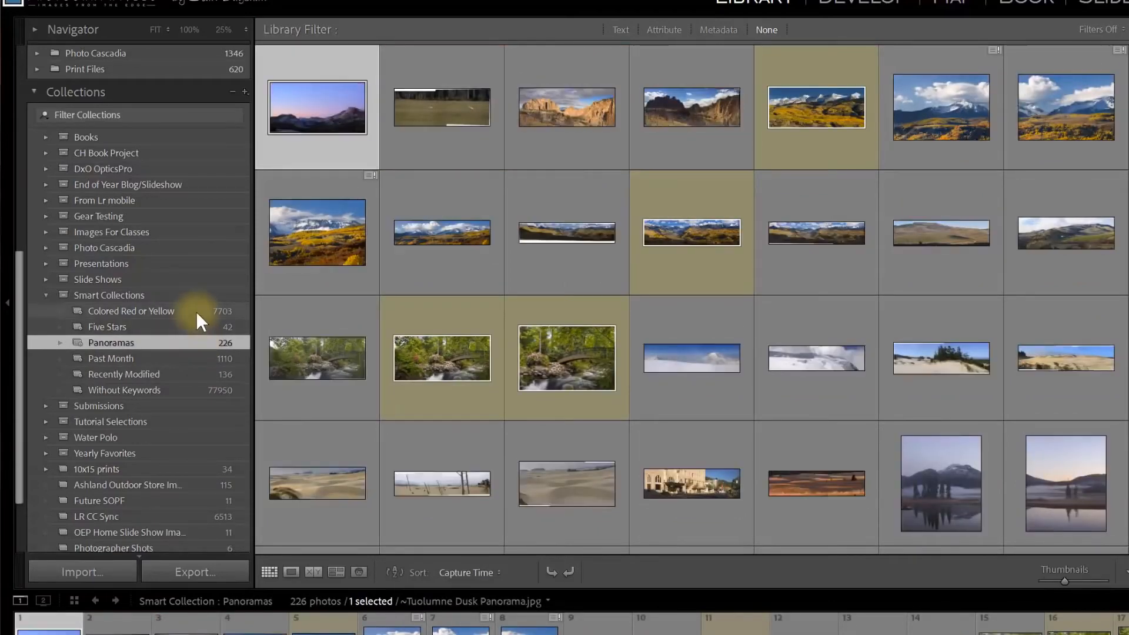
click(196, 311)
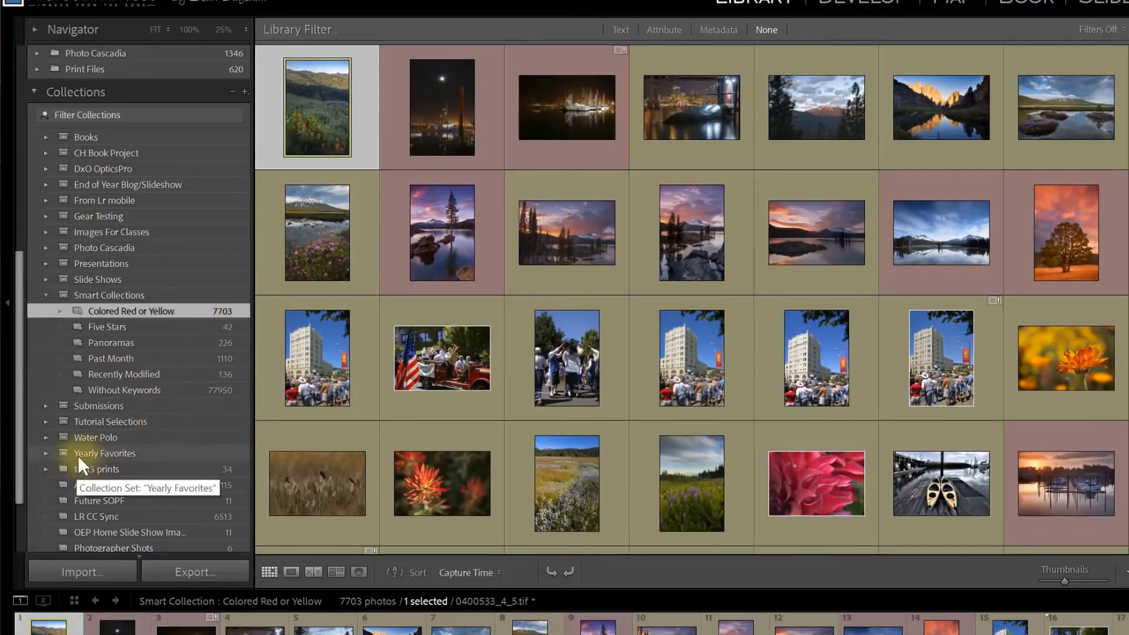
Expand the Yearly Favorites set, and browse the photos in the 2019 Favorites smart collection
click(46, 452)
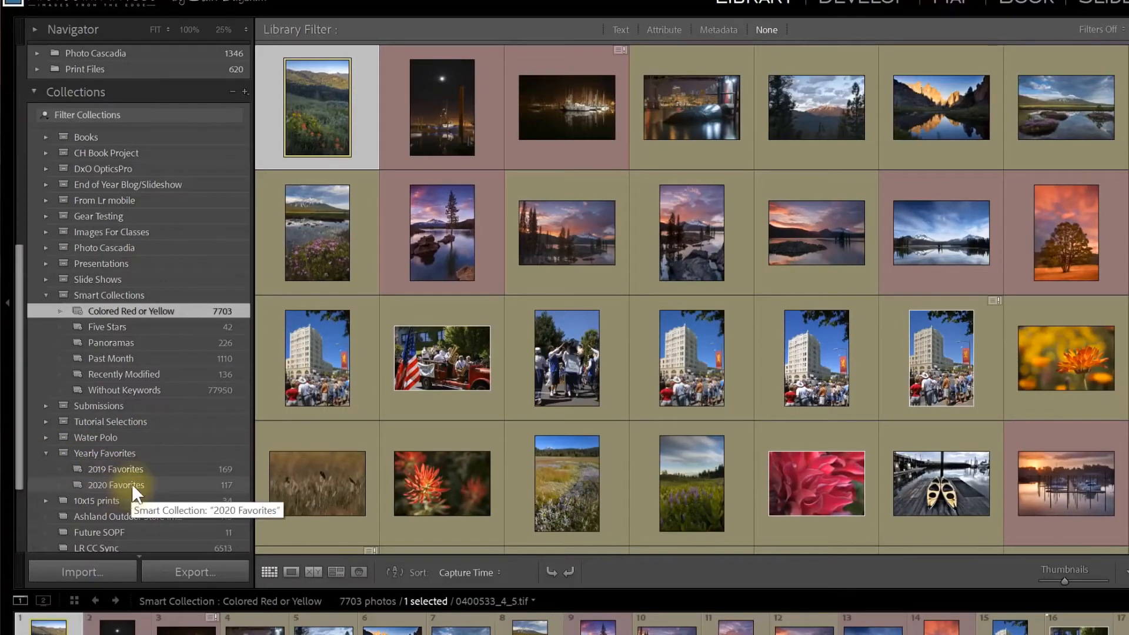
click(125, 468)
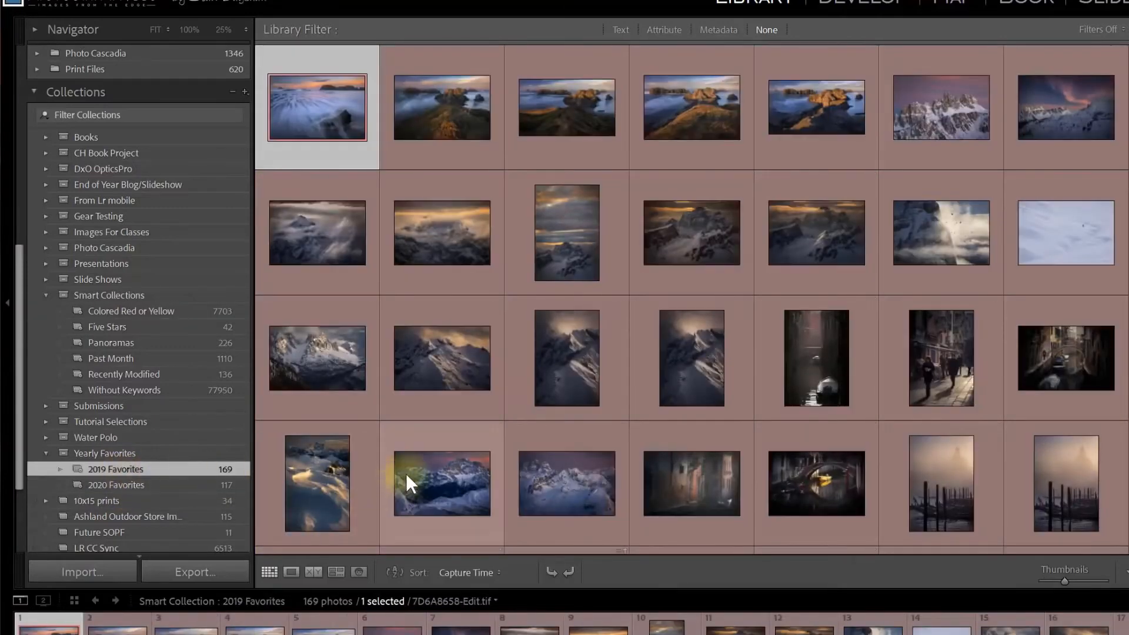
scroll(886, 428, down, 5)
scroll(886, 428, down, 5)
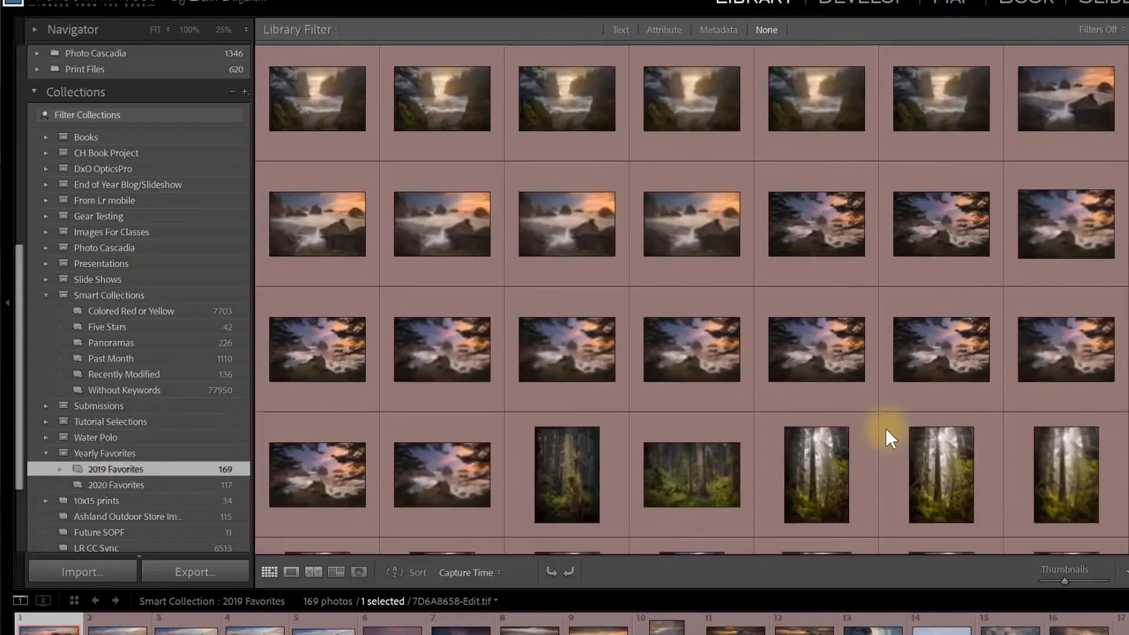
scroll(885, 428, up, 10)
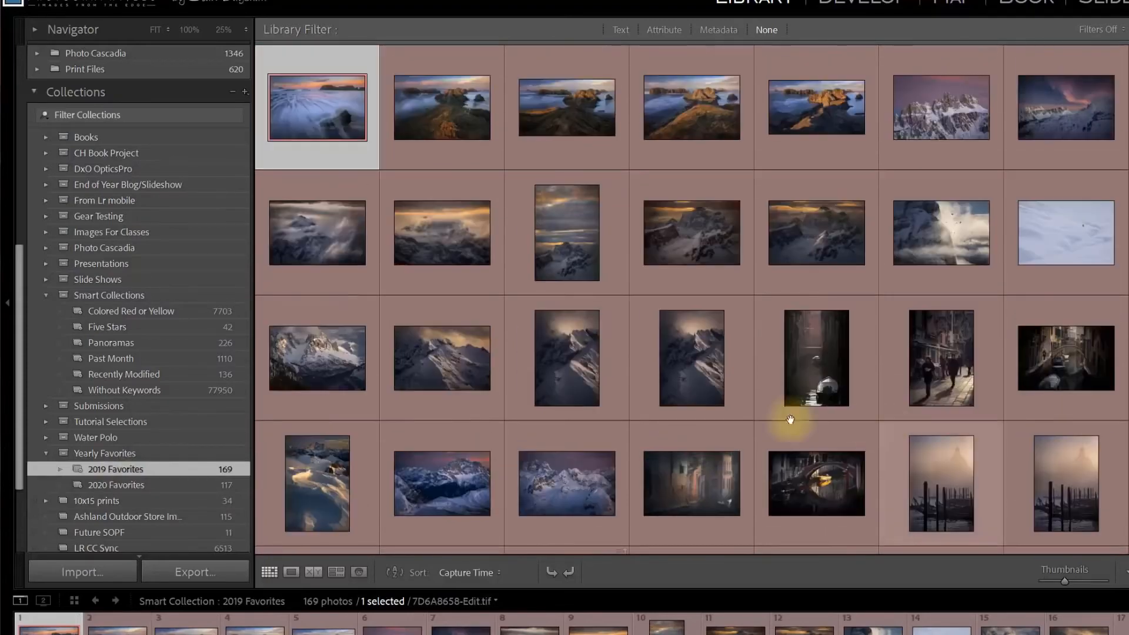
Start a smart collection inside Yearly Favorites, with its first rule set to Capture Date is in the range
click(245, 91)
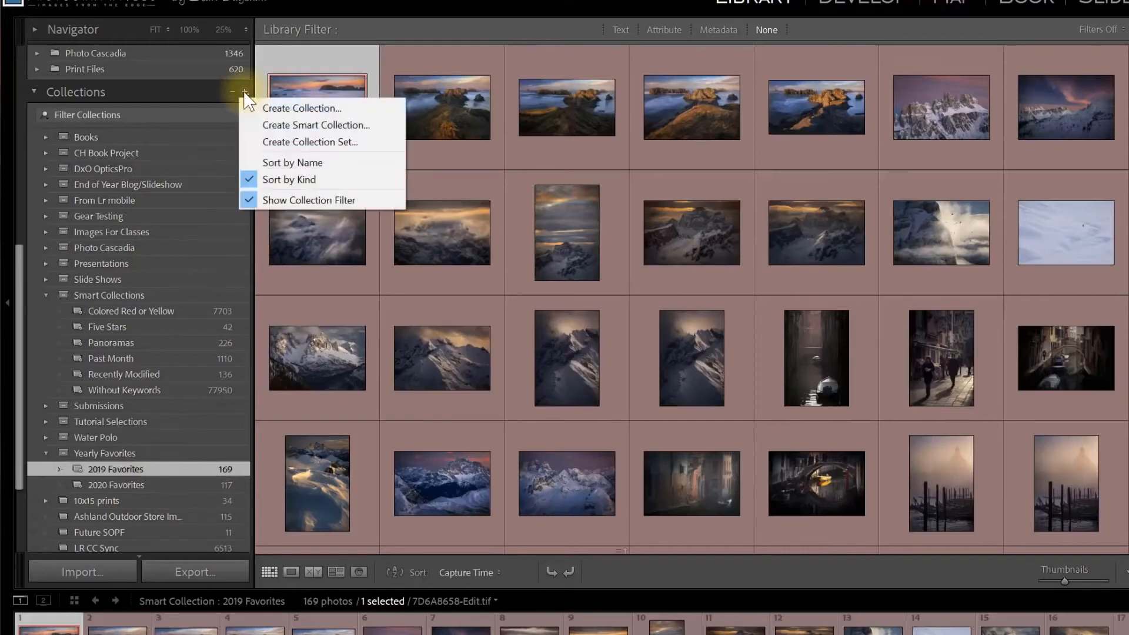
click(282, 125)
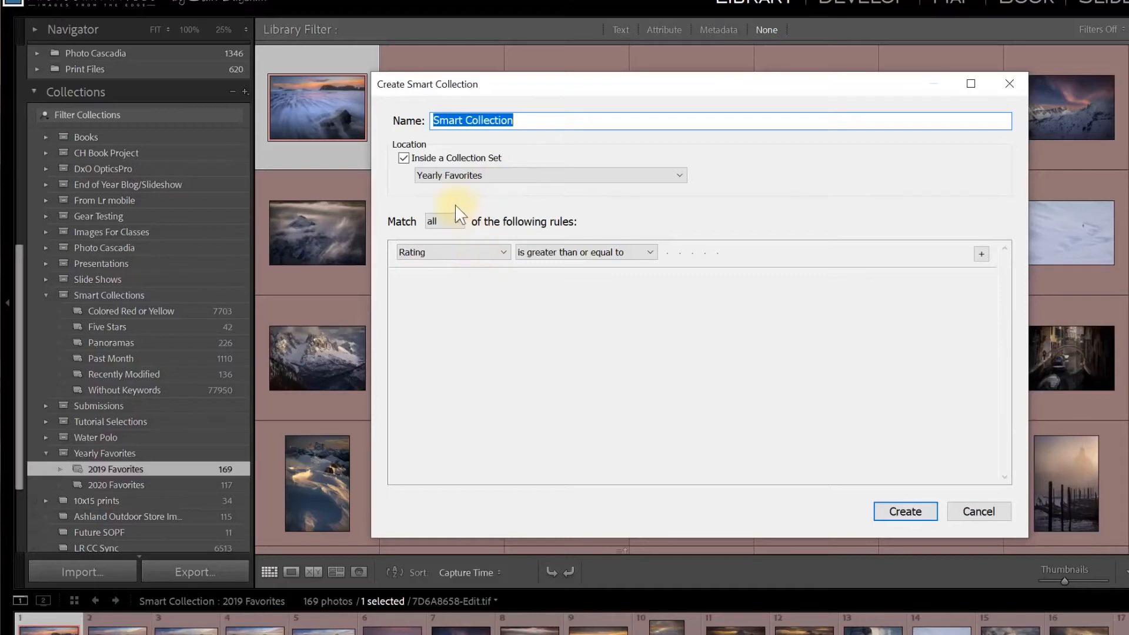
click(473, 258)
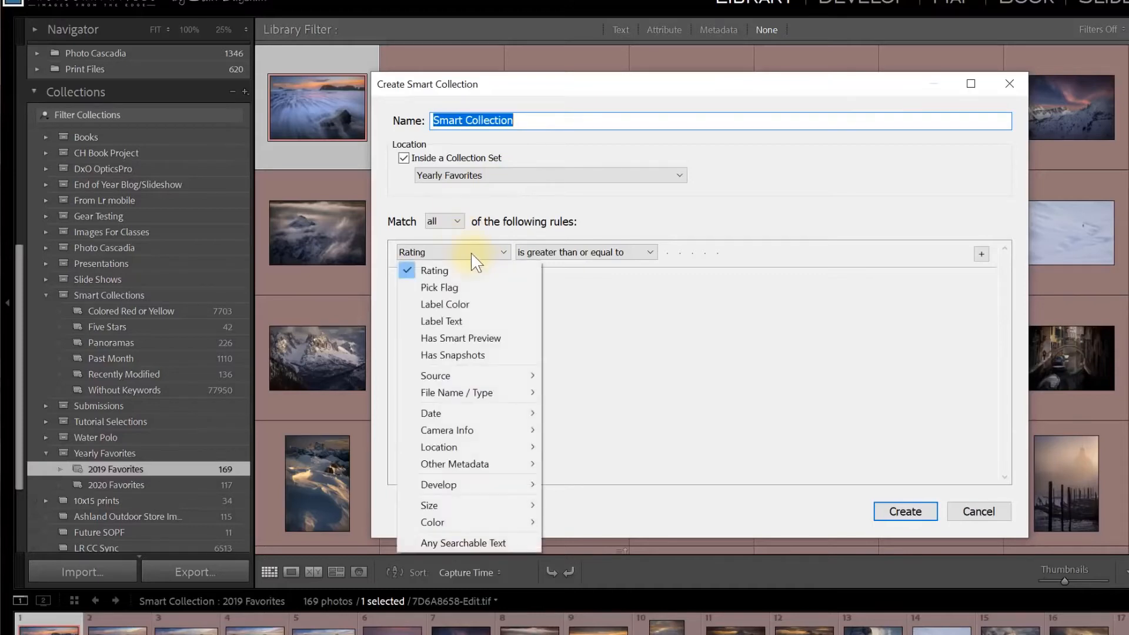
mouse_move(442, 415)
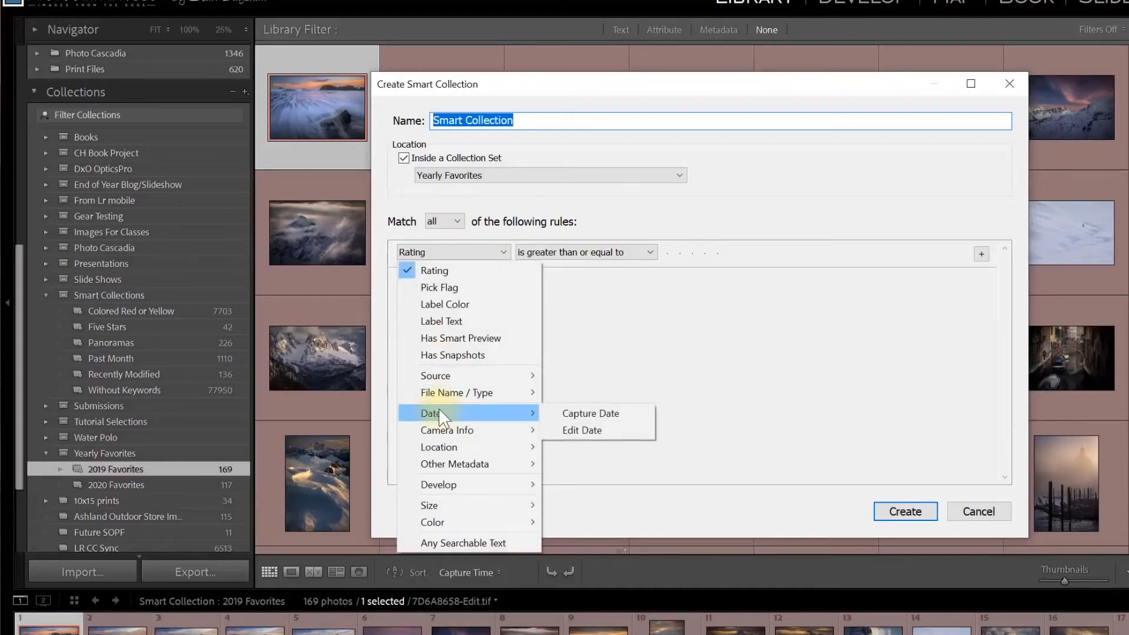
click(573, 414)
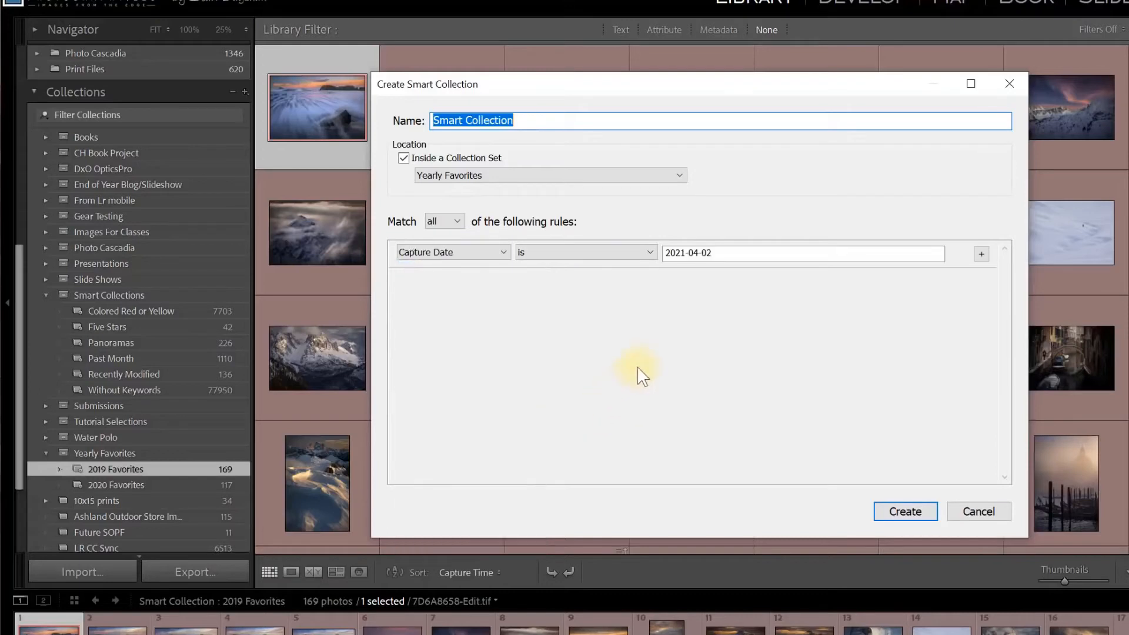
click(647, 253)
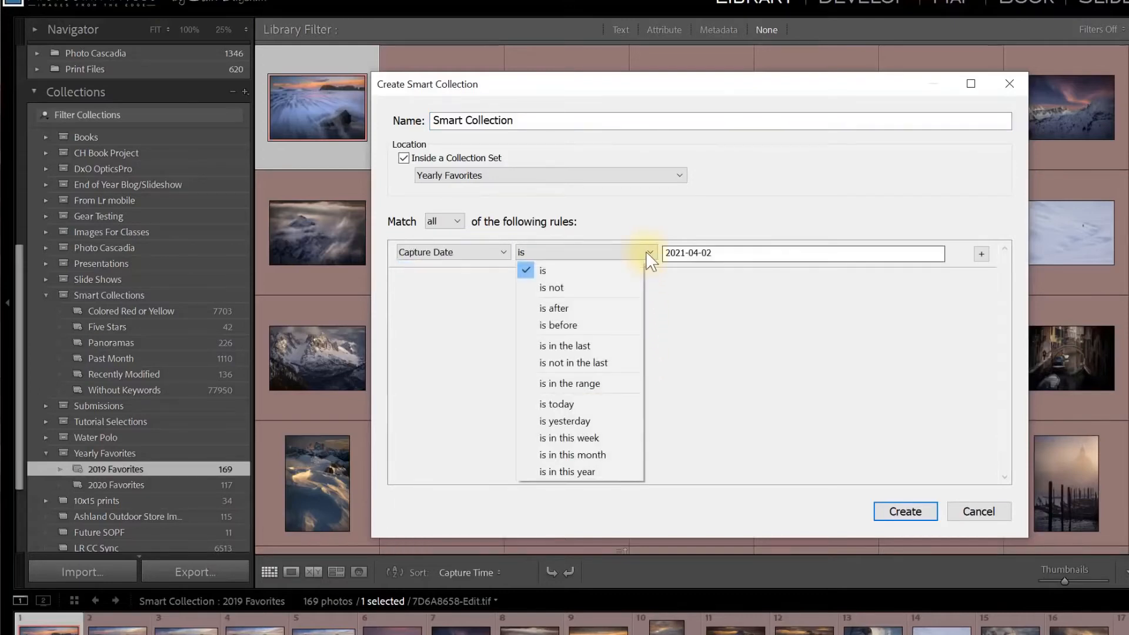
click(569, 383)
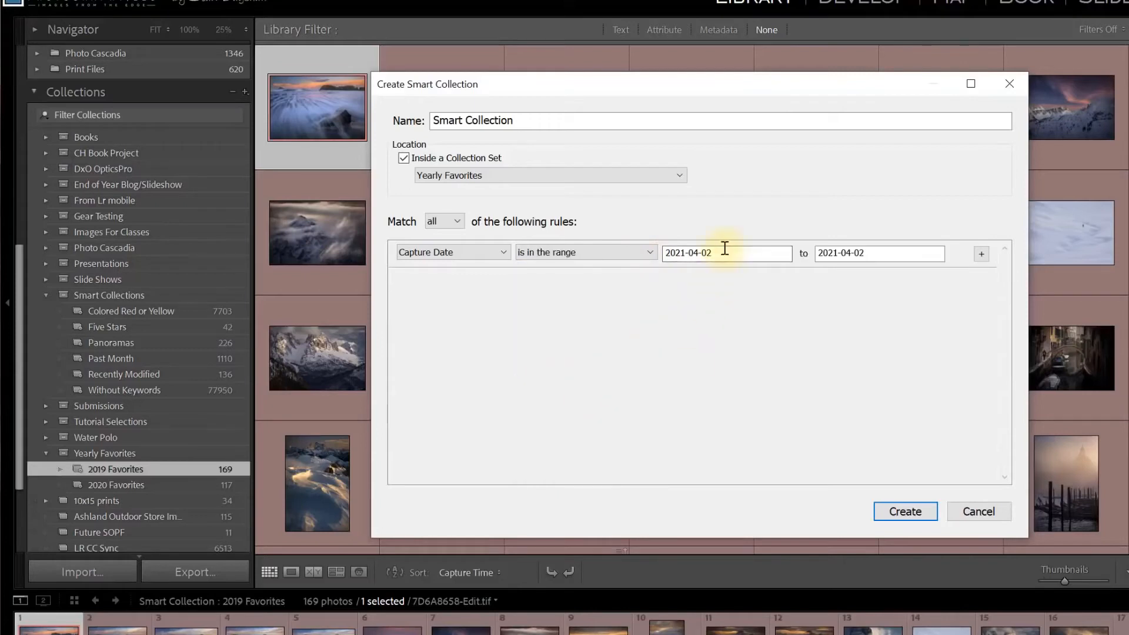
Set the start of the capture date range to 2018-01-01
click(686, 254)
key(BackSpace)
key(BackSpace)
text(18)
click(697, 254)
key(BackSpace)
text(1)
click(711, 253)
key(BackSpace)
text(1)
Set the end of the capture date range to 2018-12-31
click(838, 253)
click(838, 253)
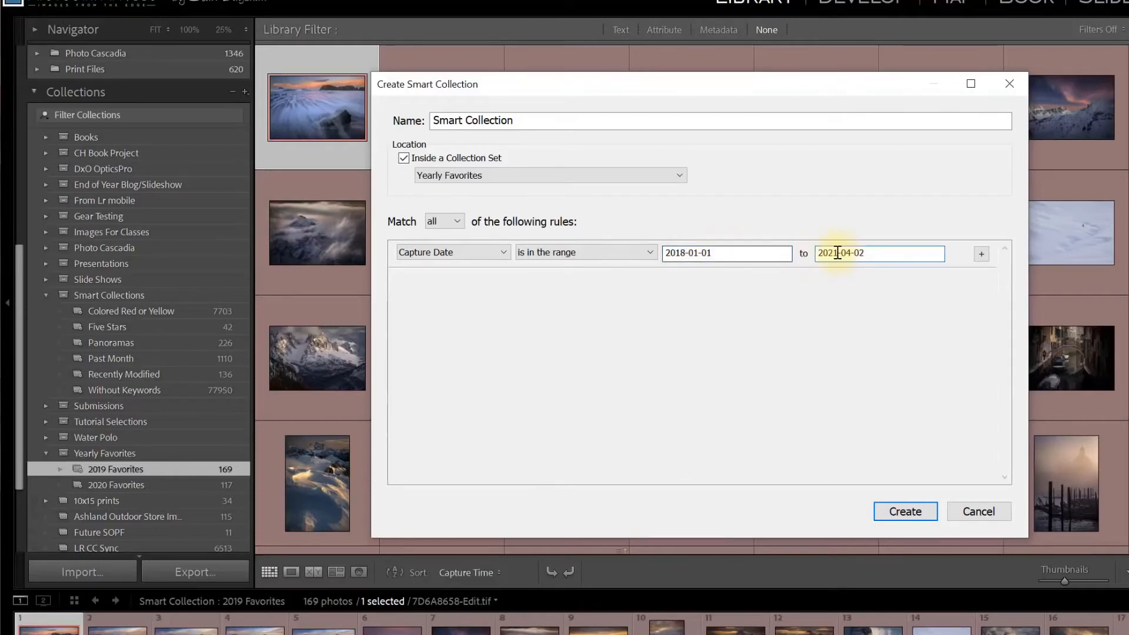
key(BackSpace)
key(BackSpace)
text(18)
click(852, 253)
key(BackSpace)
text(12)
click(847, 253)
key(BackSpace)
click(865, 253)
key(BackSpace)
key(BackSpace)
text(31)
Add a second rule, Label Color is red, and create the smart collection
click(981, 253)
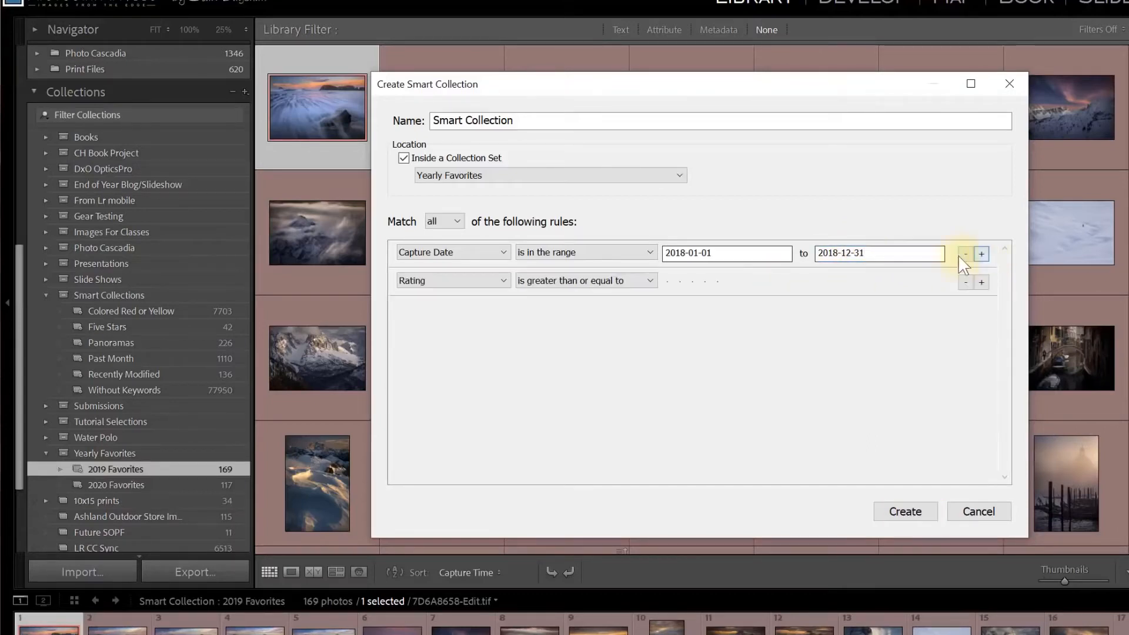
click(461, 281)
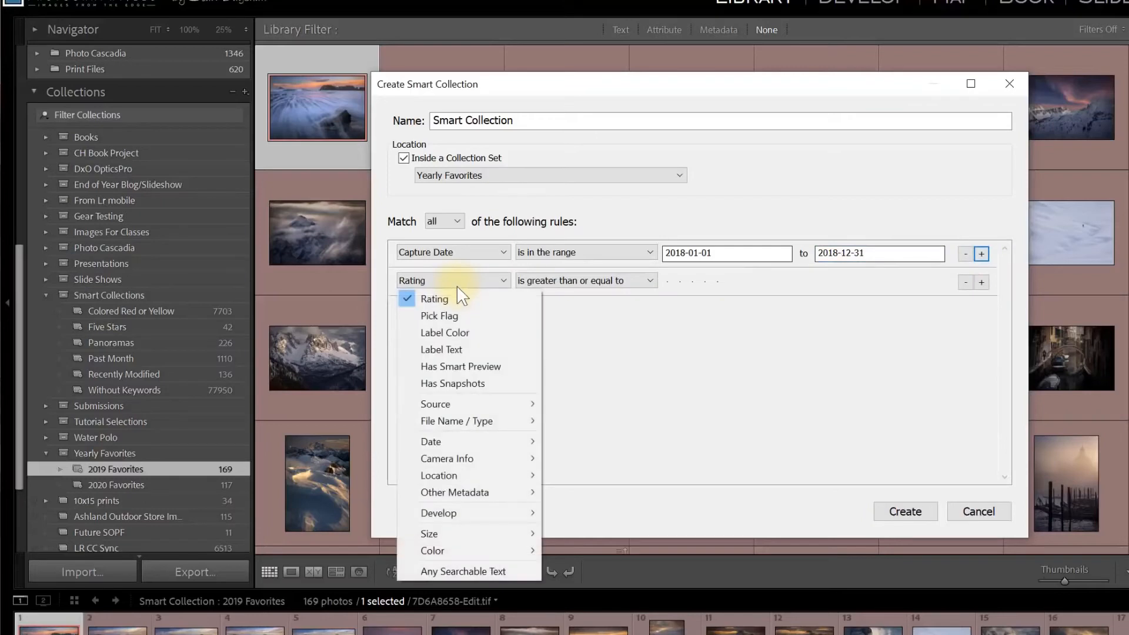
click(447, 334)
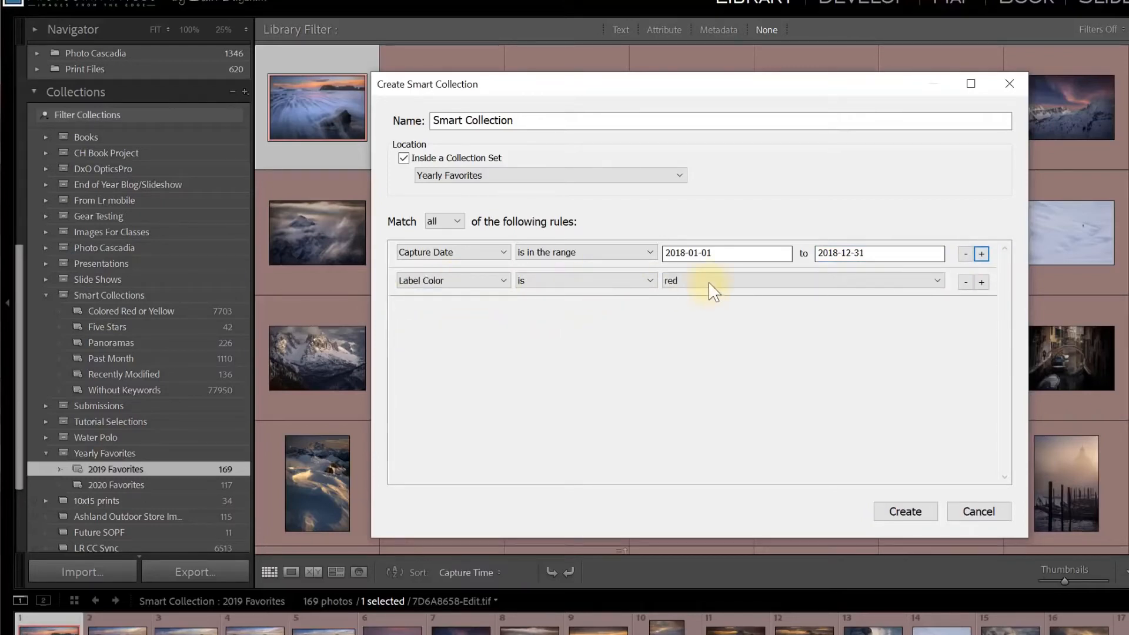
click(910, 512)
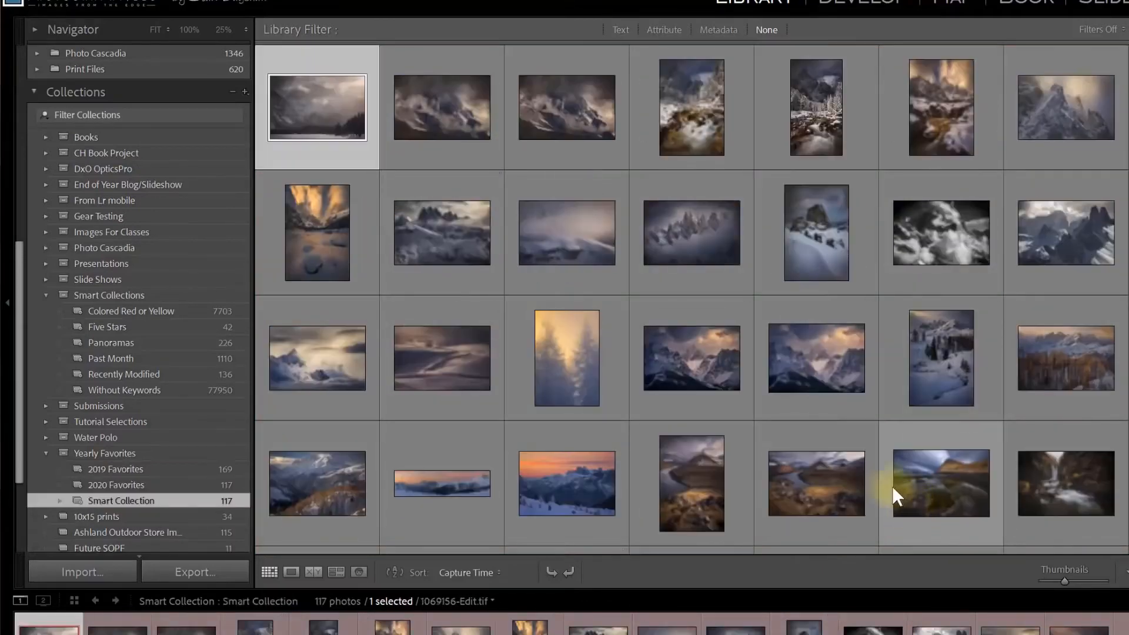
Rename the new smart collection under Yearly Favorites as 2018 Favorites
scroll(216, 513, down, 3)
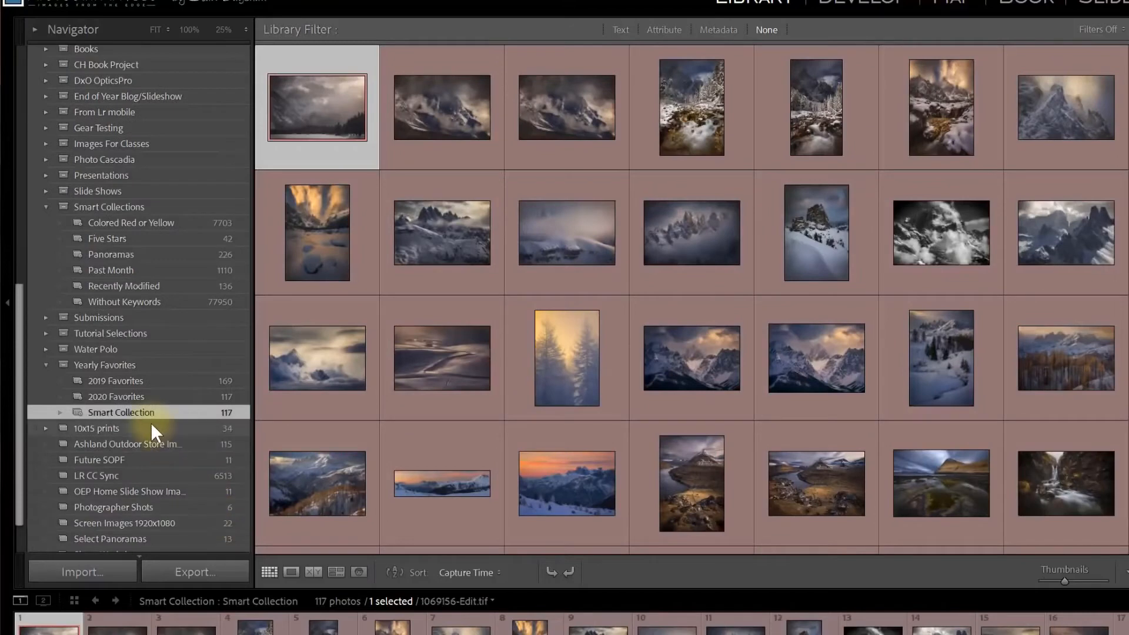
right_click(99, 411)
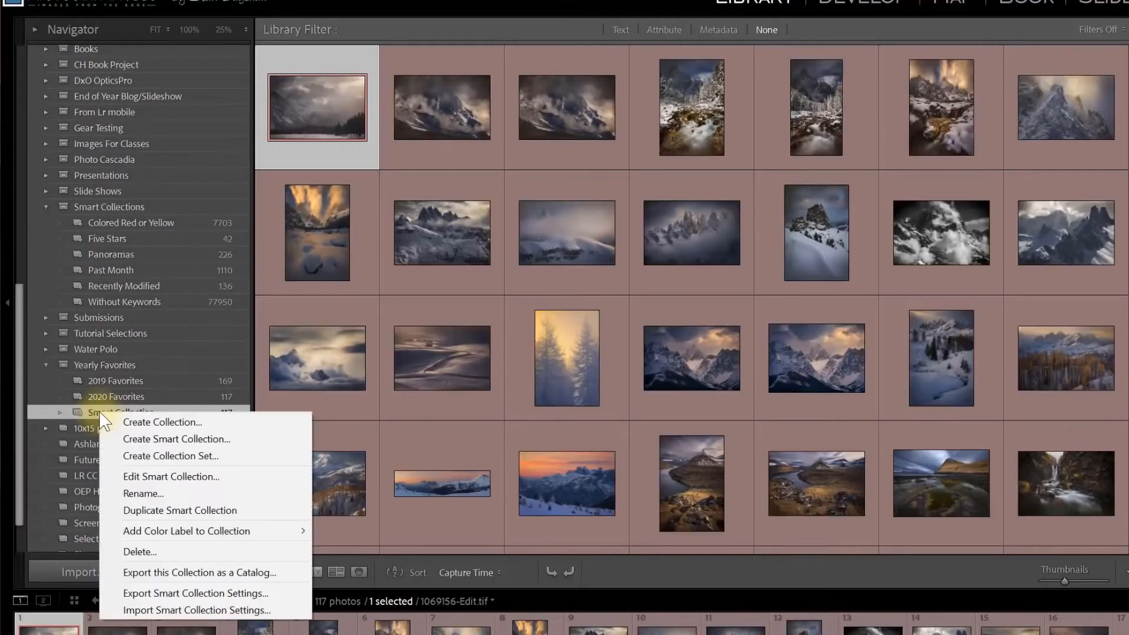
click(121, 493)
text(2)
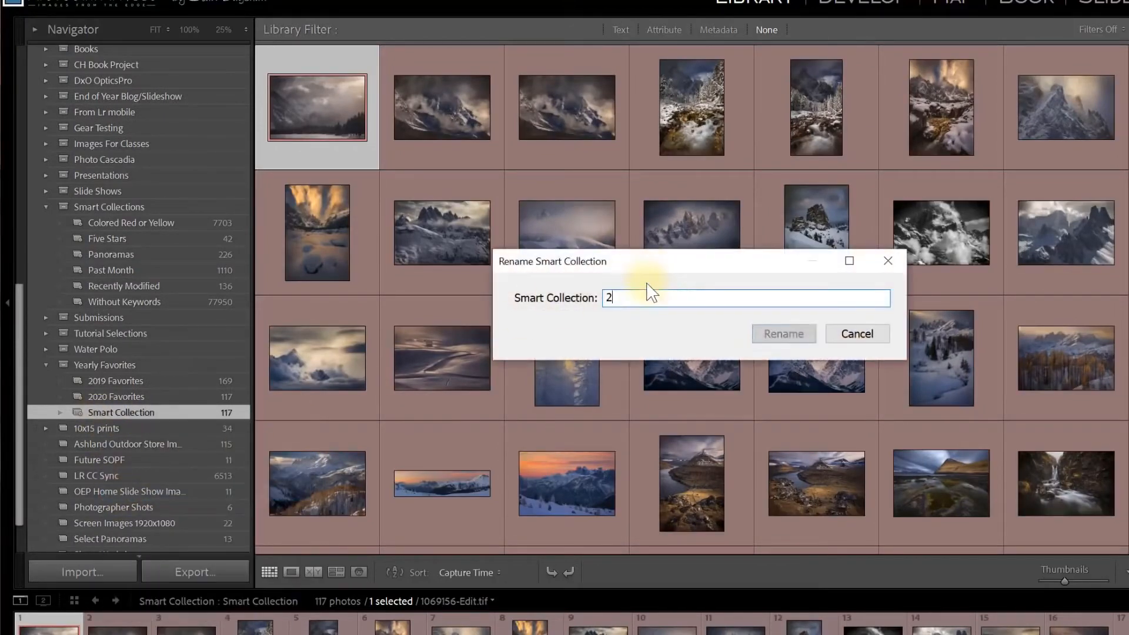
text(018 Favorite)
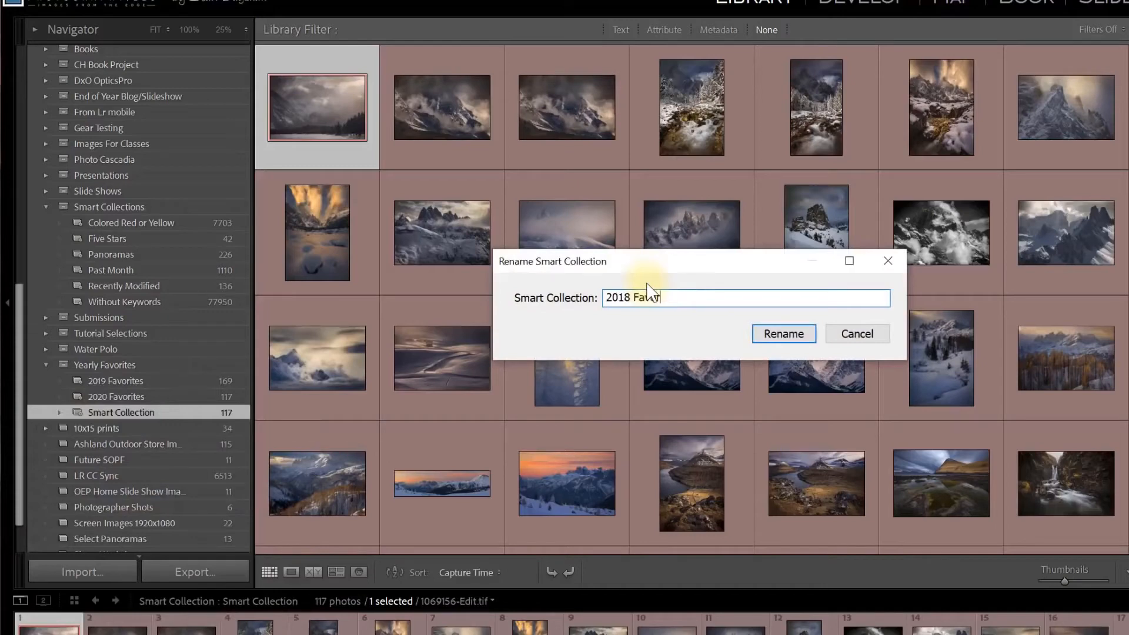
text(s)
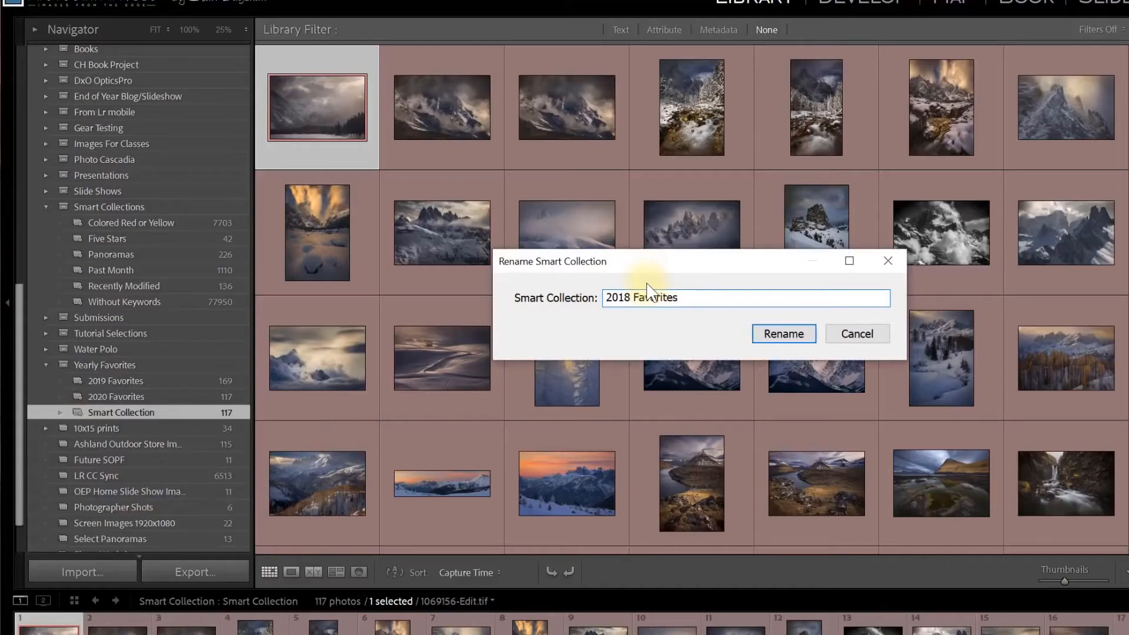
click(798, 337)
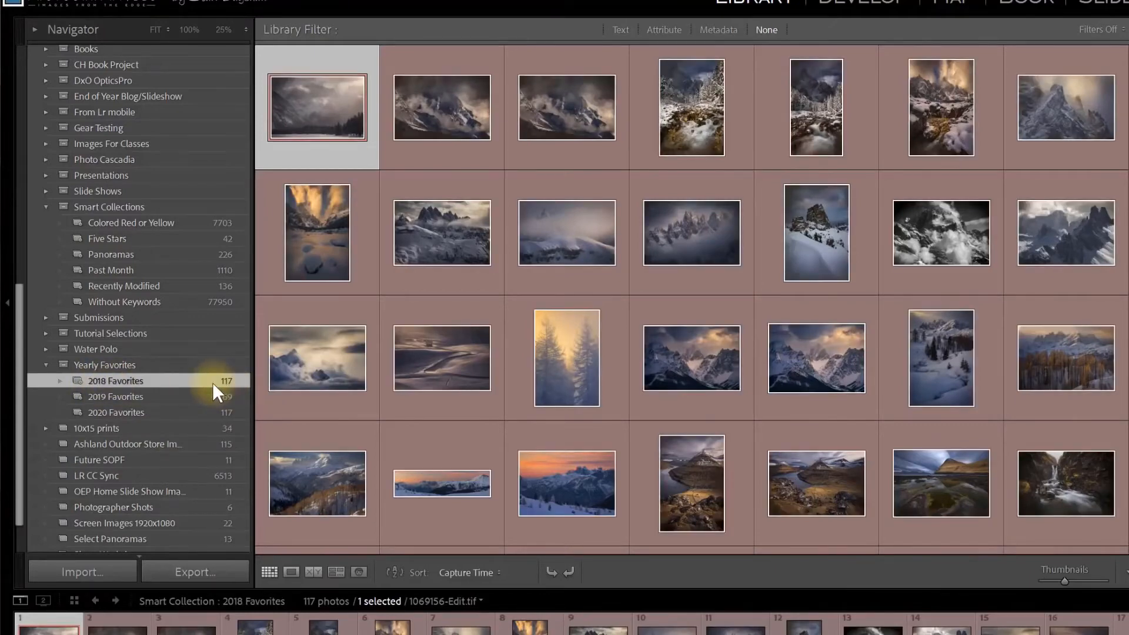
Look through the photos in 2018 Favorites and review its smart collection rules without changing them
scroll(634, 330, down, 10)
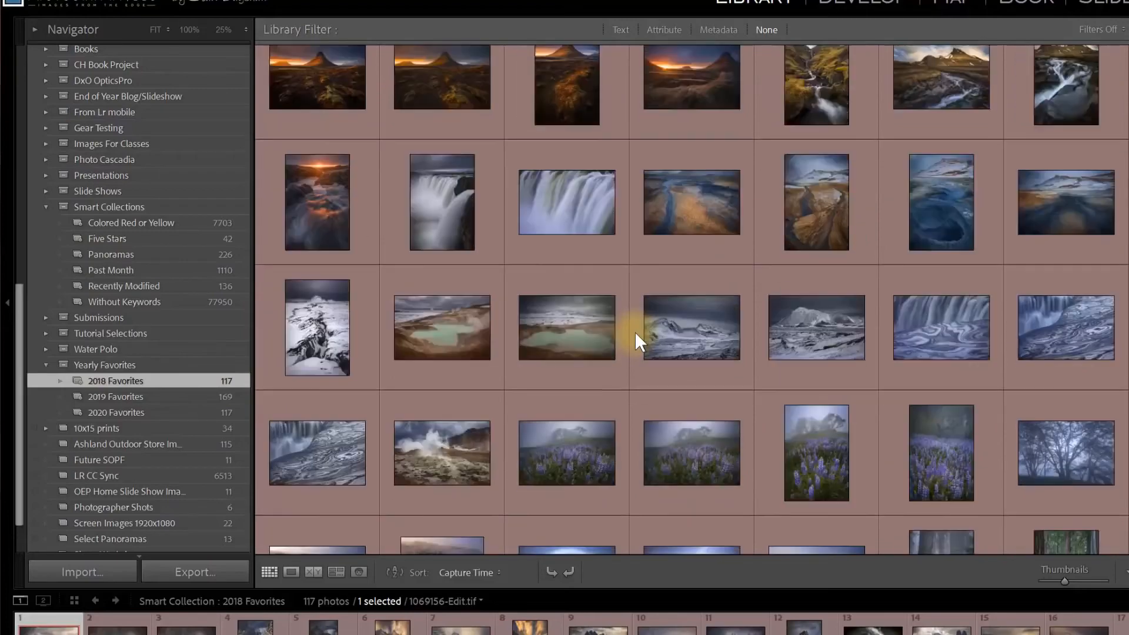
scroll(634, 331, up, 15)
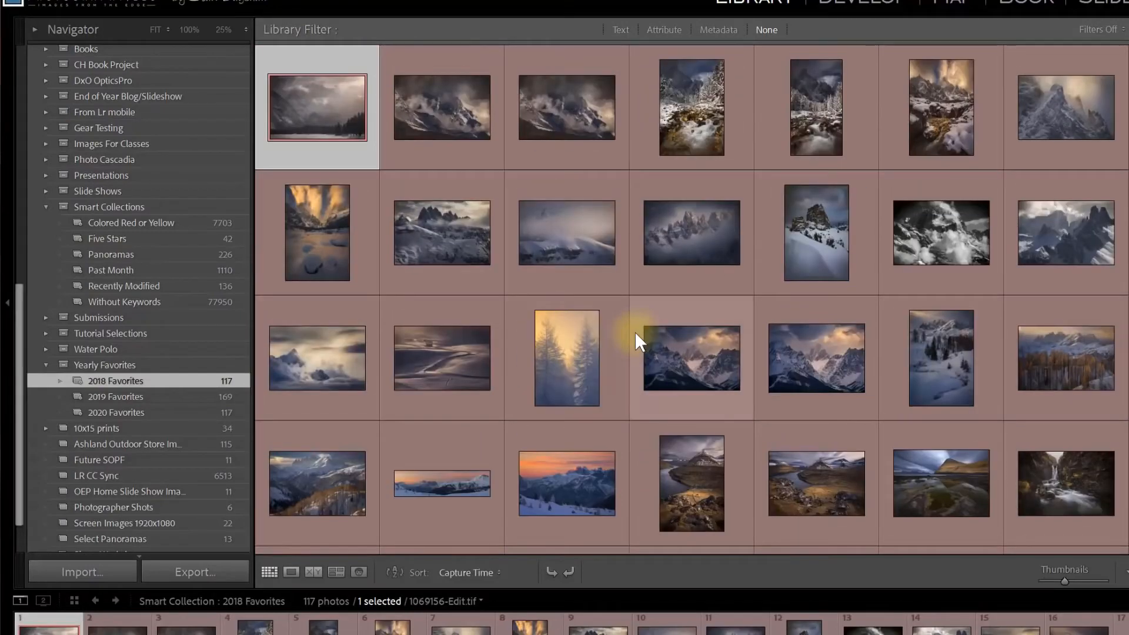
right_click(156, 390)
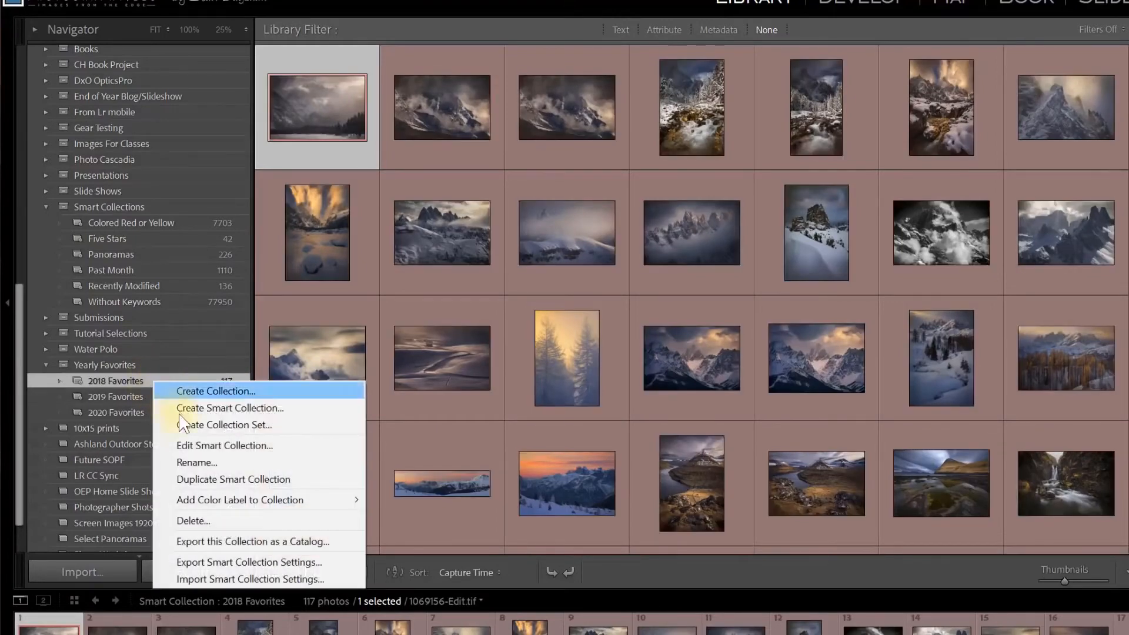
click(186, 444)
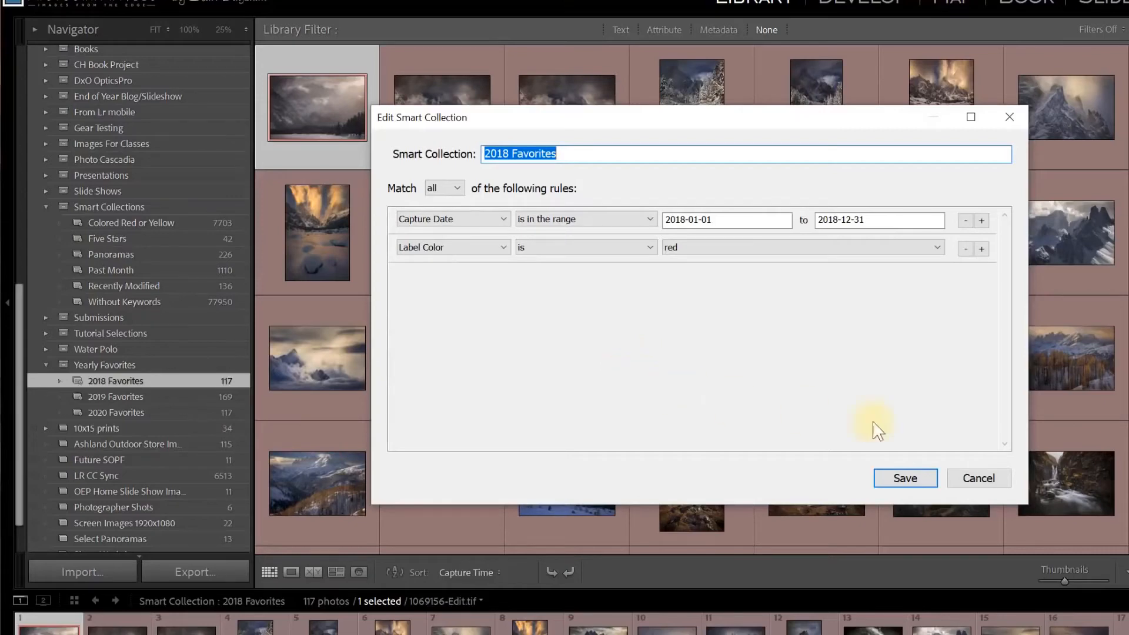
click(979, 478)
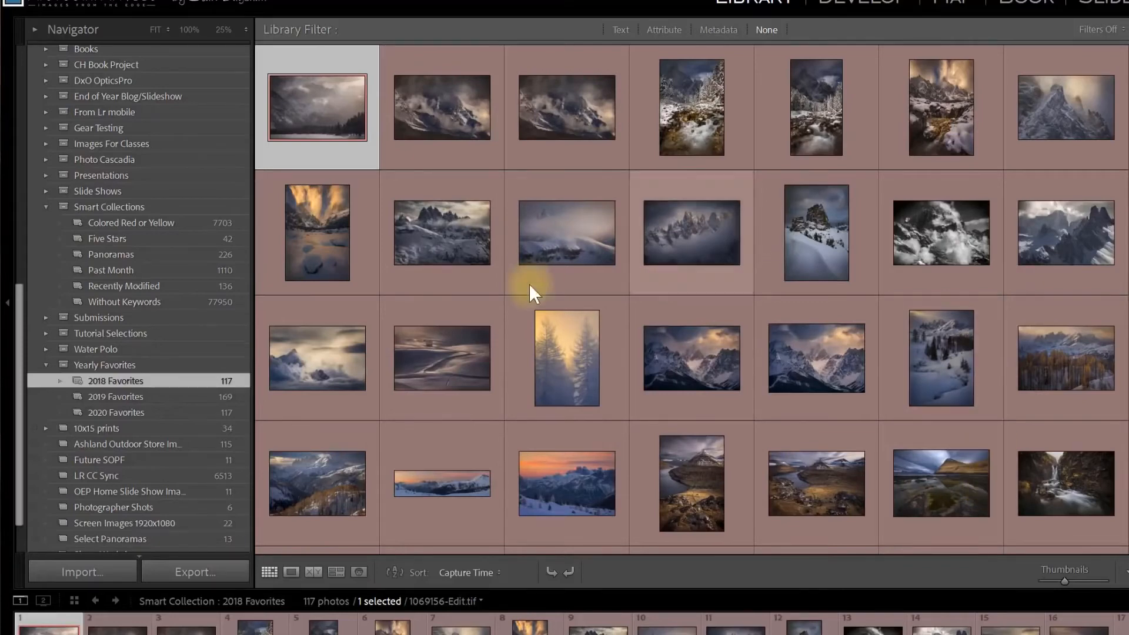
Show All Photographs from the catalog and cycle the grid view style to expanded cells with photo details
drag(16, 409, 17, 122)
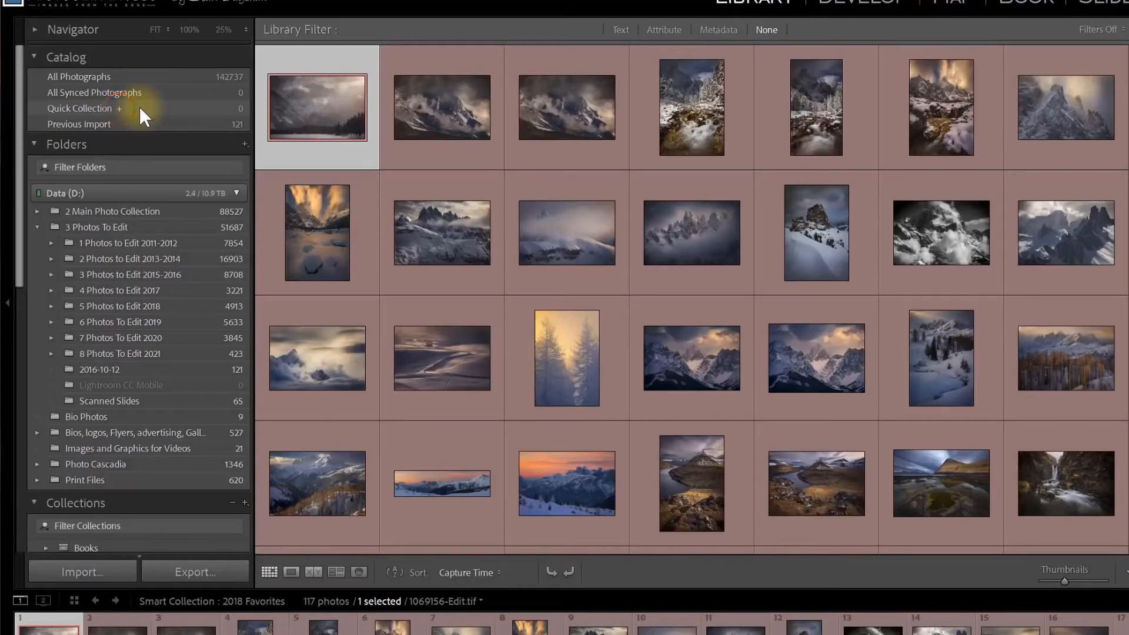
click(186, 76)
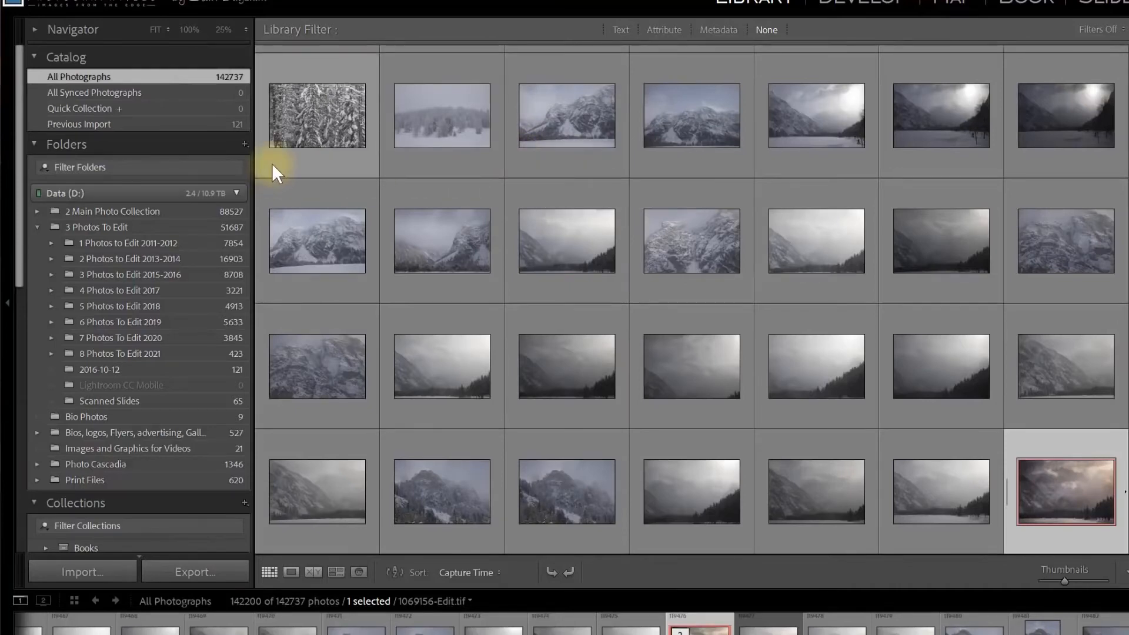
key(j)
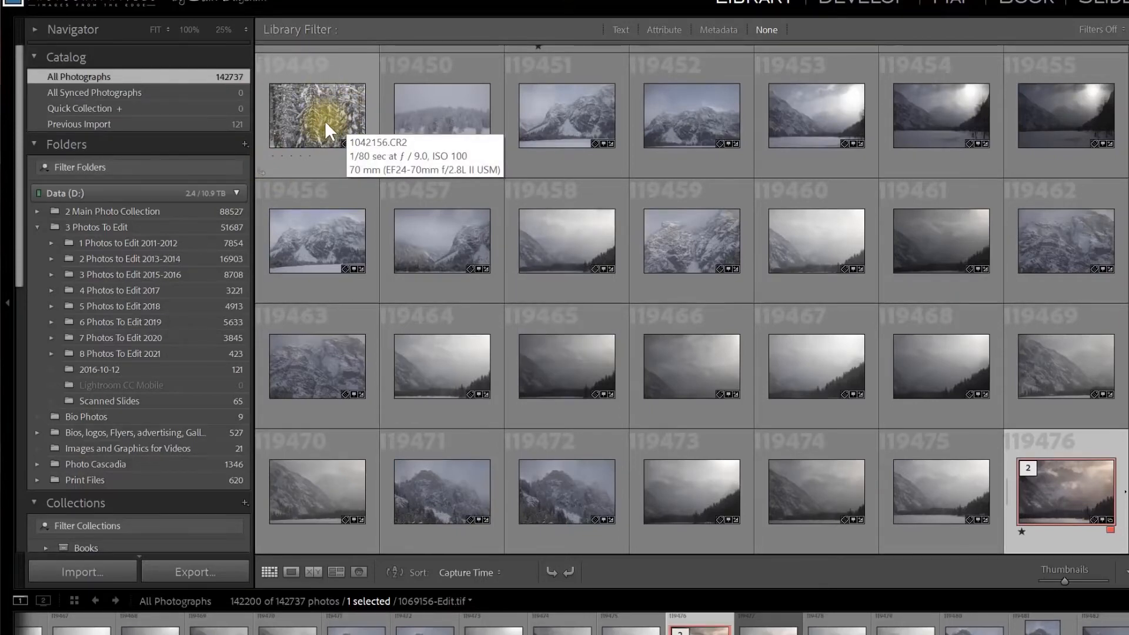
key(j)
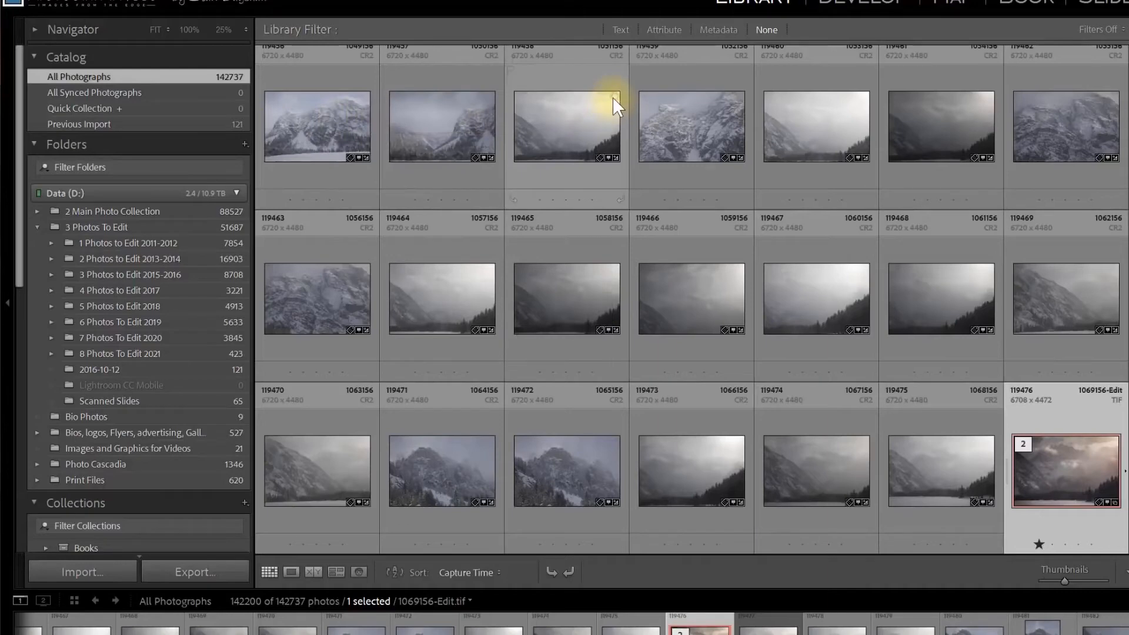
Add the snowy mountain photos 1049156.CR2 and 1050156.CR2 to the Quick Collection
click(365, 96)
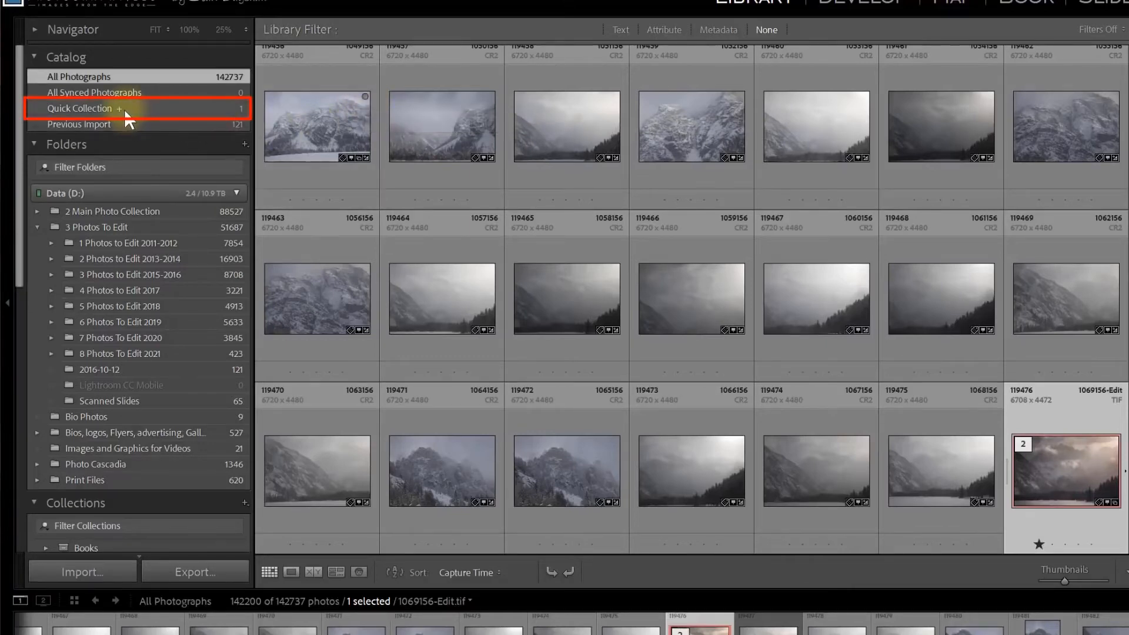
click(446, 118)
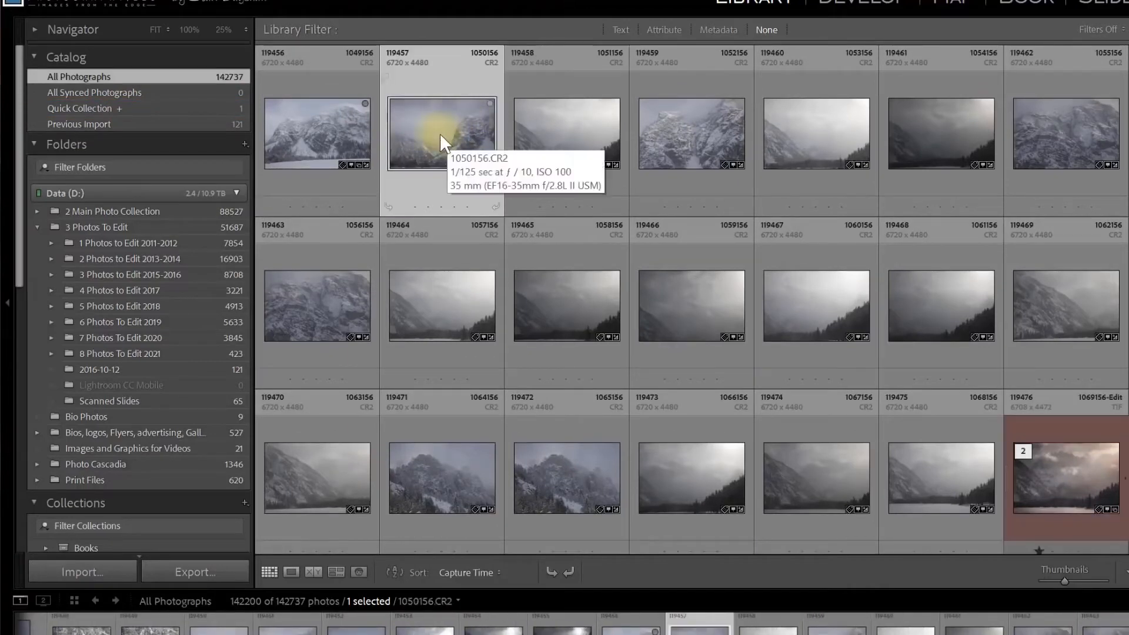
key(b)
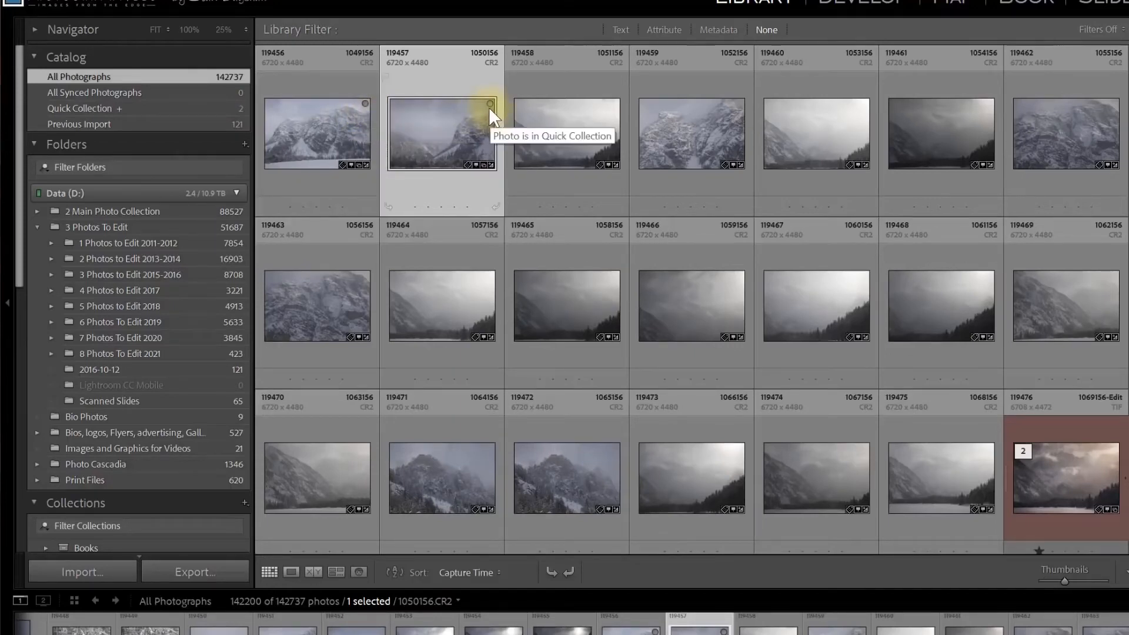
Remove photo 1050156.CR2 from the Quick Collection and clear the rest of that collection
click(141, 111)
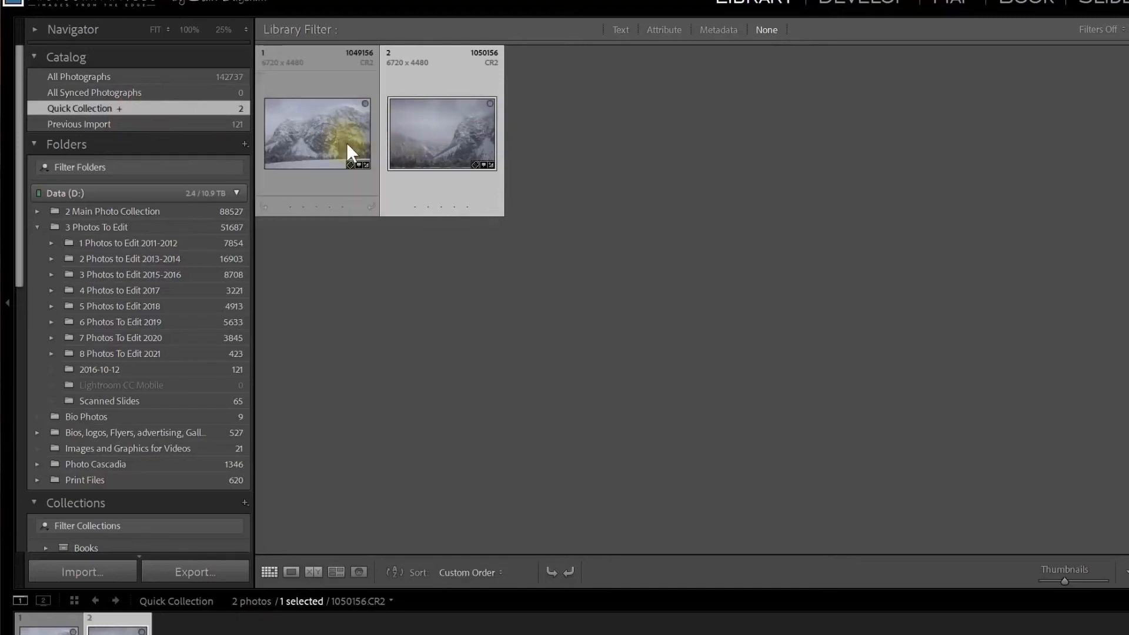
mouse_move(362, 147)
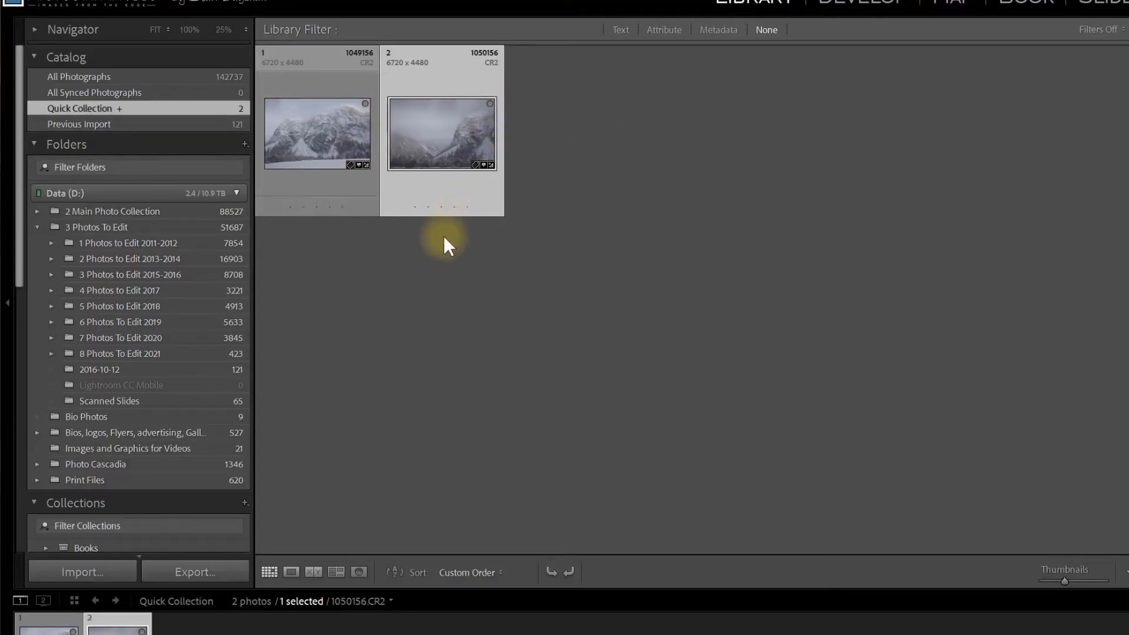
key(b)
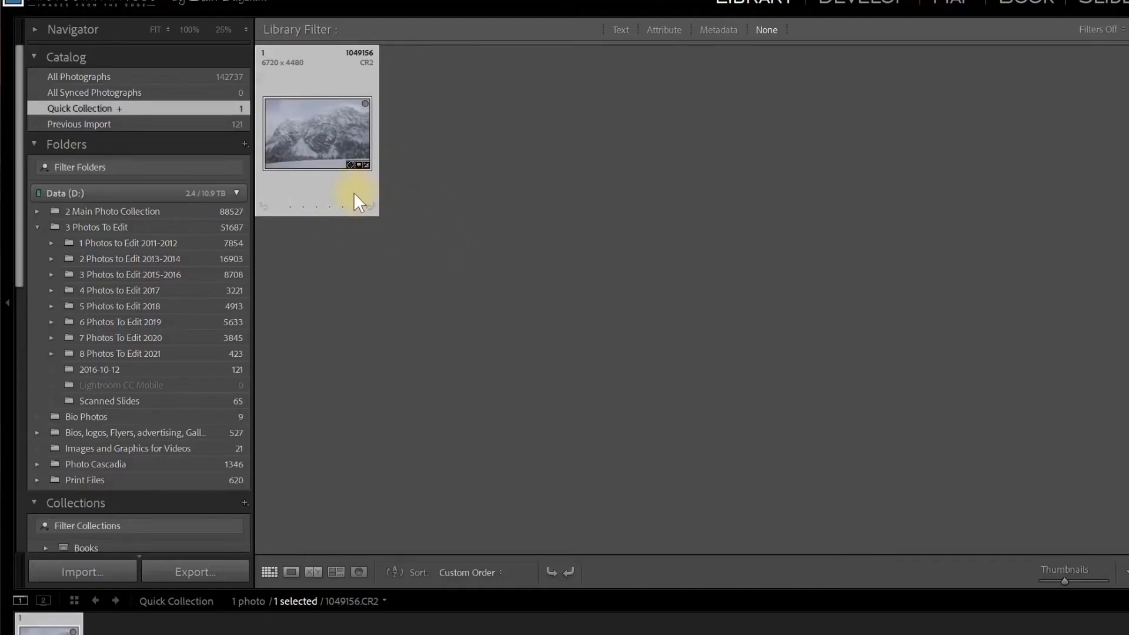
right_click(177, 107)
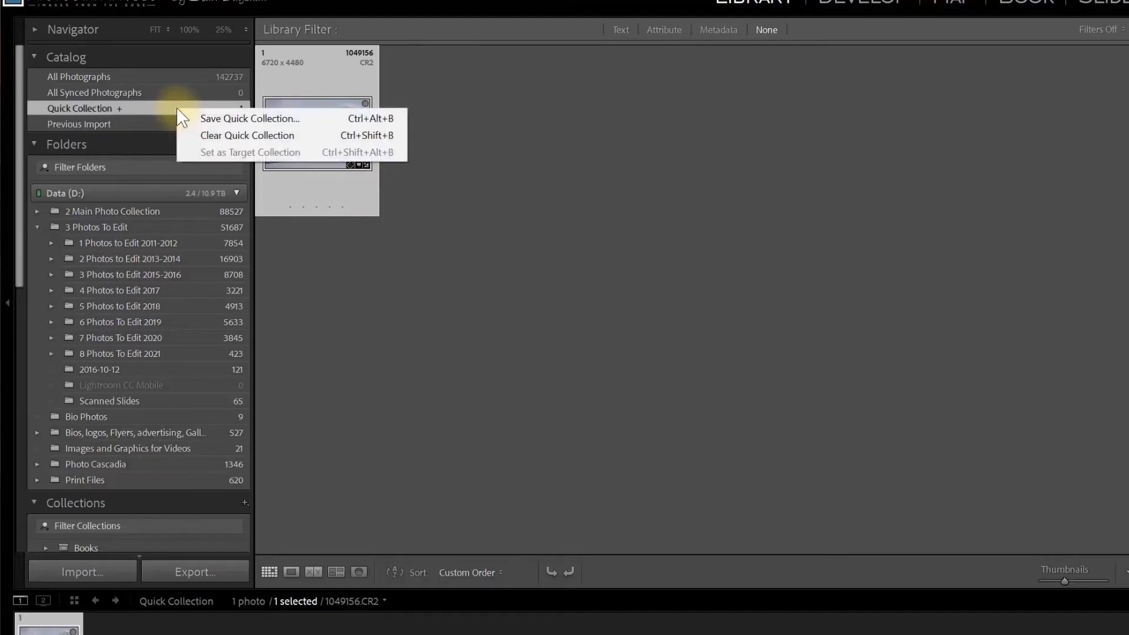
click(264, 137)
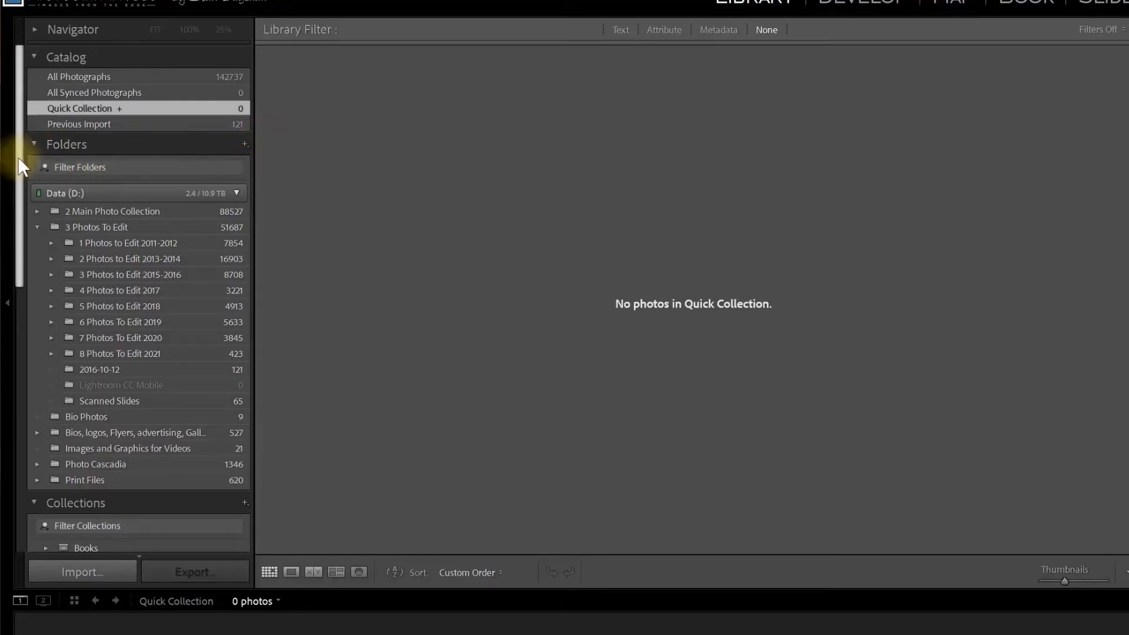
Collapse the Smart Collections and Yearly Favorites sets and make To Post the target collection
drag(17, 157, 2, 355)
scroll(27, 362, down, 5)
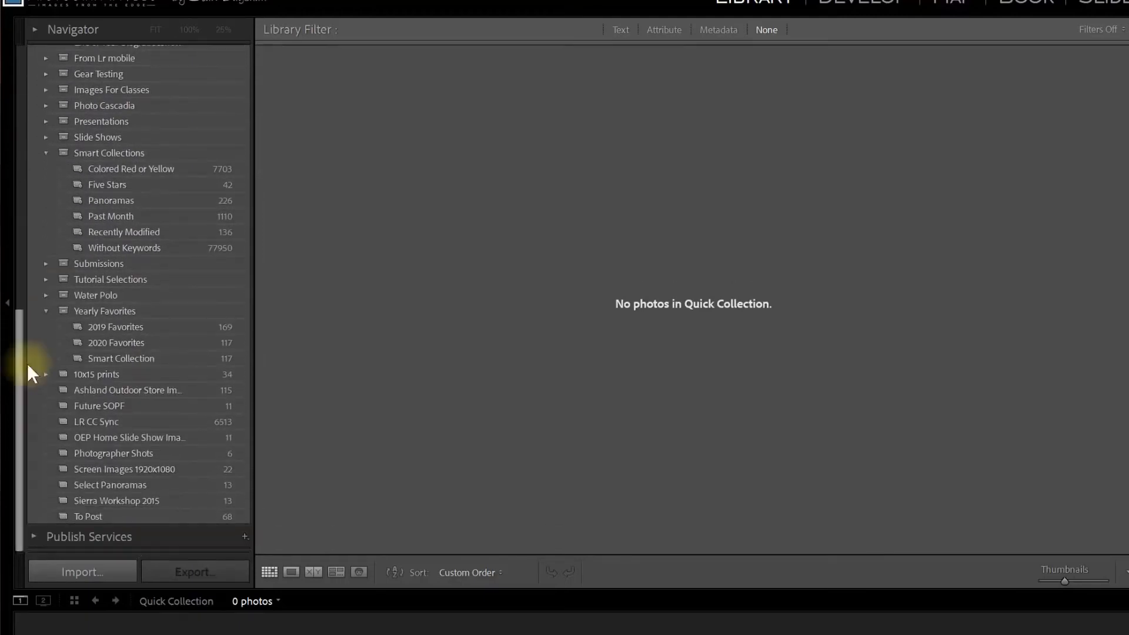
click(45, 152)
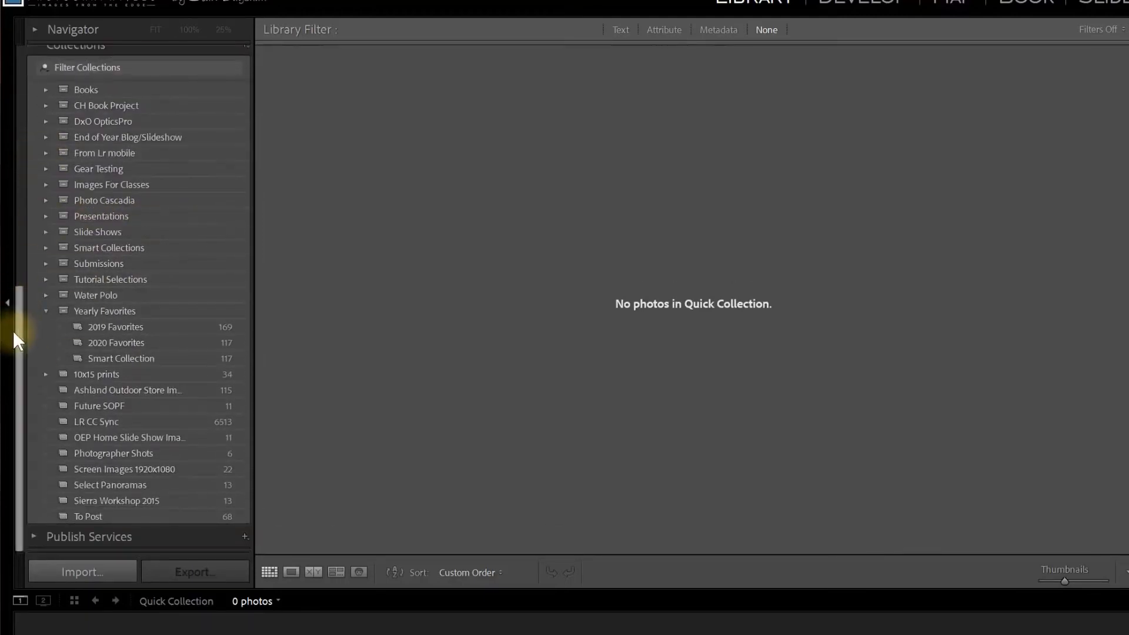
click(45, 310)
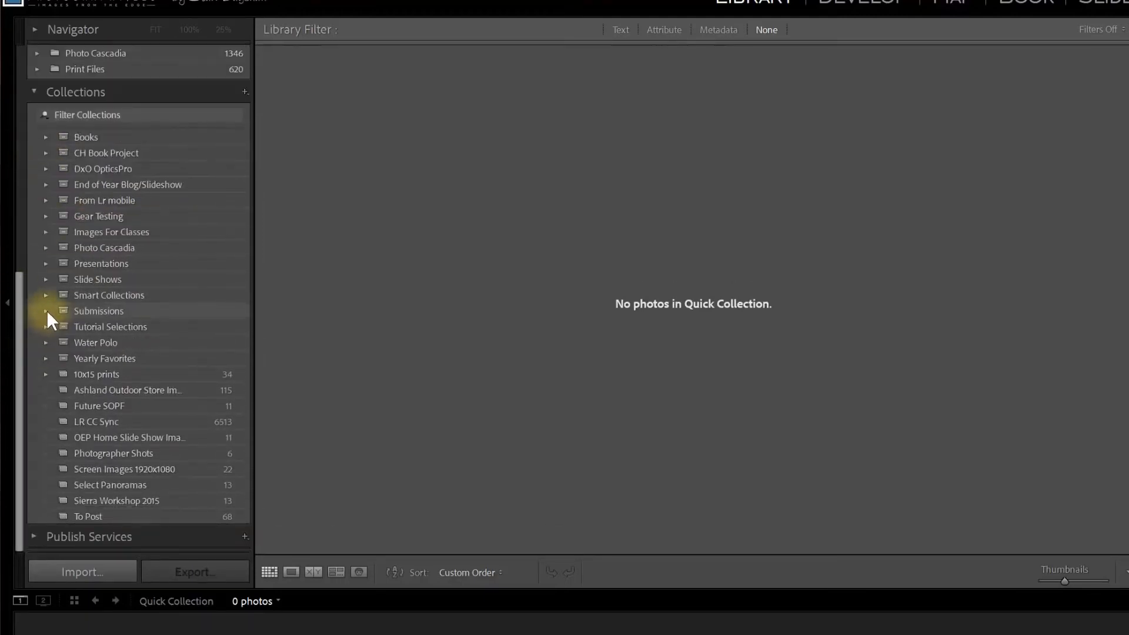
right_click(125, 519)
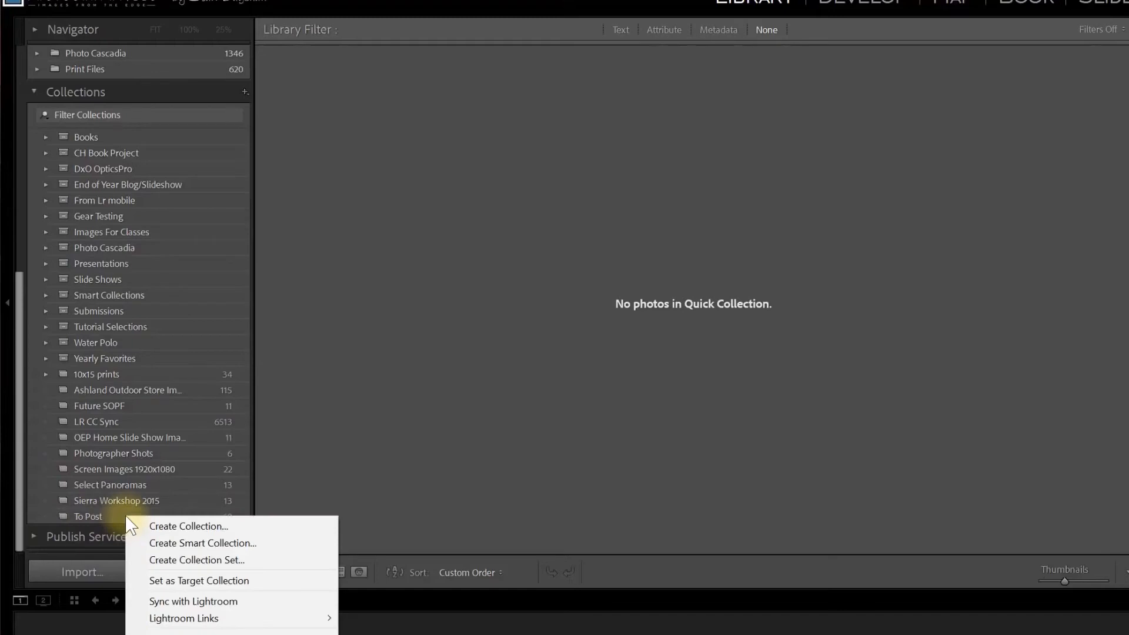
click(160, 580)
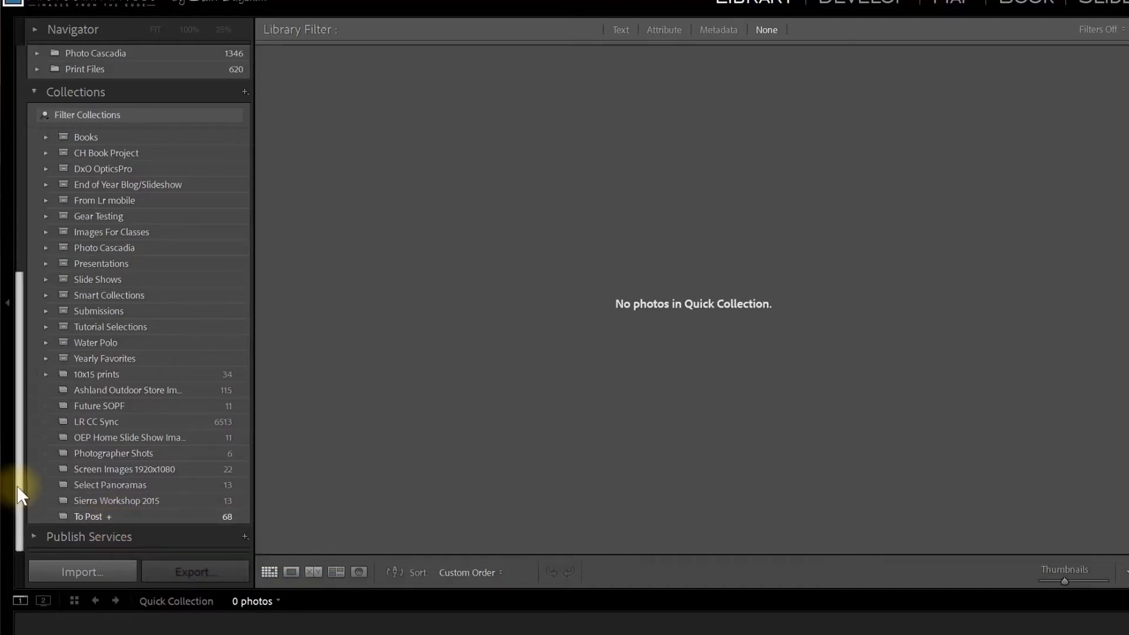
From All Photographs, add the waterfall photo 3092--60.CR2 to the To Post target collection and open that collection
drag(16, 485, 20, 262)
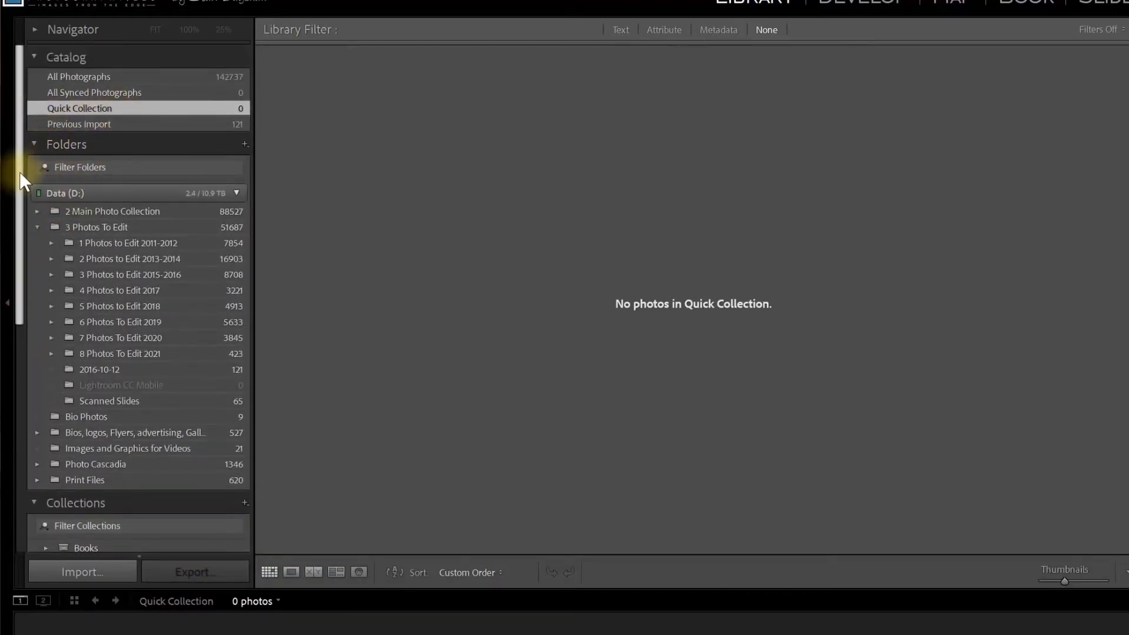
click(77, 77)
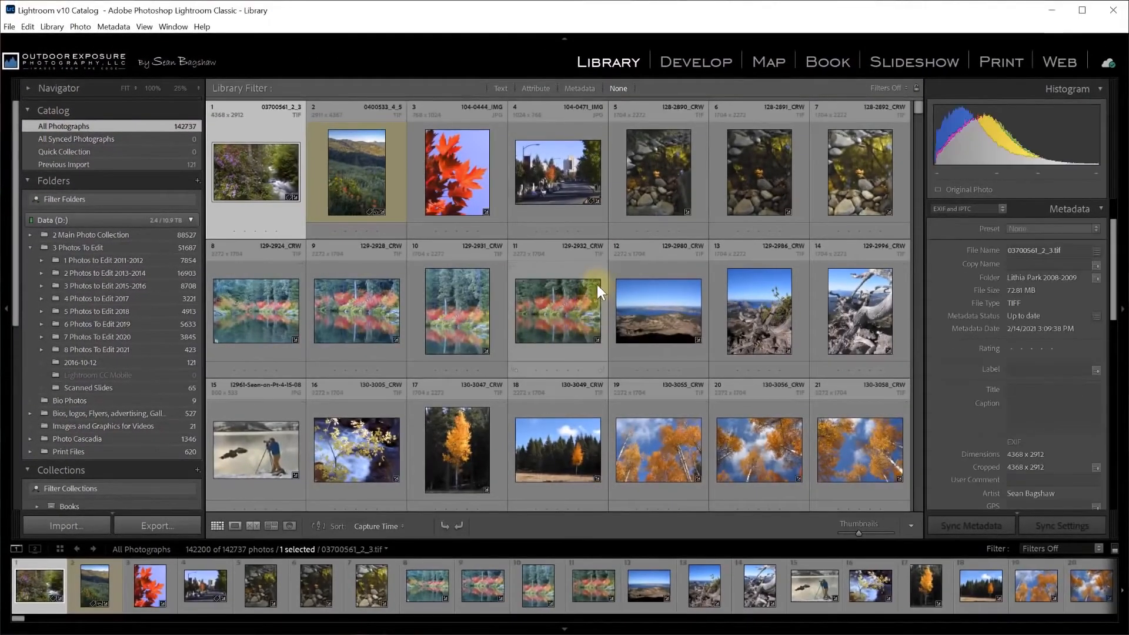
click(597, 282)
drag(919, 109, 901, 345)
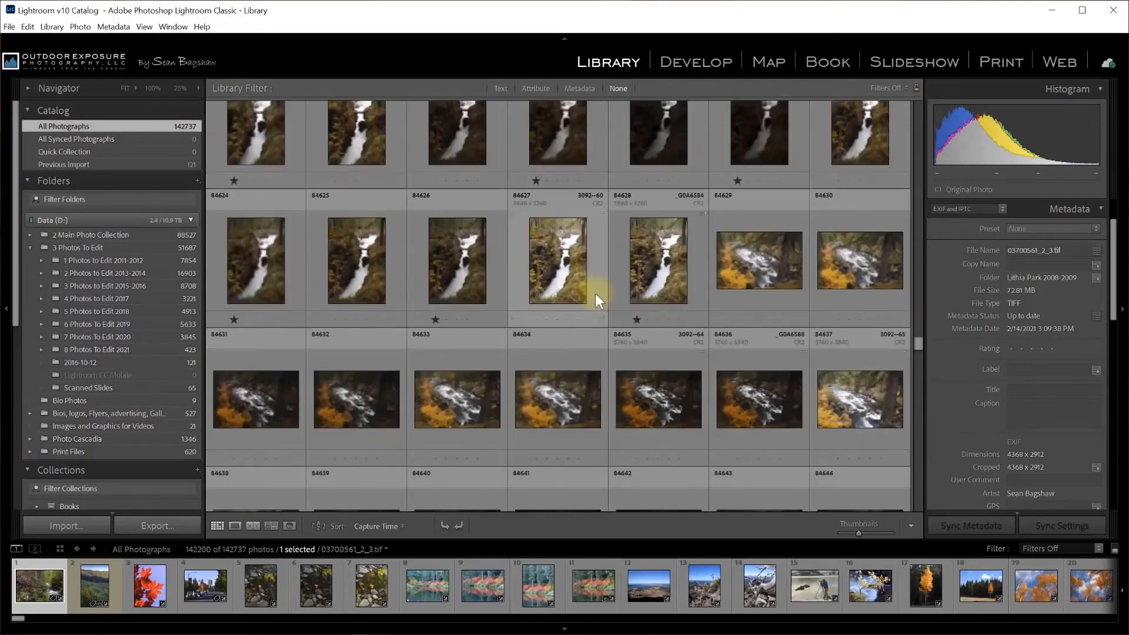
click(595, 294)
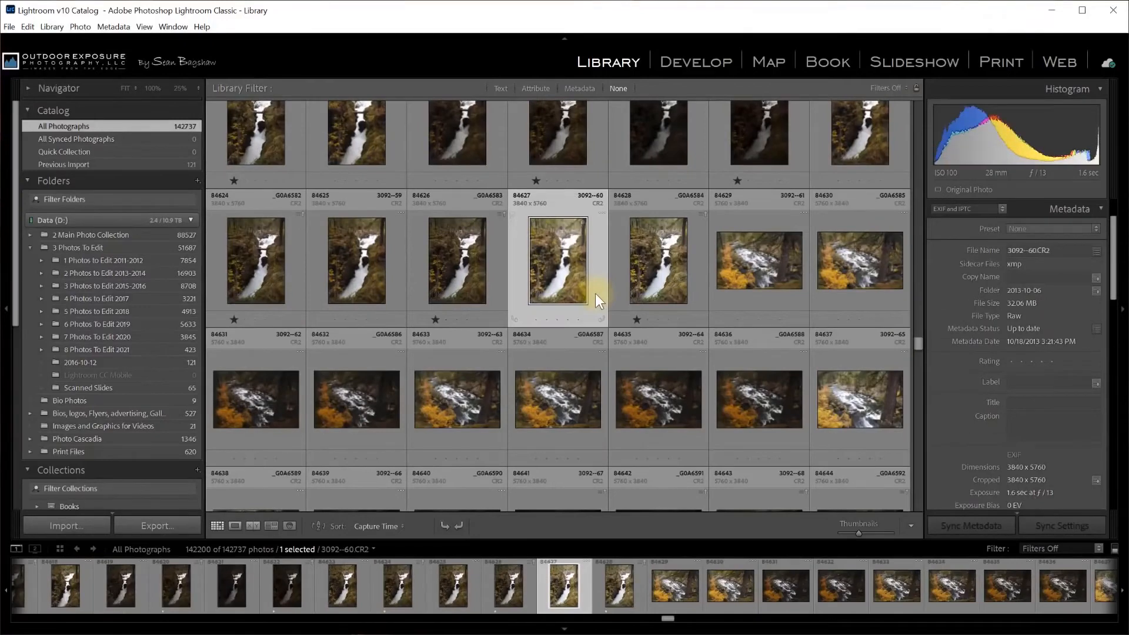
key(b)
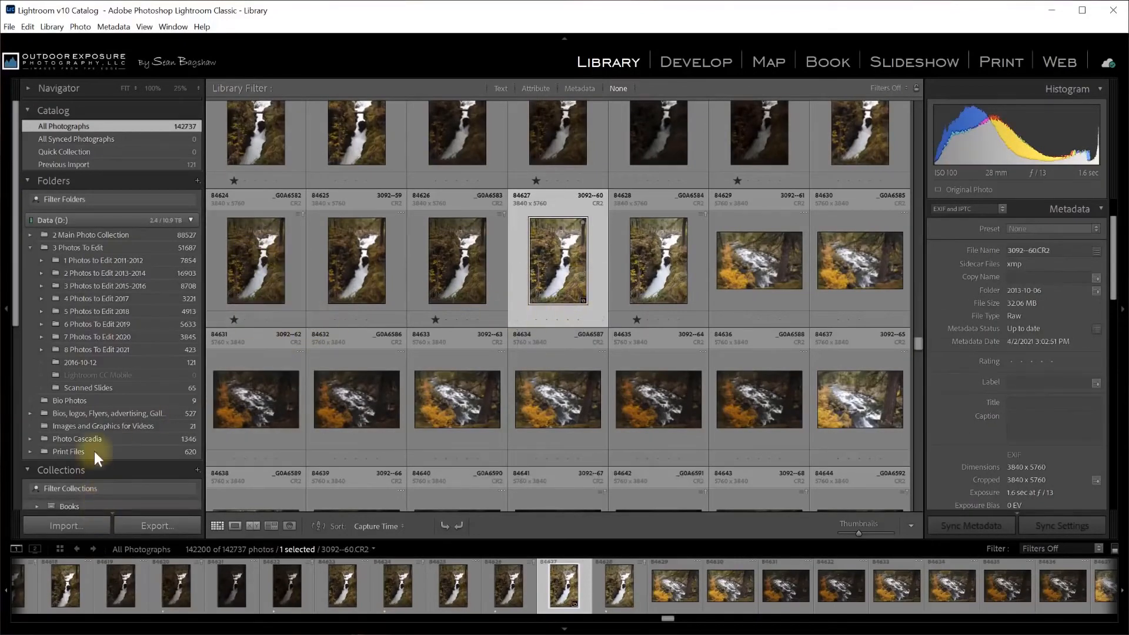
scroll(94, 451, down, 5)
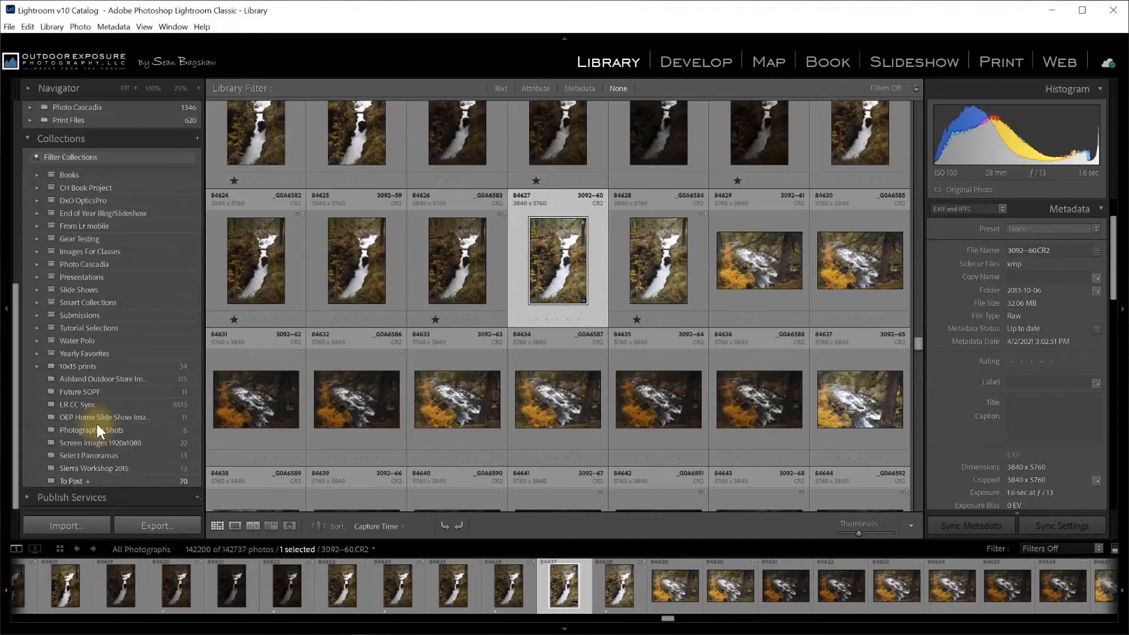
click(69, 481)
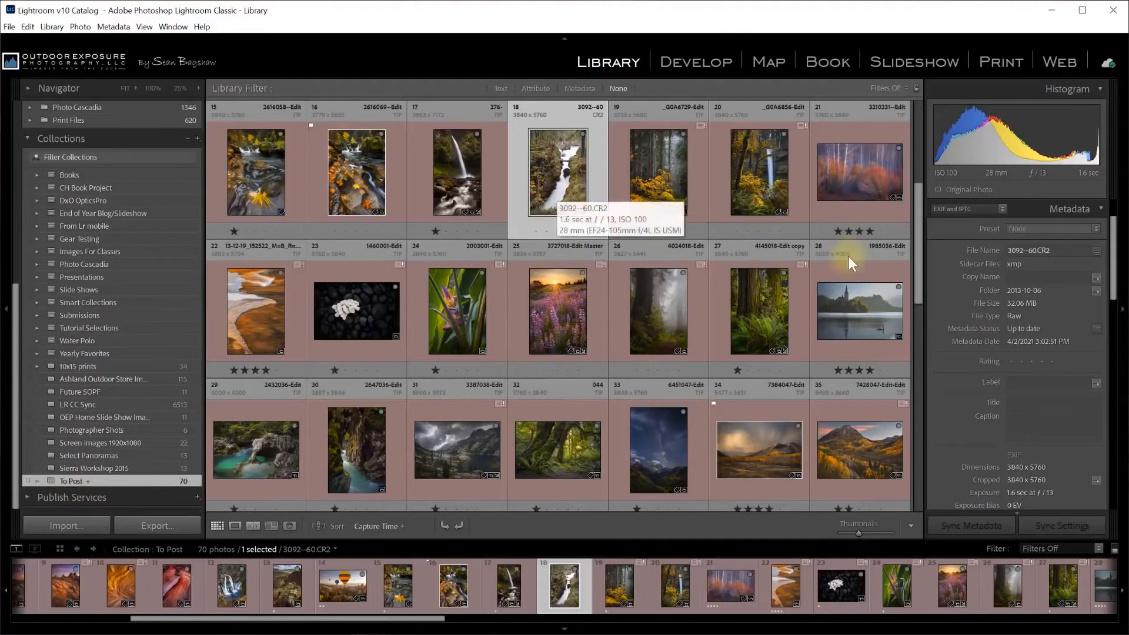
drag(919, 256, 918, 146)
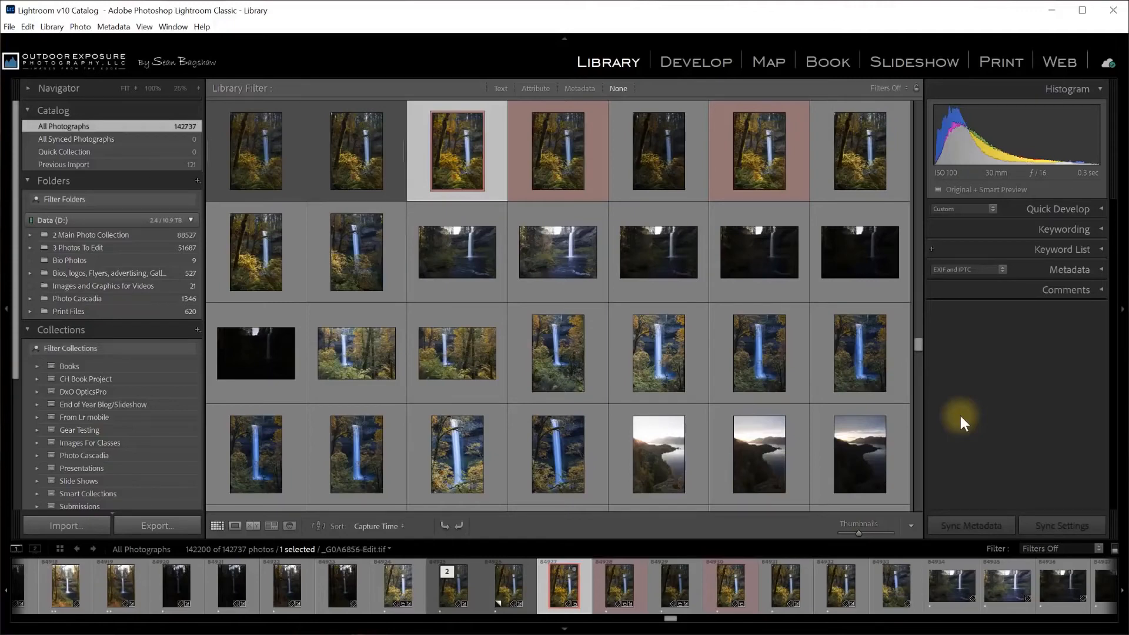
click(52, 27)
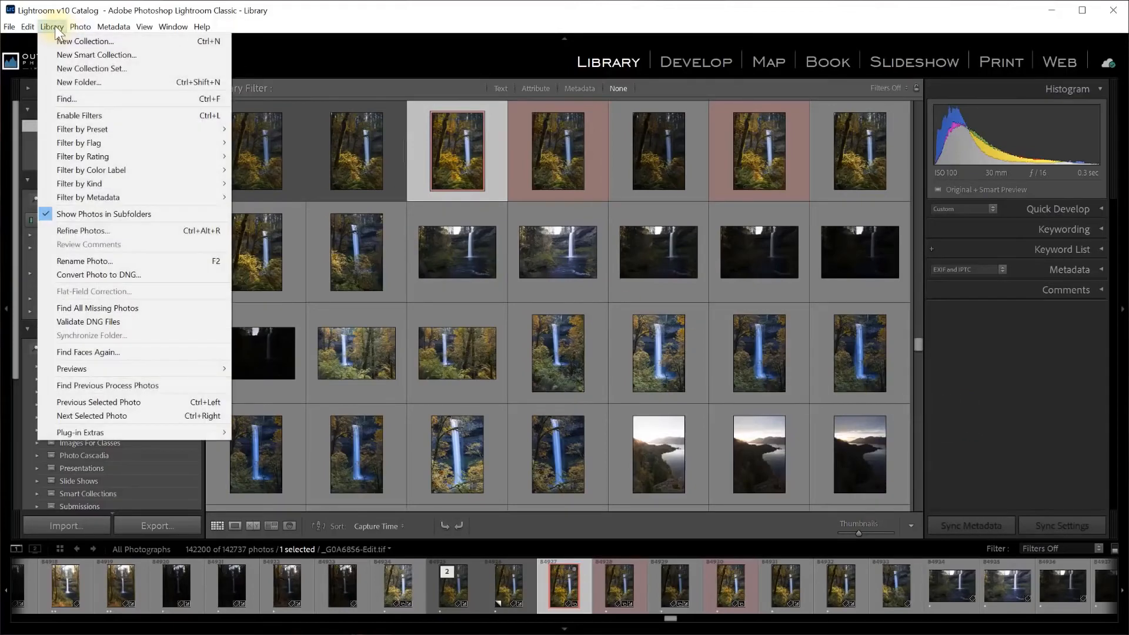
mouse_move(144, 25)
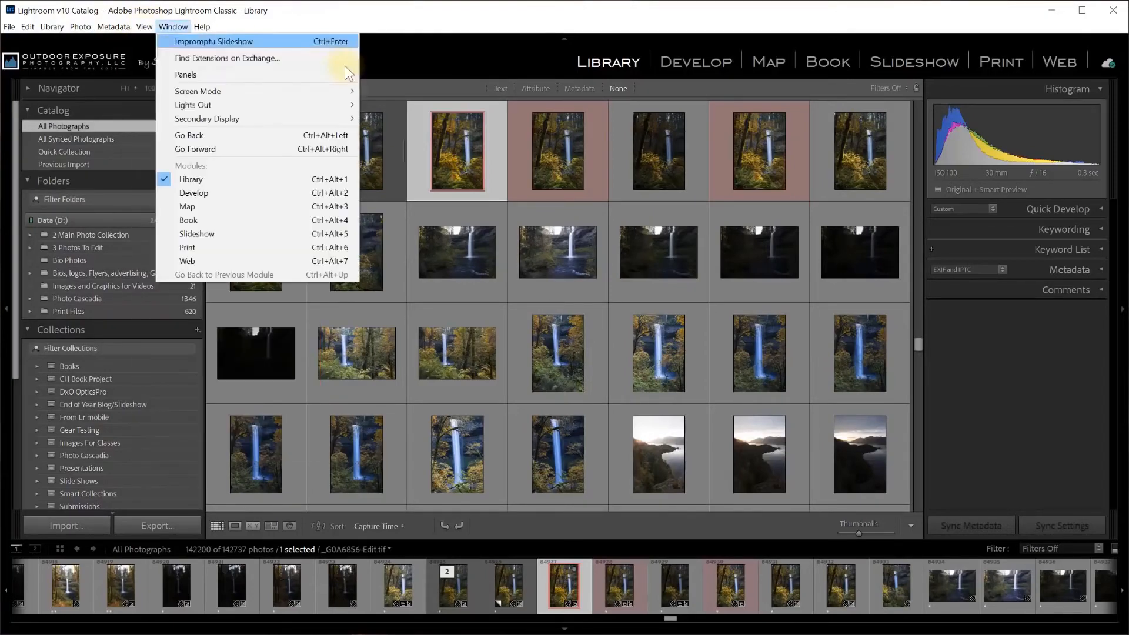
click(430, 74)
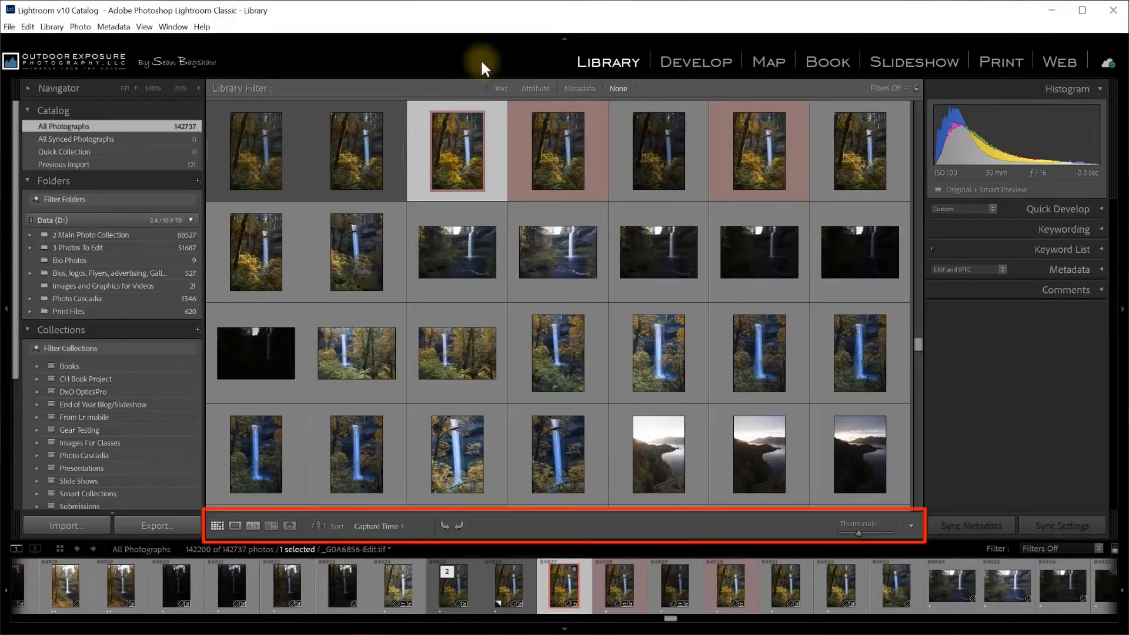
Hide and restore the toolbar beneath the photo grid, and look through the list of tools it can show
key(t)
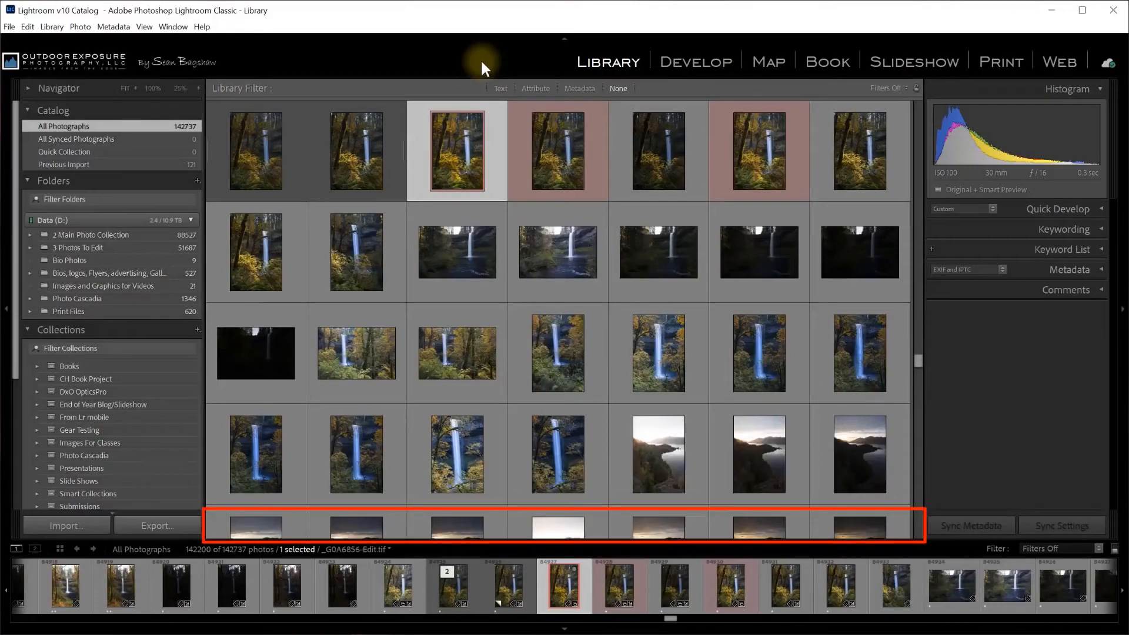
key(t)
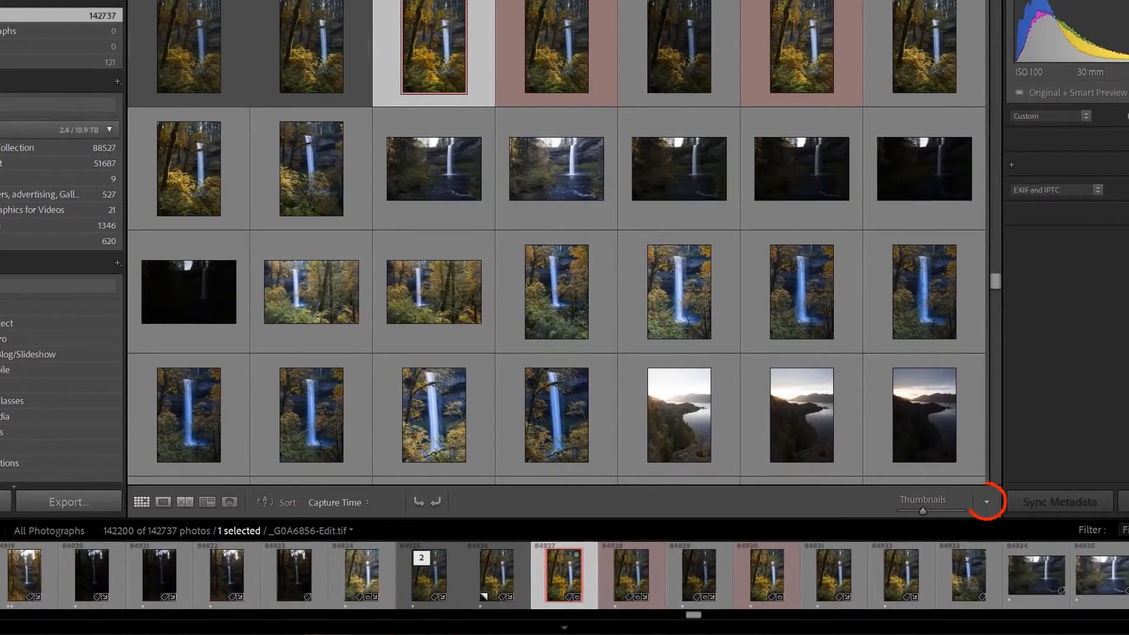
click(986, 502)
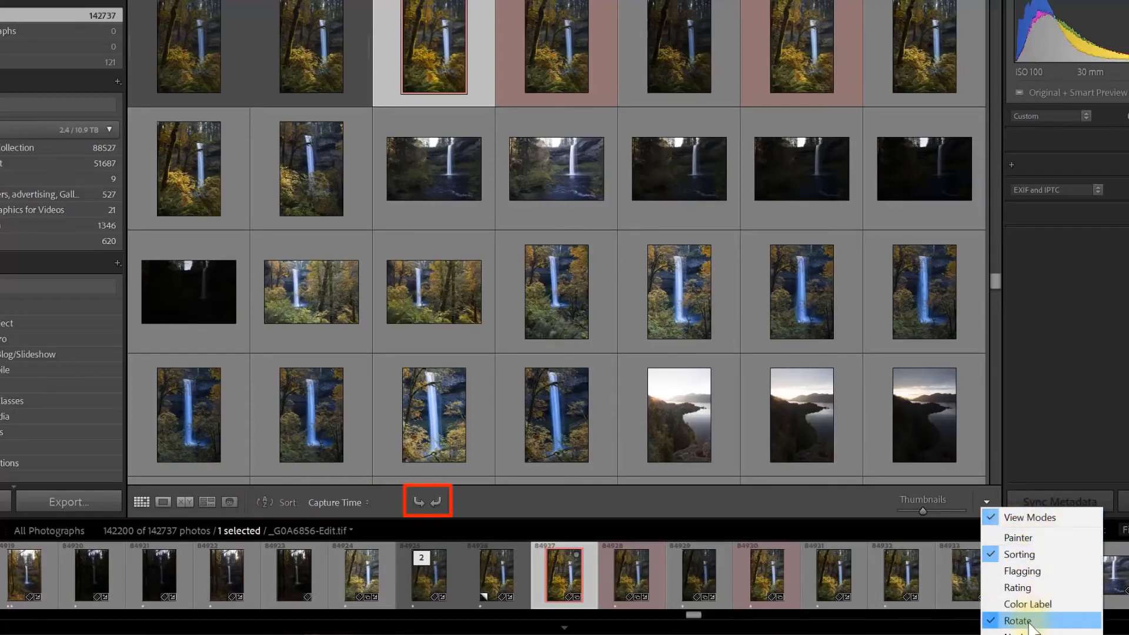
click(848, 507)
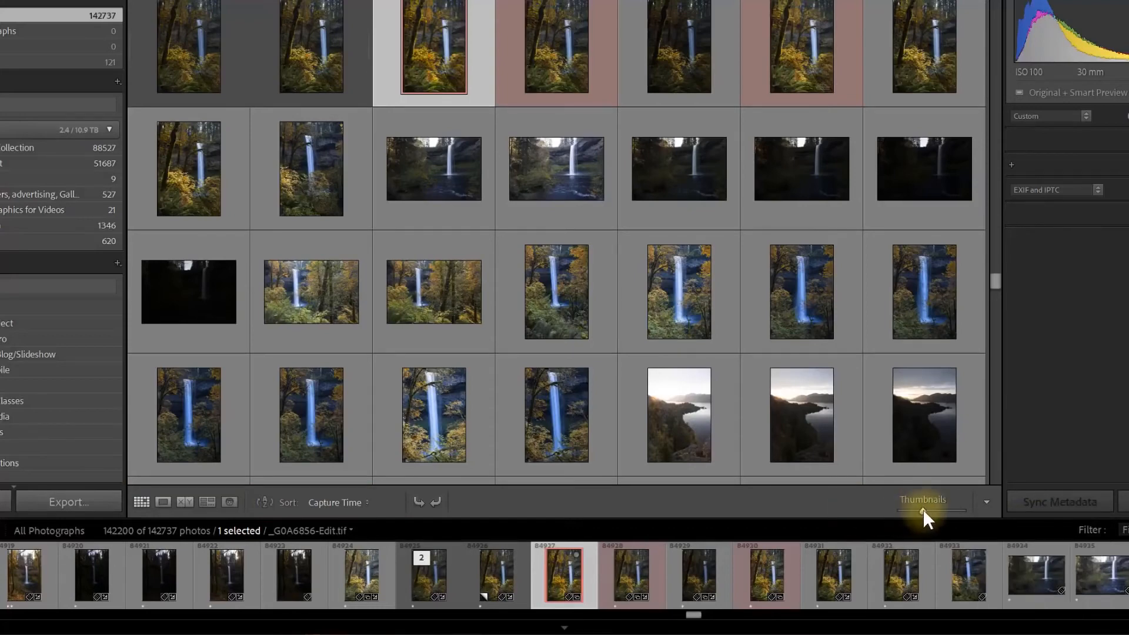
Shrink and enlarge the grid thumbnails, ending at six per row, and rotate the selected waterfall photo clockwise back to upright
drag(923, 510, 926, 511)
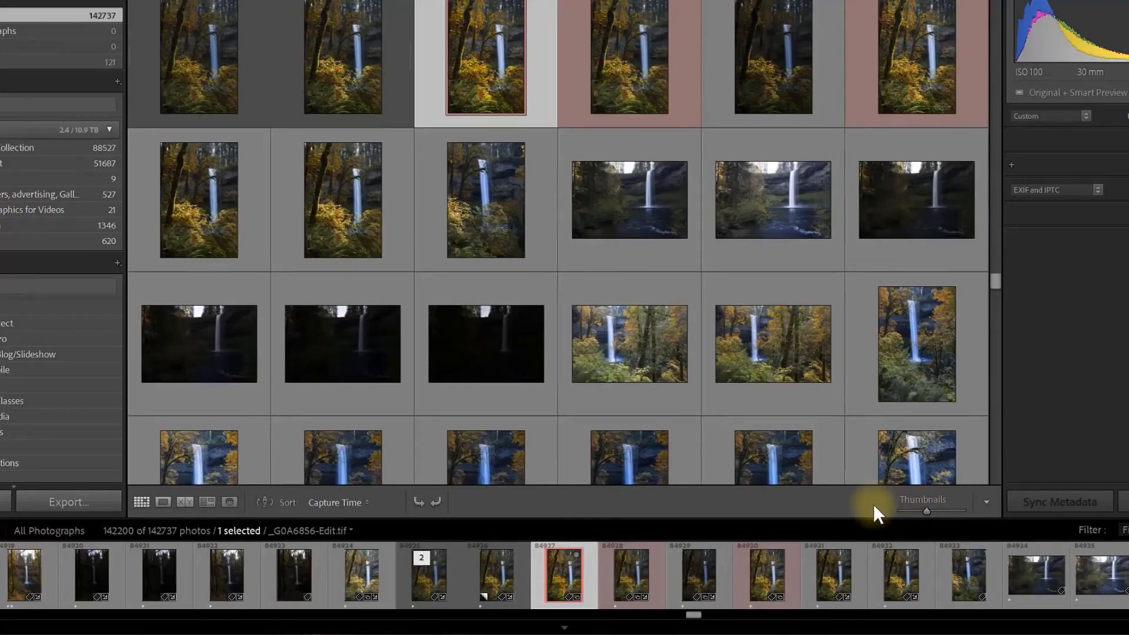
key(minus)
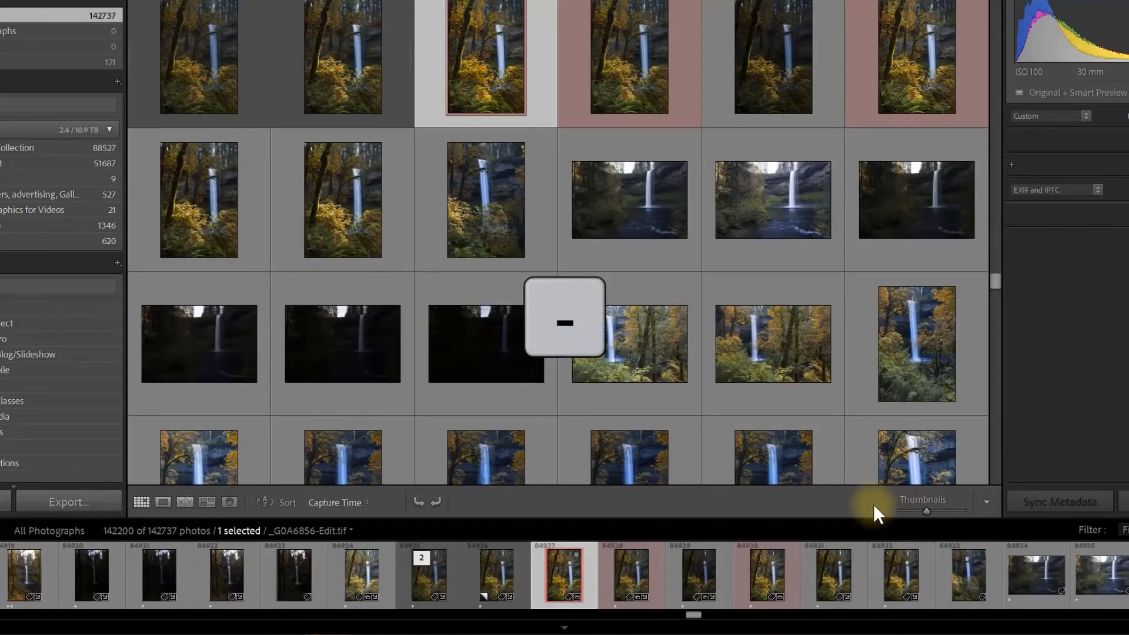
key(minus)
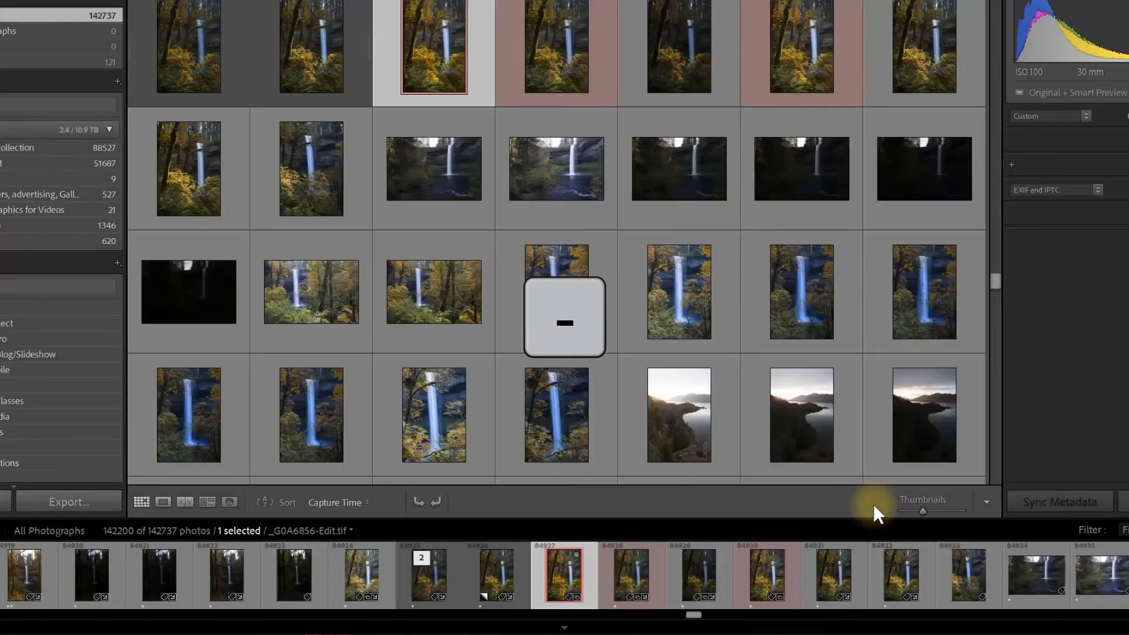
key(minus)
key(minus)
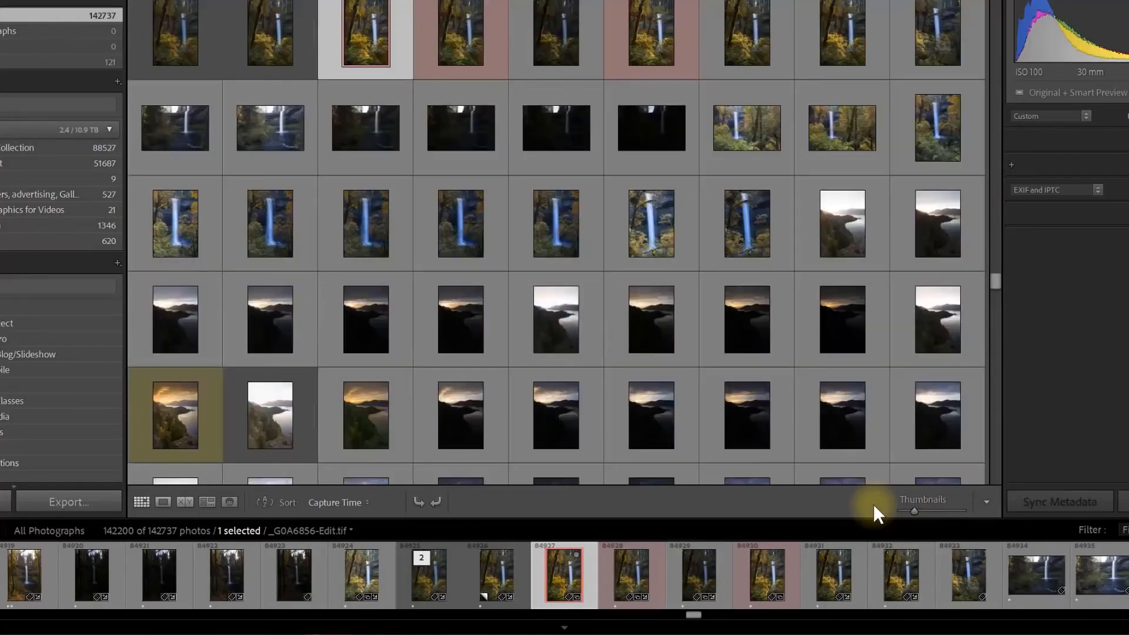
key(equal)
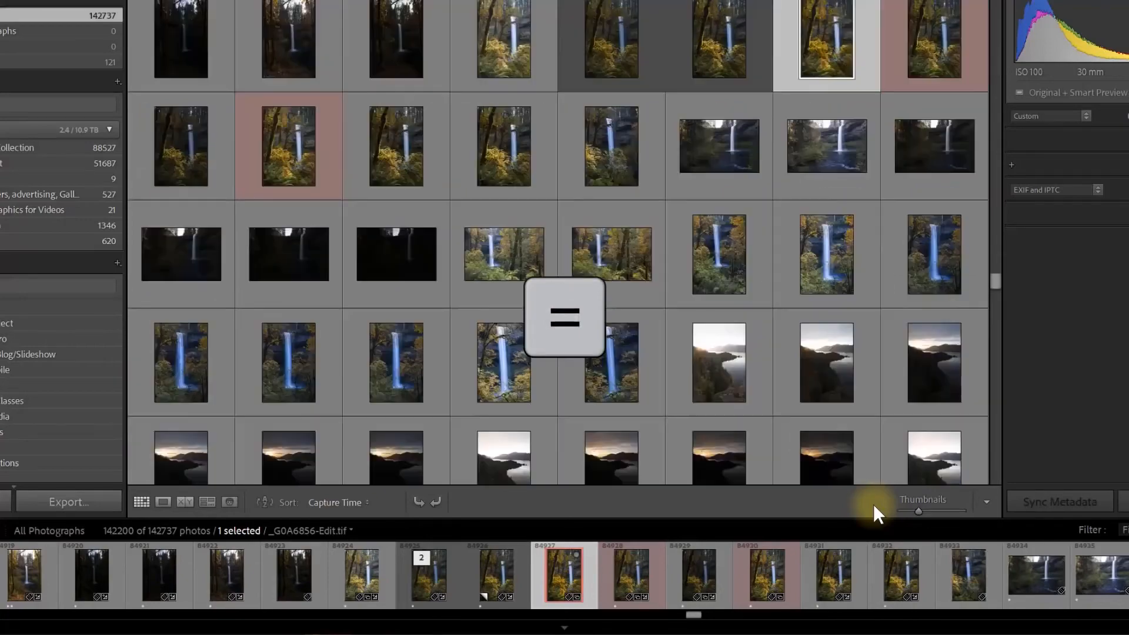
key(equal)
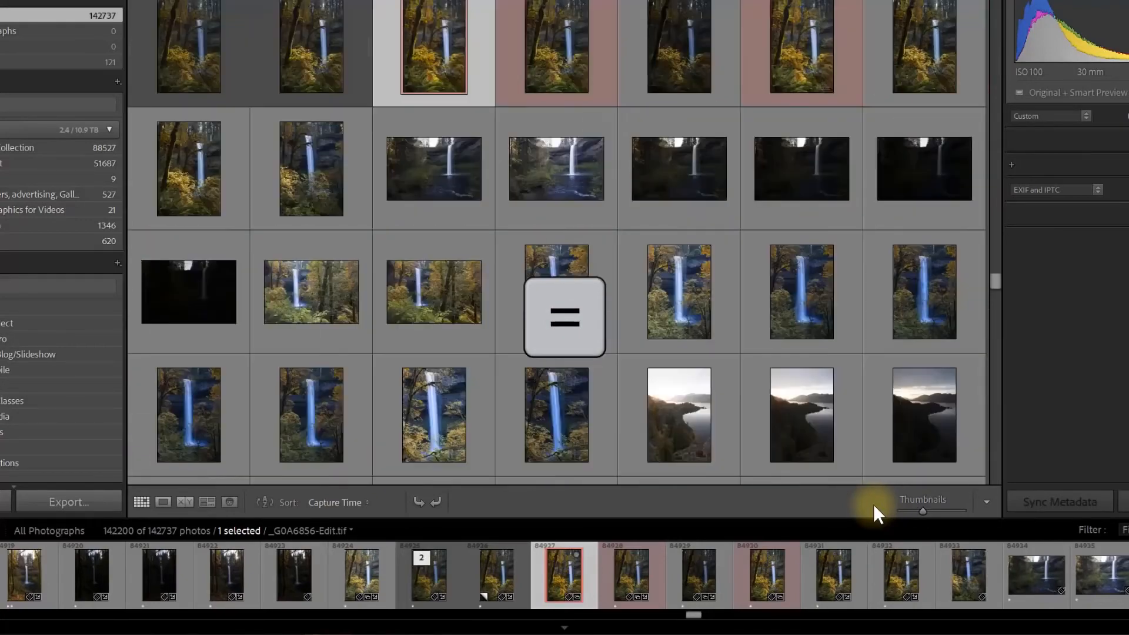
key(equal)
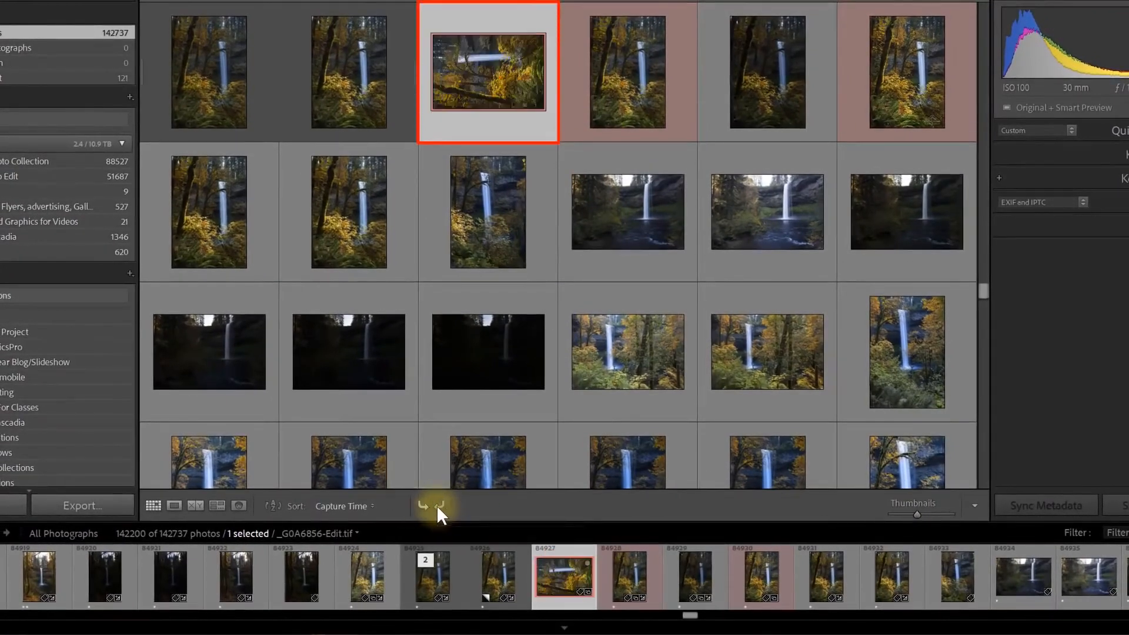
click(439, 504)
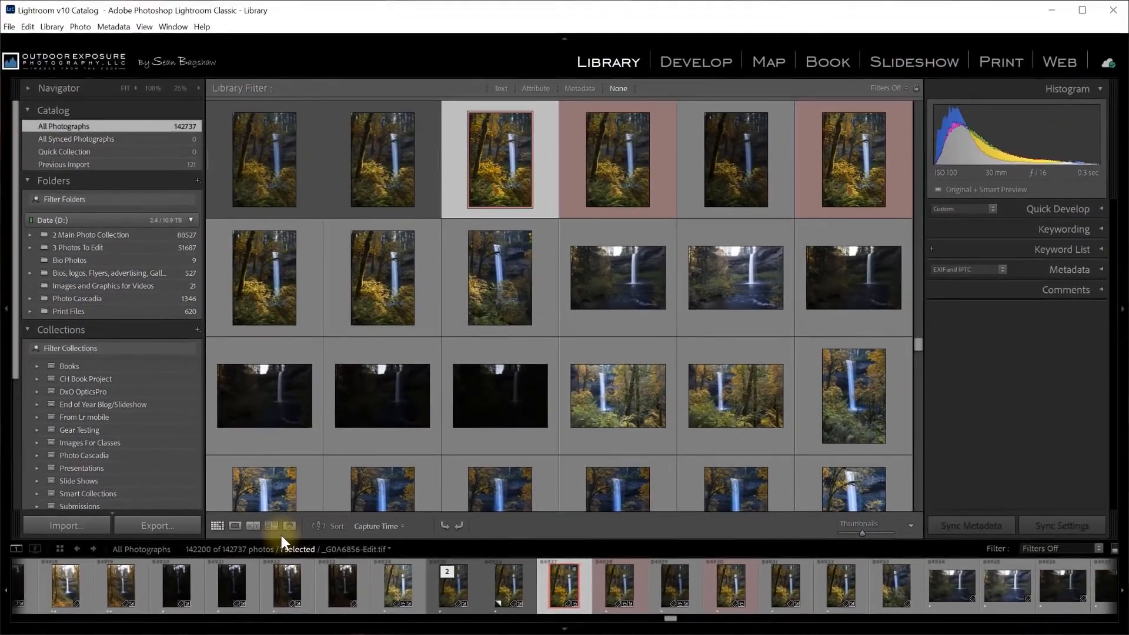
Inspect the waterfall photo _G0A6856-Edit.tif in Loupe view at 100% and at Fit, and look through the other zoom ratios
click(234, 526)
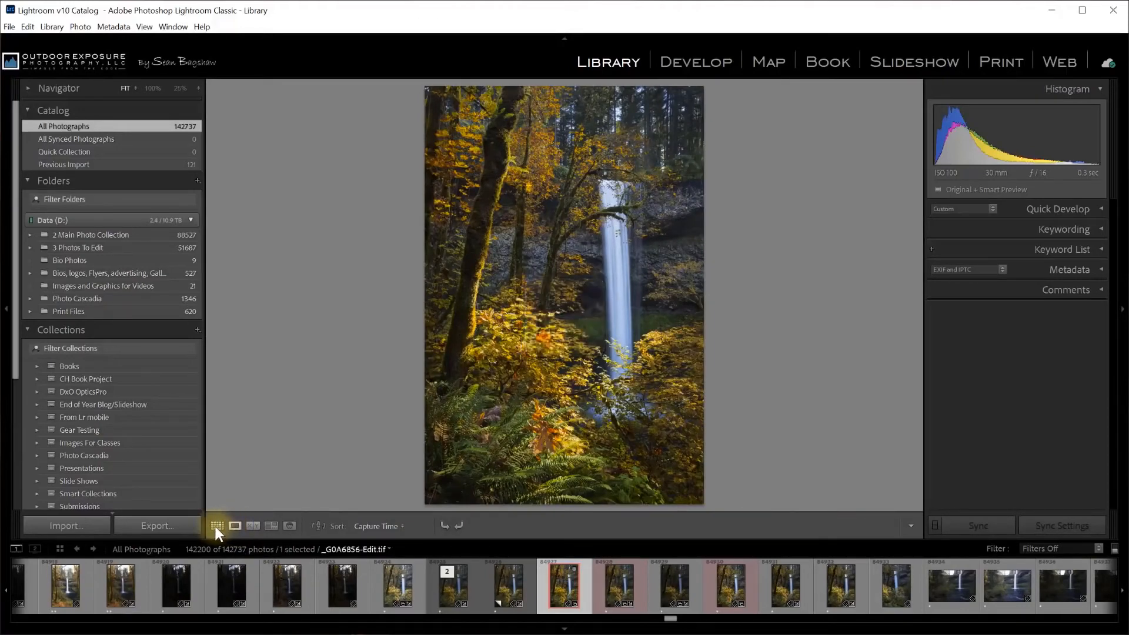
click(216, 527)
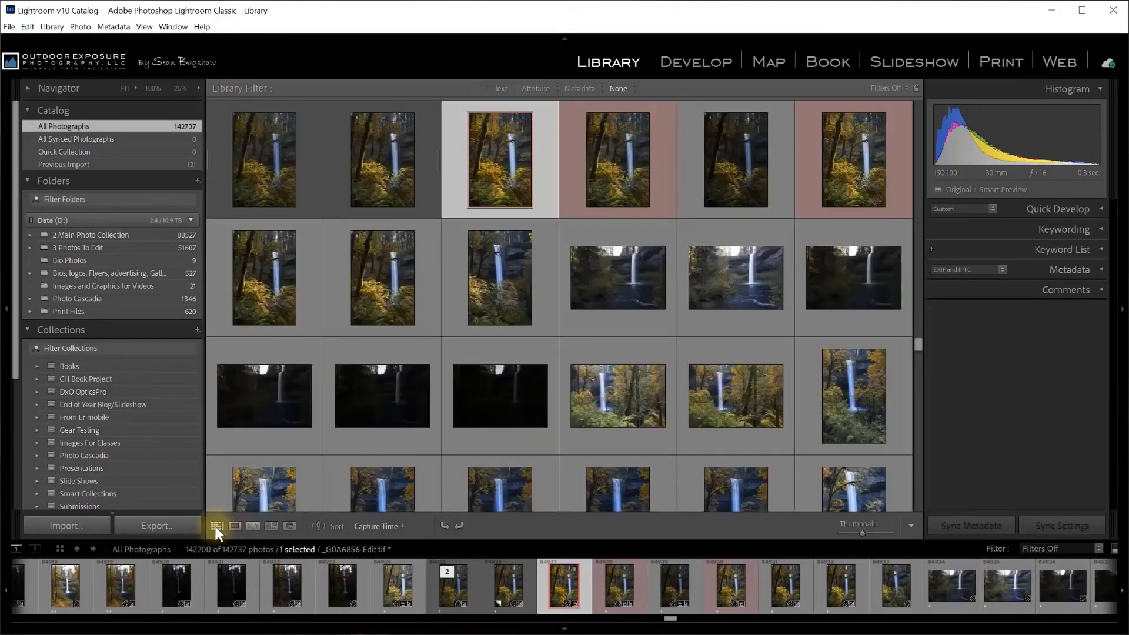
double_click(506, 163)
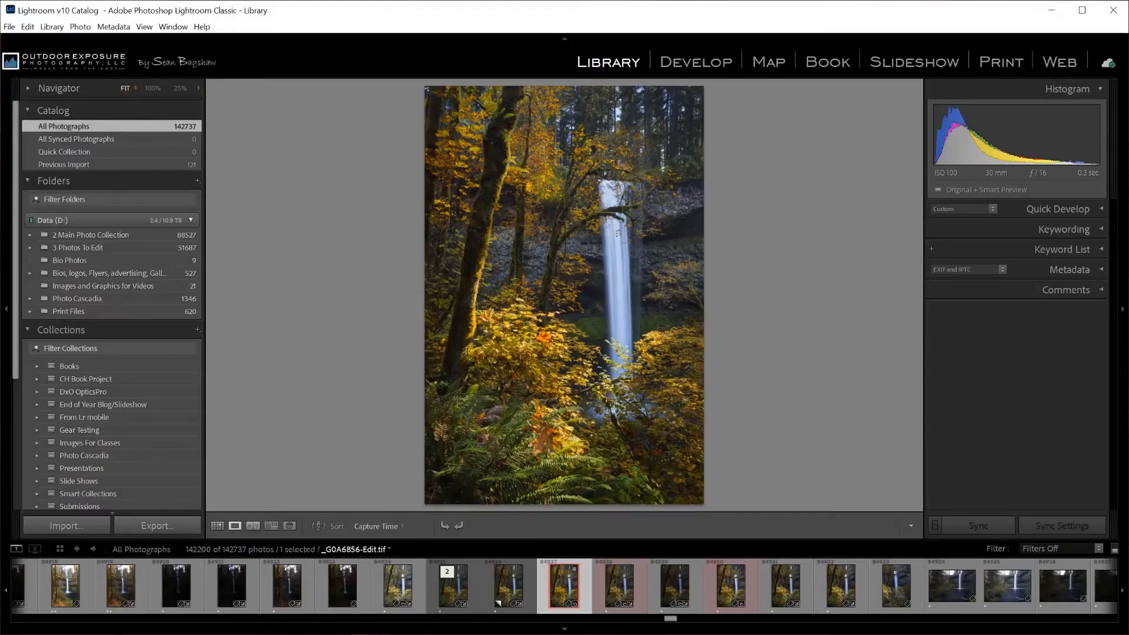
click(549, 188)
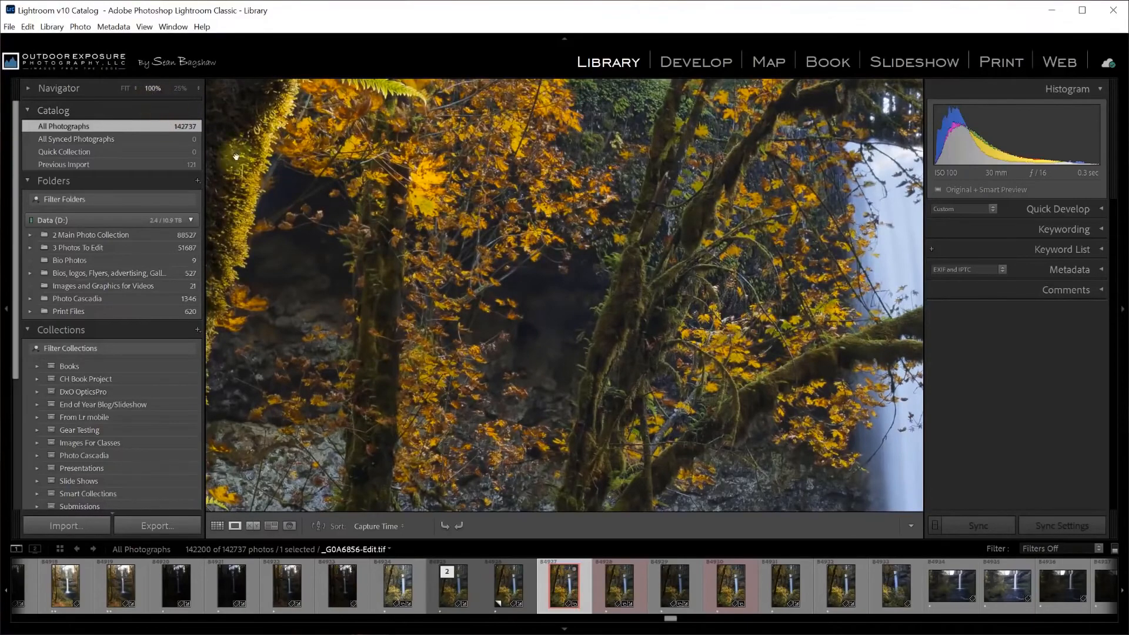
drag(491, 201, 382, 368)
click(468, 311)
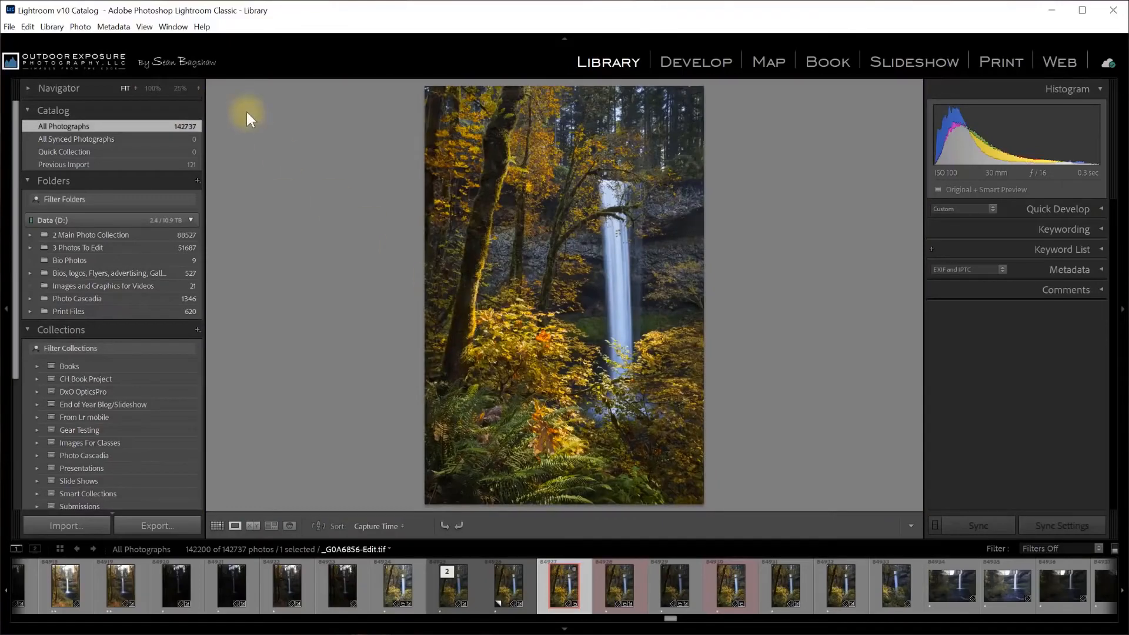
click(198, 88)
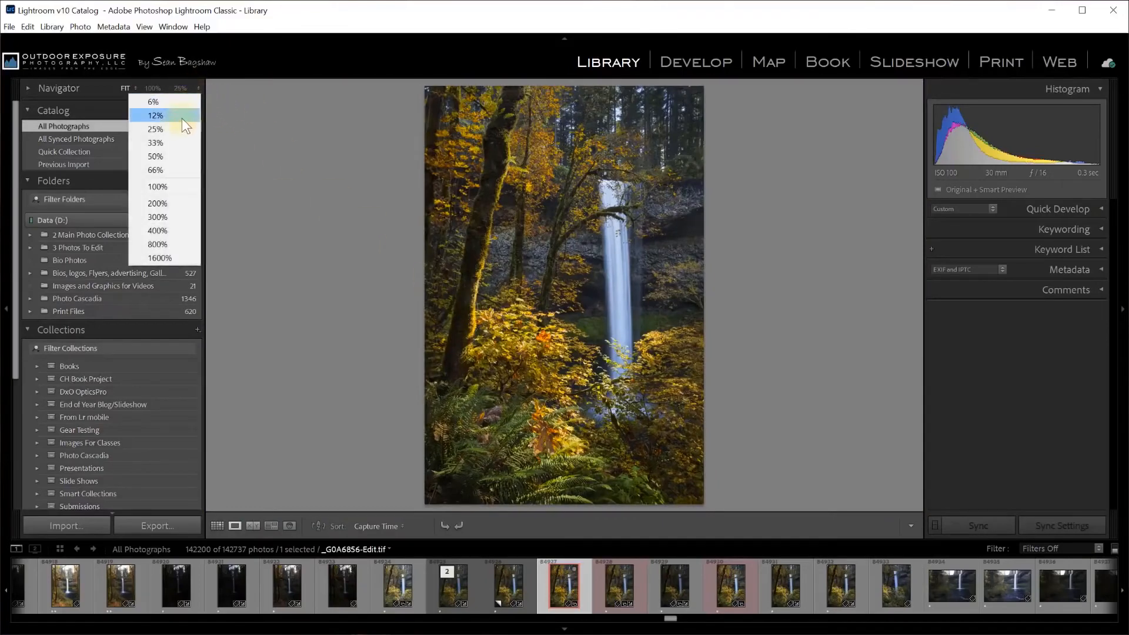
click(255, 101)
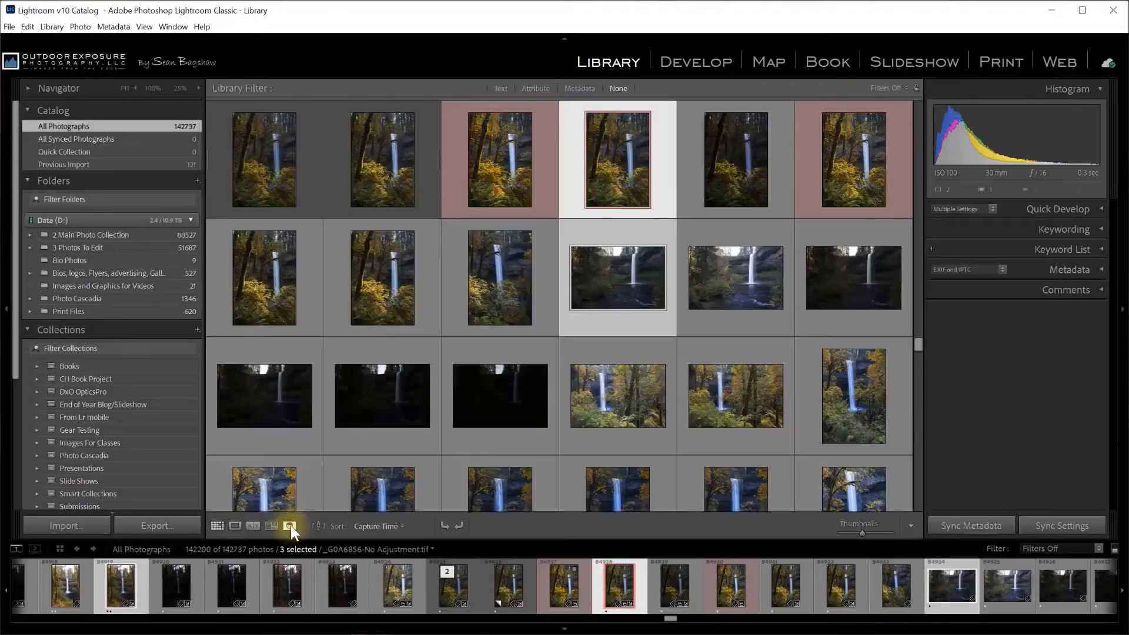
Cycle the grid view styles, ending on expanded cells, and check which collections contain _G0A6856-No Adjustment.tif
key(j)
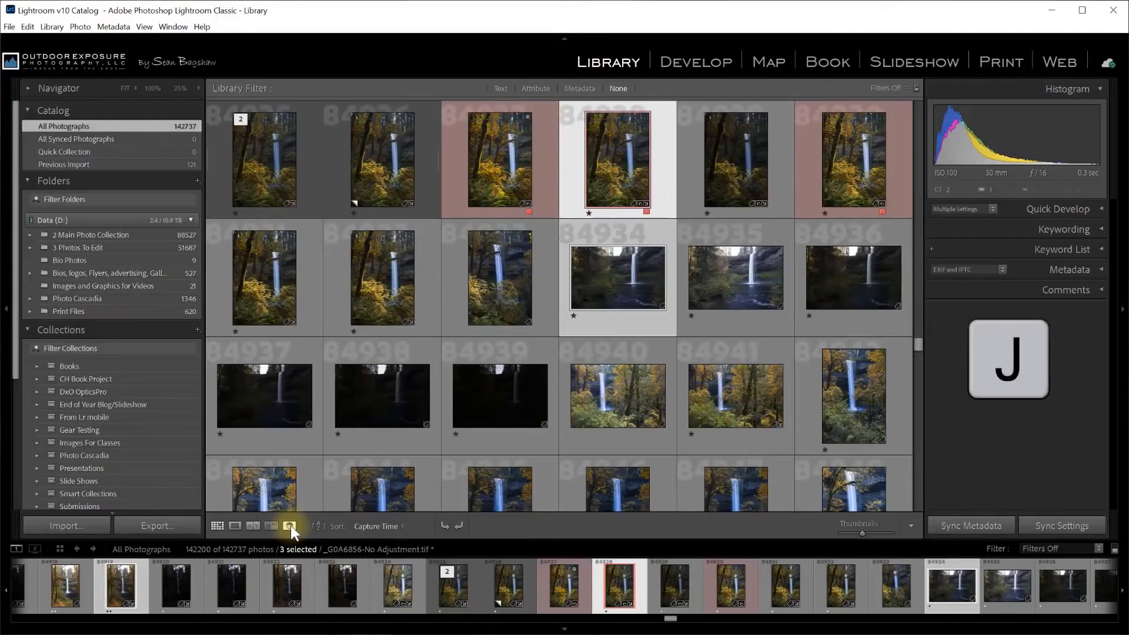
key(j)
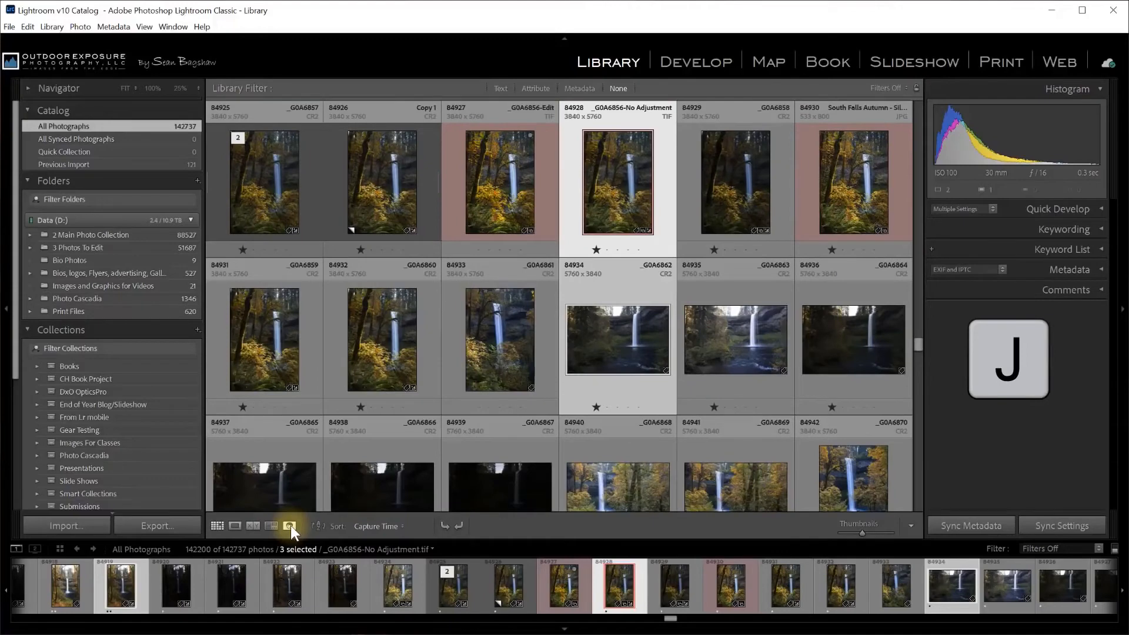
key(j)
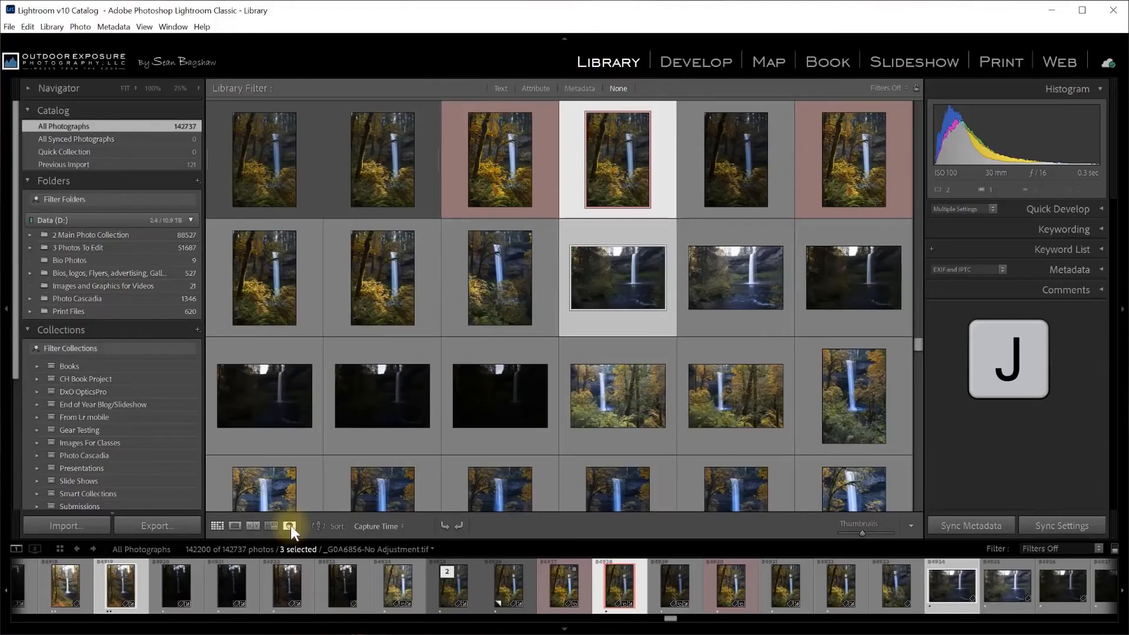
key(j)
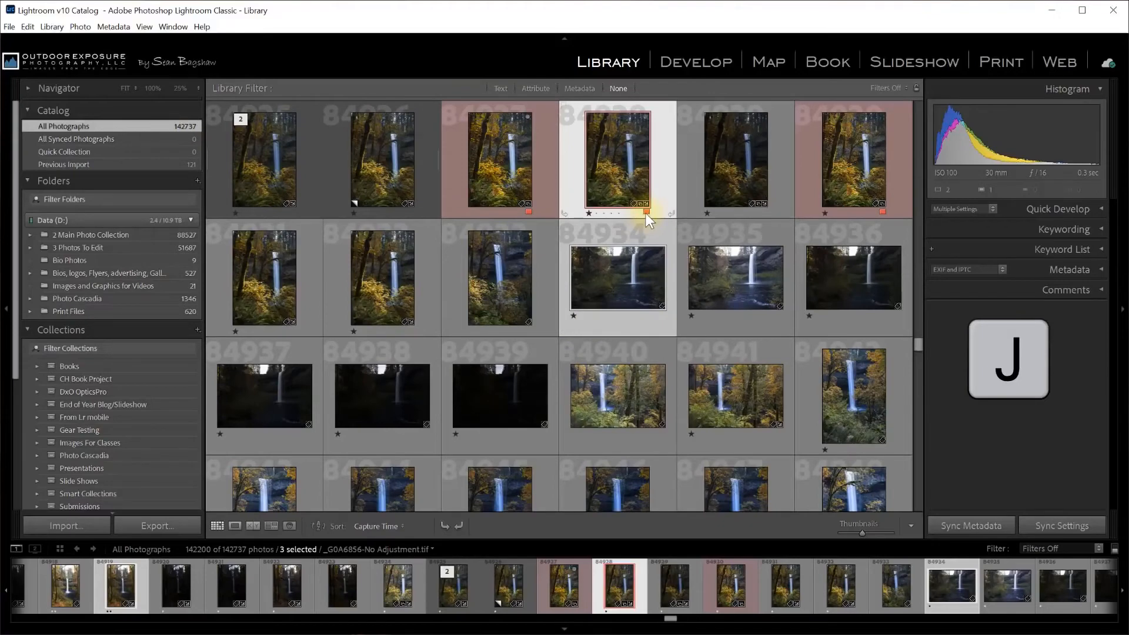
key(j)
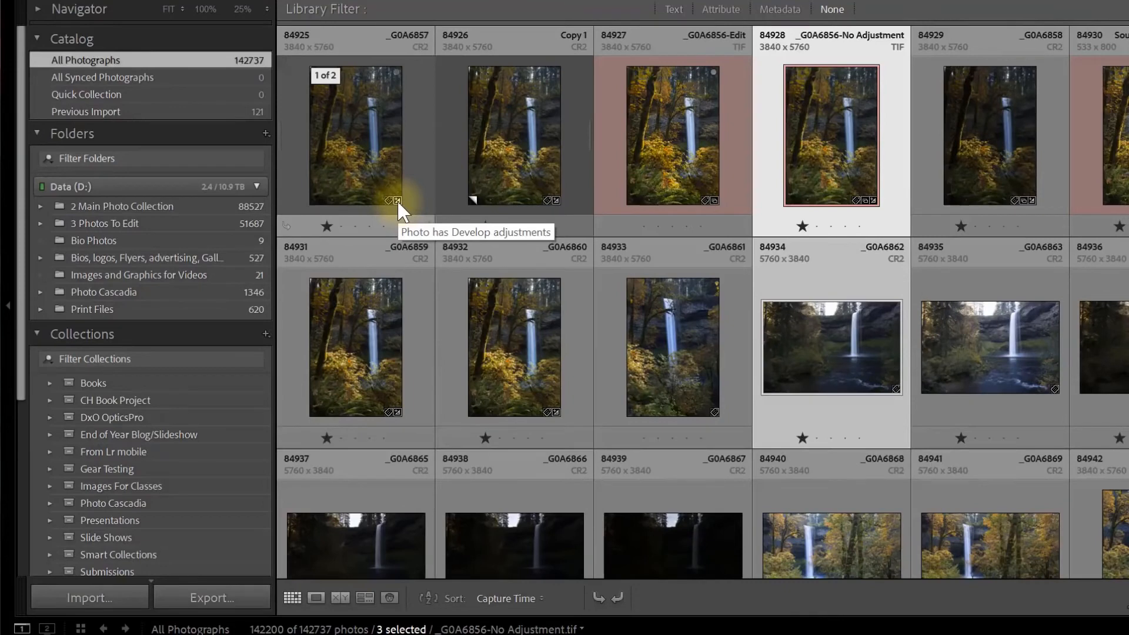
click(866, 204)
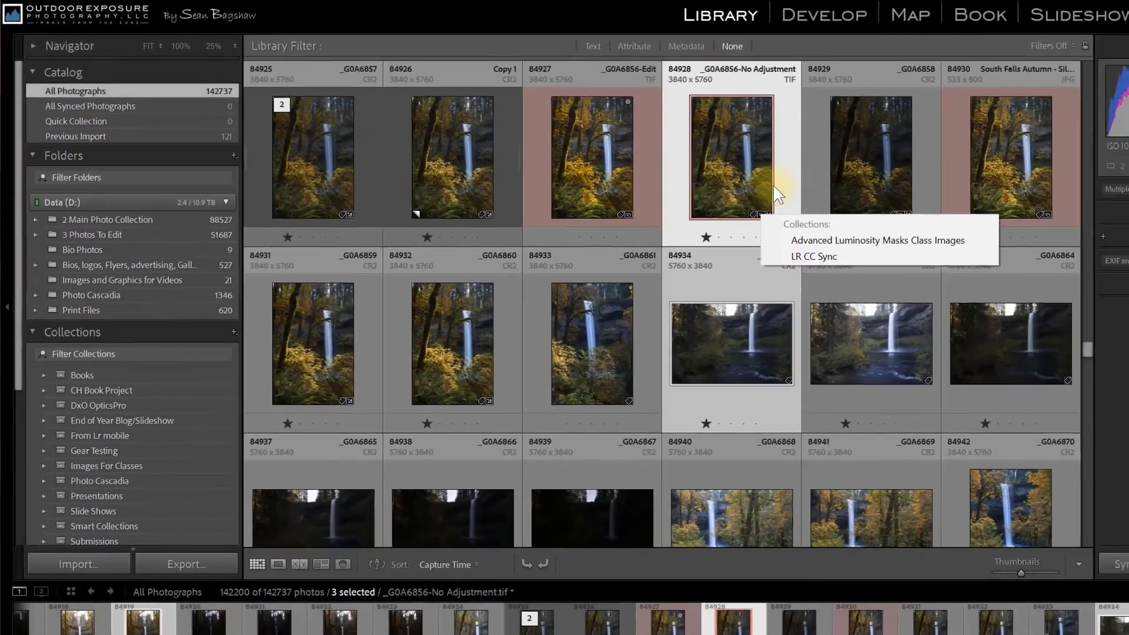
click(886, 166)
View _G0A6856-No Adjustment.tif in Loupe view, cycle through its info overlays until they are hidden, and return to Grid view
key(e)
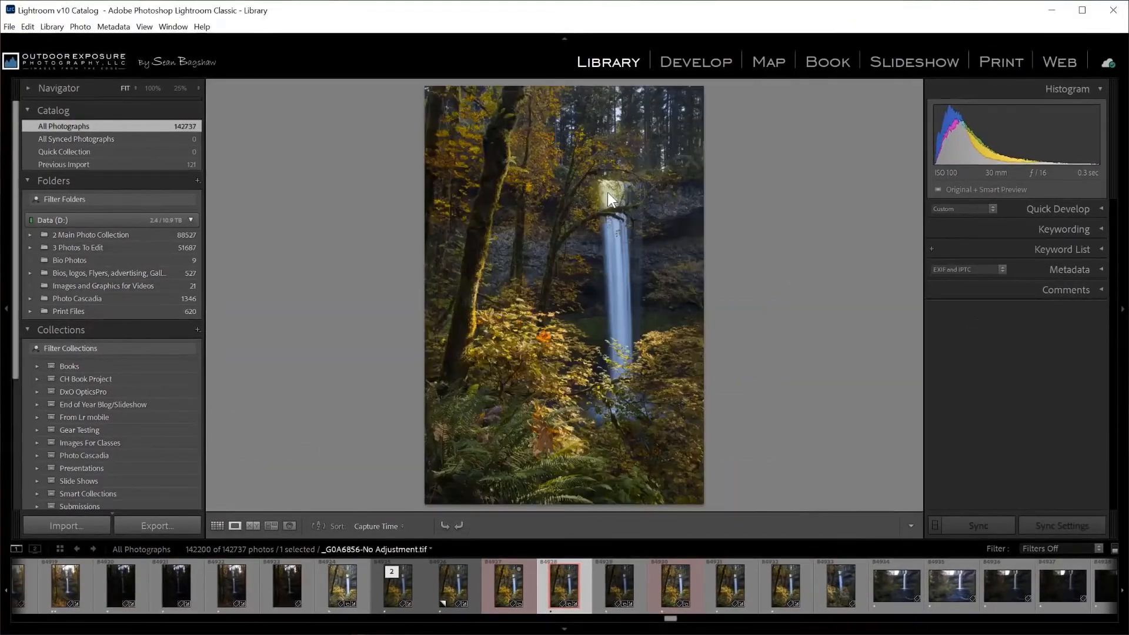
key(i)
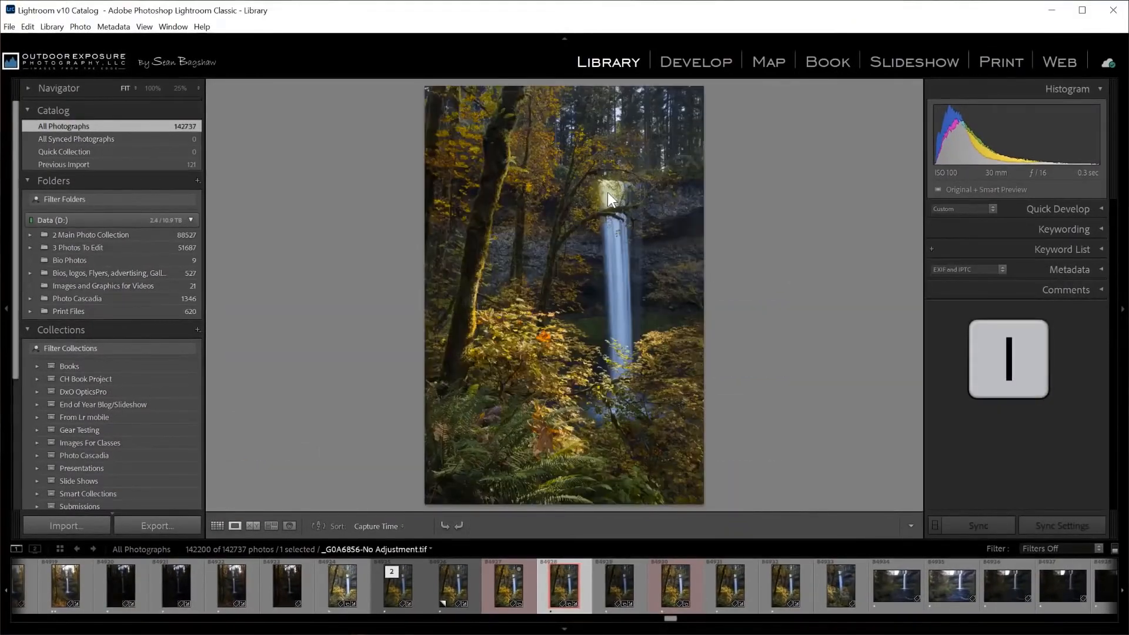
key(i)
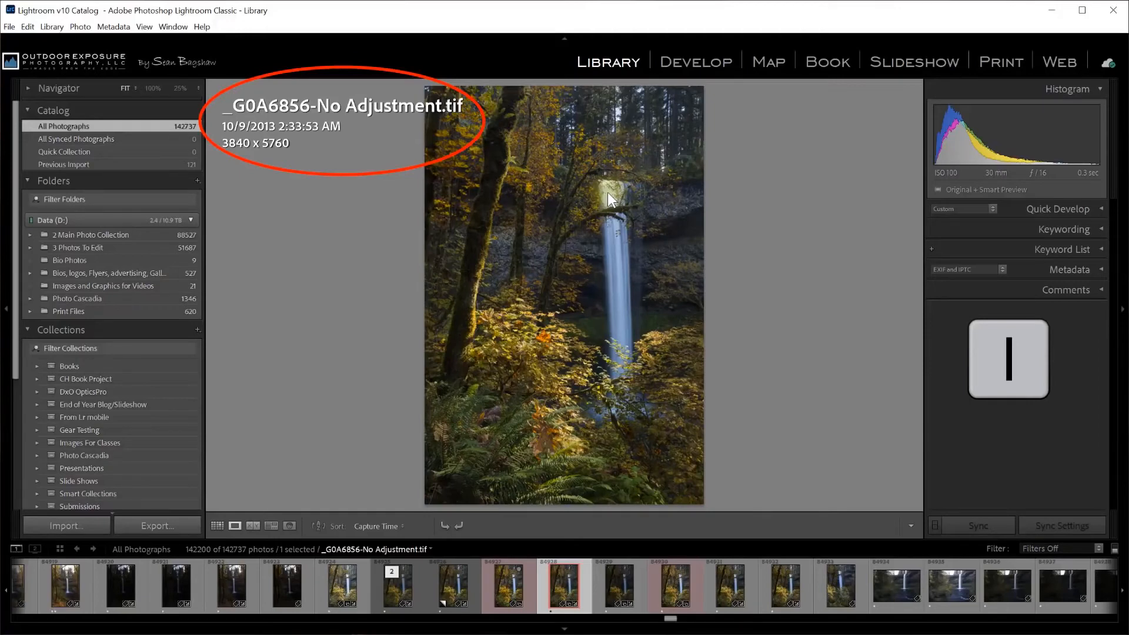
key(i)
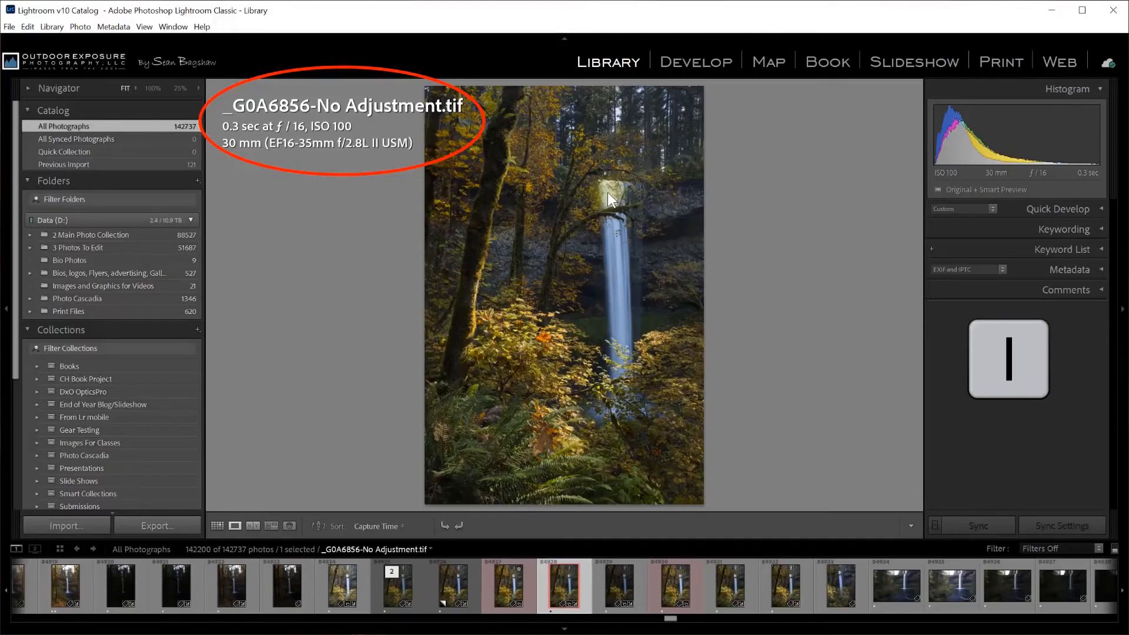
key(i)
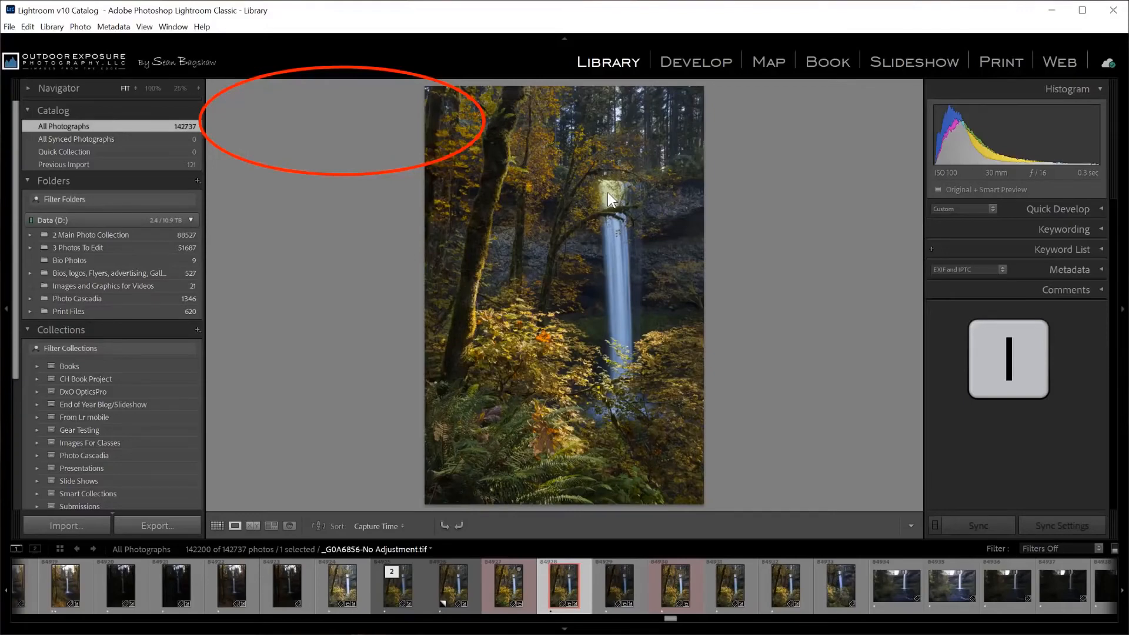
key(g)
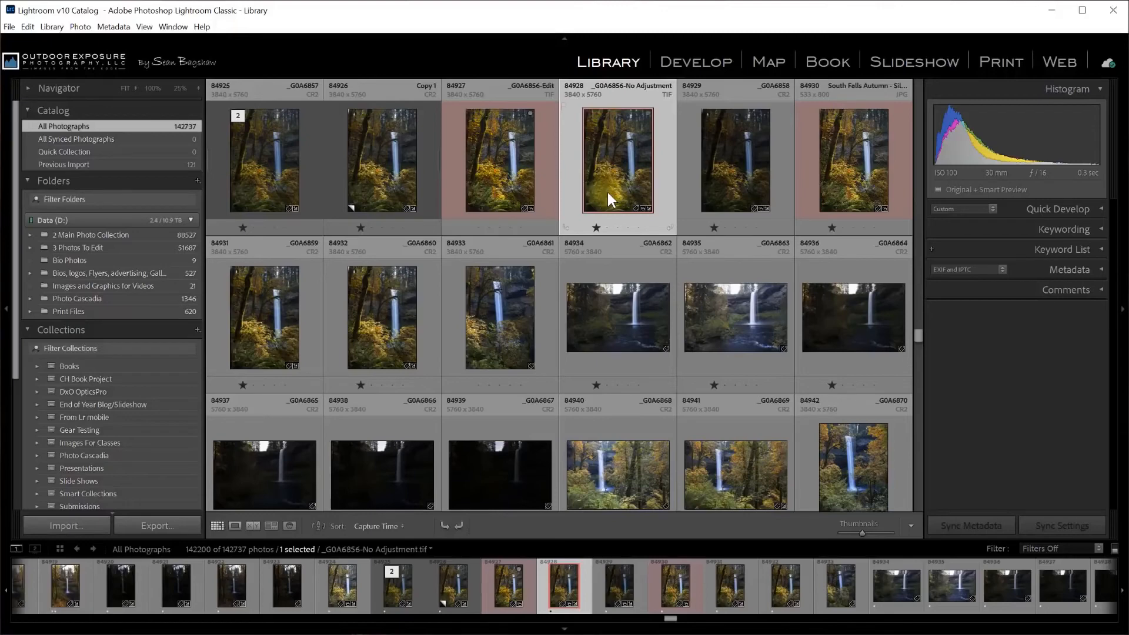
Show the Library Filter bar and open the 2016-10-12 folder inside 3 Photos To Edit
key(backslash)
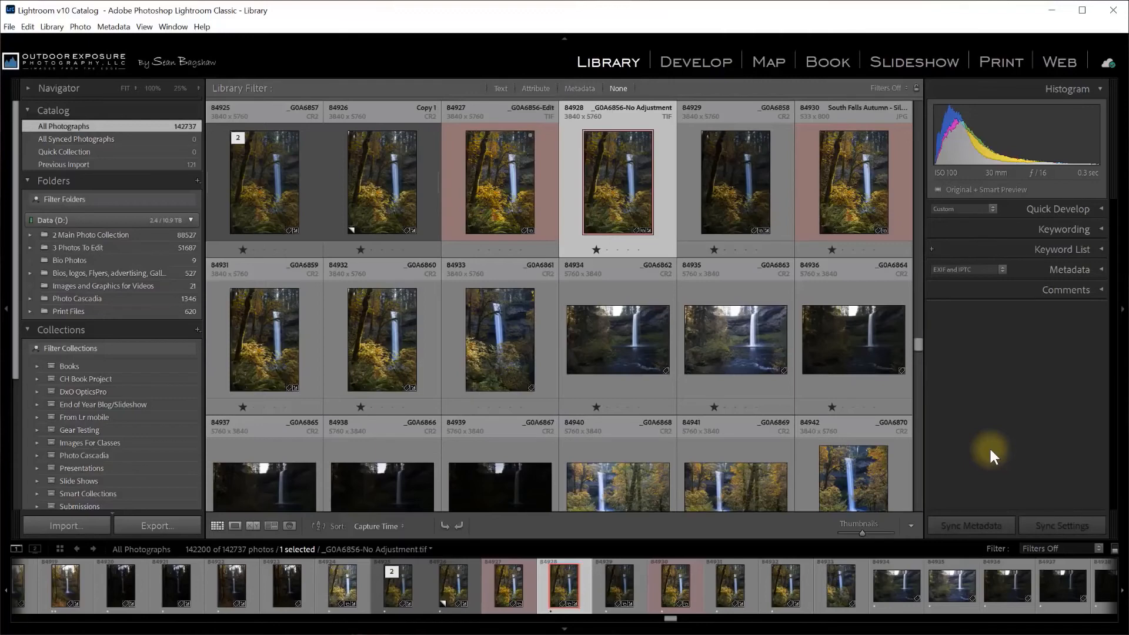
scroll(16, 330, down, 3)
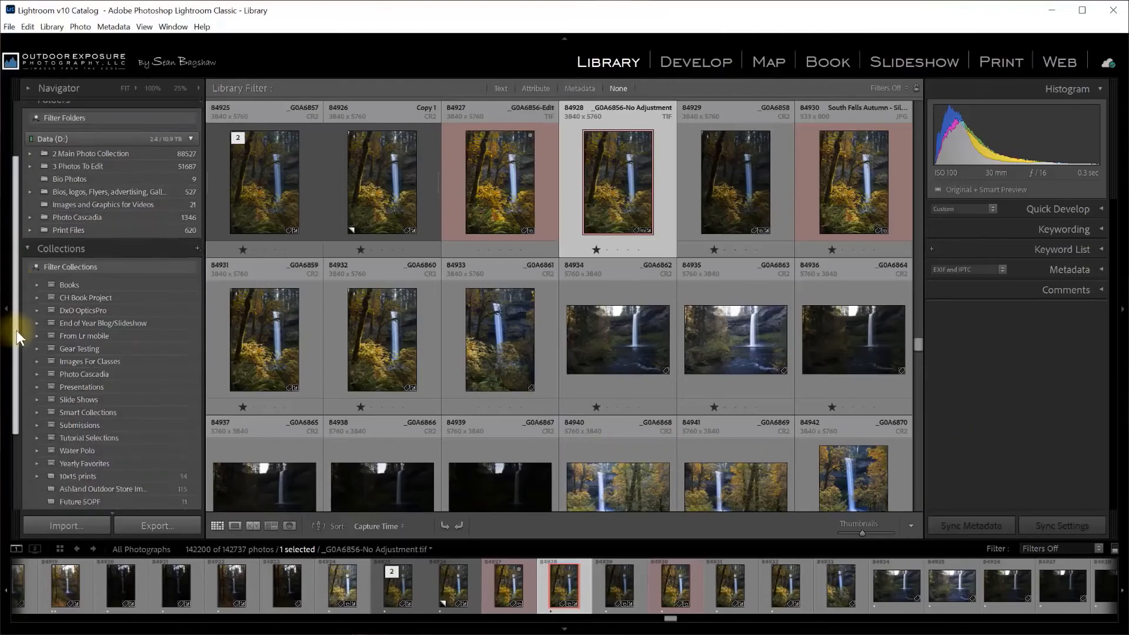
drag(16, 330, 16, 270)
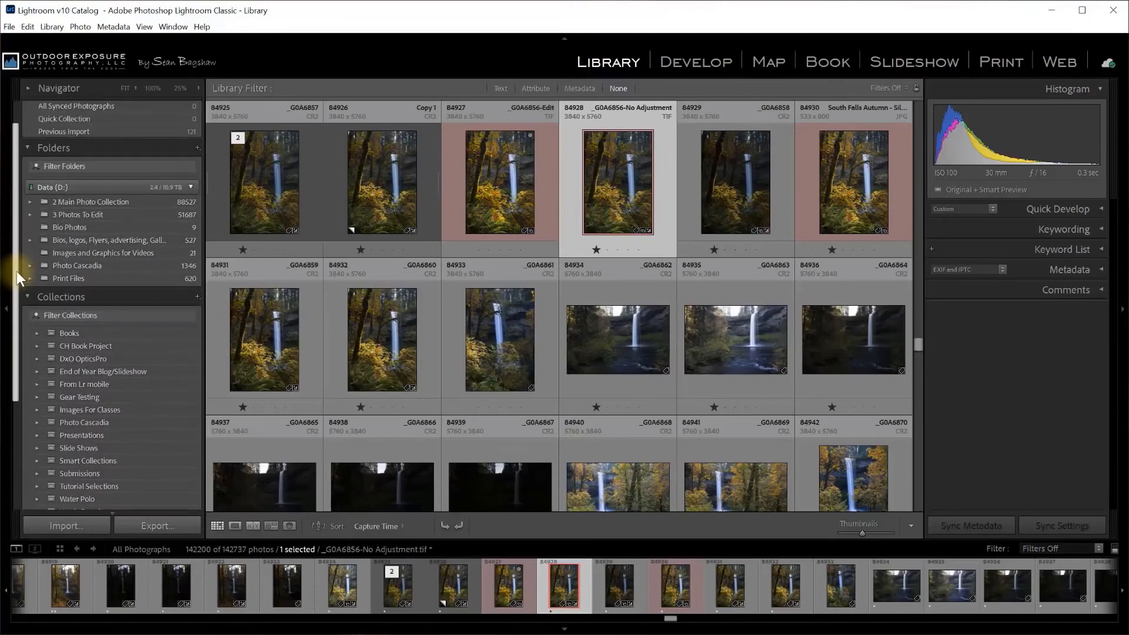
click(30, 215)
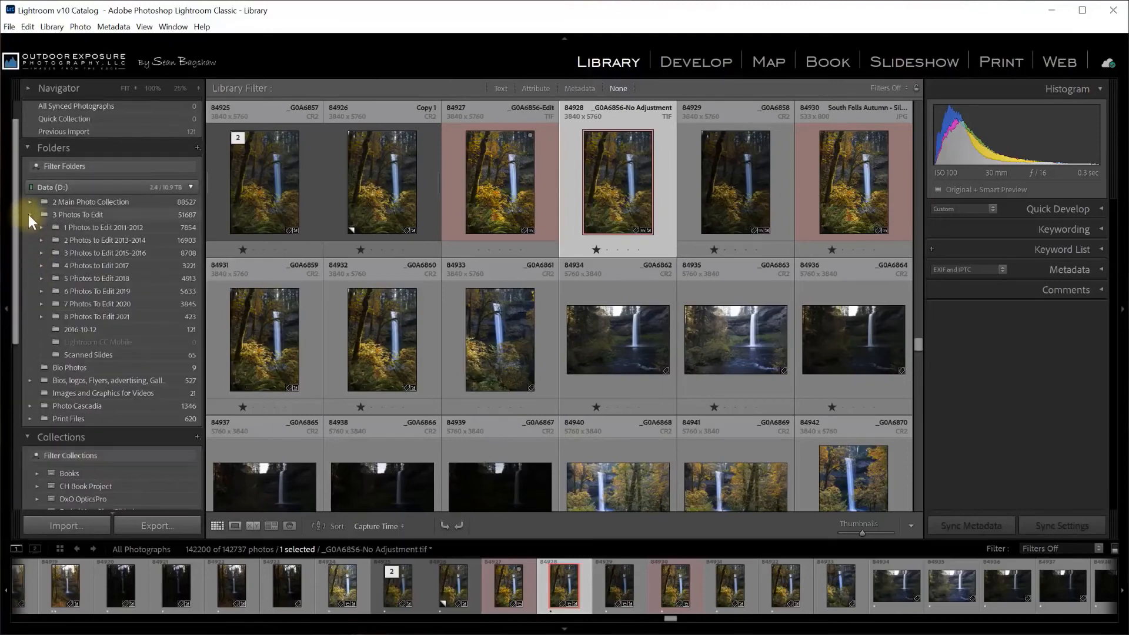
click(76, 329)
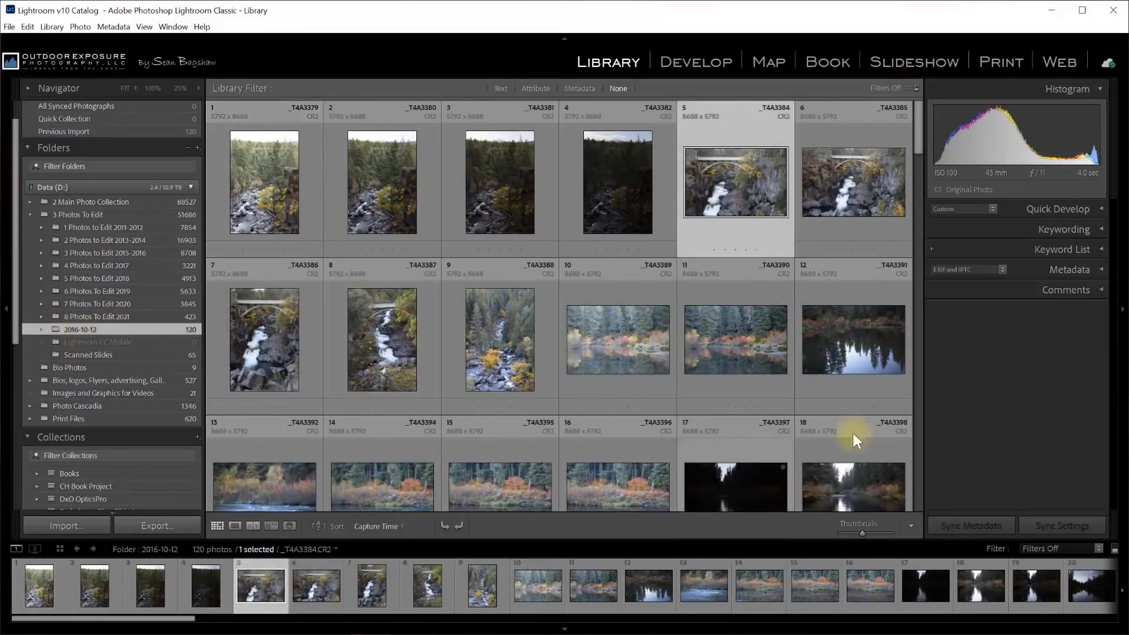
Select all photos in the 2016-10-12 folder and add the keyword Oregon to them
click(1103, 231)
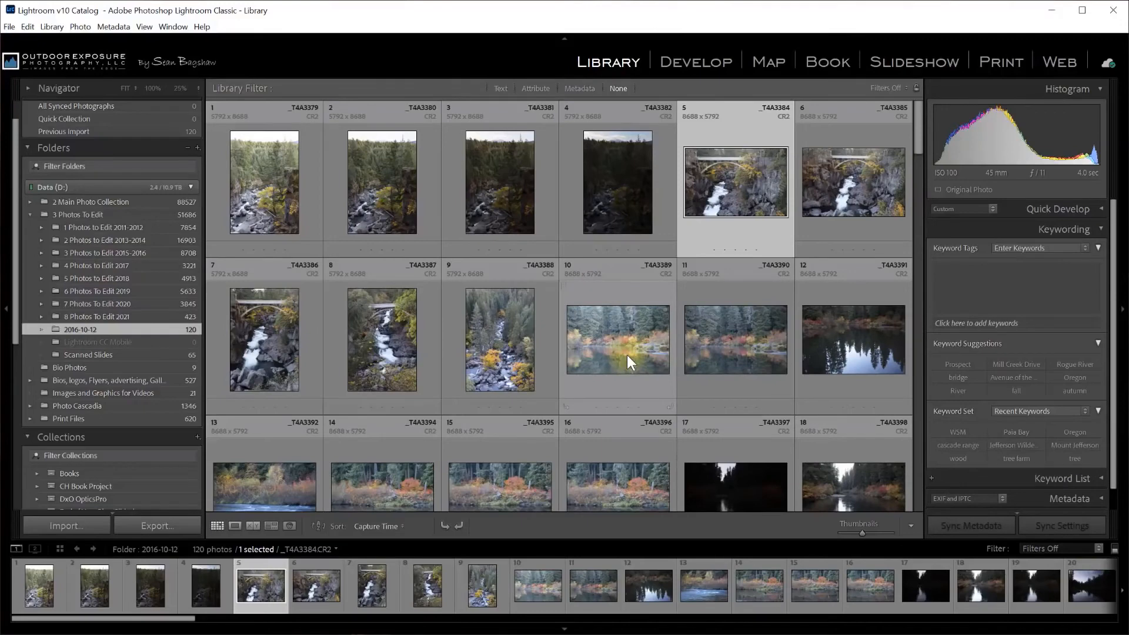
key(ctrl+a)
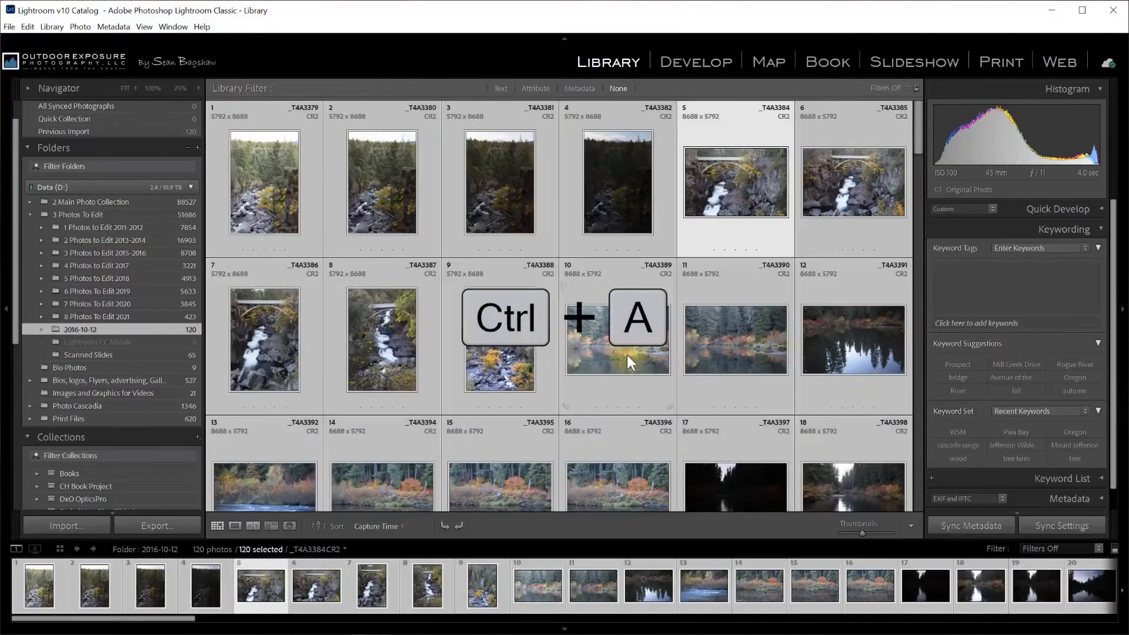
click(990, 282)
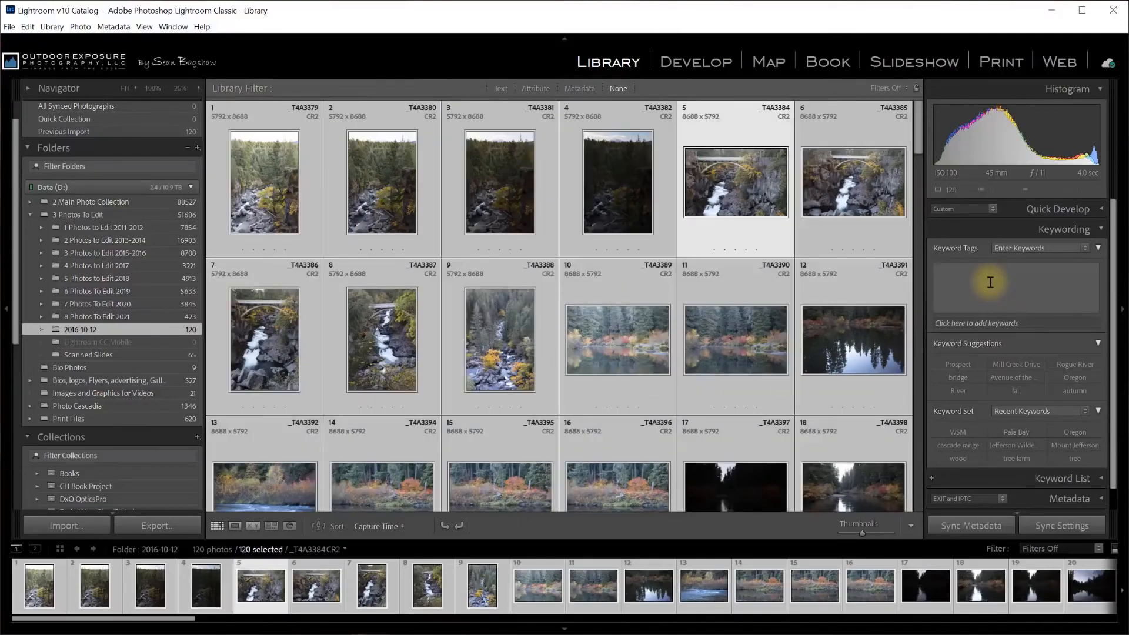
click(990, 282)
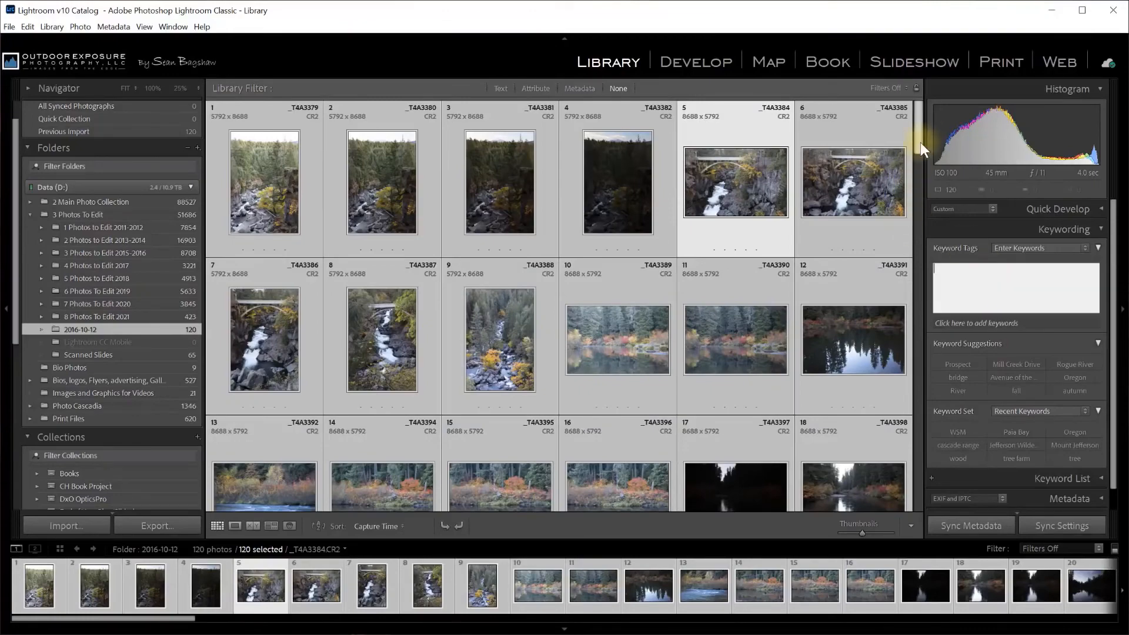
mouse_move(920, 143)
mouse_down()
mouse_move(902, 370)
mouse_move(918, 145)
mouse_up()
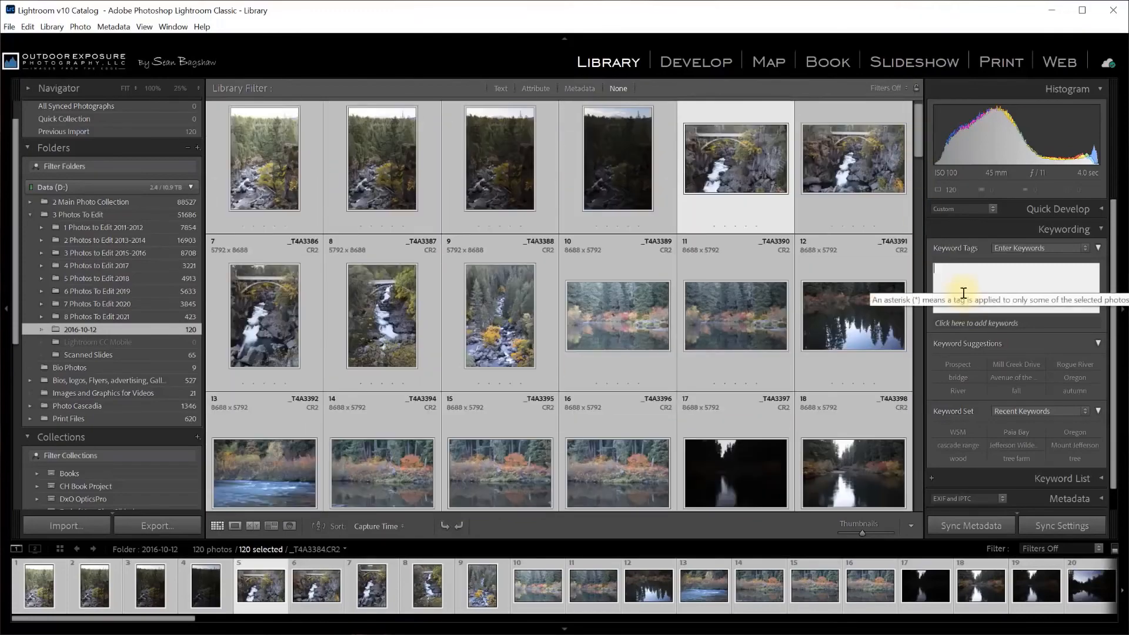
text(on)
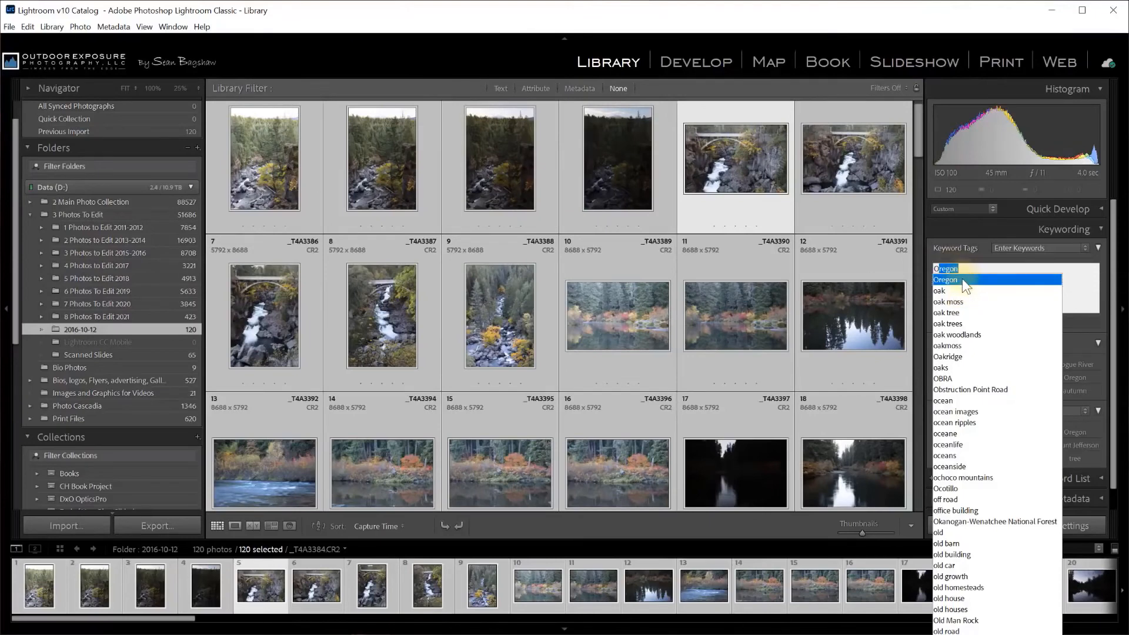
click(963, 280)
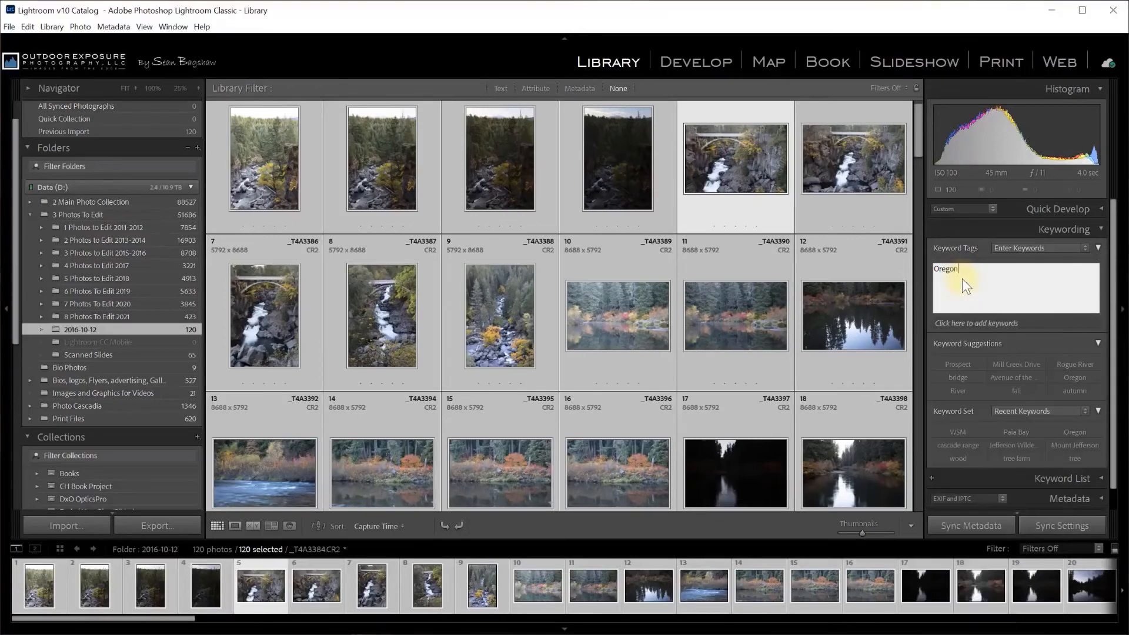
key(Return)
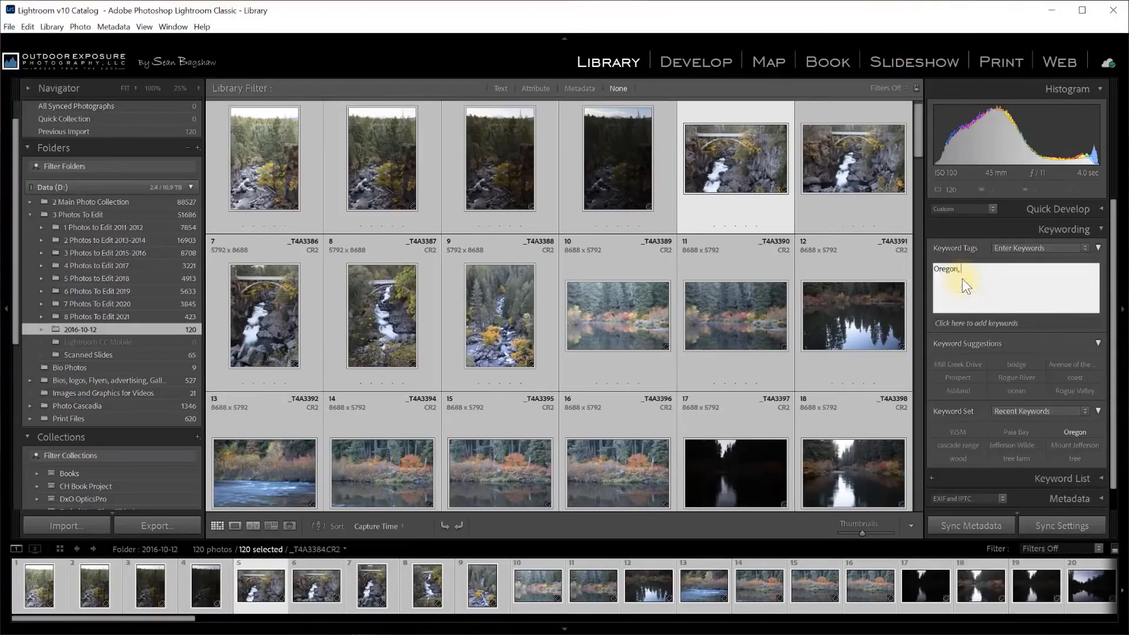
Add the keywords Rogue River and fall color to all the selected photos
text(Rogue)
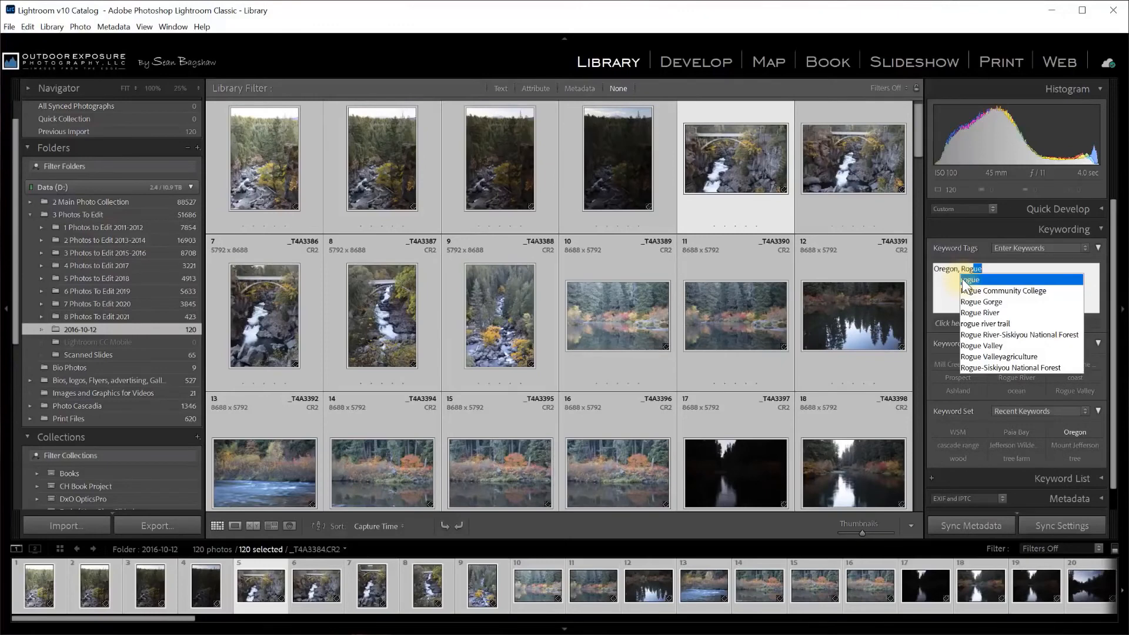
click(981, 312)
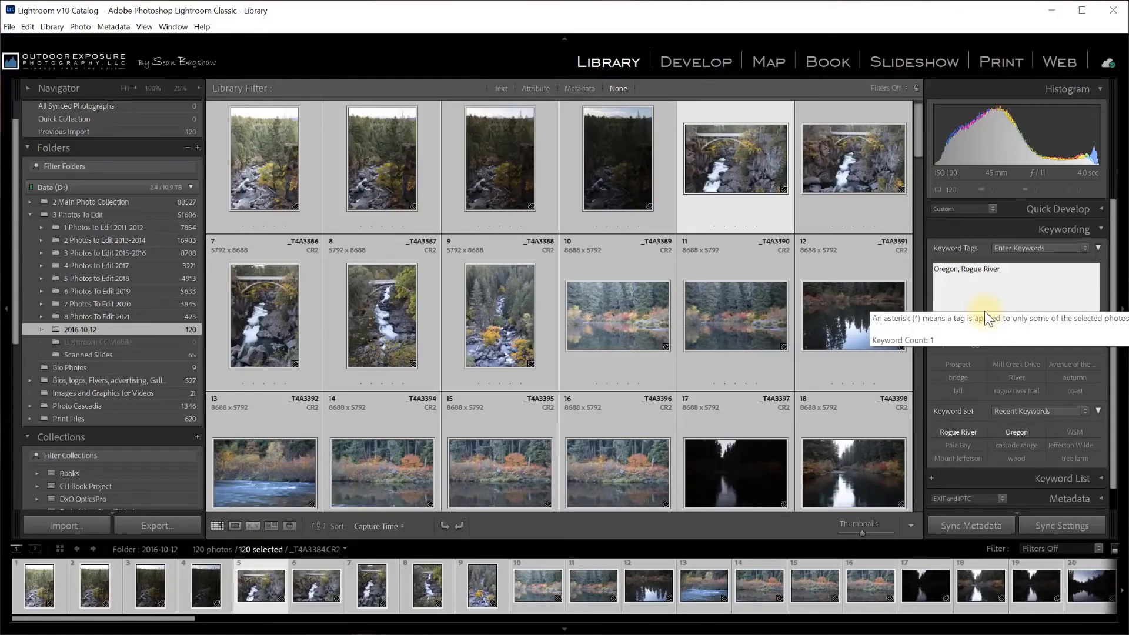
text(, fall)
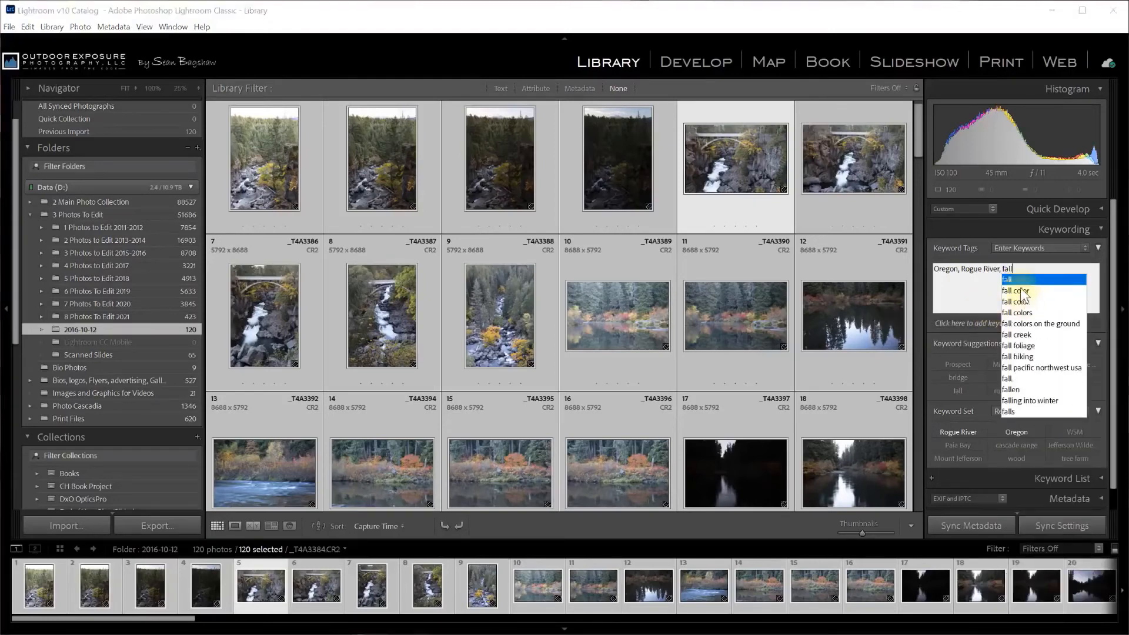
click(1021, 289)
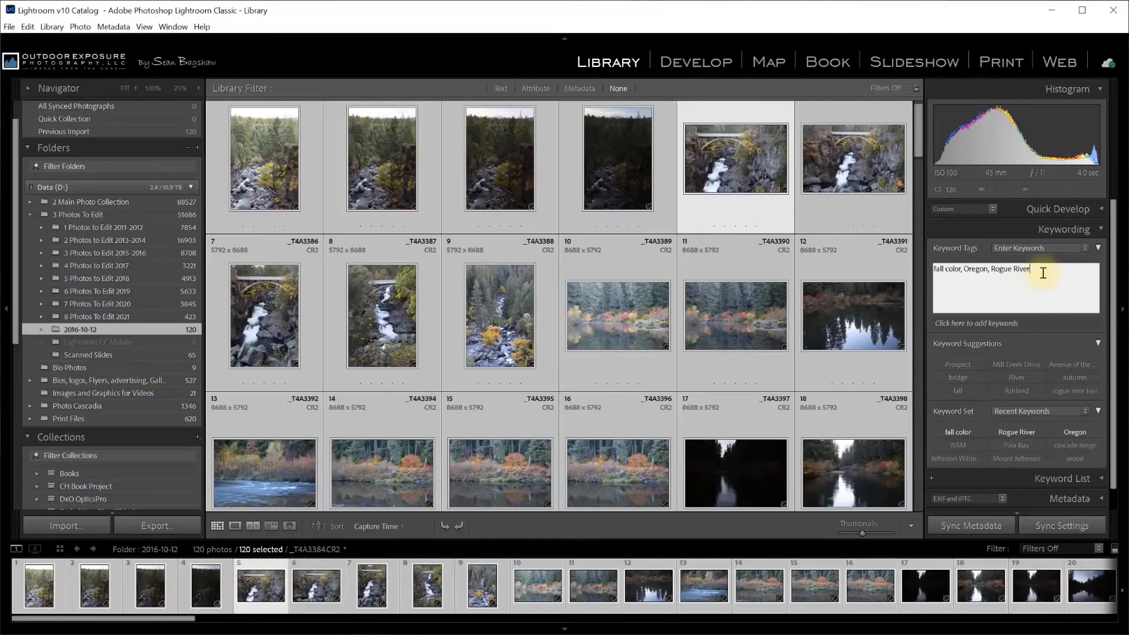
key(Return)
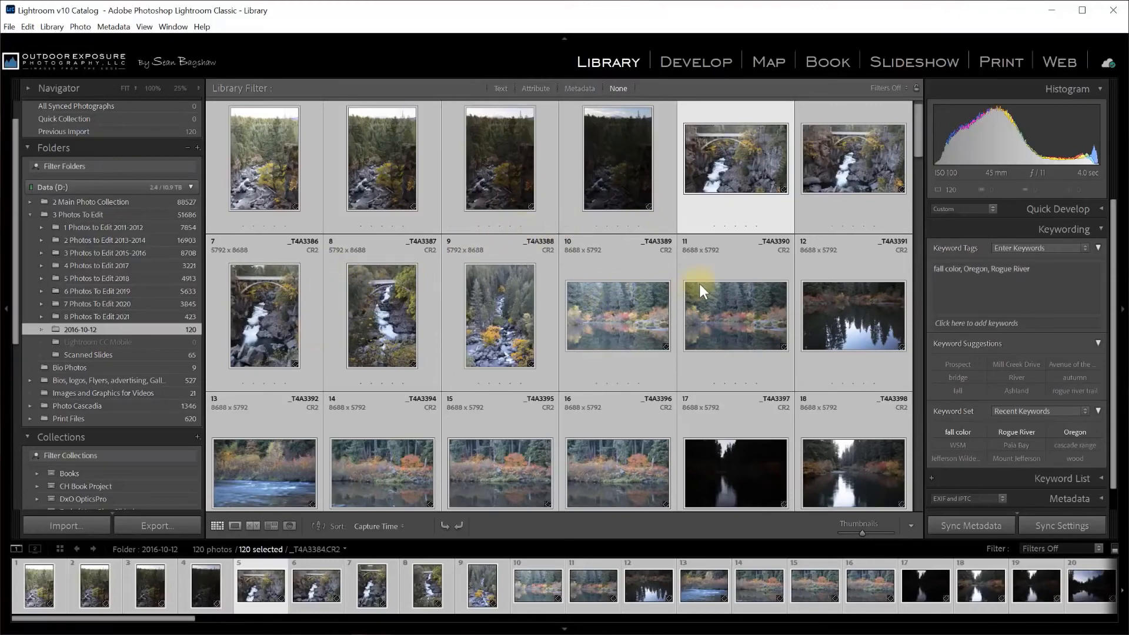
Select the four bridge photos _T4A3384 through _T4A3387 and add the keyword bridge to them
click(732, 212)
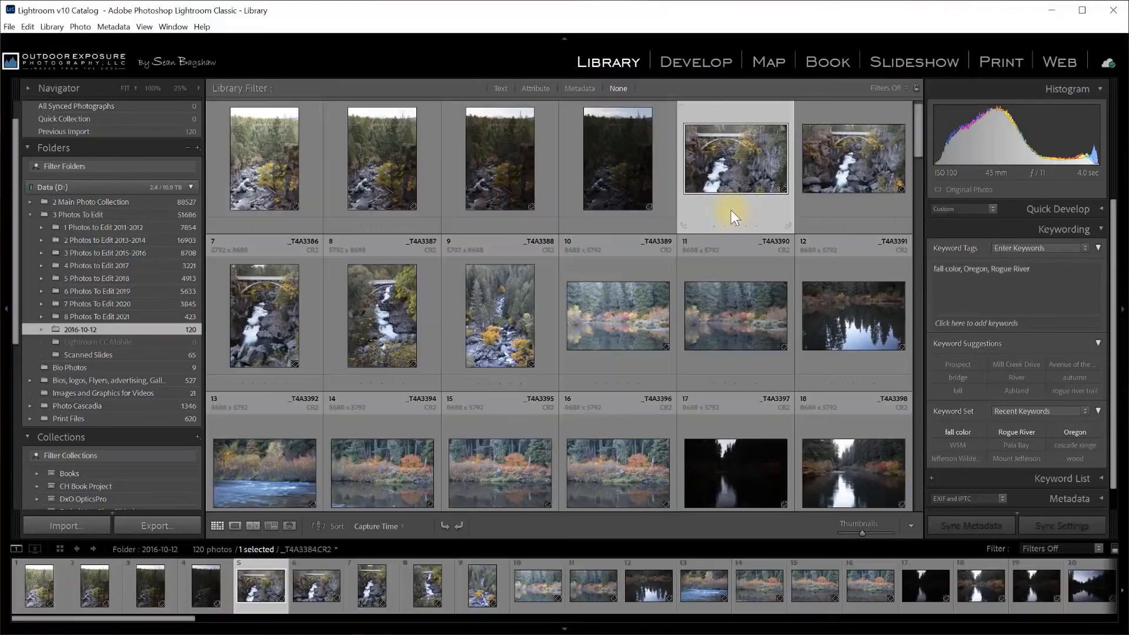
shift+click(341, 341)
click(1072, 270)
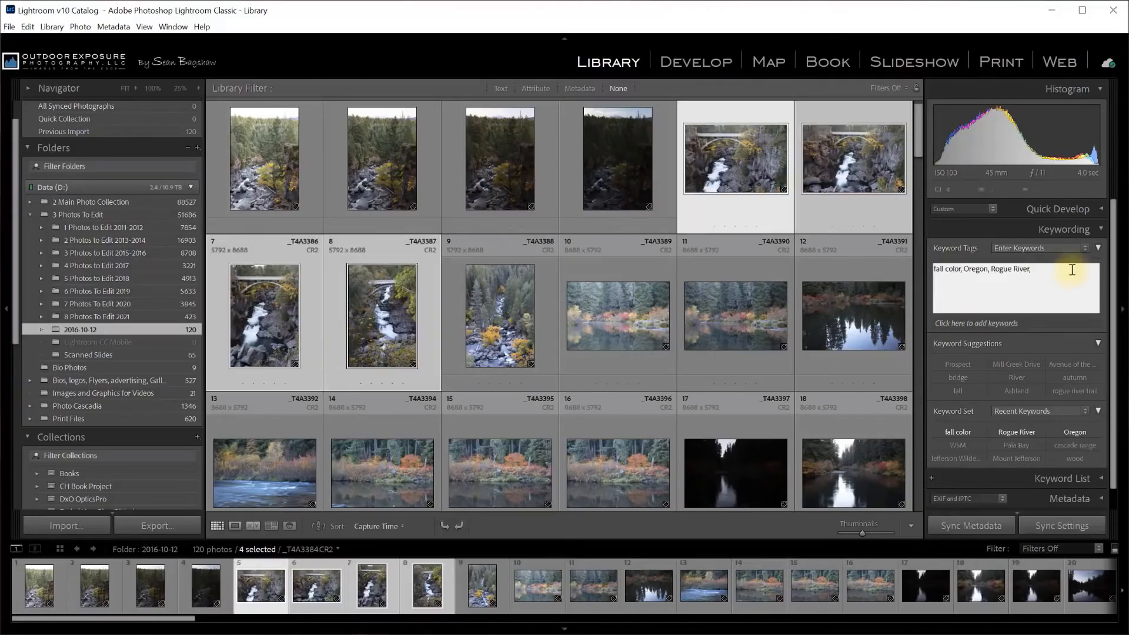
text(brid)
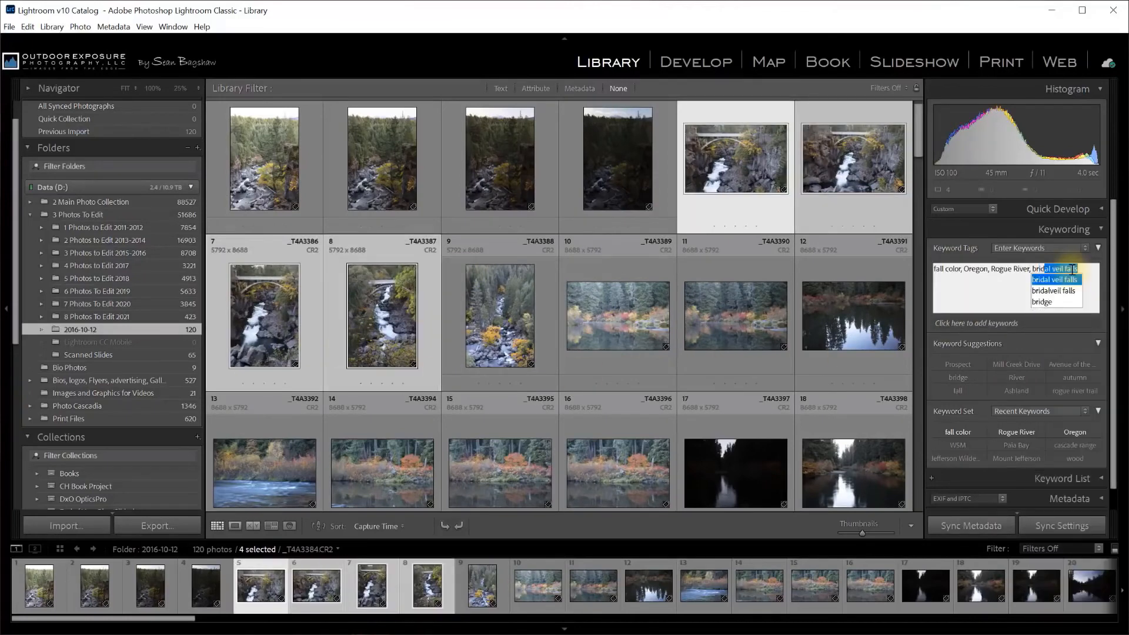
text(ge)
key(Return)
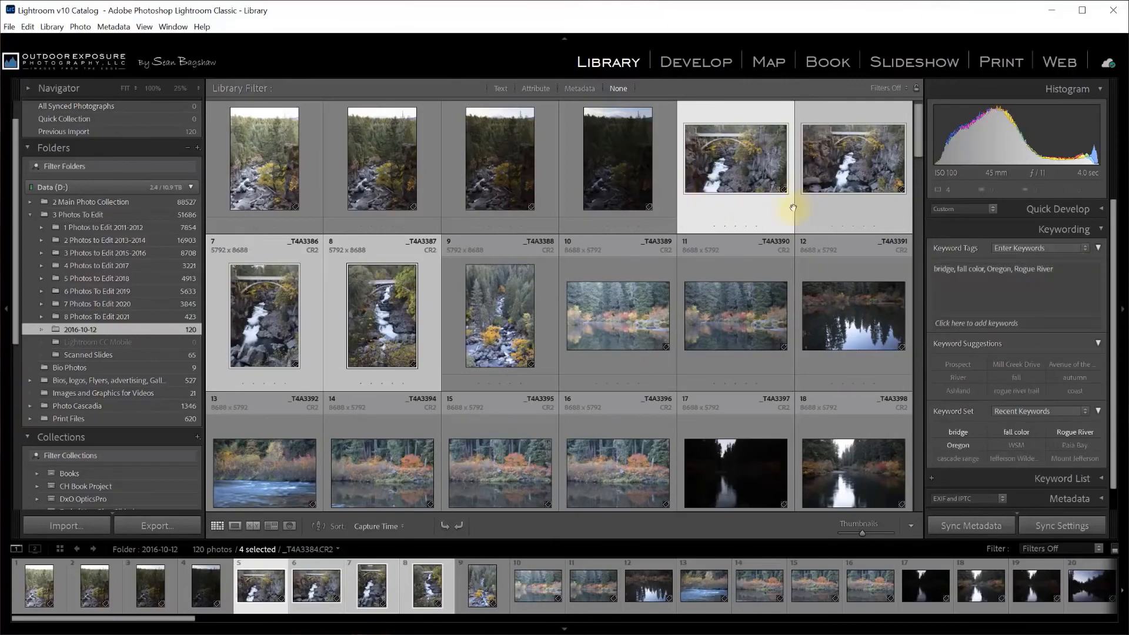
Try five-star and one-star ratings on the folder's first photo, _T4A3379, and clear its rating
scroll(570, 432, down, 2)
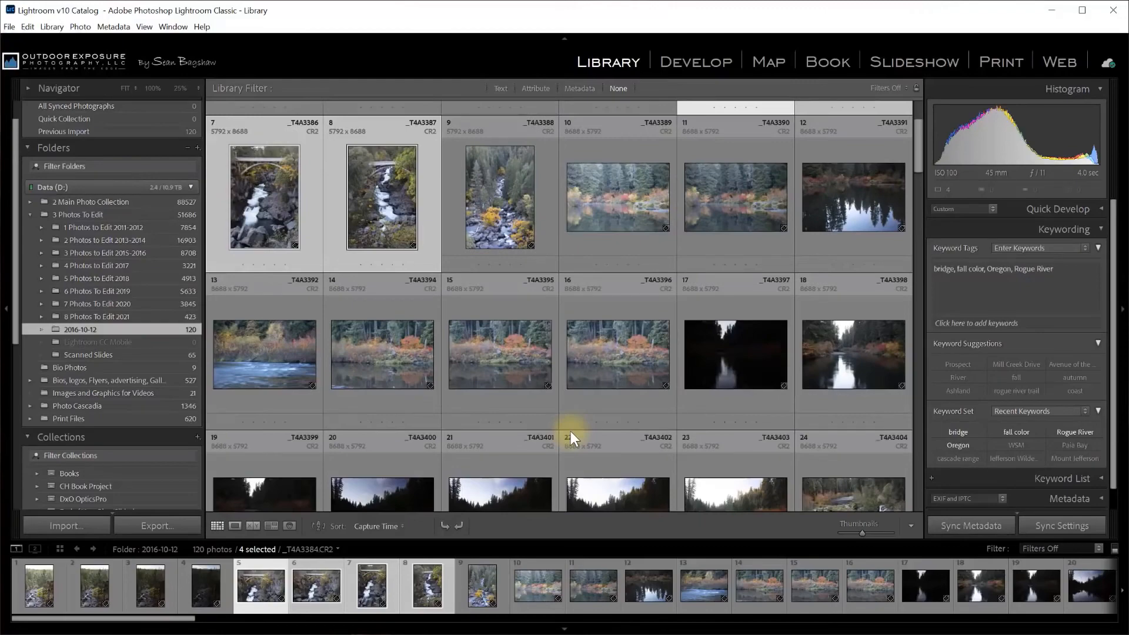
scroll(570, 432, down, 5)
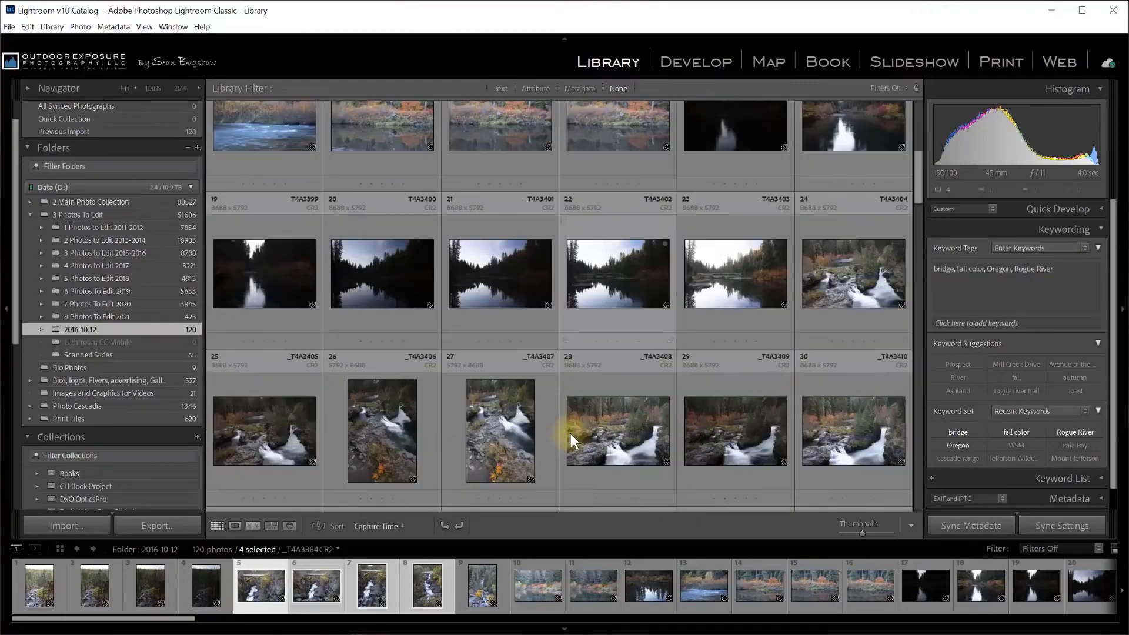
scroll(682, 346, up, 8)
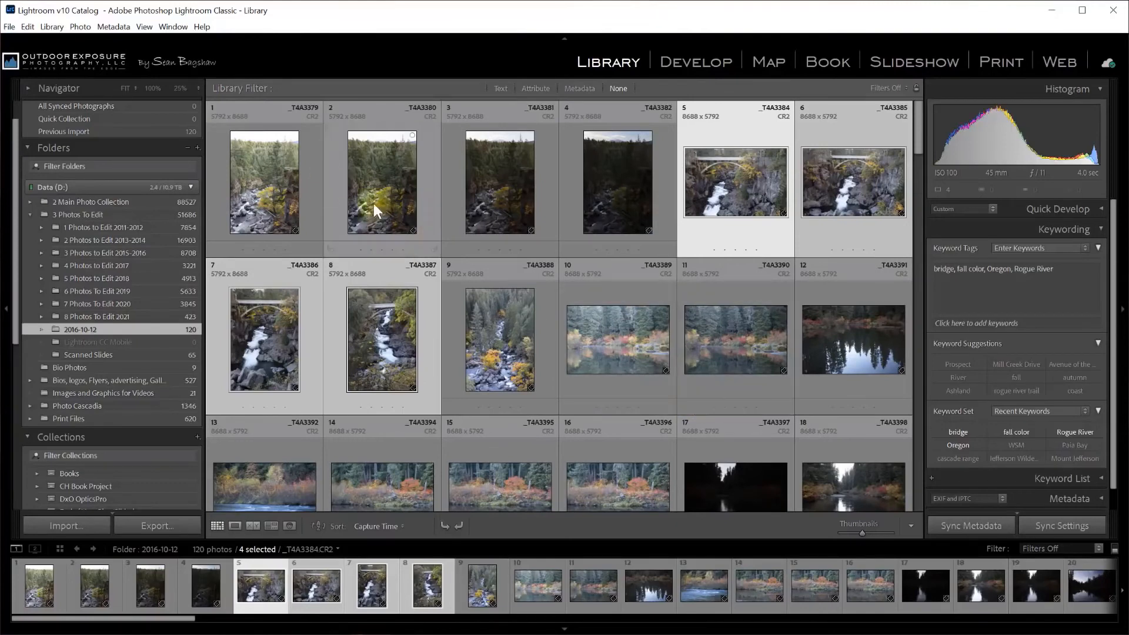
click(308, 191)
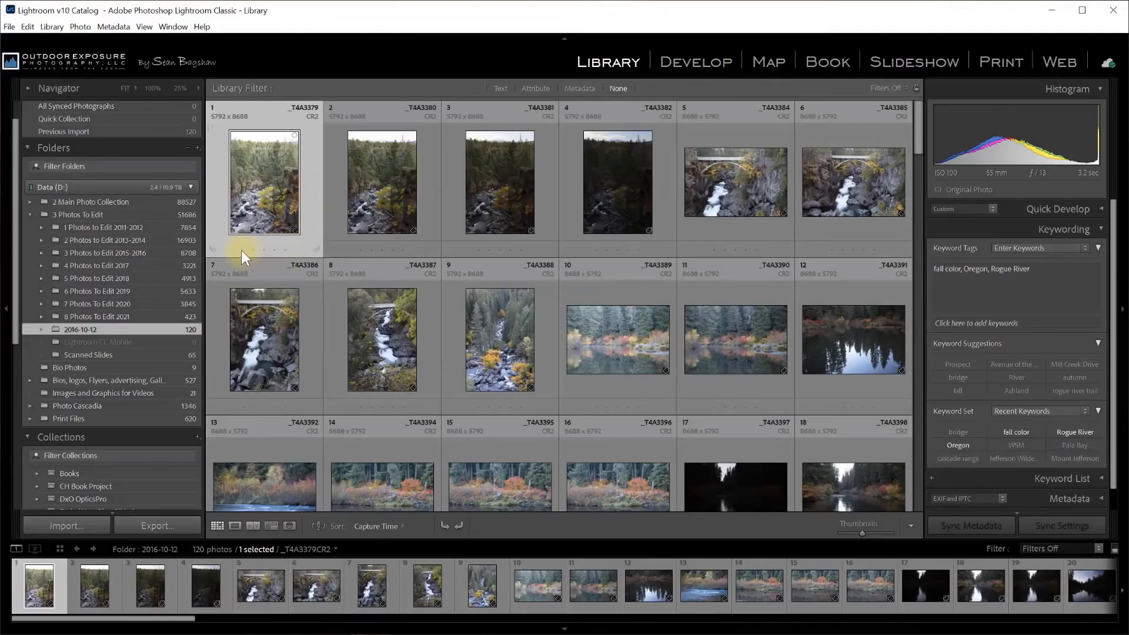
click(285, 251)
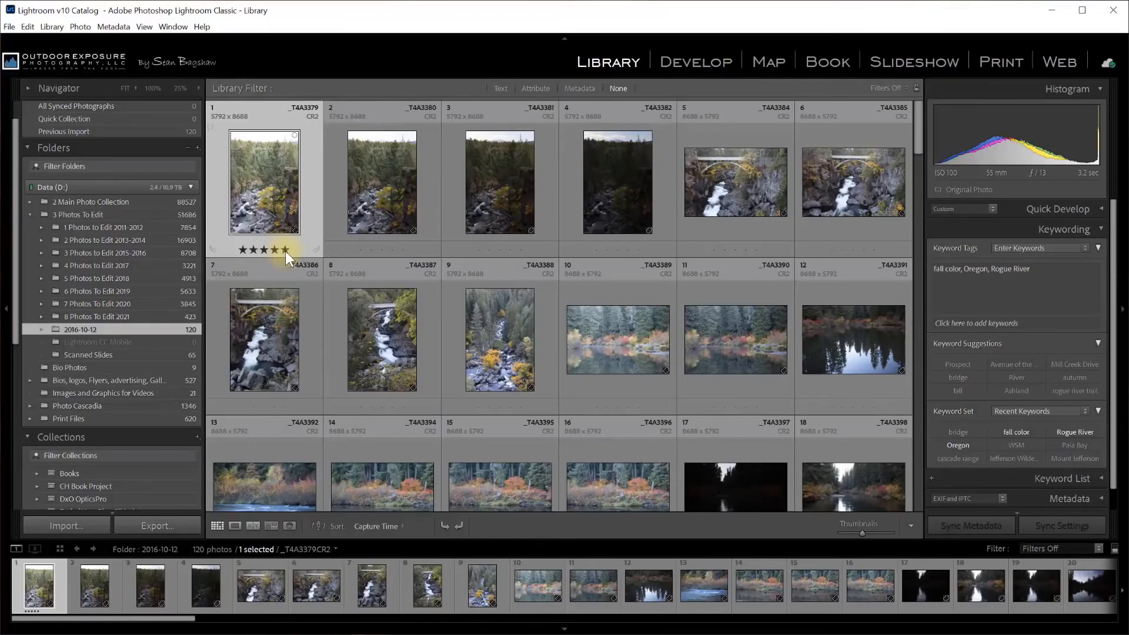
click(243, 250)
key(0)
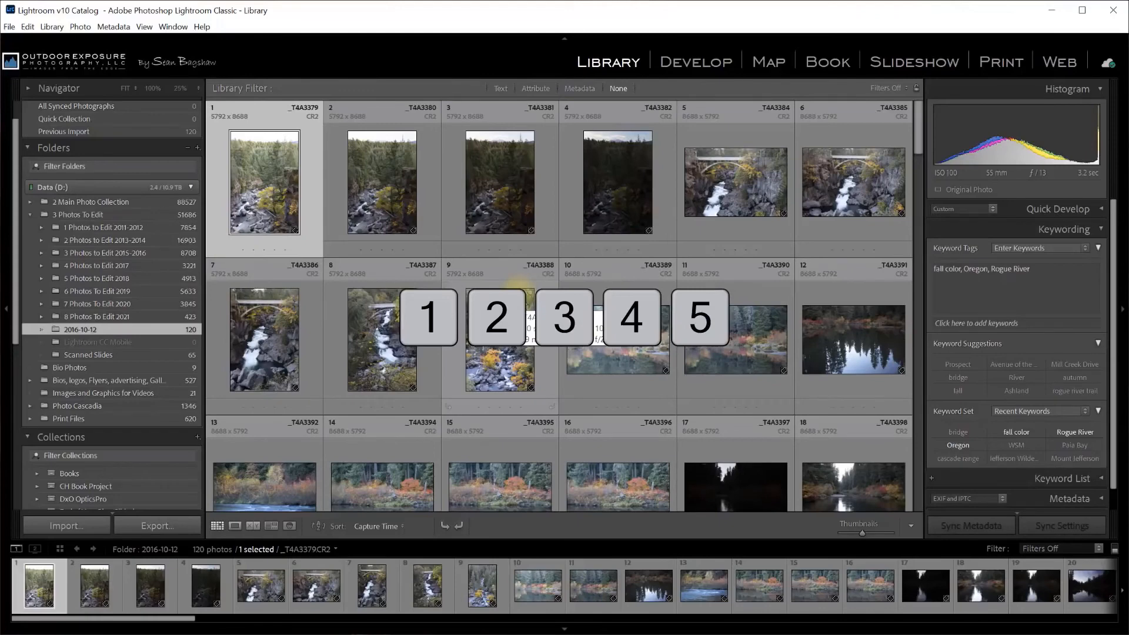
Rate the bridge photo _T4A3384 one star
key(Right)
key(Right)
key(Right)
key(Right)
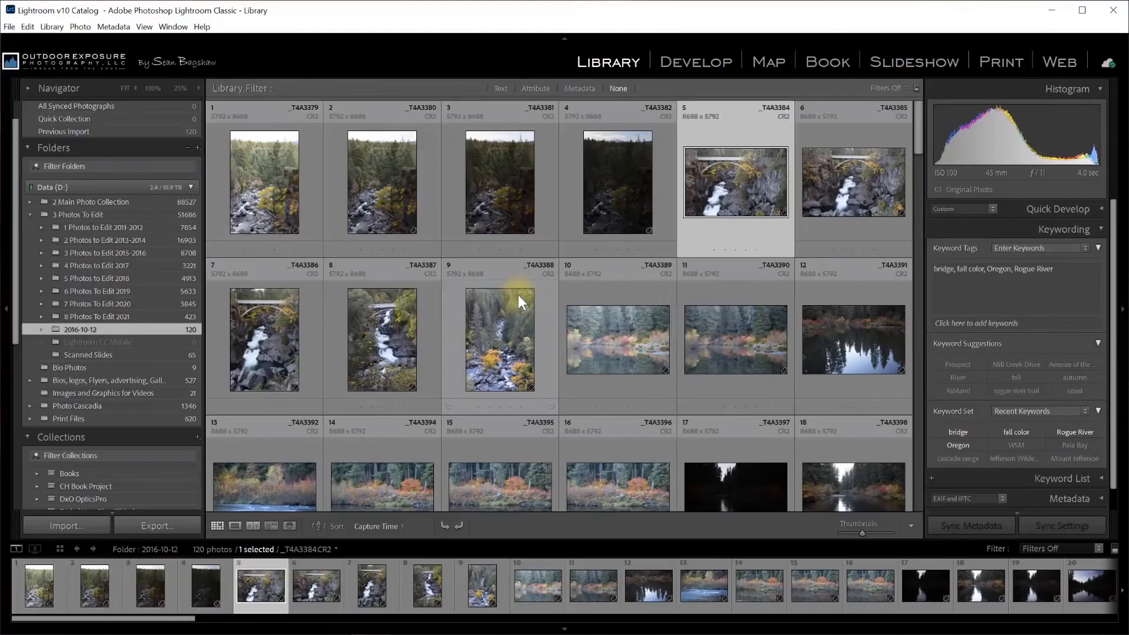
key(1)
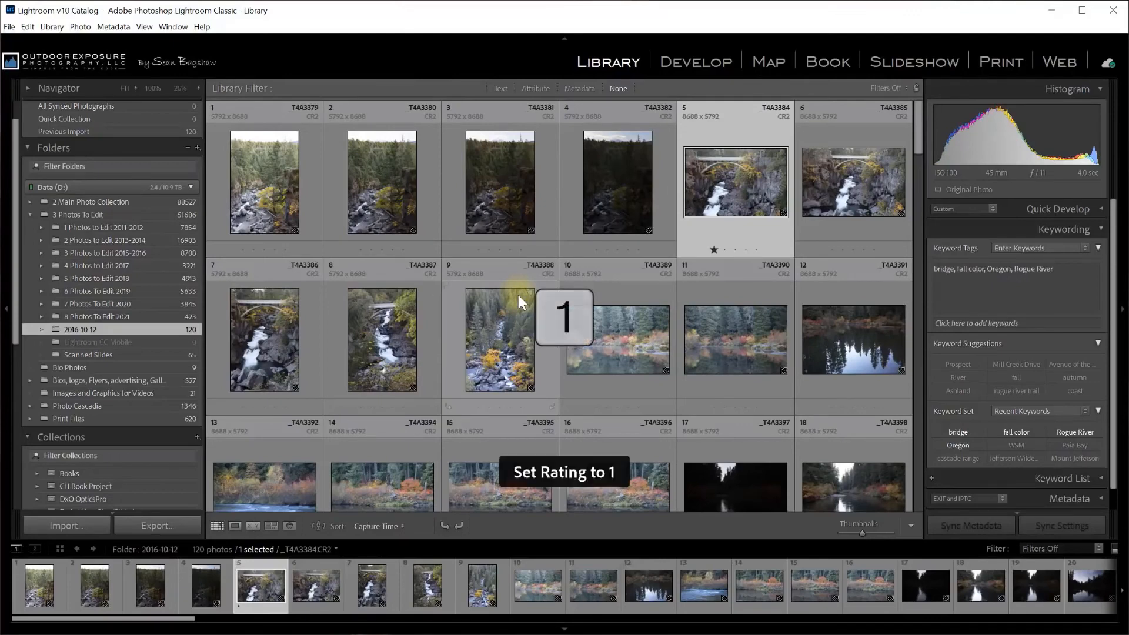
Rate the river reflection photo _T4A3390 one star
key(Right)
key(Right)
key(Right)
key(Right)
key(Right)
key(Right)
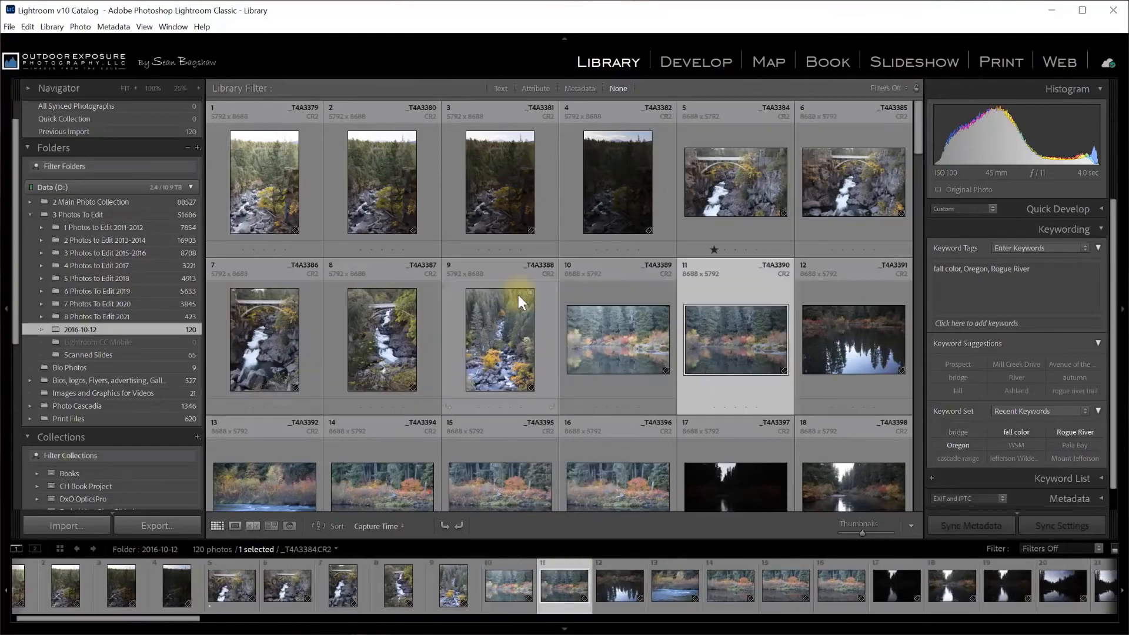
key(1)
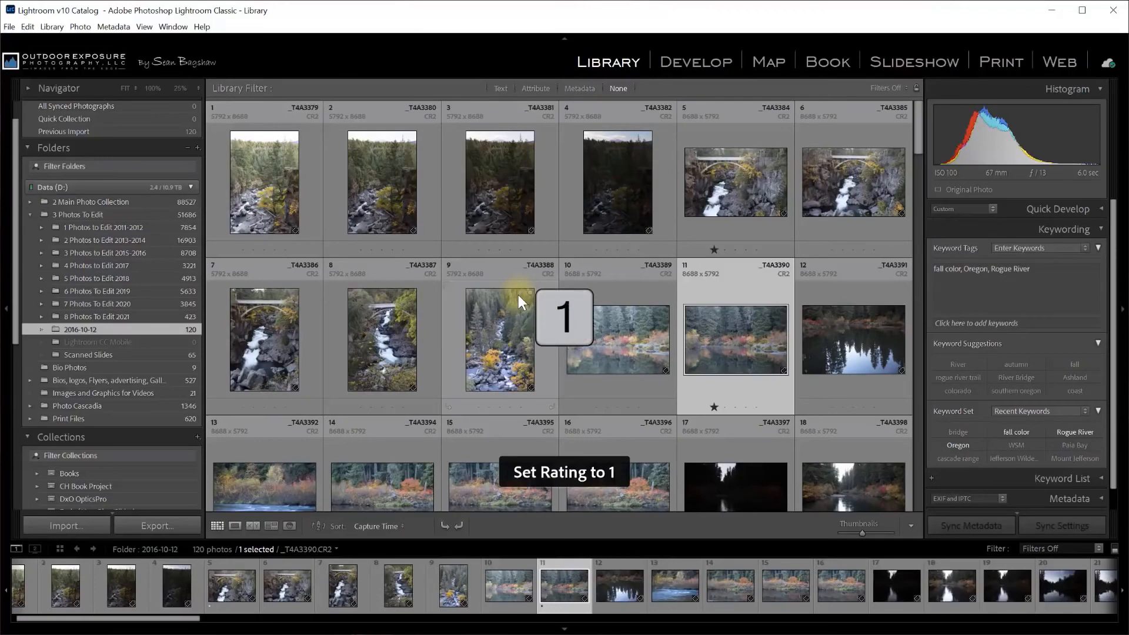
Rate the autumn riverbank photo _T4A3395 one star
key(Right)
key(Right)
key(Right)
key(Right)
key(1)
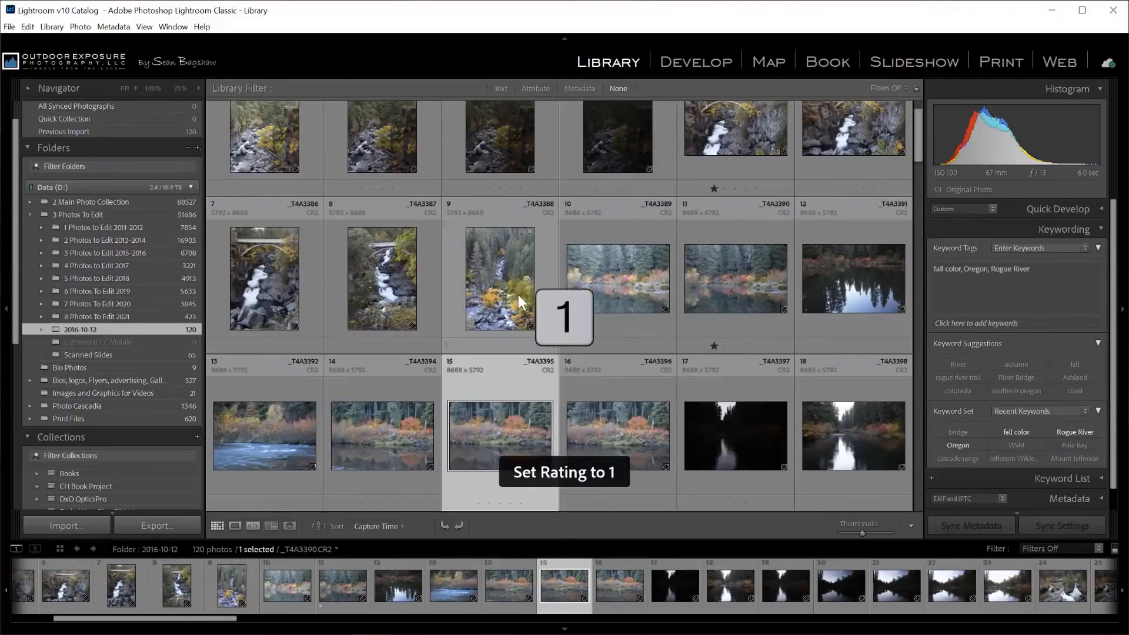
Rate the vertical rapids photo _T4A3406 one star
key(Right)
key(Right)
key(Right)
key(Right)
key(Right)
key(Right)
key(Right)
key(Right)
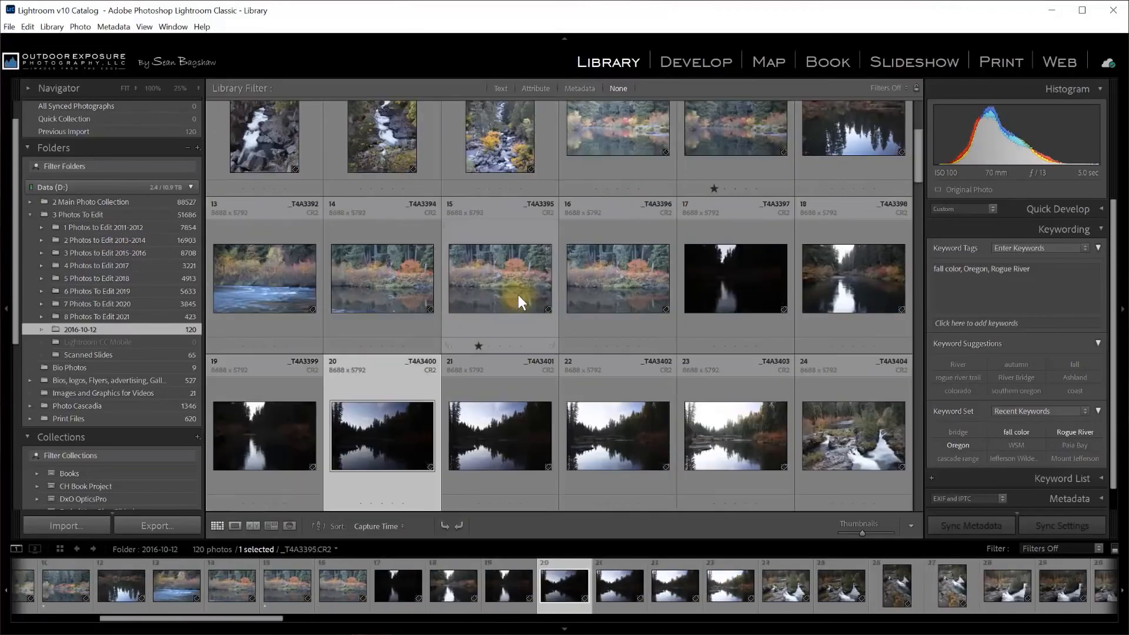
key(Right)
key(Right)
key(Right)
key(1)
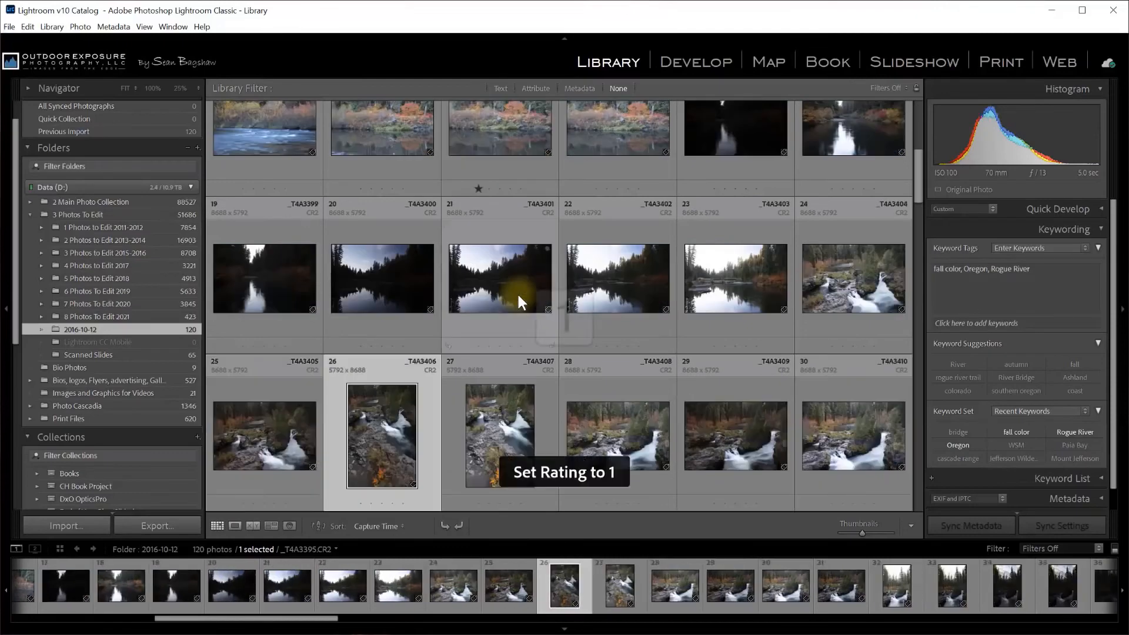
Rate the horizontal rapids photo _T4A3409 one star
key(Right)
key(Right)
key(Right)
key(1)
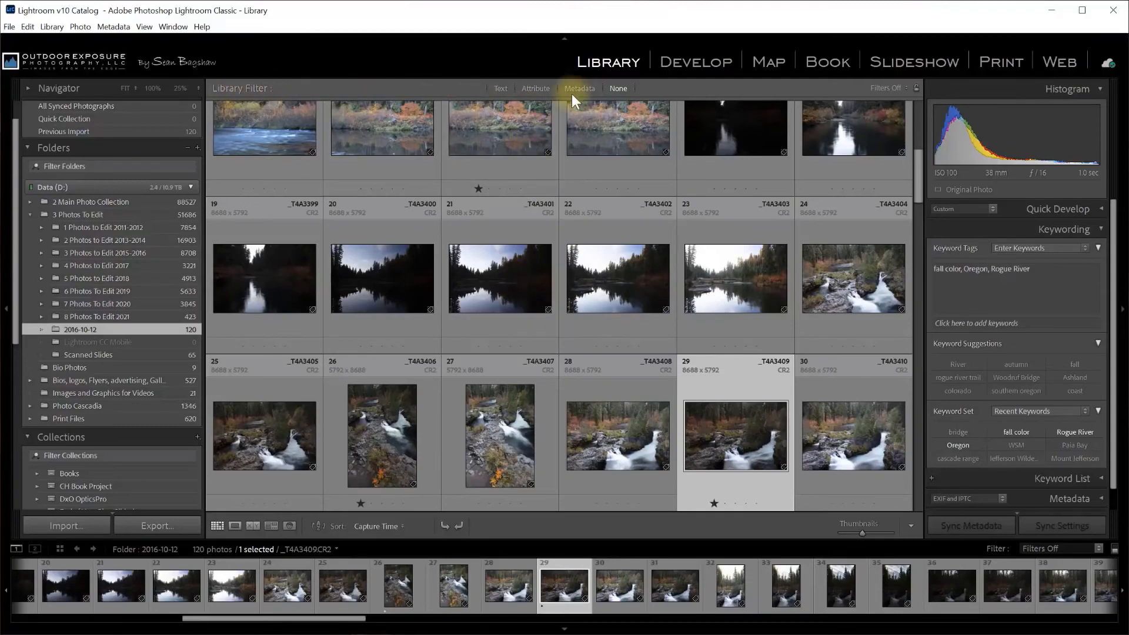
Filter the folder by attribute to photos rated one star or higher and select the bridge photo _T4A3384
click(534, 87)
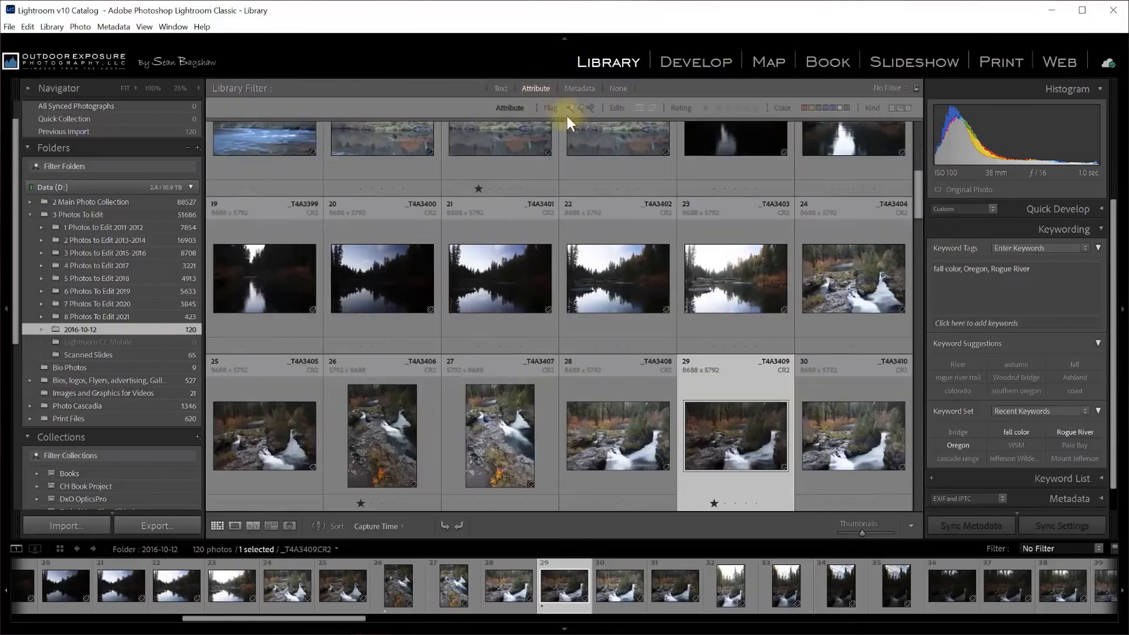
click(717, 108)
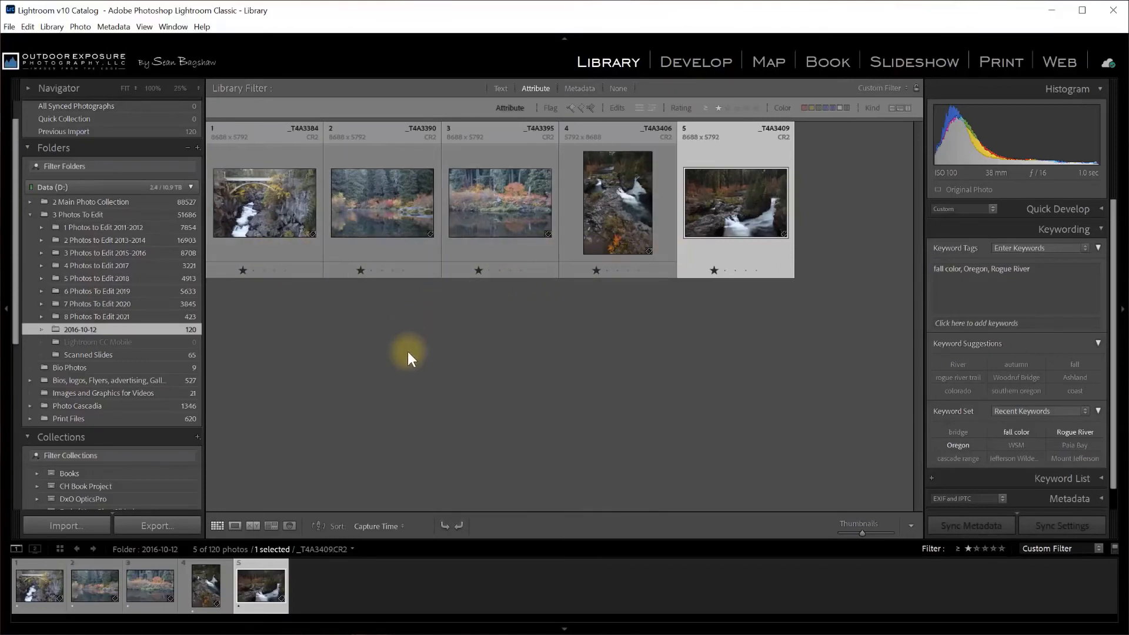
click(292, 255)
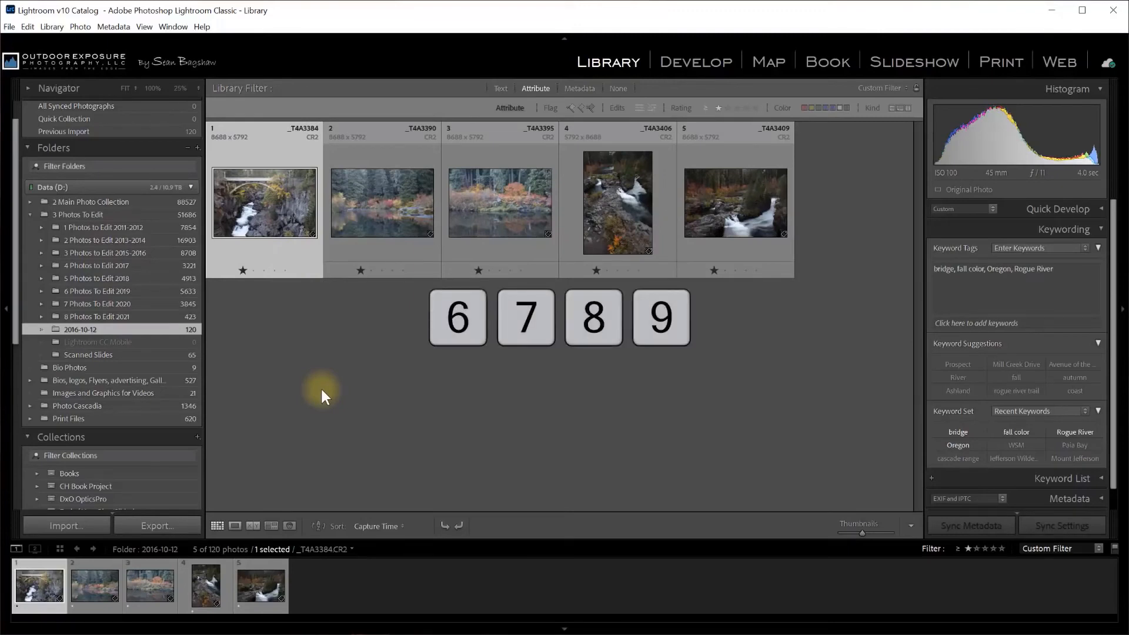
Try the red, yellow, green and blue color labels on the bridge photo and clear the label again
key(6)
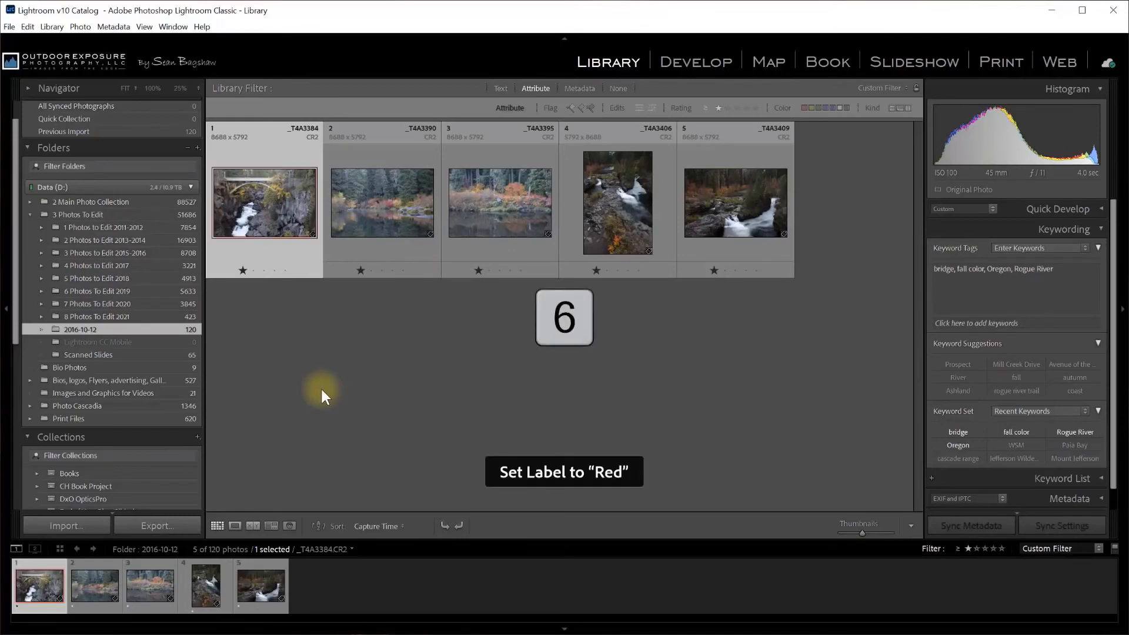
key(7)
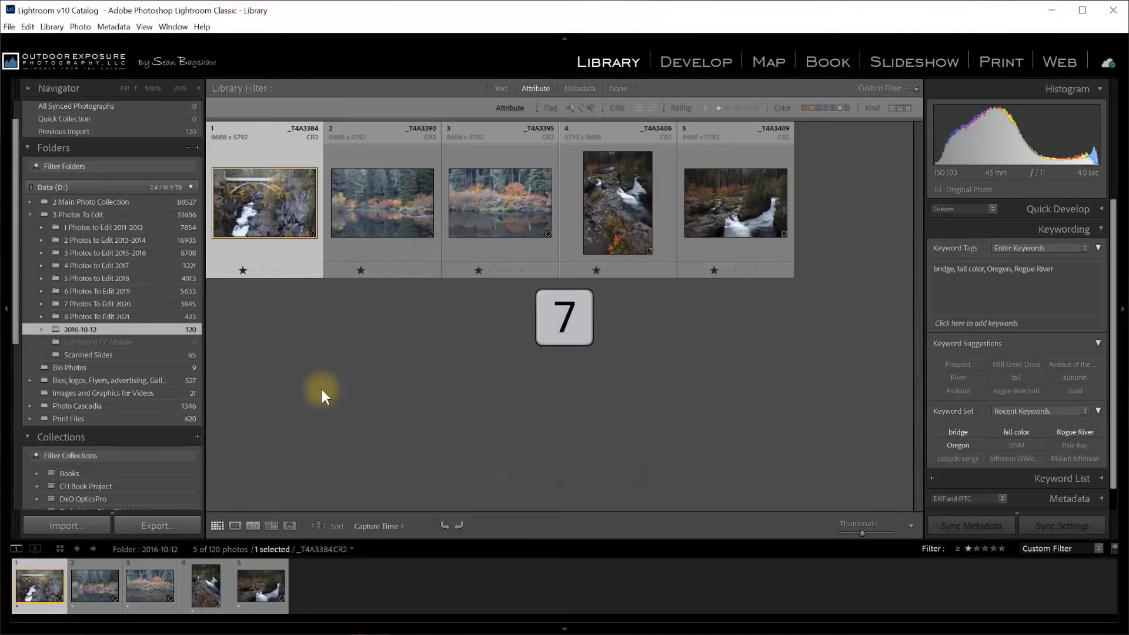
key(8)
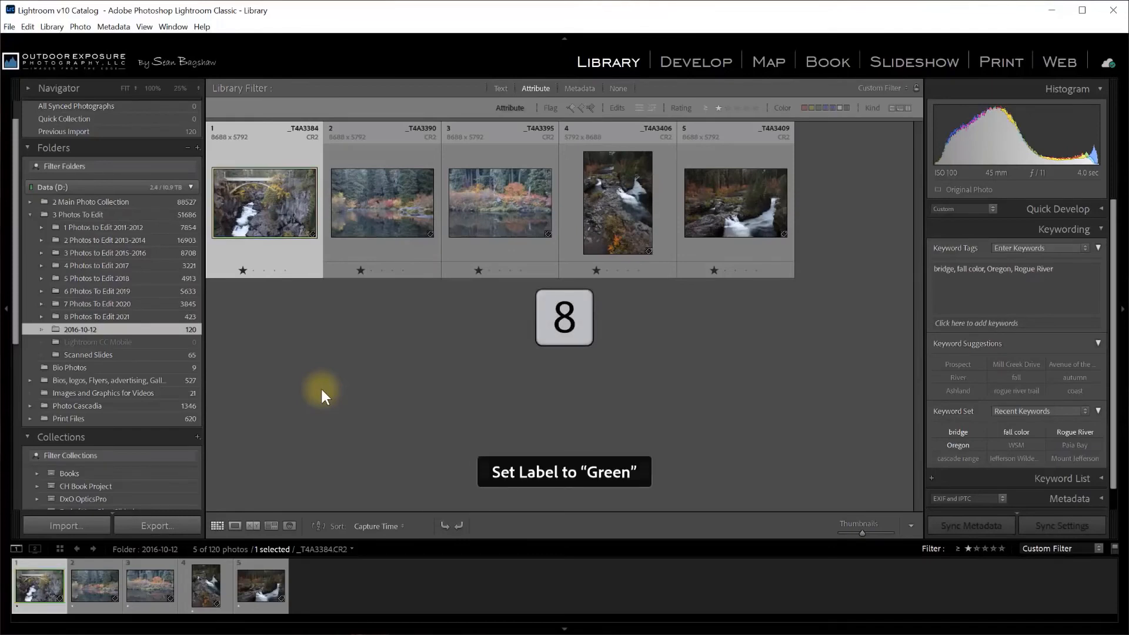
key(9)
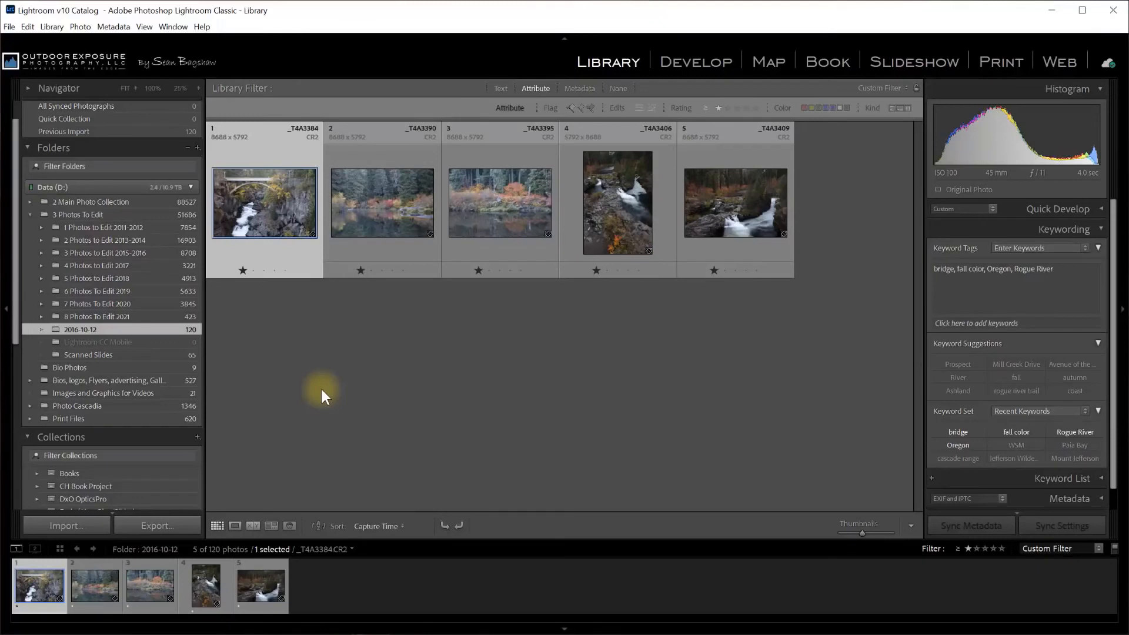
key(9)
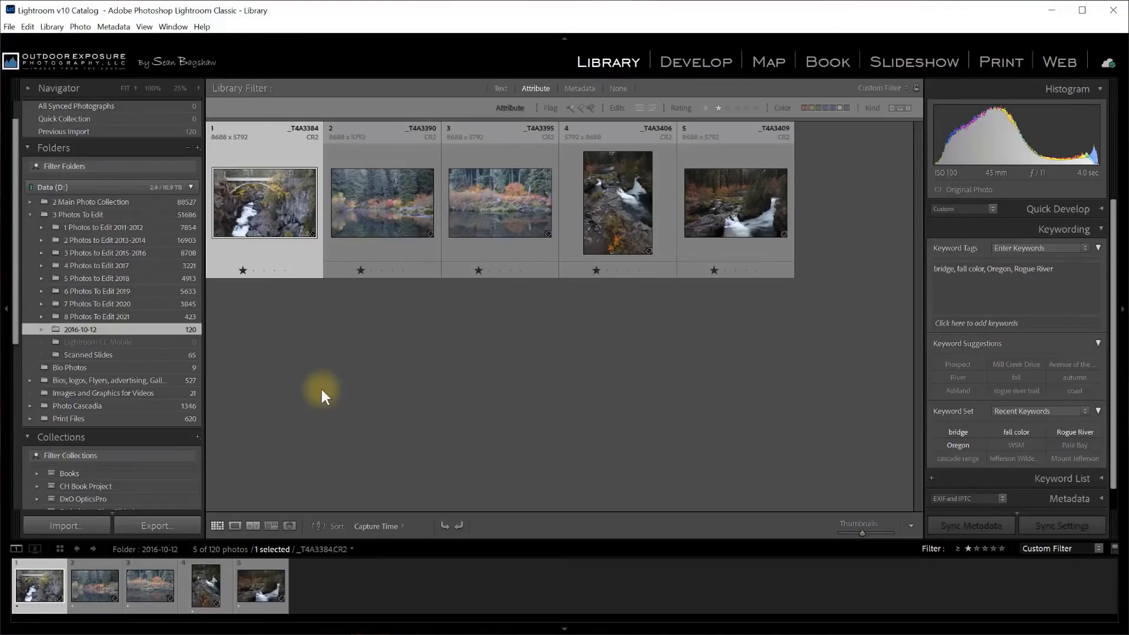
Label the bridge photo _T4A3384 red and the river reflection photo _T4A3390 yellow
key(6)
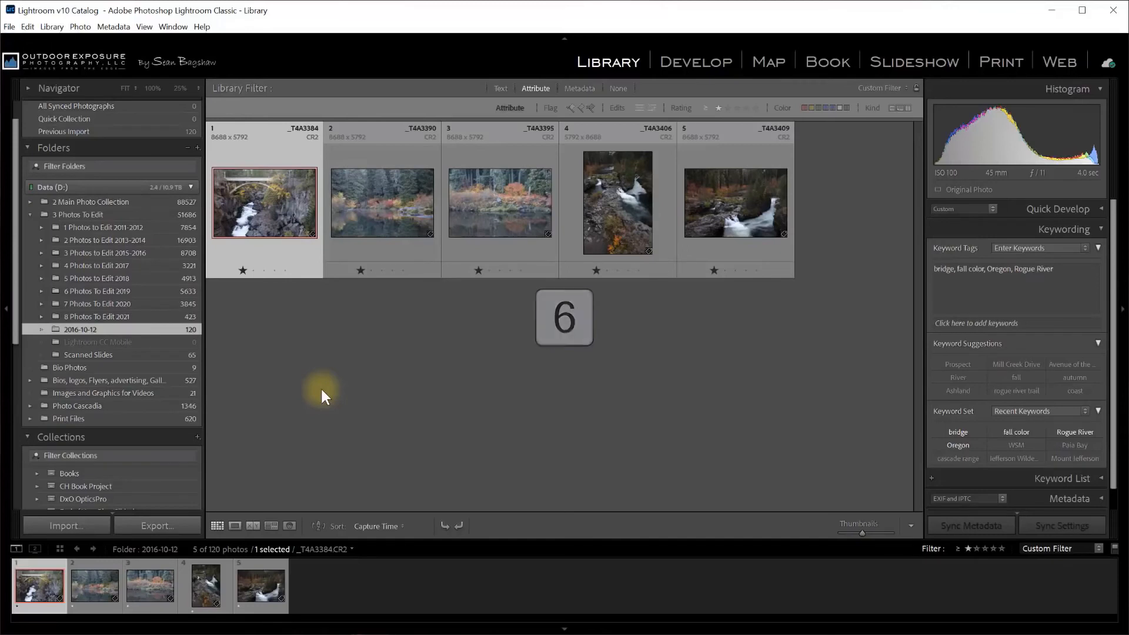
key(Right)
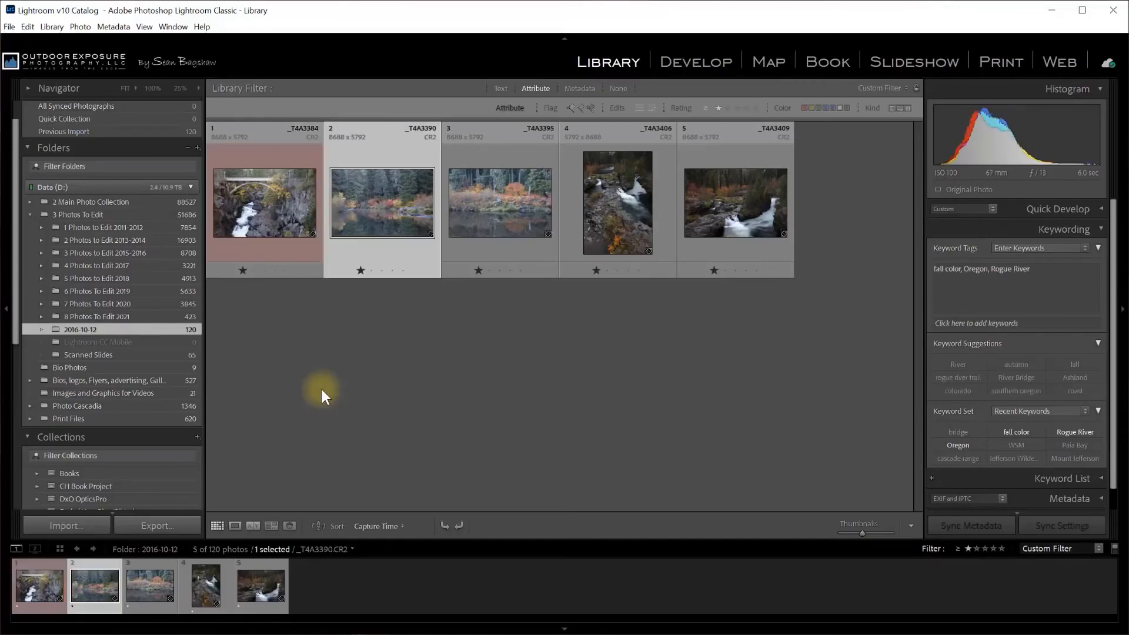
key(7)
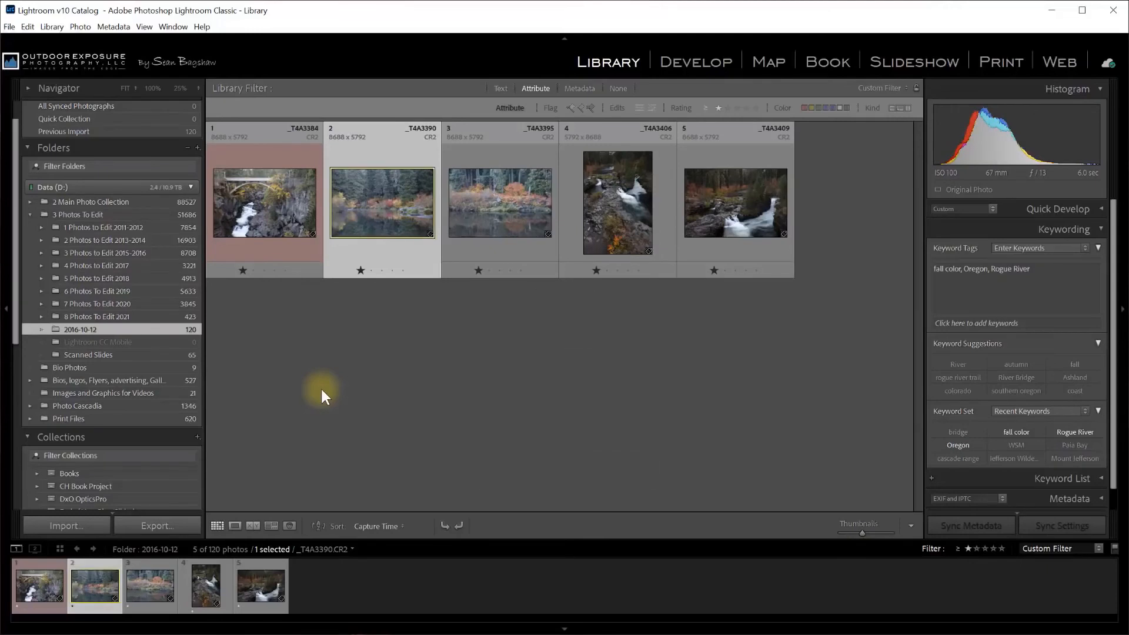
Show the Color Label controls below the photo grid and use them to label the autumn riverbank photo _T4A3395 red
click(913, 521)
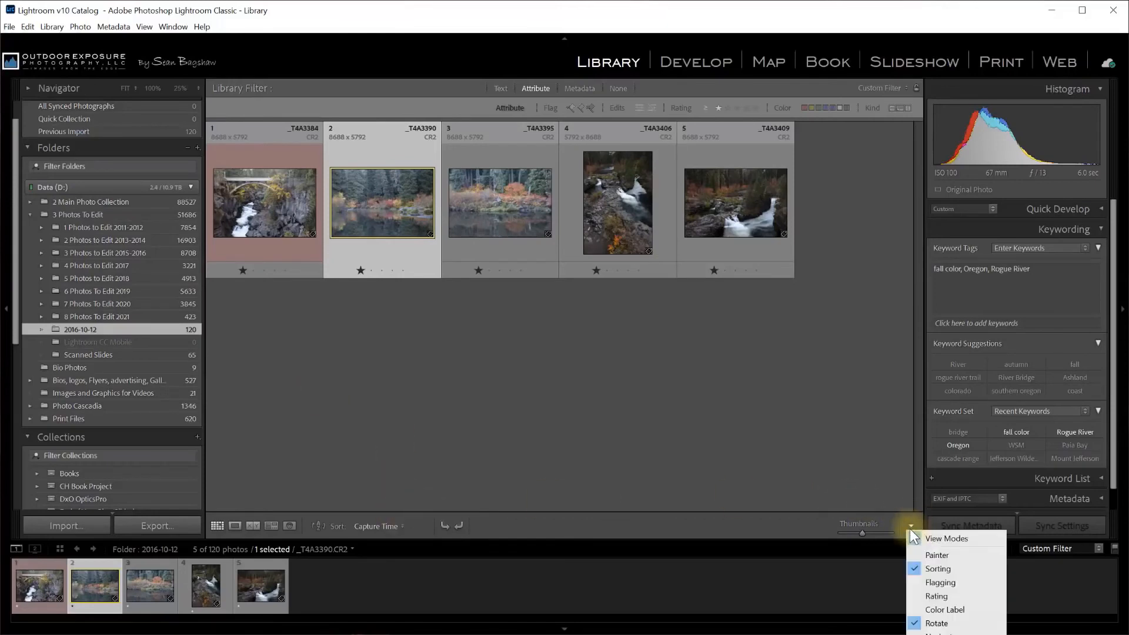
click(939, 611)
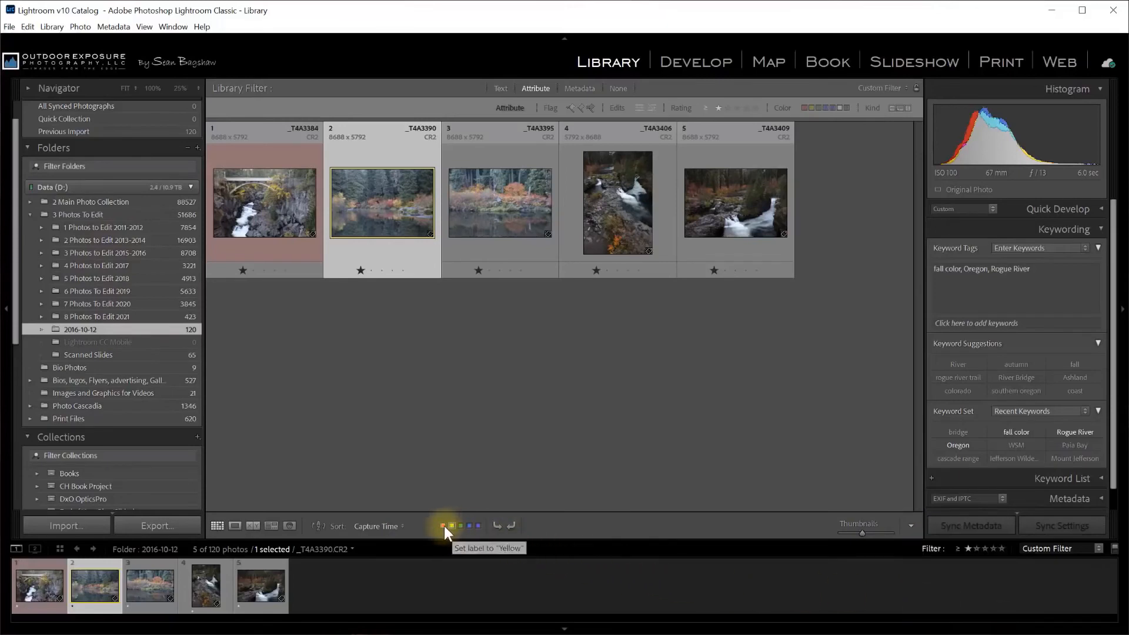
click(478, 259)
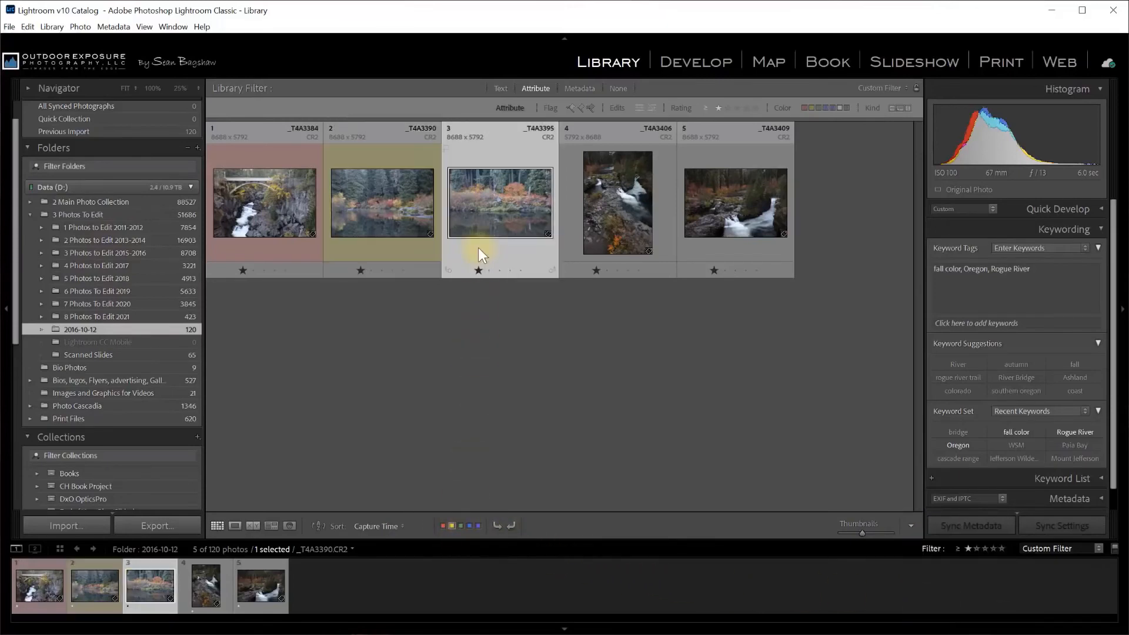
click(442, 525)
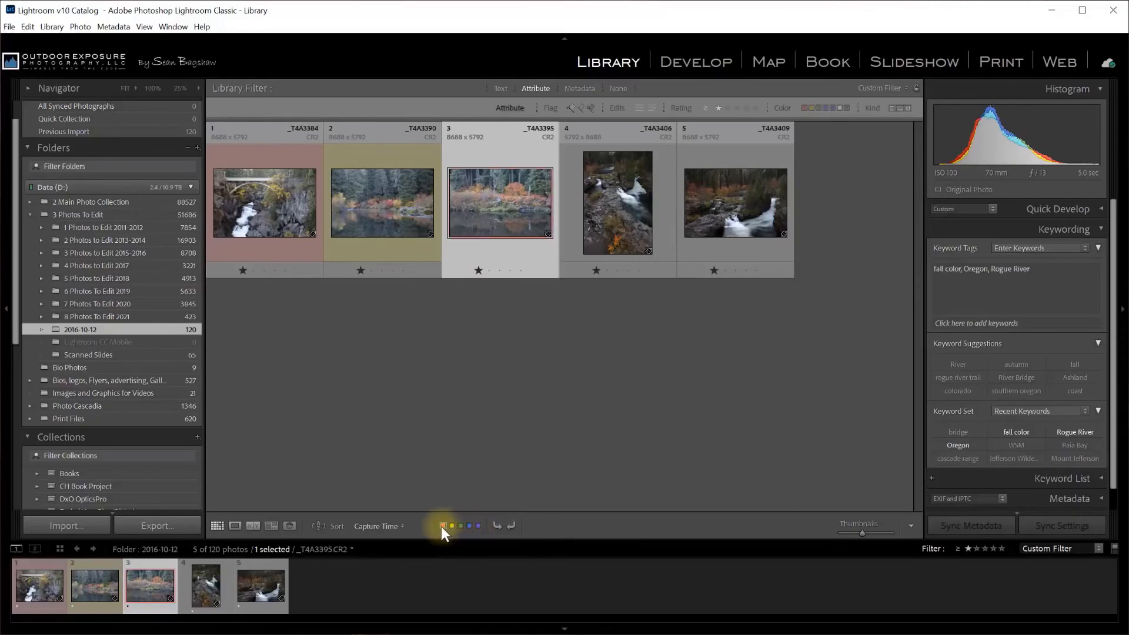
Hide the Color Label controls below the grid and turn off the library filter to show the whole 2016-10-12 folder
click(911, 525)
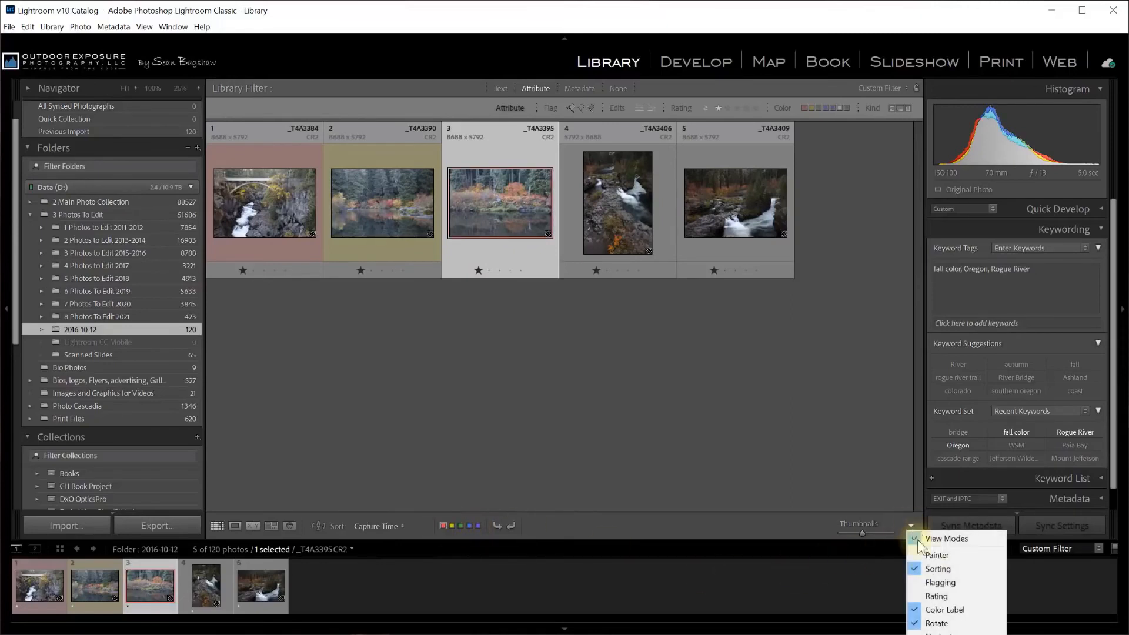
click(944, 609)
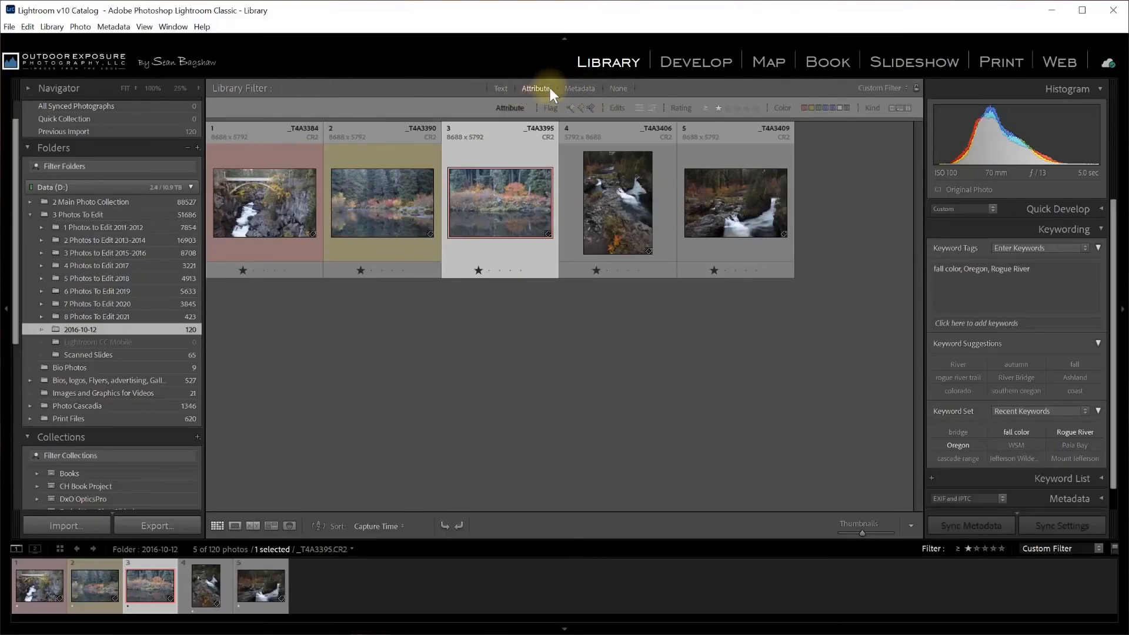
click(618, 90)
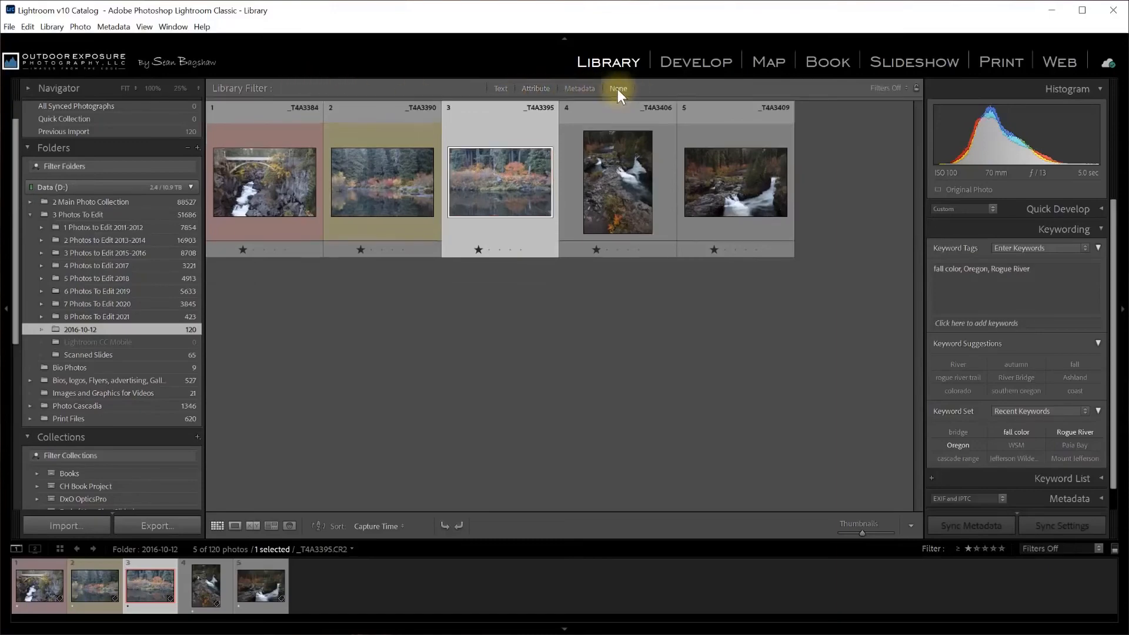
scroll(915, 150, up, 2)
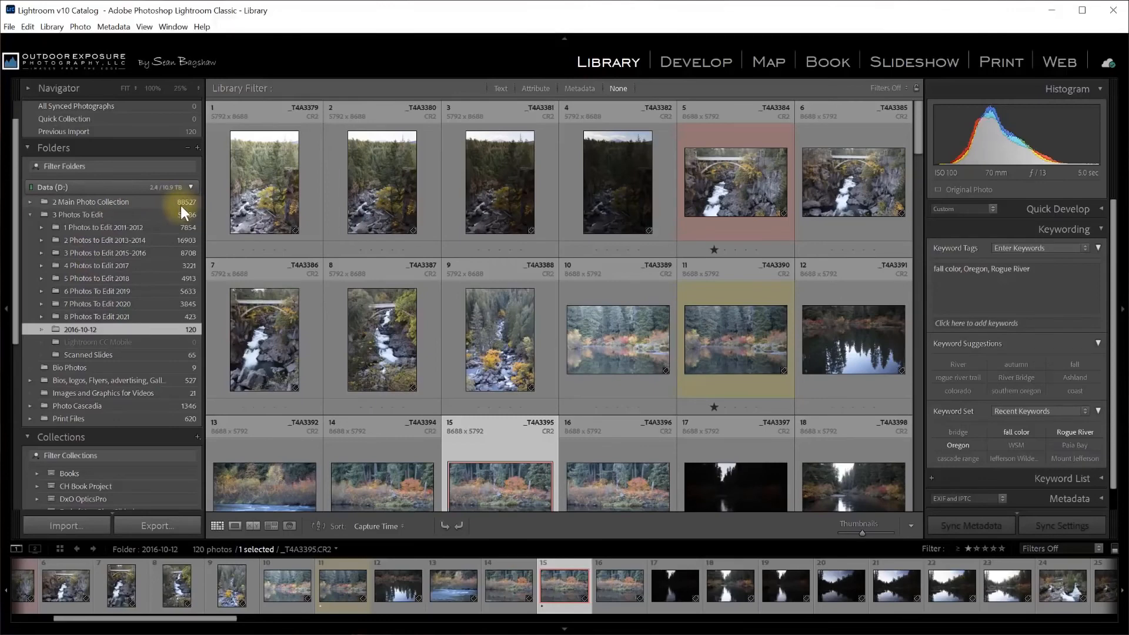
Look through the subfolders of 2 Main Photo Collection, including Landscape-Nature, and collapse the main folder again
click(30, 201)
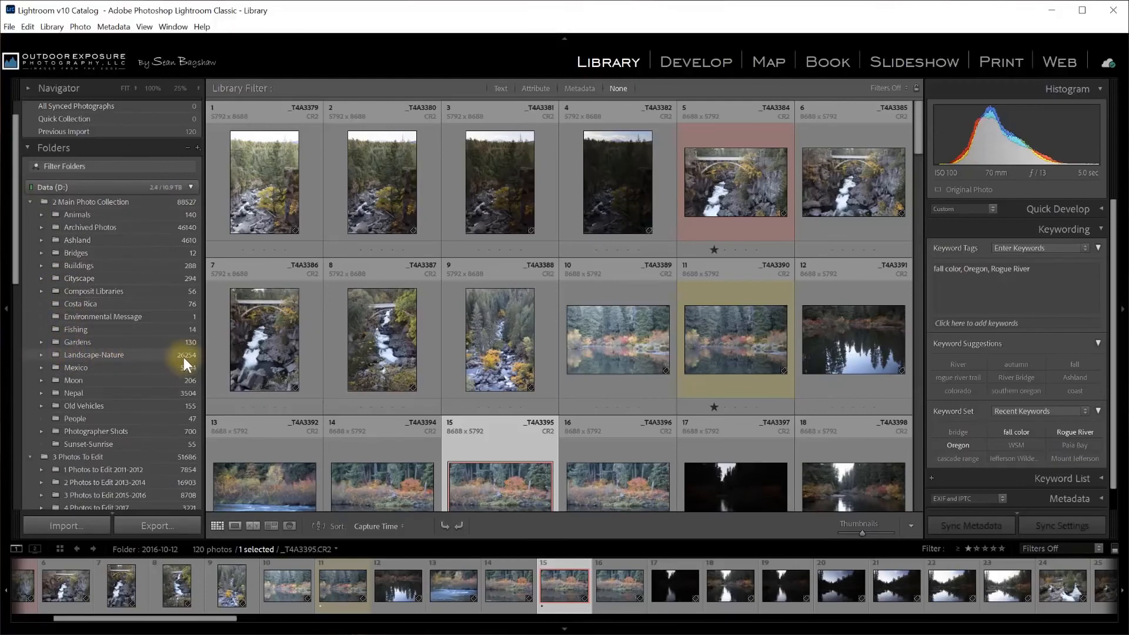
click(41, 354)
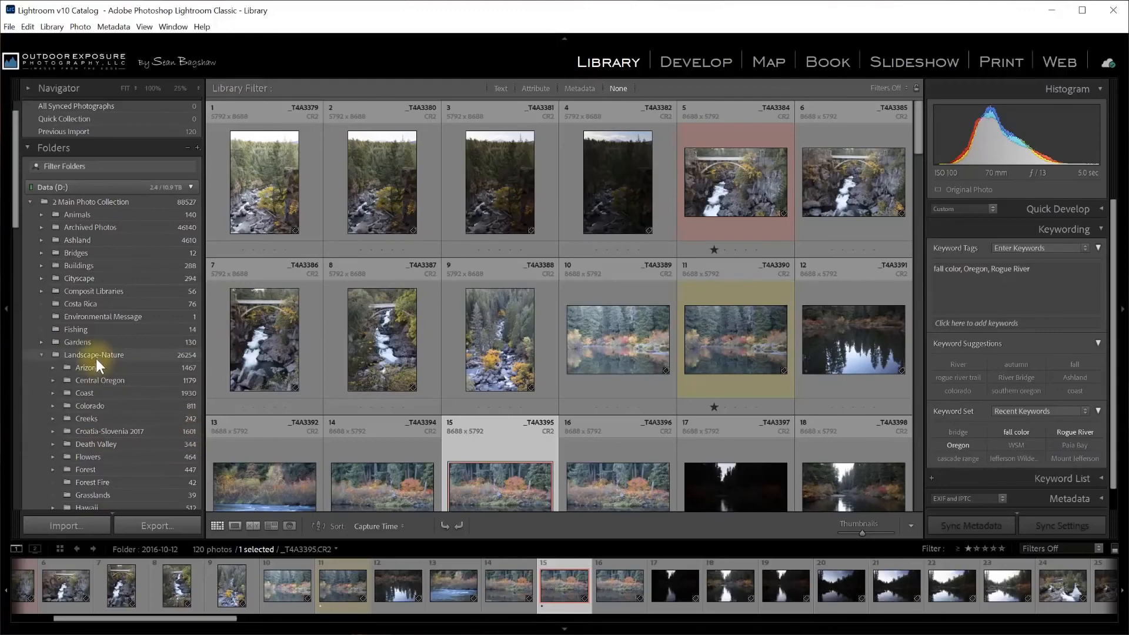
click(29, 202)
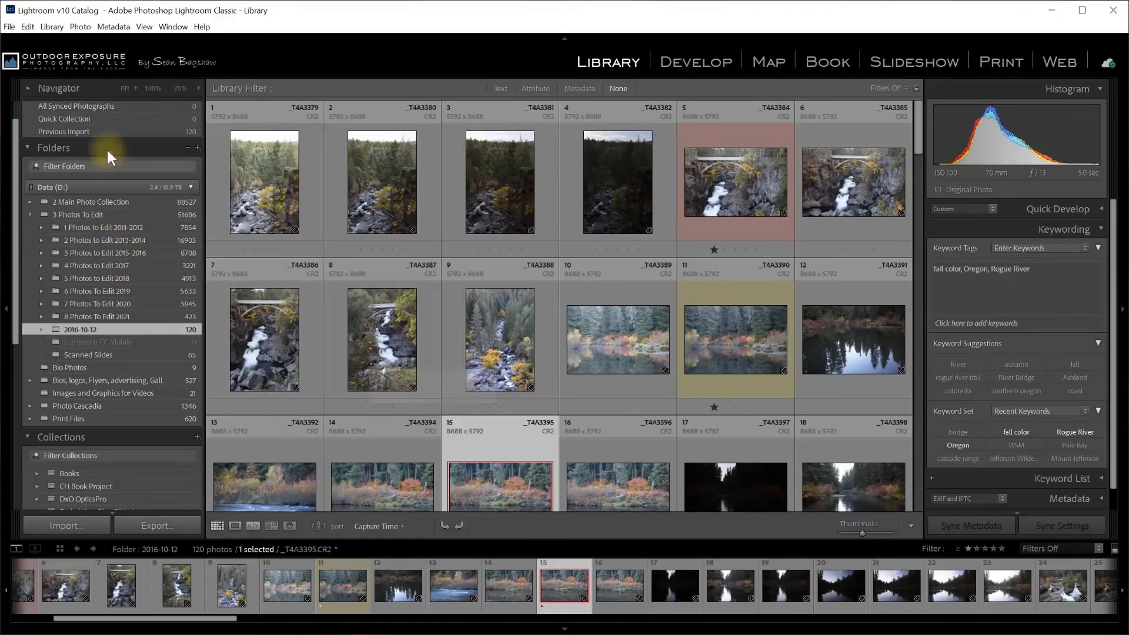
Show All Photographs in the catalog and set up a text filter that searches only Keywords
scroll(91, 119, up, 1)
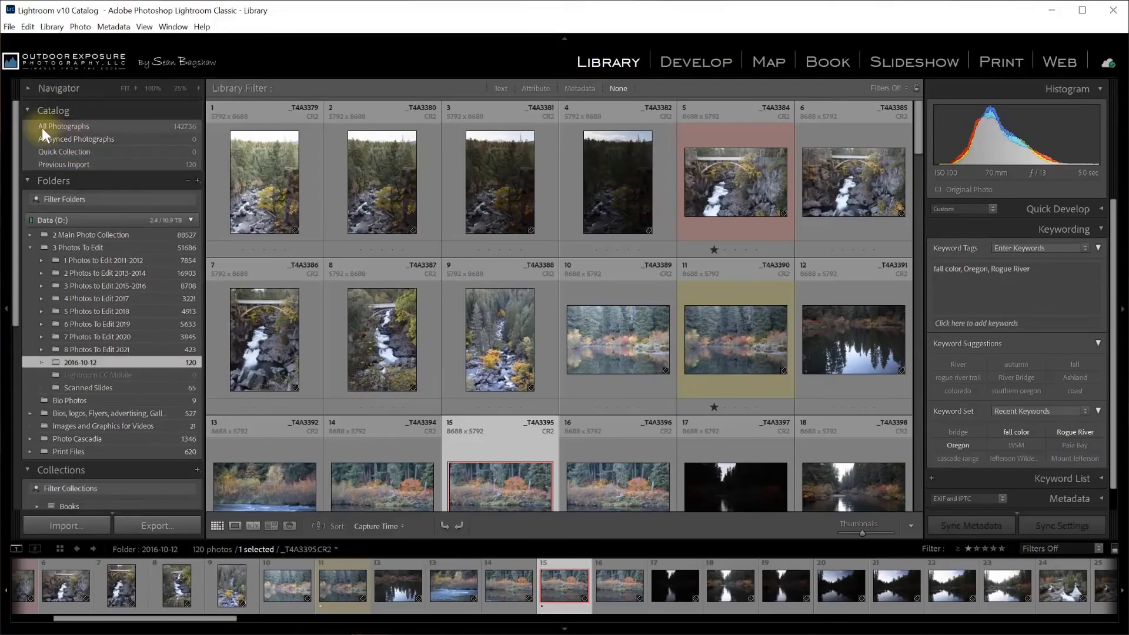
click(107, 126)
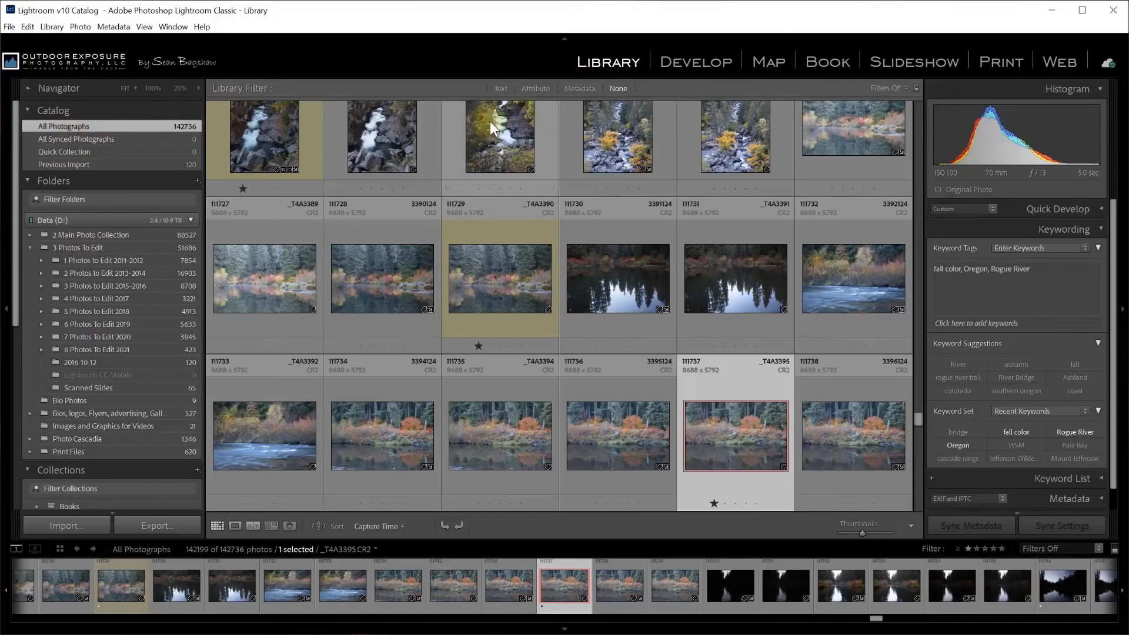
click(501, 90)
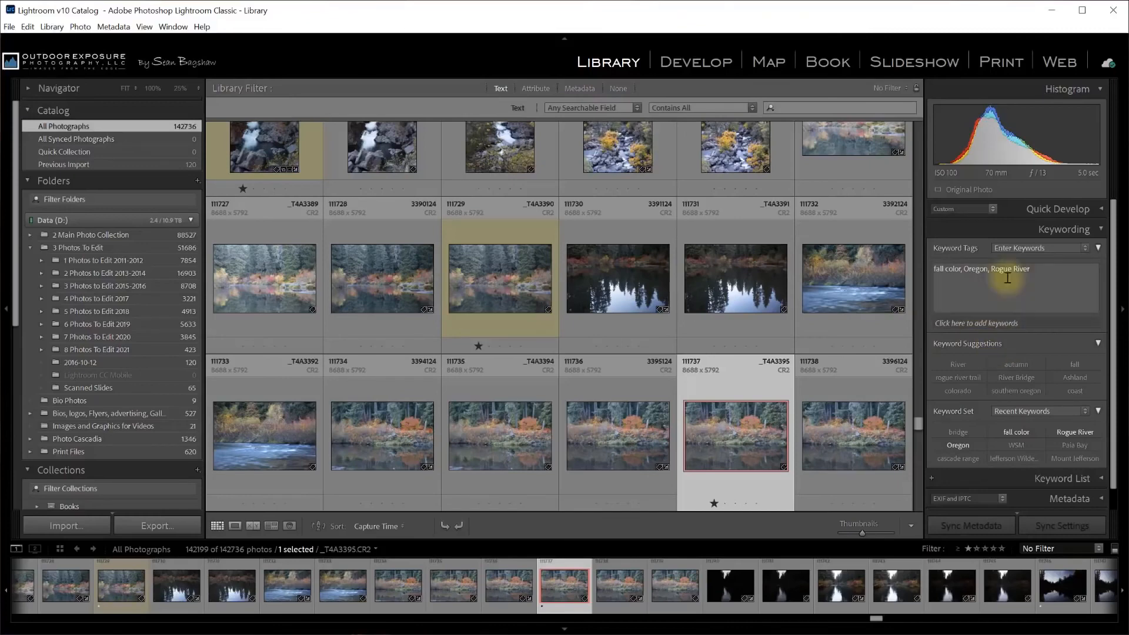
click(638, 108)
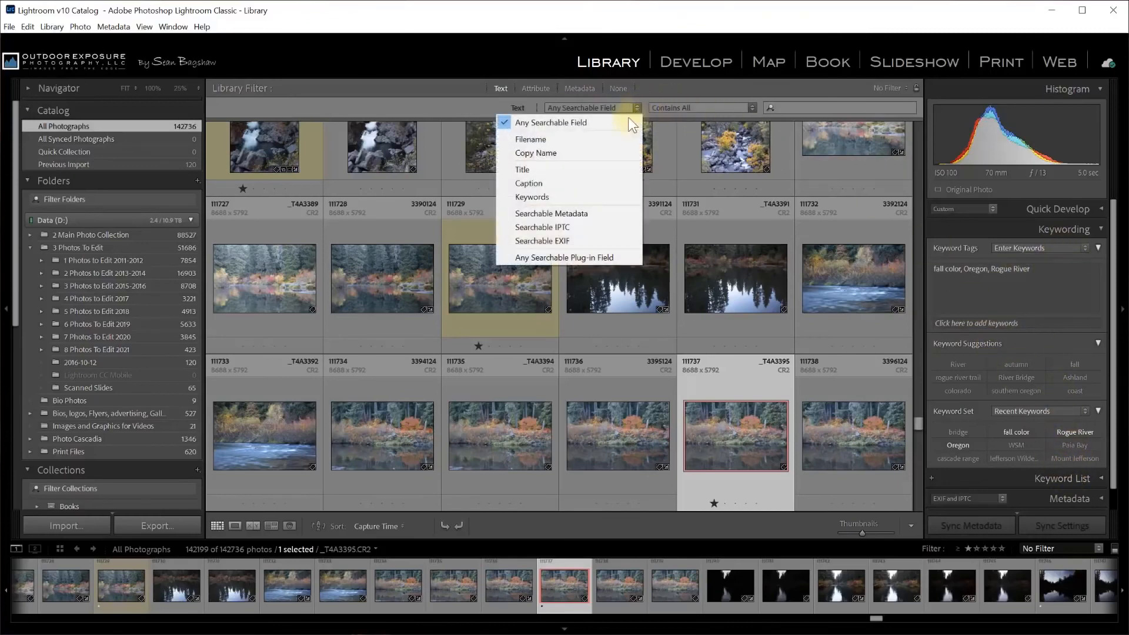
click(538, 198)
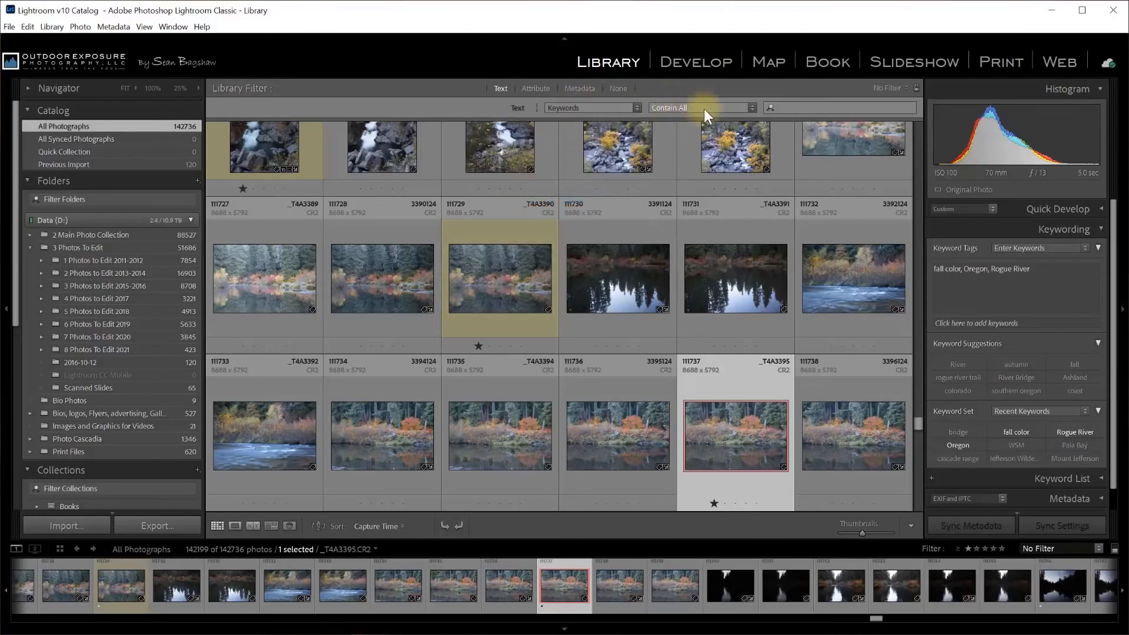
Filter the catalog to photos whose keywords contain all of the text "deschutes"
click(751, 108)
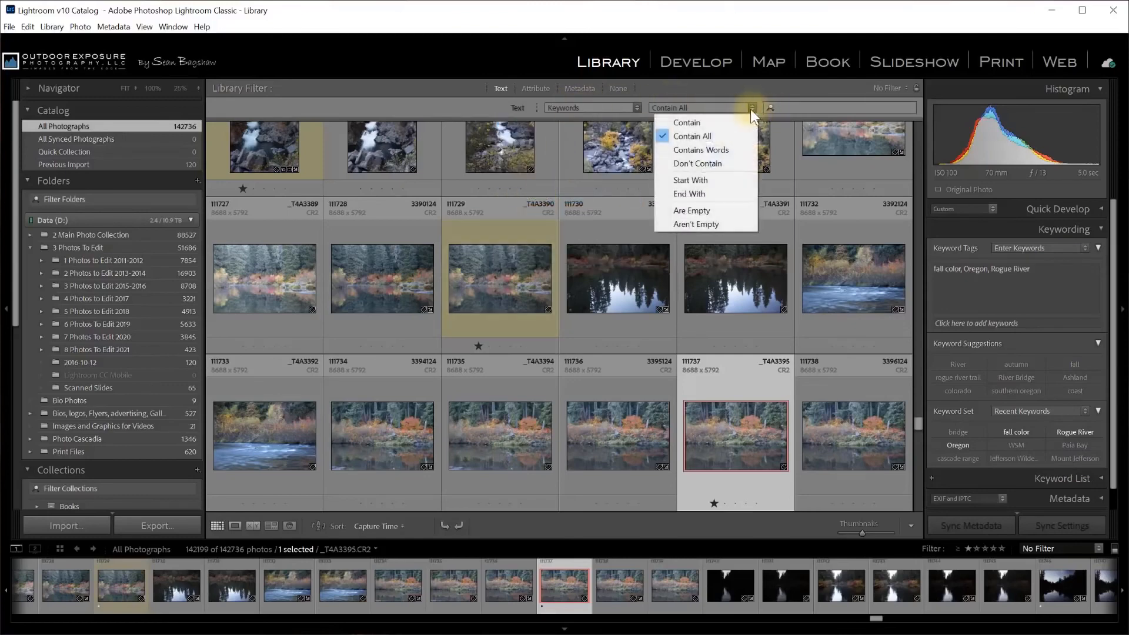
click(792, 106)
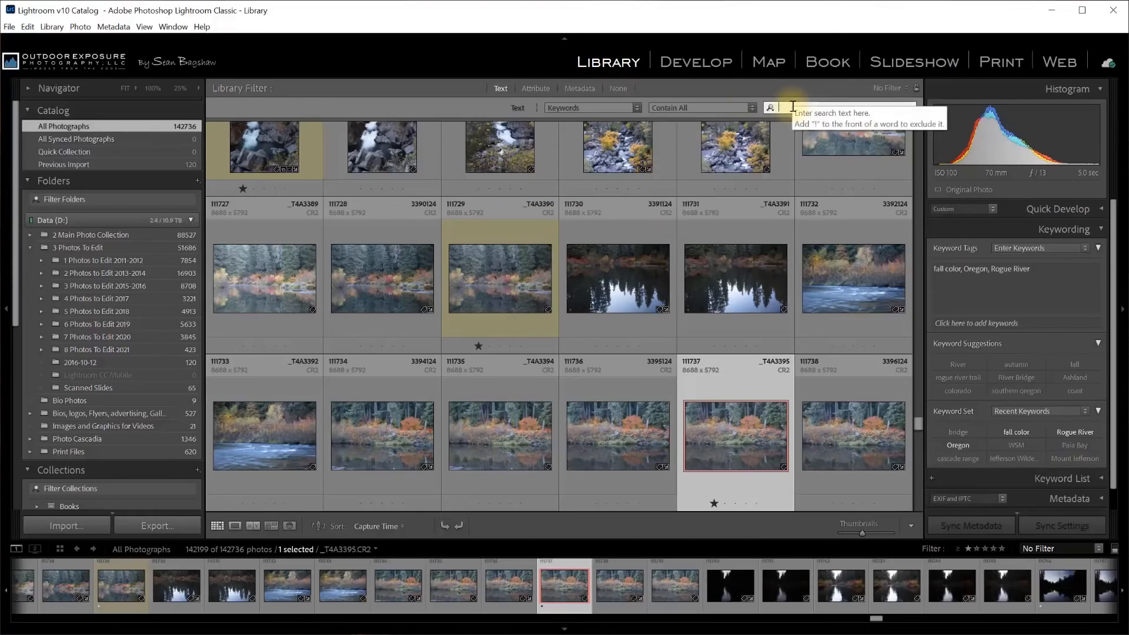
text(des)
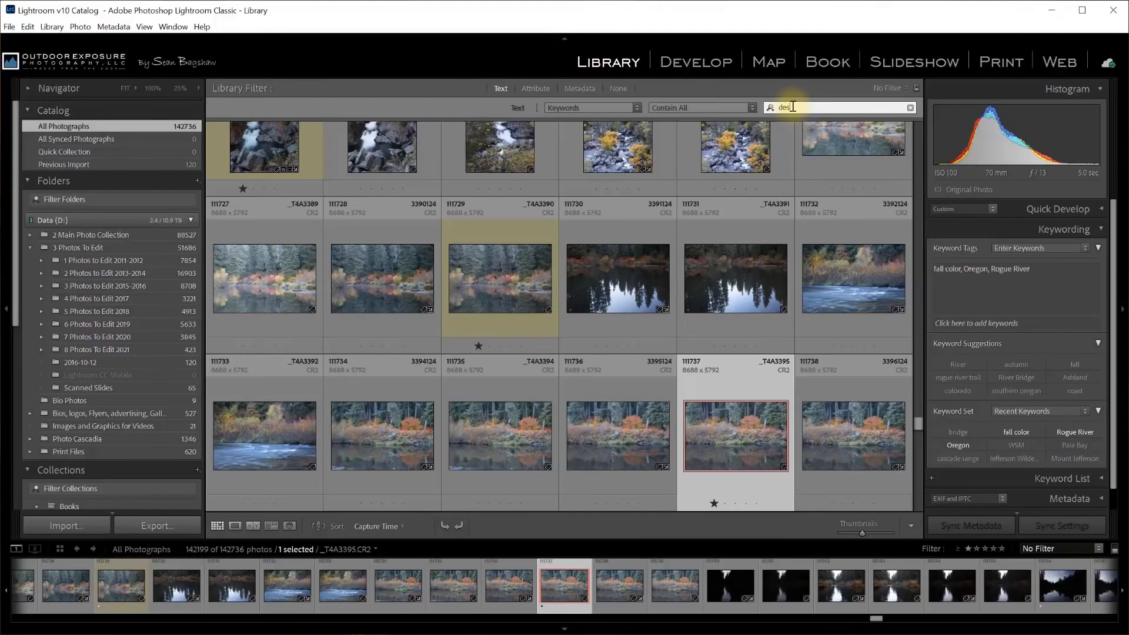
text(chutesx)
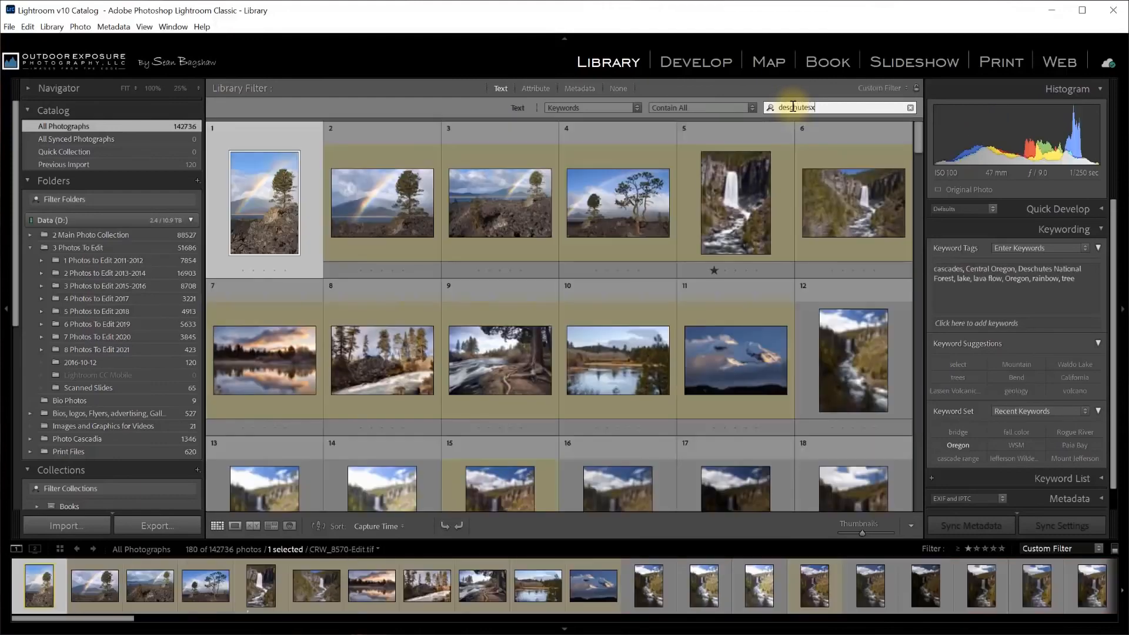
key(BackSpace)
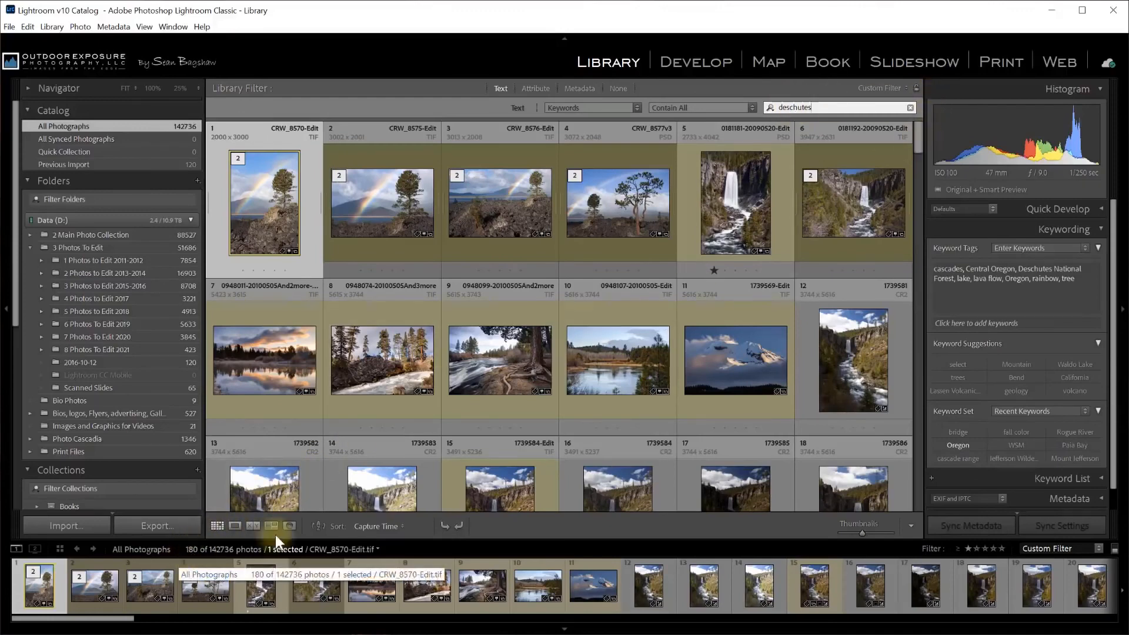
Narrow the deschutes keyword results with an attribute filter for ratings of one star or higher
mouse_move(918, 140)
mouse_down()
mouse_move(919, 313)
mouse_move(911, 128)
mouse_up()
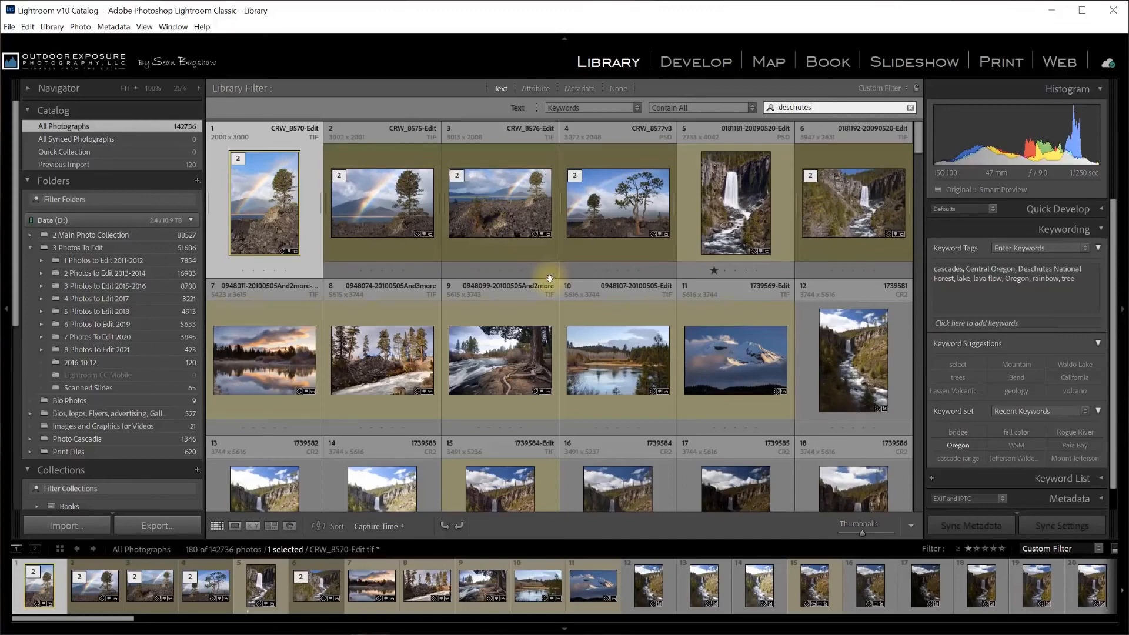
click(538, 90)
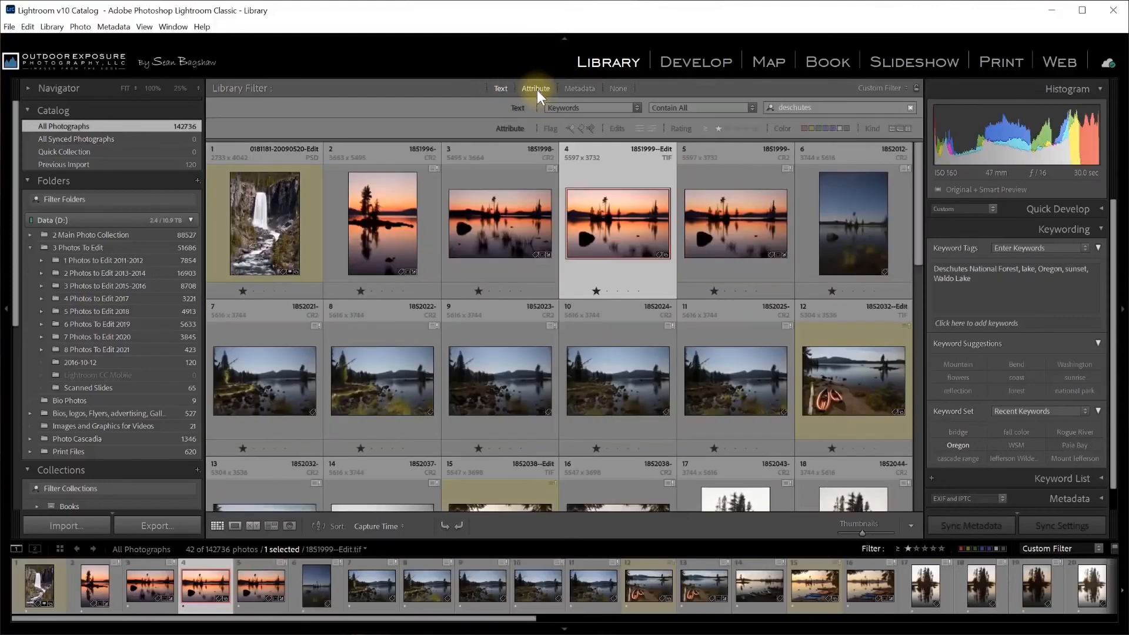
Clear the one-star rating filter and filter the deschutes photos by the red color label instead, then look through the matches
click(718, 129)
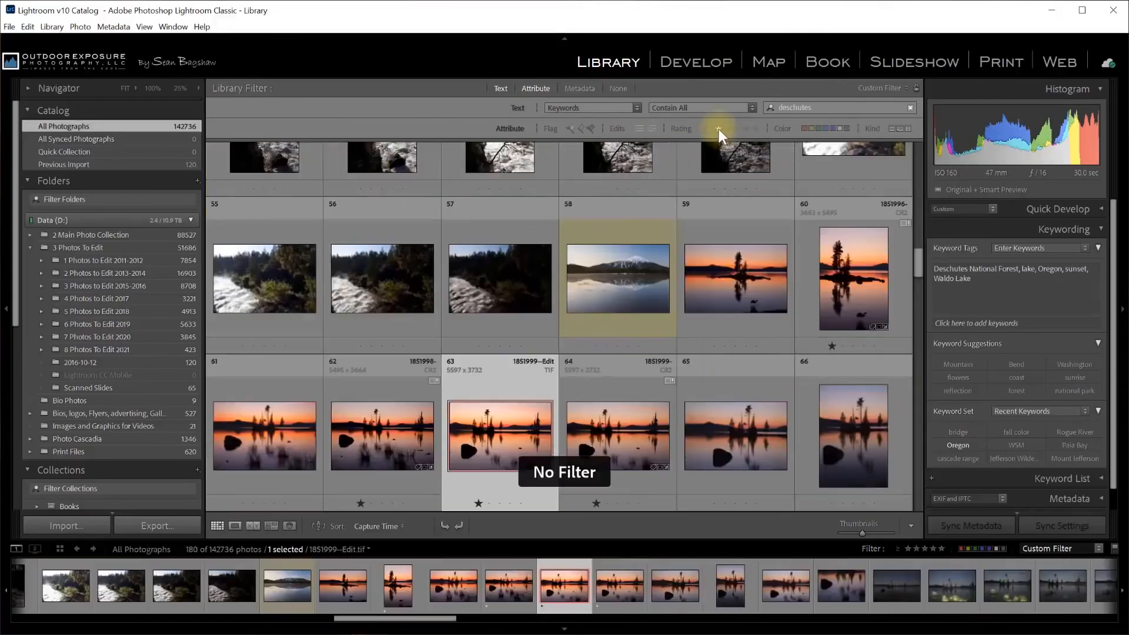
click(804, 128)
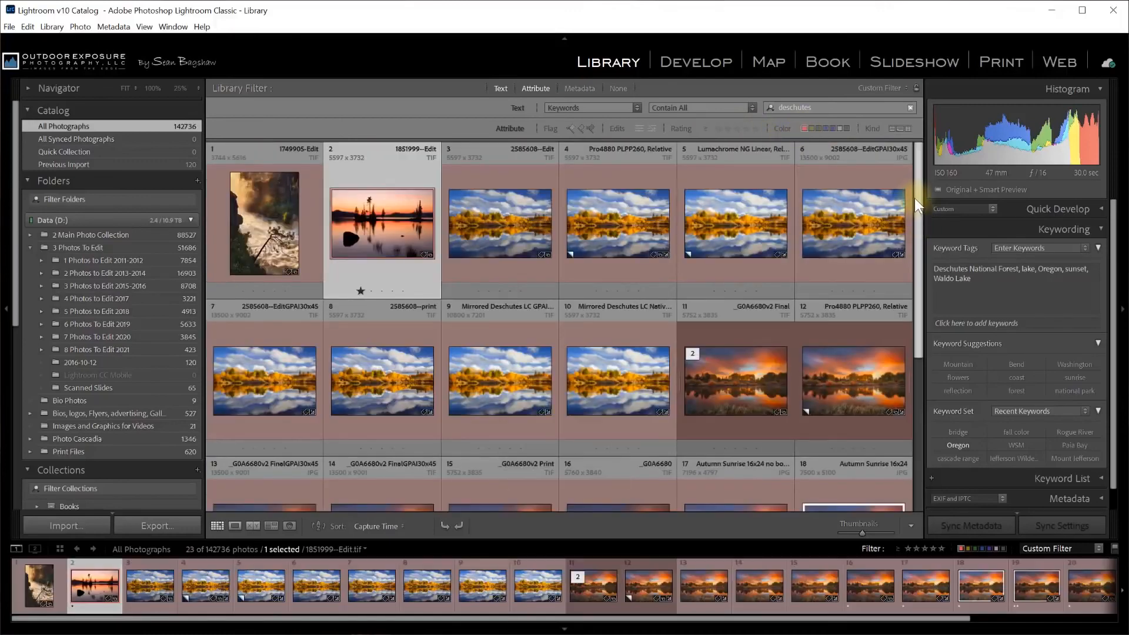
drag(915, 200, 912, 281)
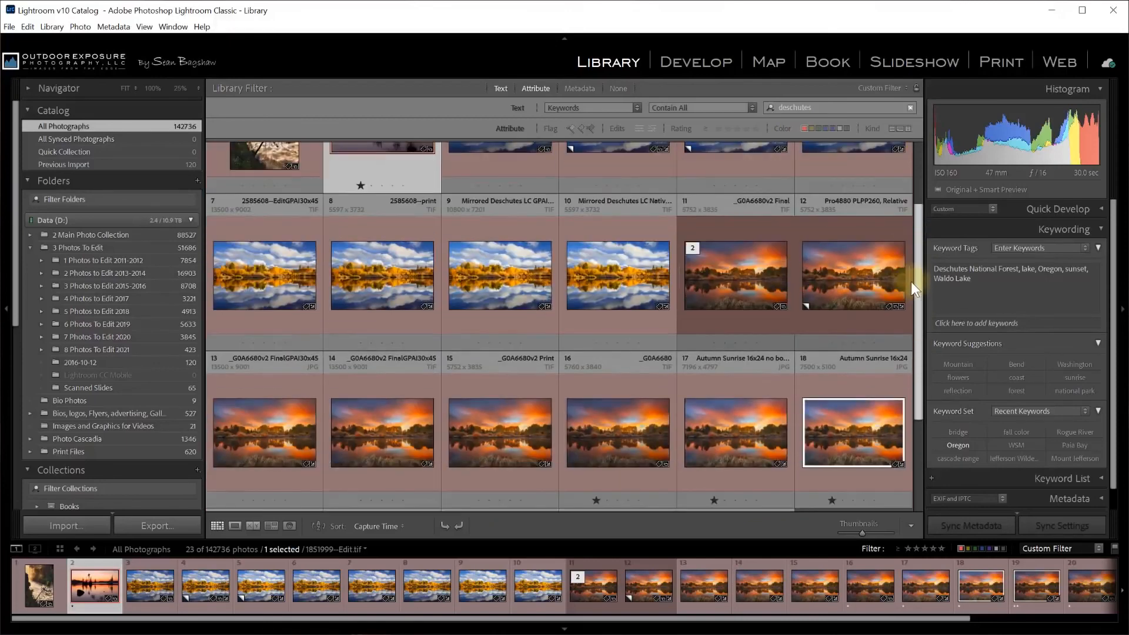
drag(921, 348, 911, 291)
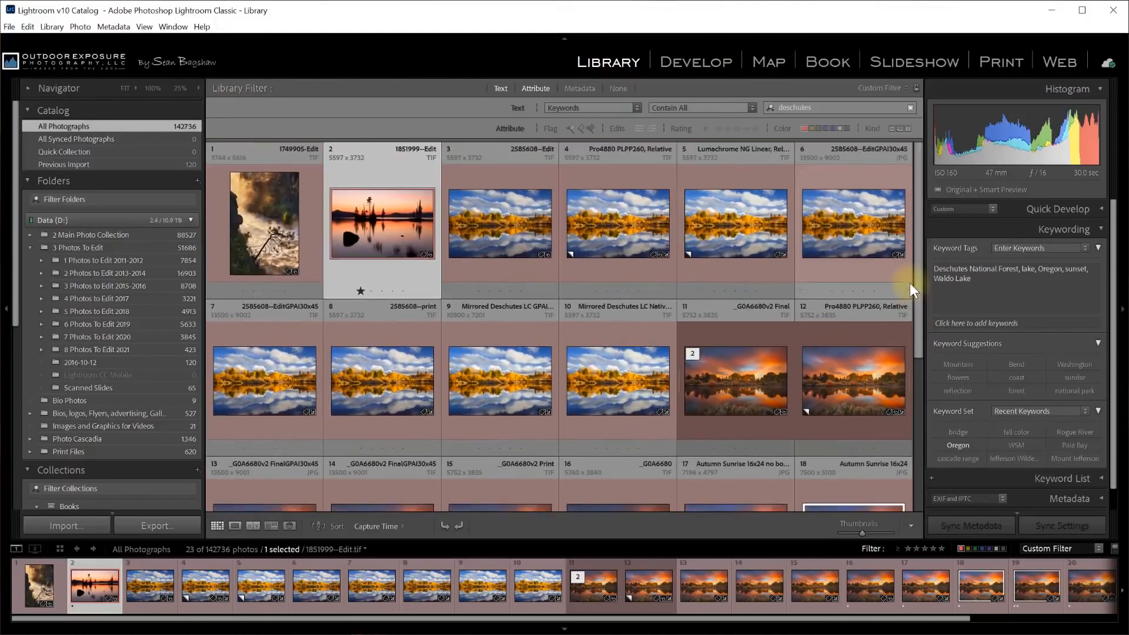
Extend the keyword filter text to "deschutes sunrise" and limit the results to master photos, leaving out virtual copies
click(831, 107)
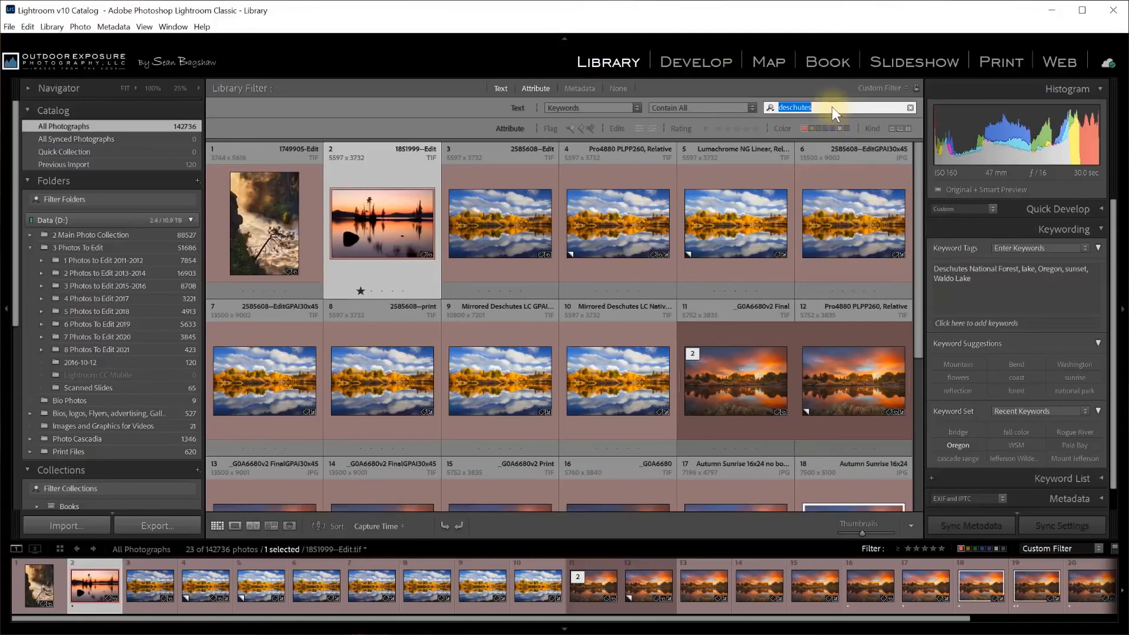
click(831, 107)
text(sunr)
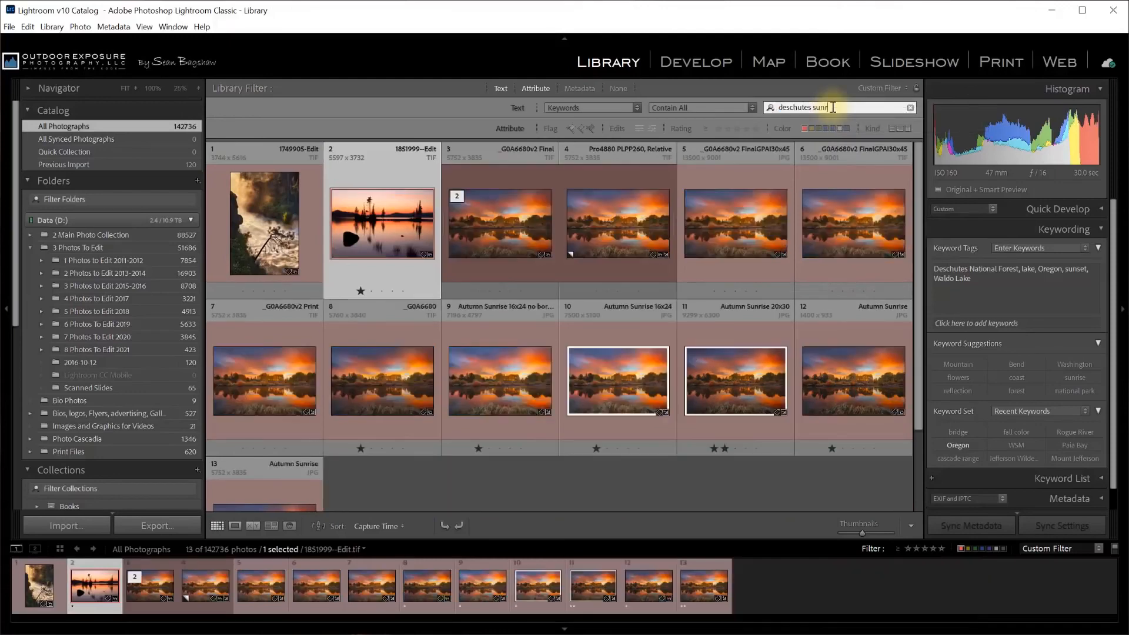
text(ise)
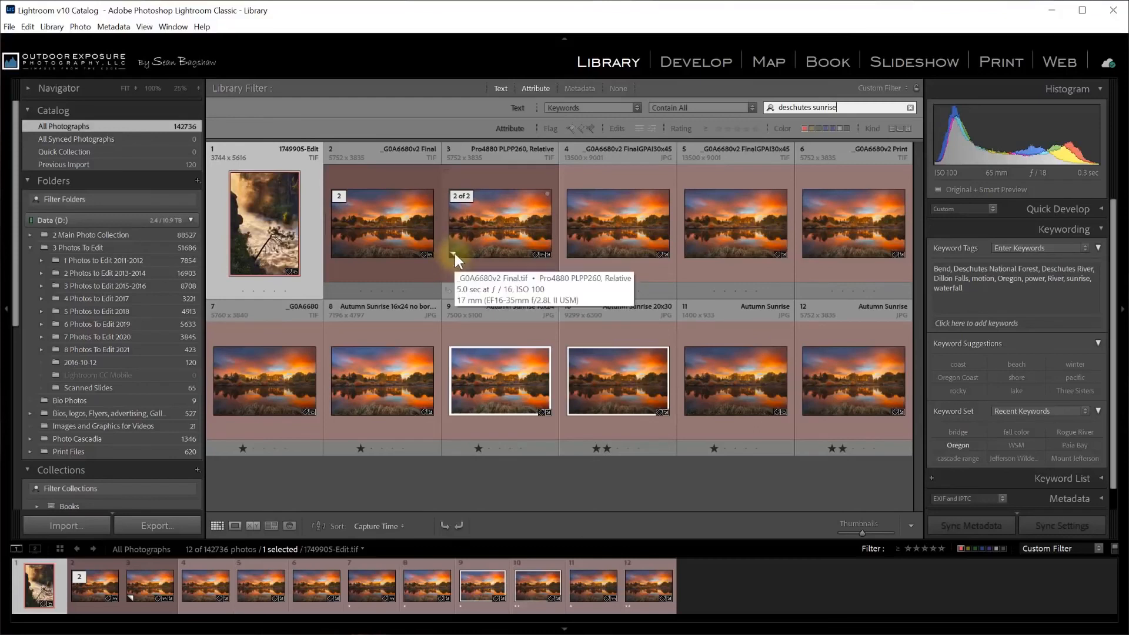
click(891, 129)
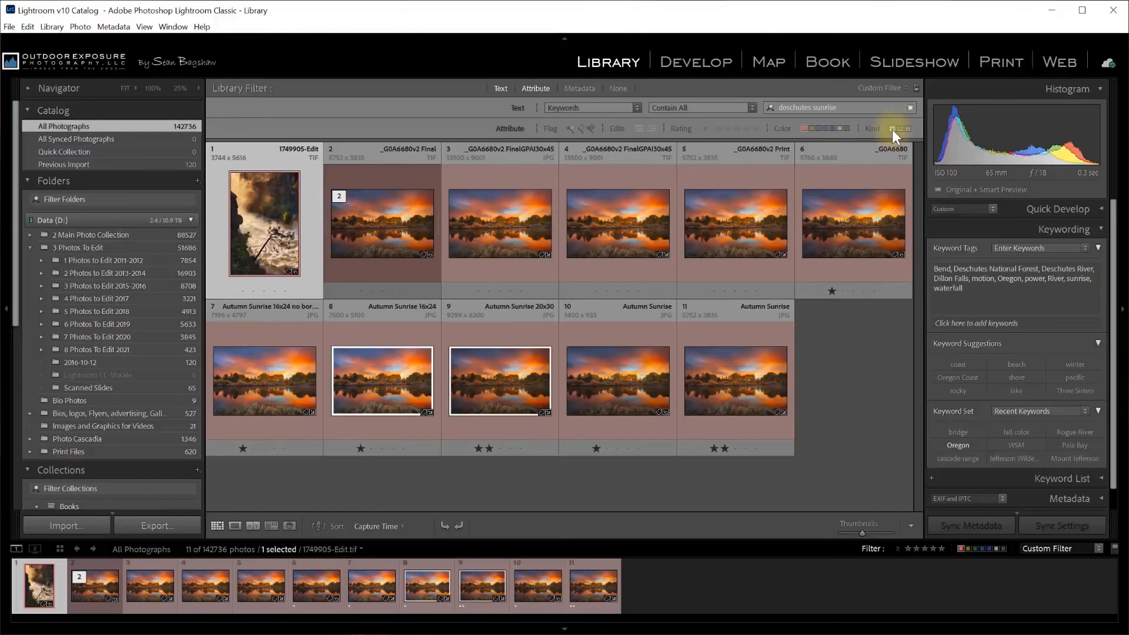
Add a metadata filter, switch its Label column to File Type, and restrict the photos to TIFF
click(586, 89)
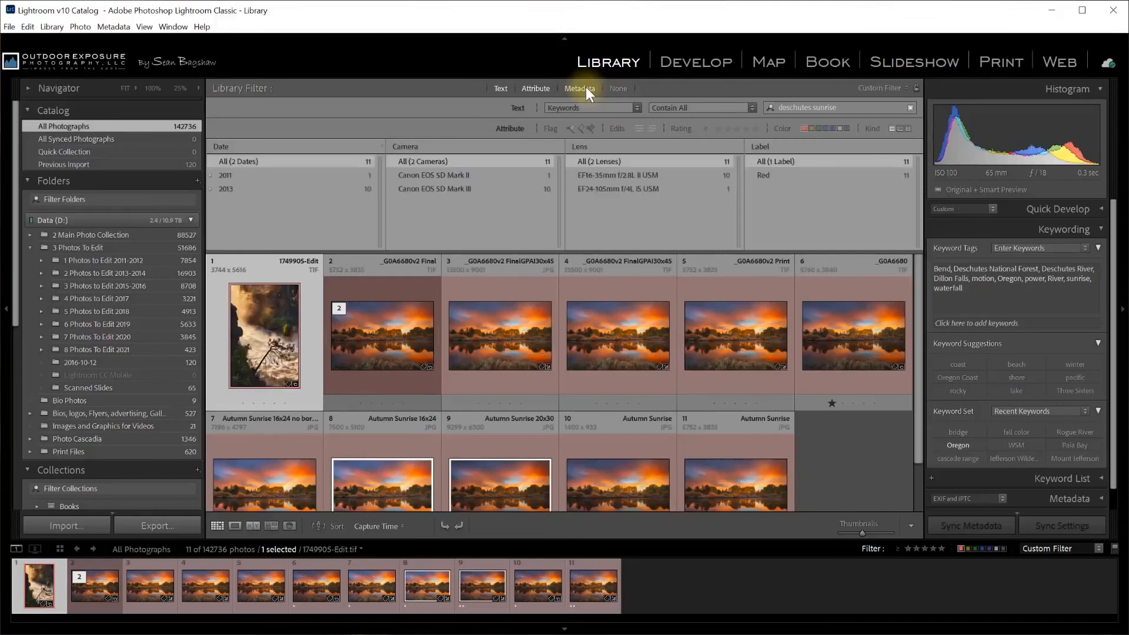
click(774, 148)
click(778, 171)
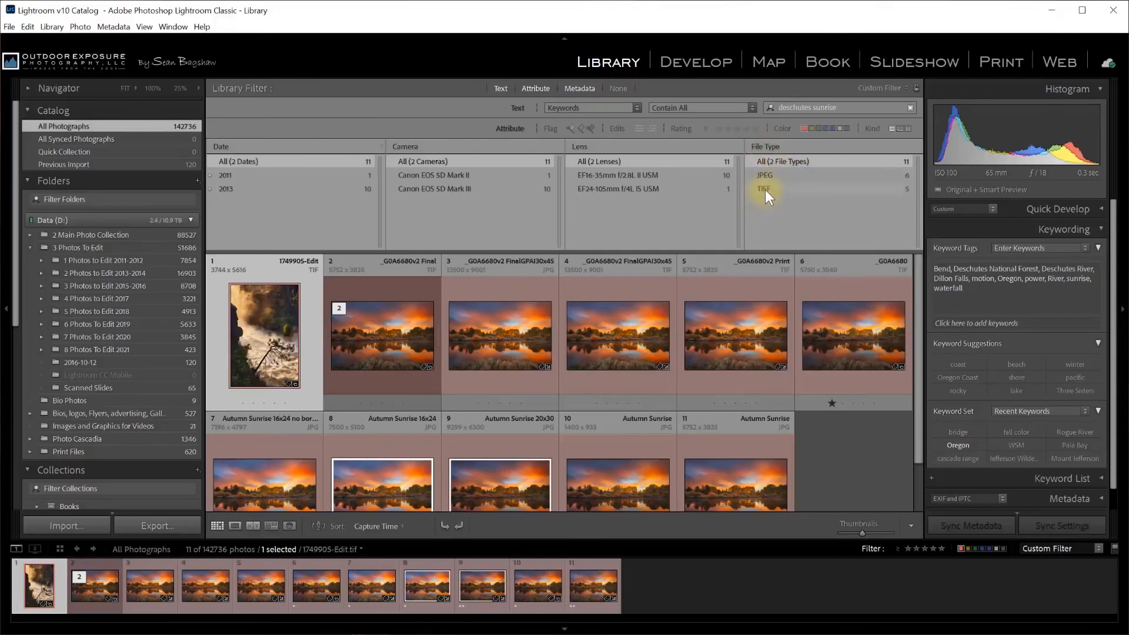
click(764, 189)
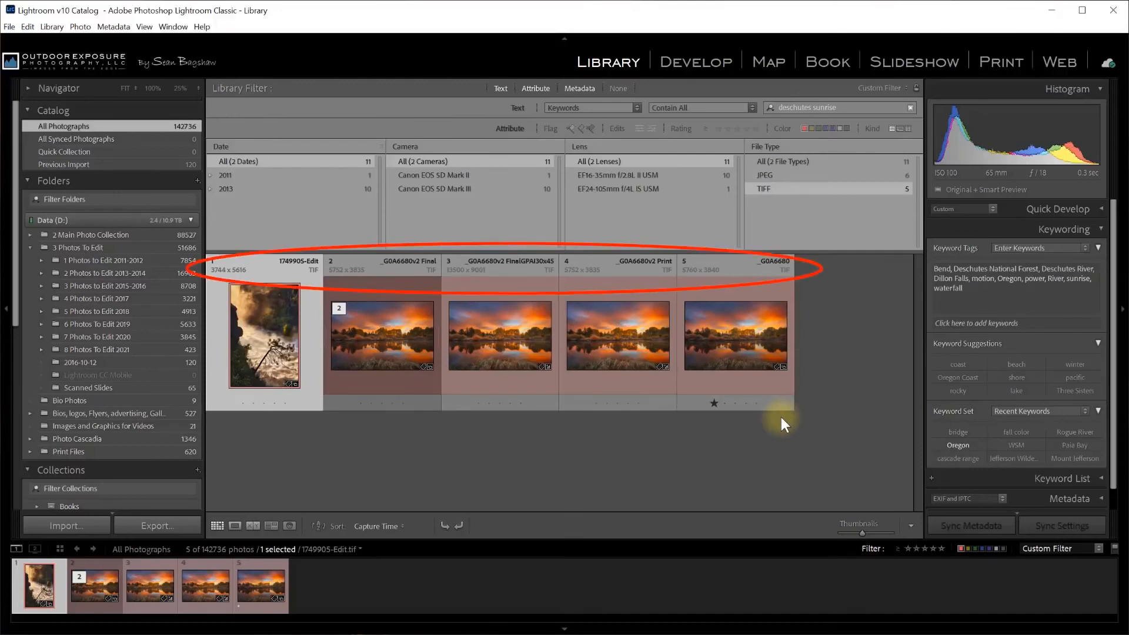
Cycle the grid through its cell view styles and return to the expanded cells with file names and file types
key(j)
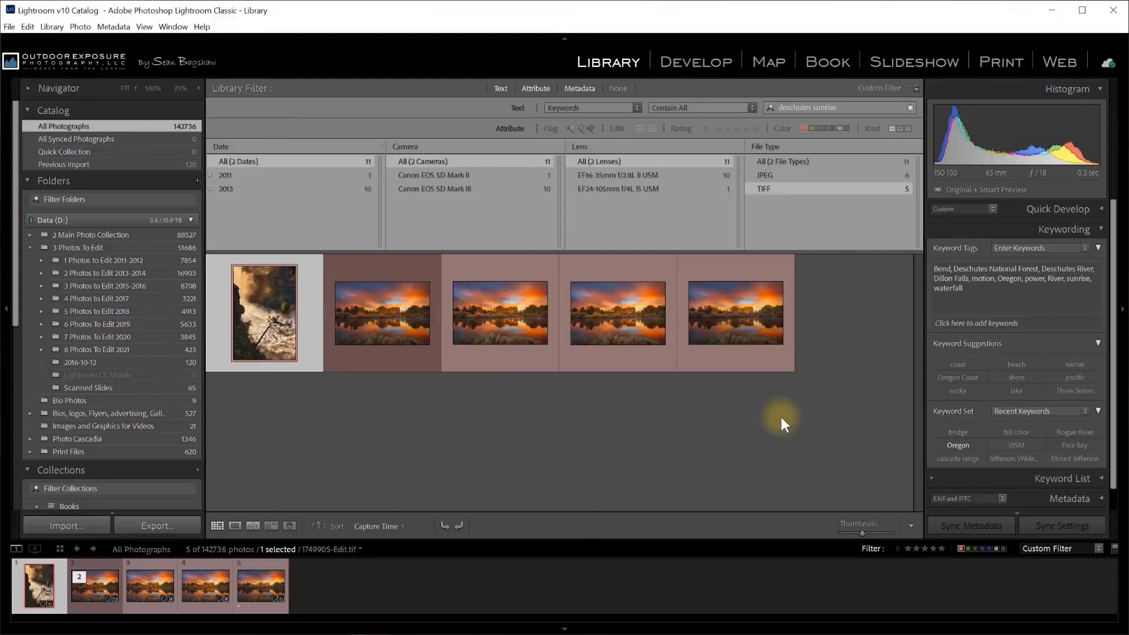
key(j)
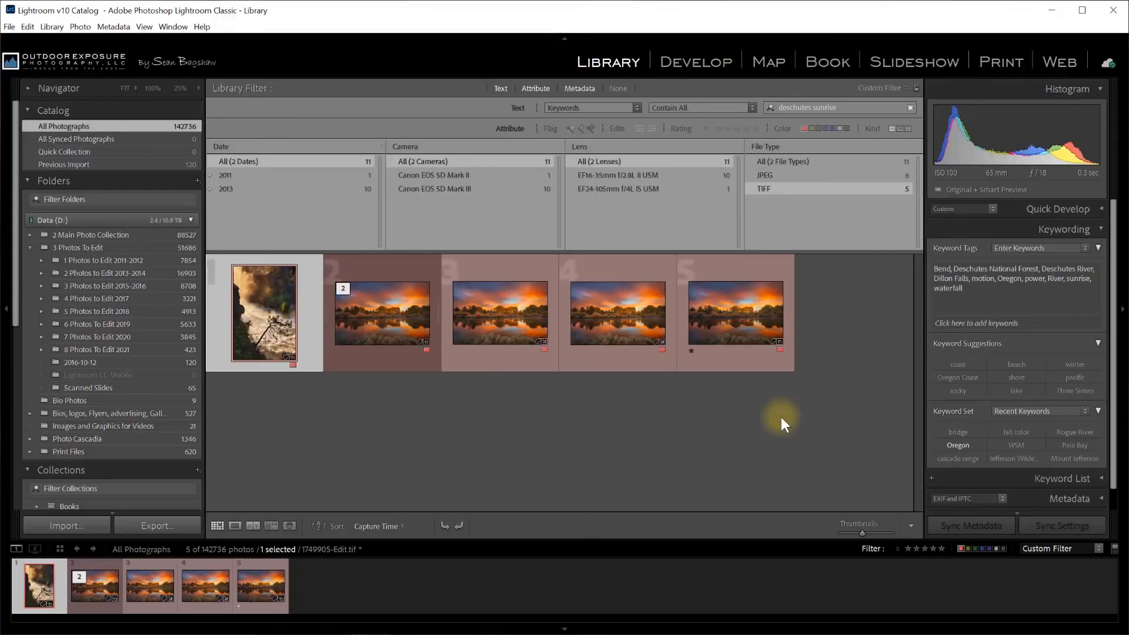
key(j)
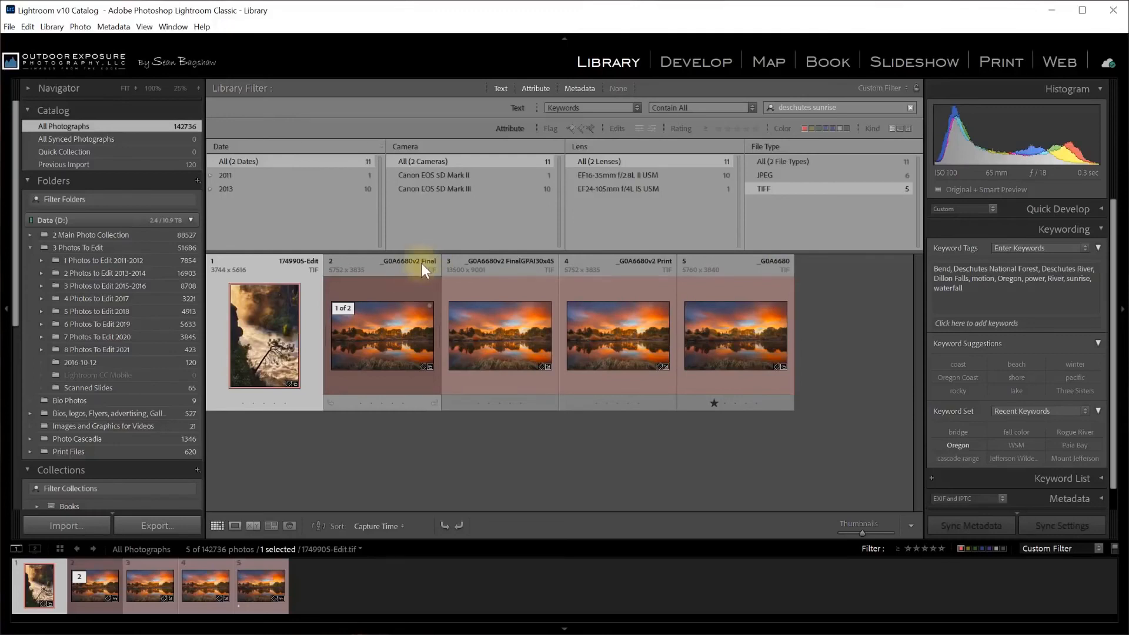
Select the _G0A6680v2 Final photo, review its context commands such as Show in Explorer and Go to Folder in Library, and dismiss them
click(383, 283)
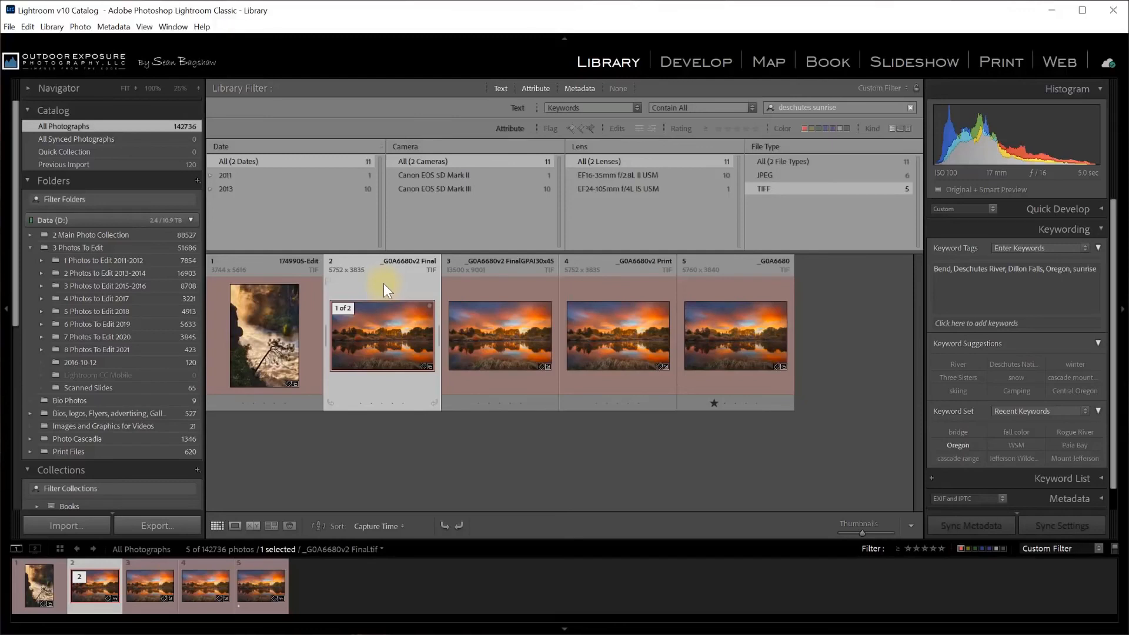
right_click(383, 286)
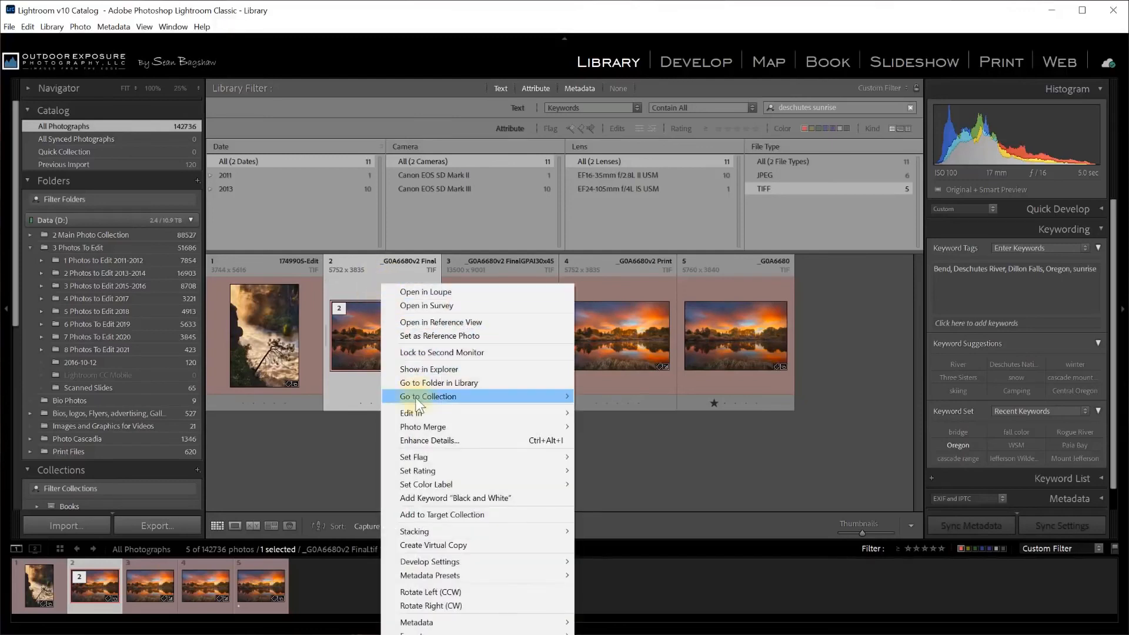
mouse_move(421, 398)
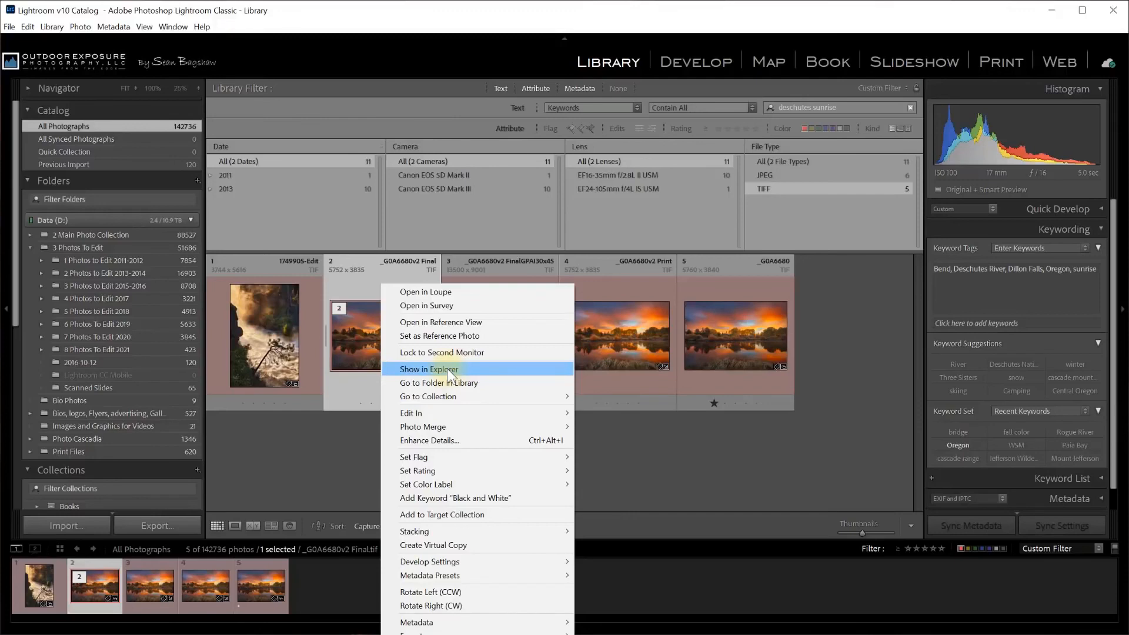
click(368, 286)
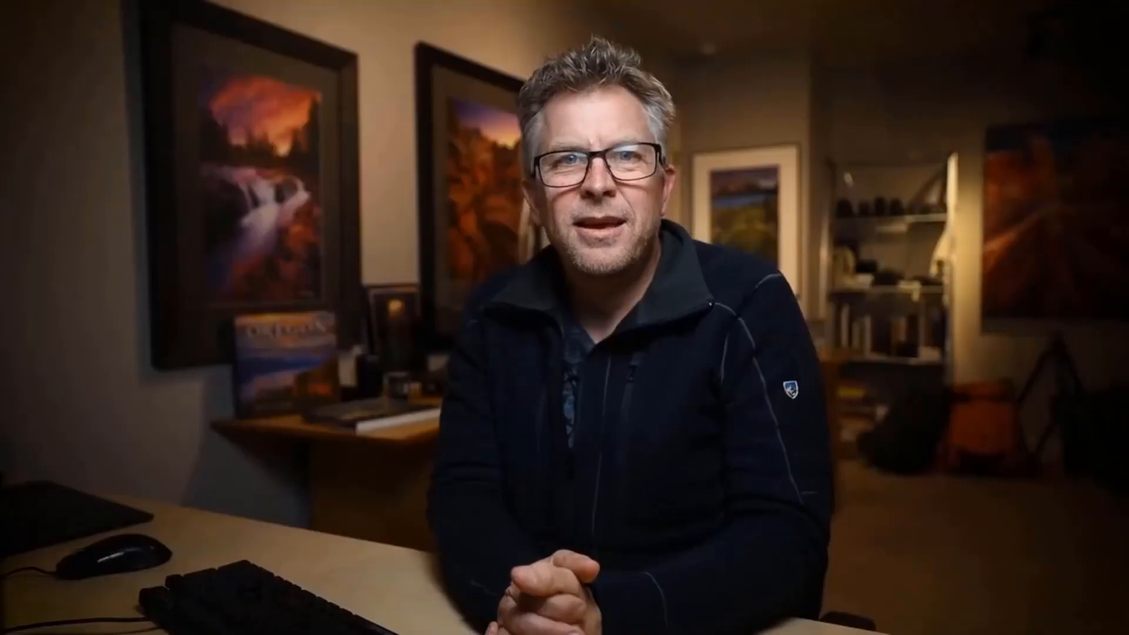